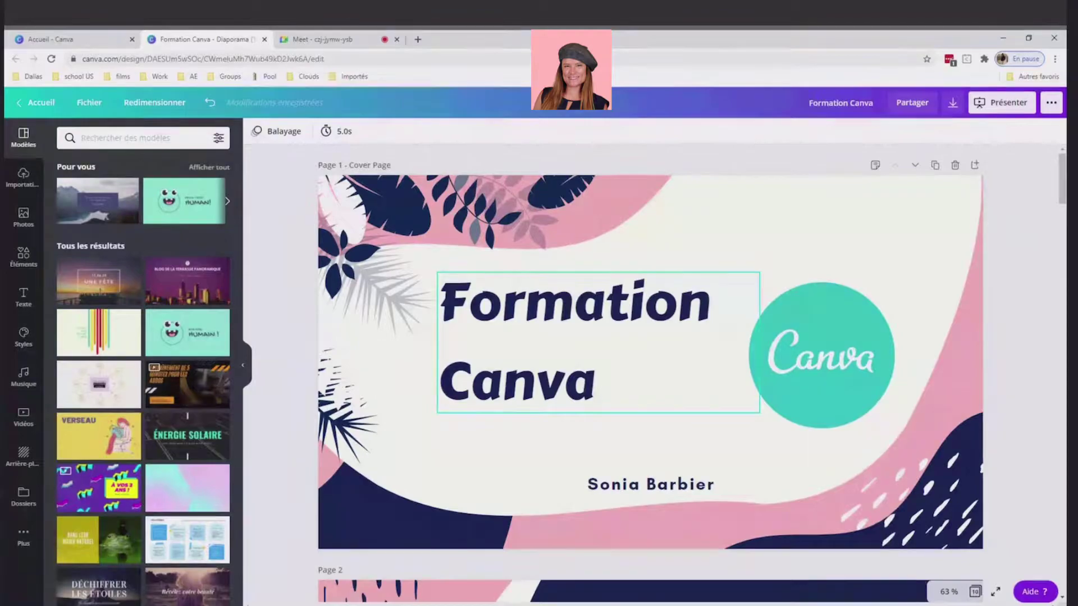
Switch to the Google Meet call and close its page to return to the Formation Canva presentation
{"action": "left_click", "coordinate": [321, 39]}
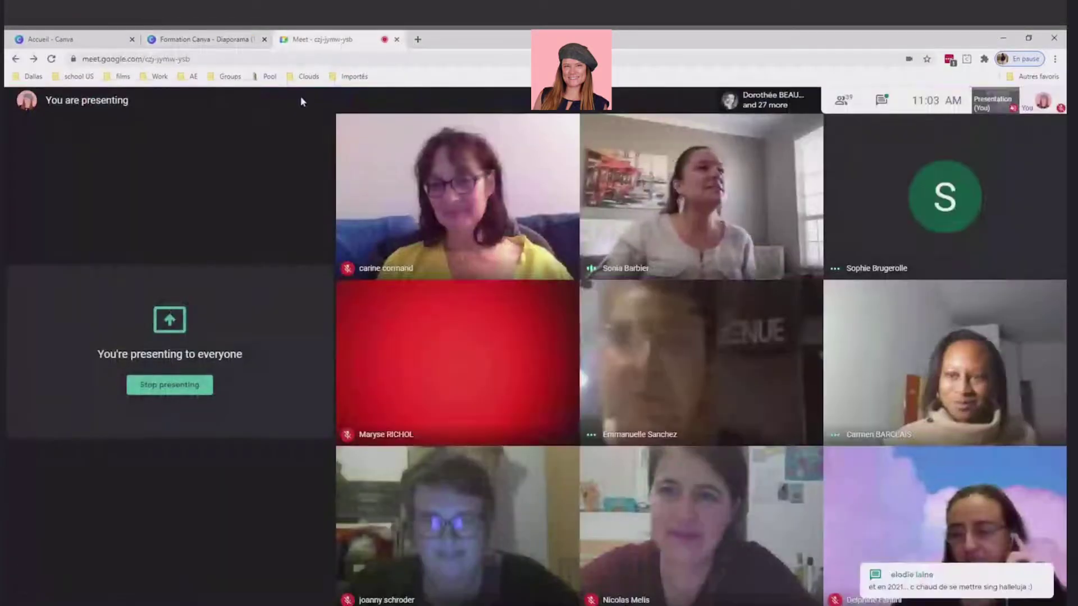
{"action": "key", "text": "ctrl+w"}
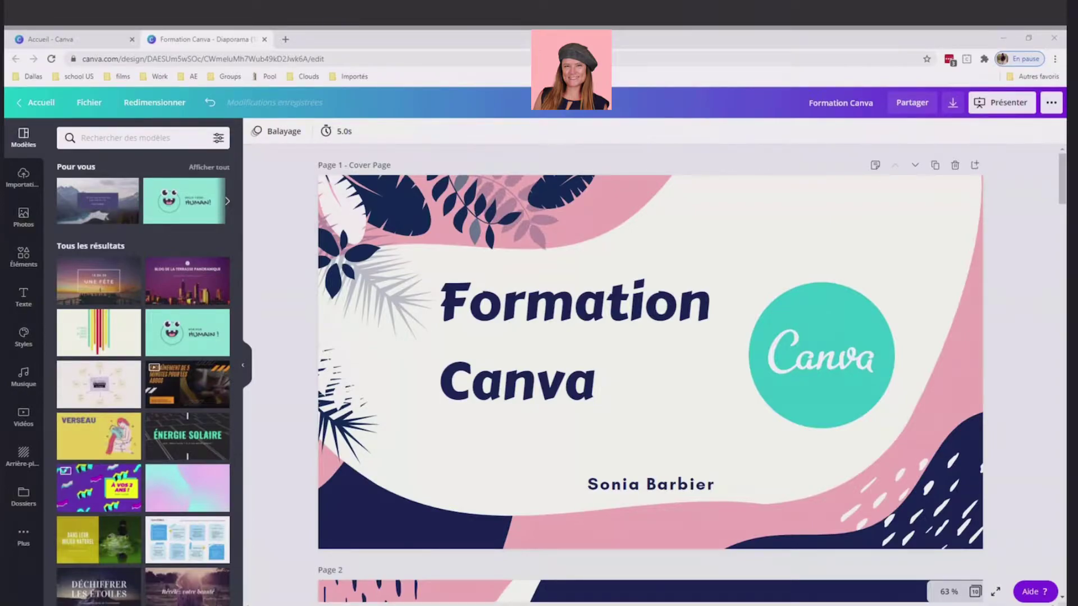
Review the Formation Canva slides from the cover page through the "C'est parti !" slide on page 7
{"action": "scroll", "coordinate": [1017, 386], "scroll_direction": "down", "scroll_amount": 3}
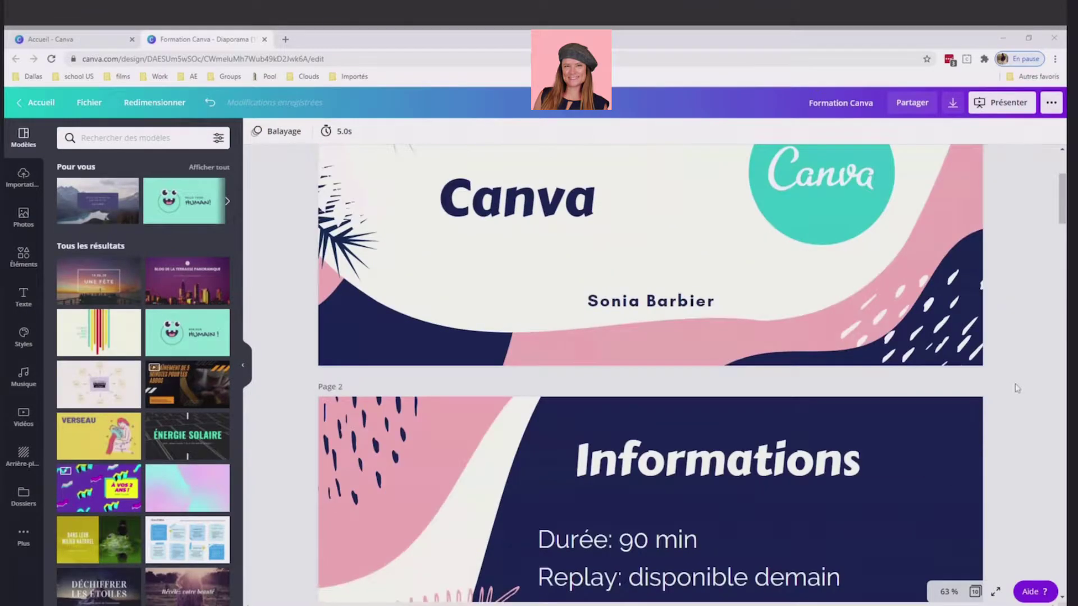
{"action": "scroll", "coordinate": [1017, 387], "scroll_direction": "down", "scroll_amount": 2}
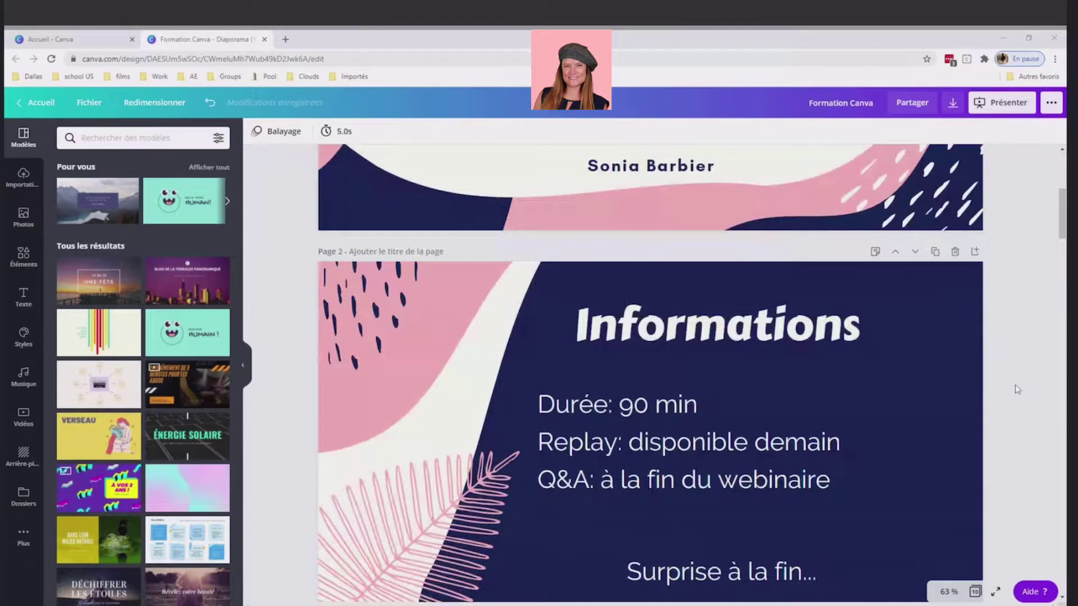
{"action": "scroll", "coordinate": [1017, 389], "scroll_direction": "down", "scroll_amount": 2}
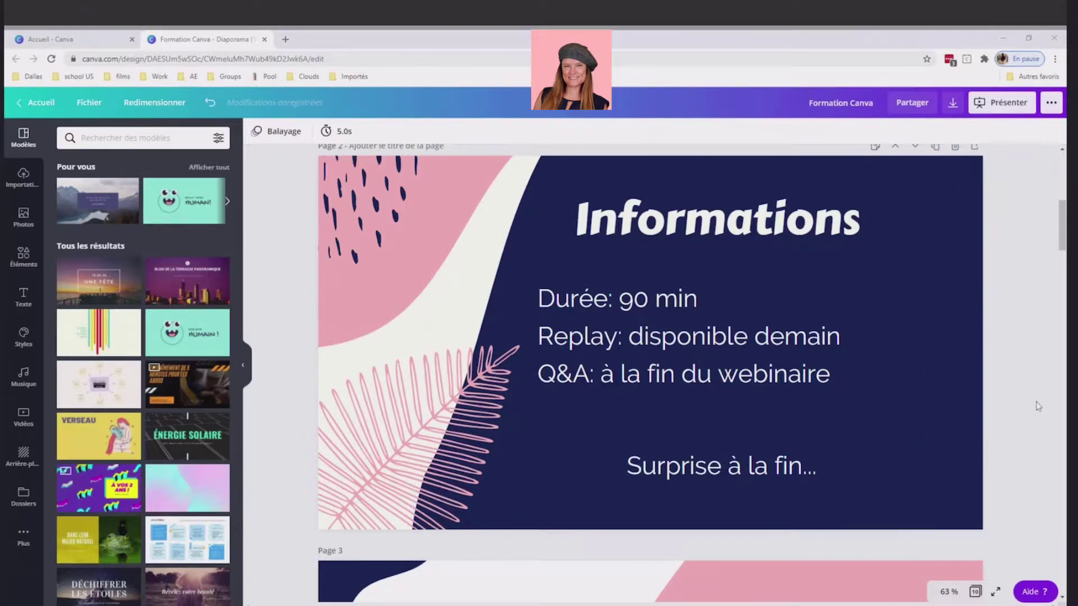
{"action": "scroll", "coordinate": [1038, 406], "scroll_direction": "down", "scroll_amount": 5}
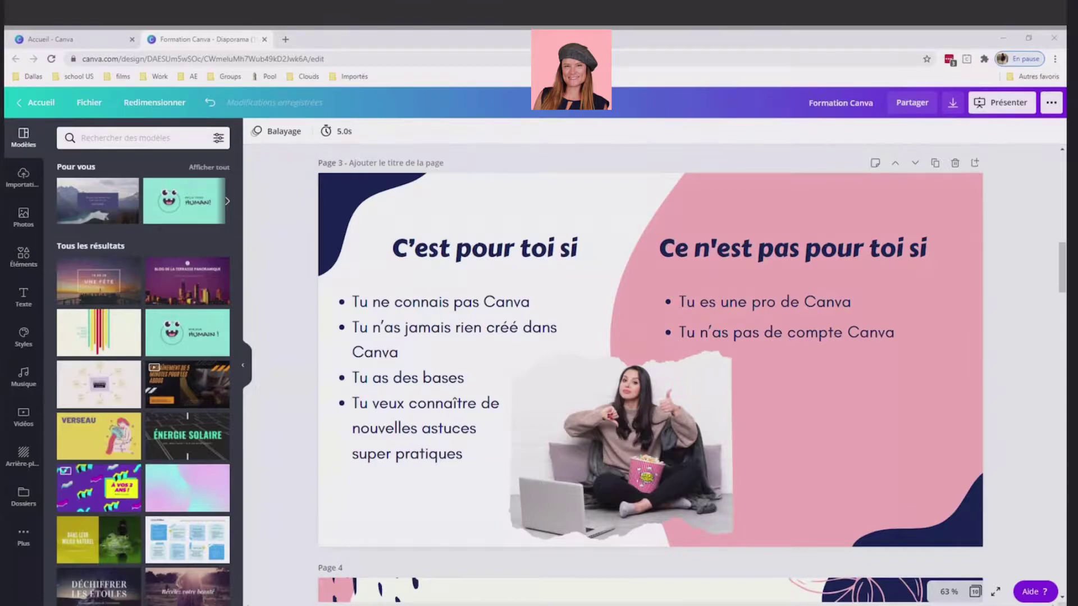
{"action": "scroll", "coordinate": [1028, 387], "scroll_direction": "down", "scroll_amount": 2}
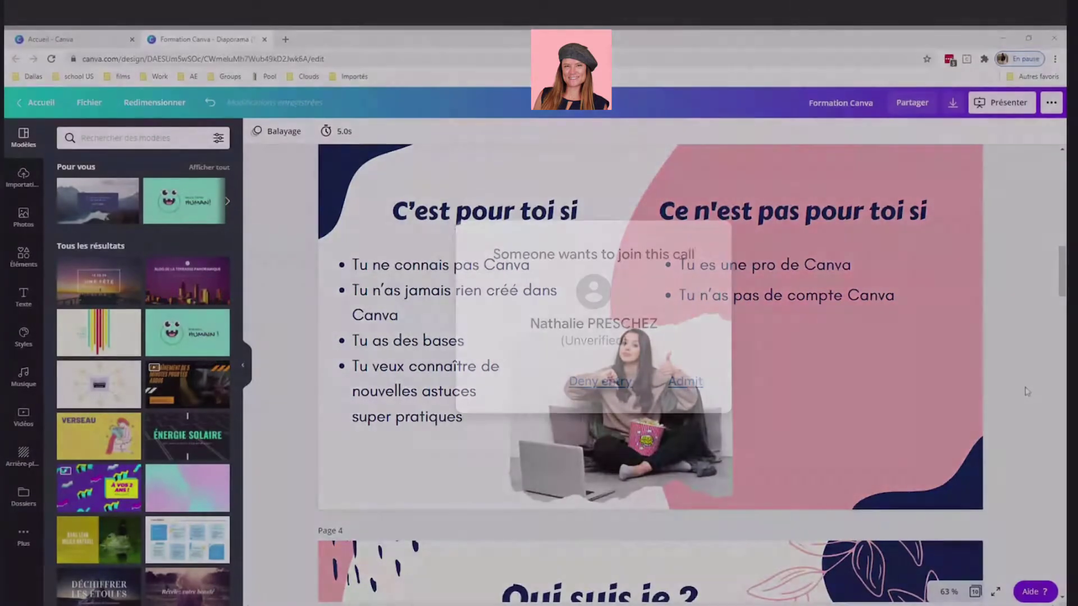
{"action": "scroll", "coordinate": [1028, 388], "scroll_direction": "down", "scroll_amount": 2}
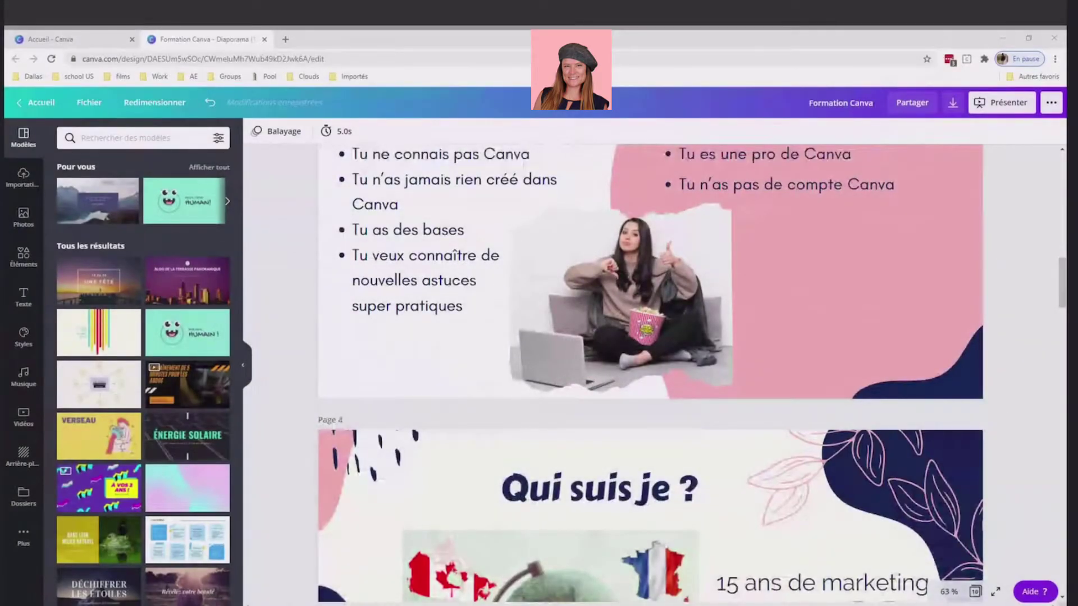
{"action": "scroll", "coordinate": [1004, 454], "scroll_direction": "down", "scroll_amount": 1}
{"action": "scroll", "coordinate": [1004, 456], "scroll_direction": "down", "scroll_amount": 4}
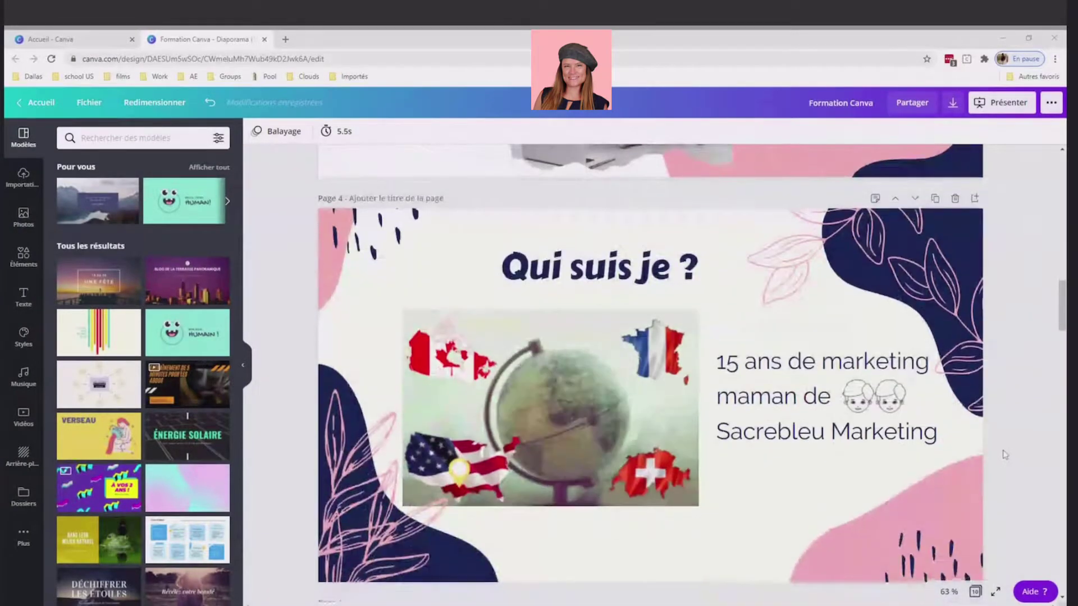
{"action": "scroll", "coordinate": [1005, 452], "scroll_direction": "down", "scroll_amount": 1}
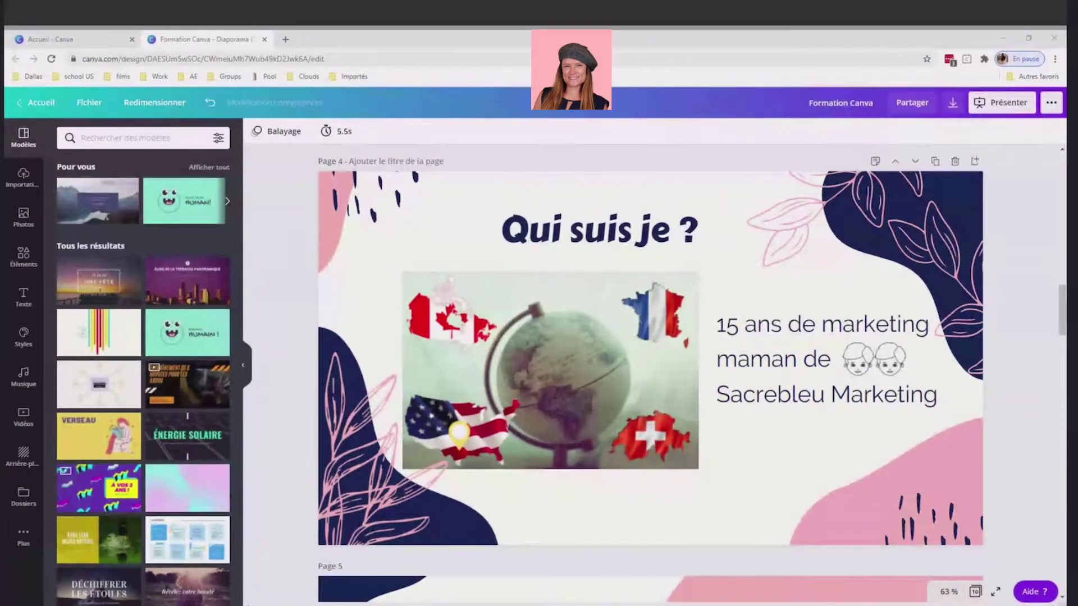
{"action": "scroll", "coordinate": [771, 492], "scroll_direction": "down", "scroll_amount": 7}
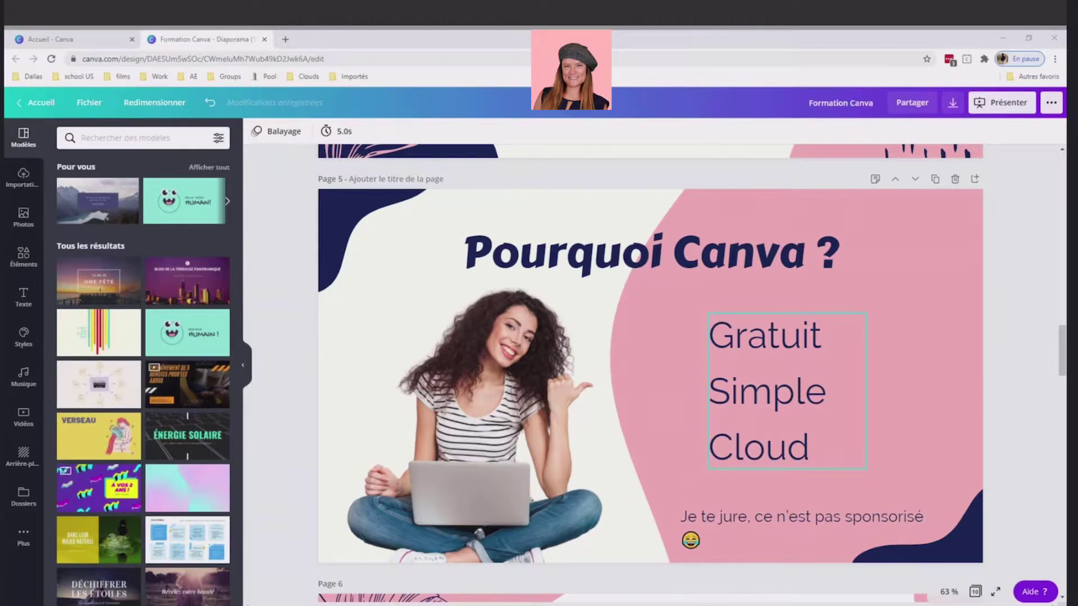
{"action": "scroll", "coordinate": [910, 457], "scroll_direction": "down", "scroll_amount": 4}
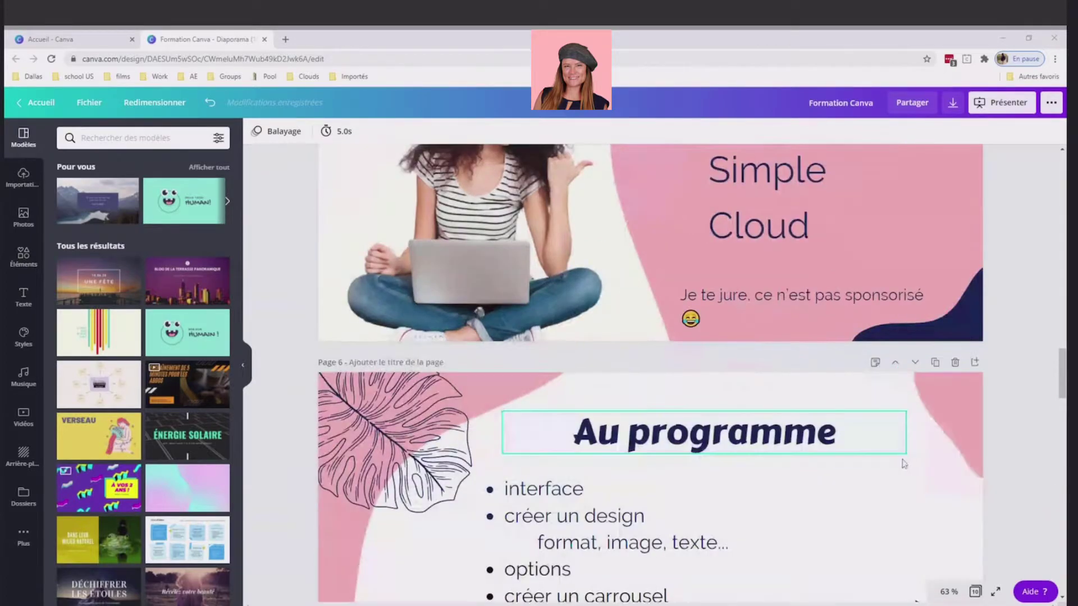
{"action": "scroll", "coordinate": [905, 462], "scroll_direction": "down", "scroll_amount": 2}
{"action": "scroll", "coordinate": [904, 464], "scroll_direction": "down", "scroll_amount": 3}
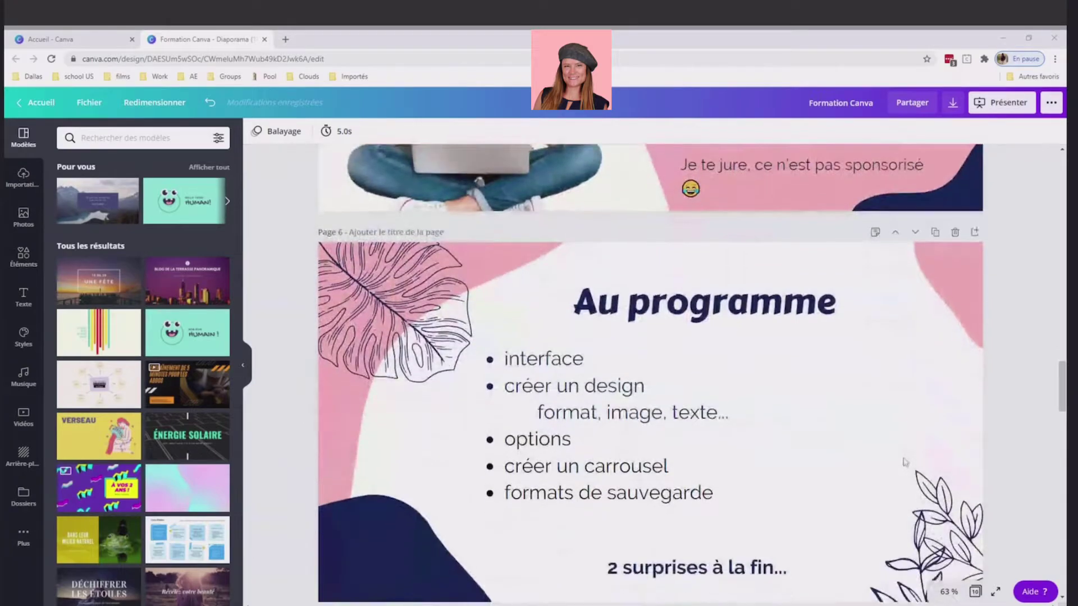
{"action": "scroll", "coordinate": [903, 461], "scroll_direction": "down", "scroll_amount": 2}
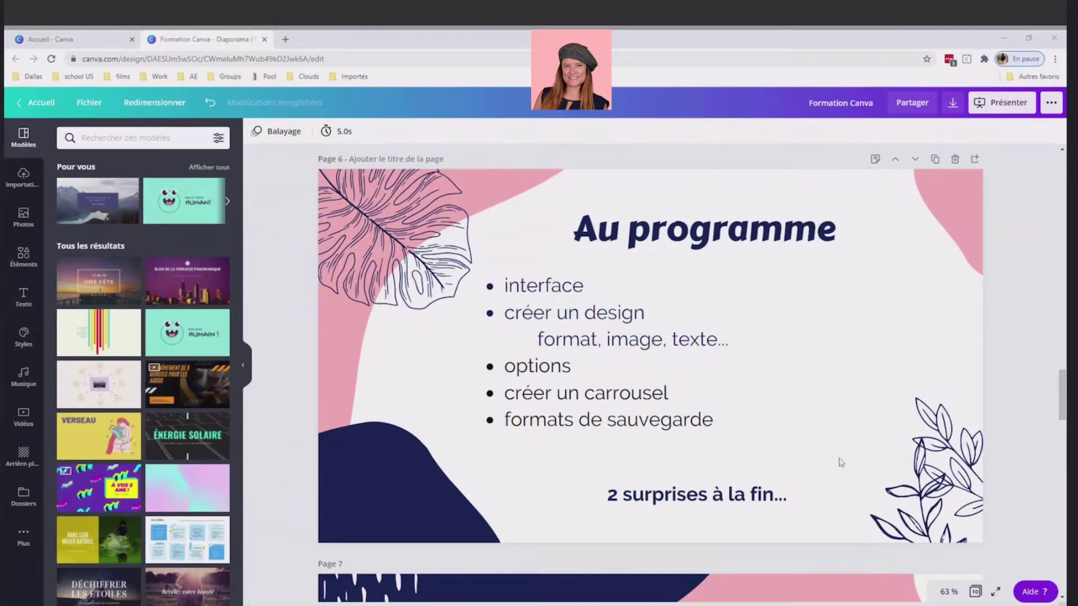
{"action": "scroll", "coordinate": [840, 462], "scroll_direction": "down", "scroll_amount": 5}
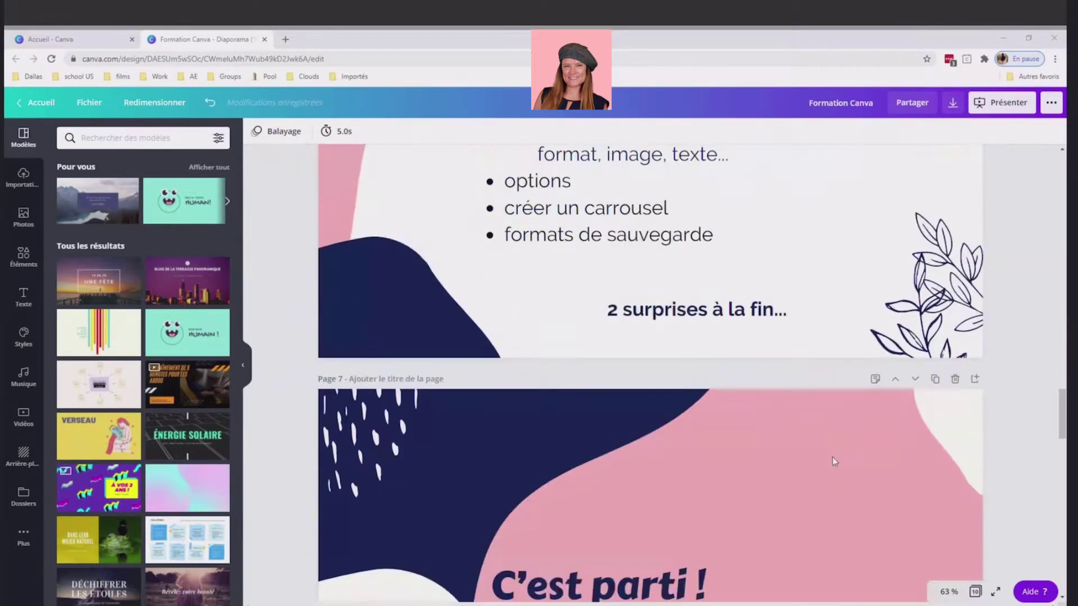
{"action": "scroll", "coordinate": [834, 462], "scroll_direction": "down", "scroll_amount": 3}
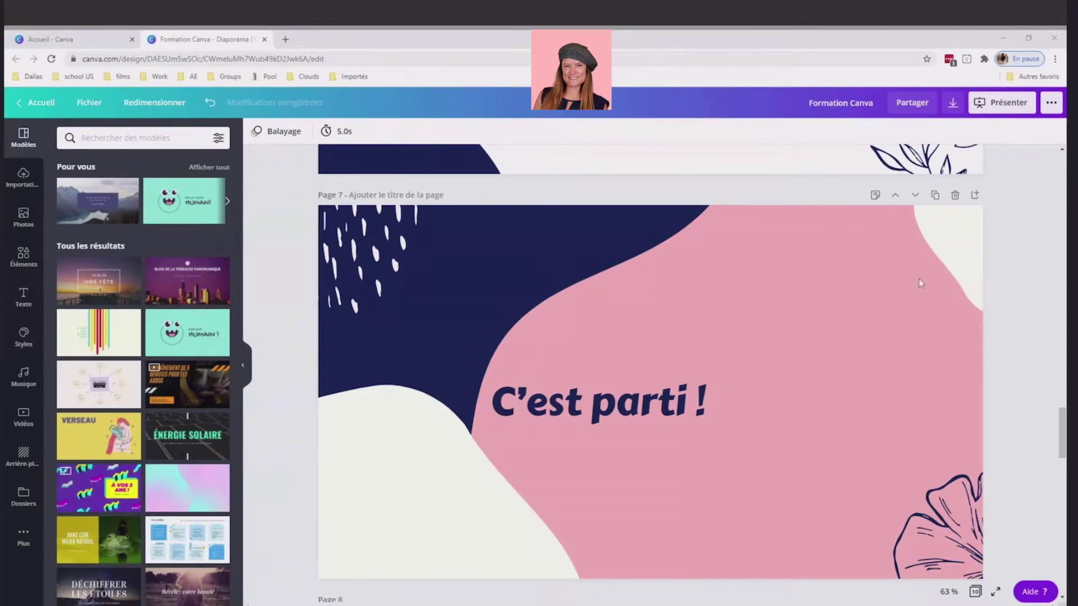
Go to the Canva home page and browse the collection of all saved designs
{"action": "left_click", "coordinate": [78, 42]}
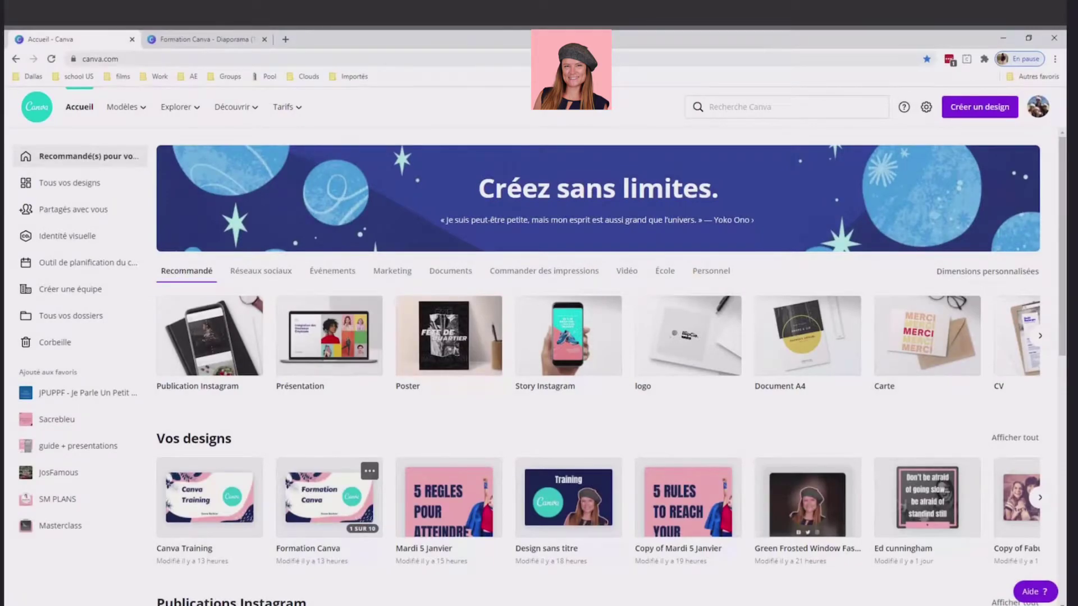
{"action": "left_click", "coordinate": [44, 186]}
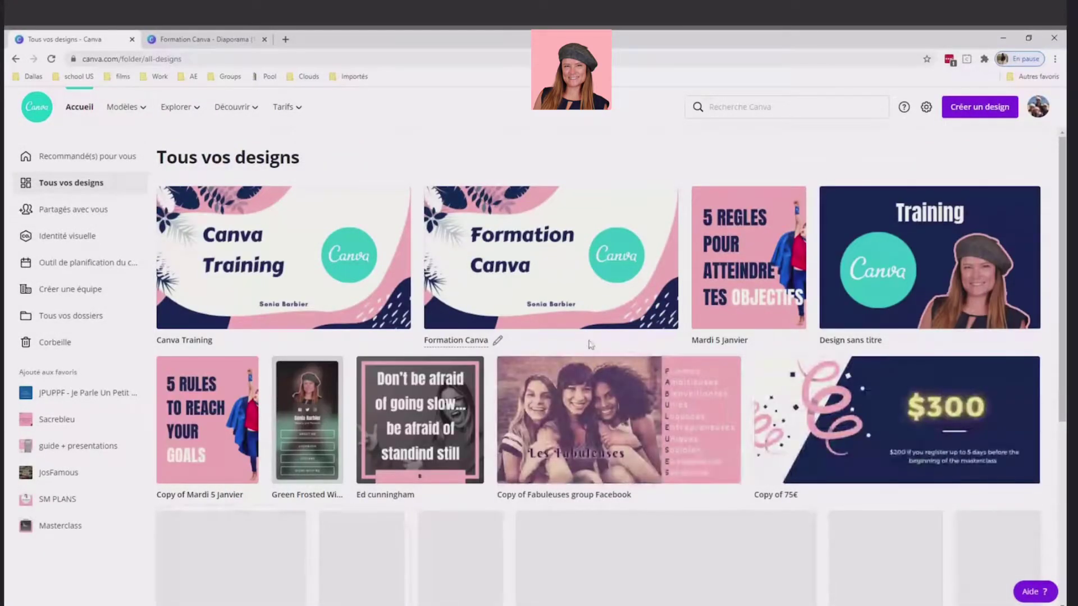
{"action": "scroll", "coordinate": [589, 343], "scroll_direction": "down", "scroll_amount": 2}
{"action": "scroll", "coordinate": [590, 344], "scroll_direction": "down", "scroll_amount": 1}
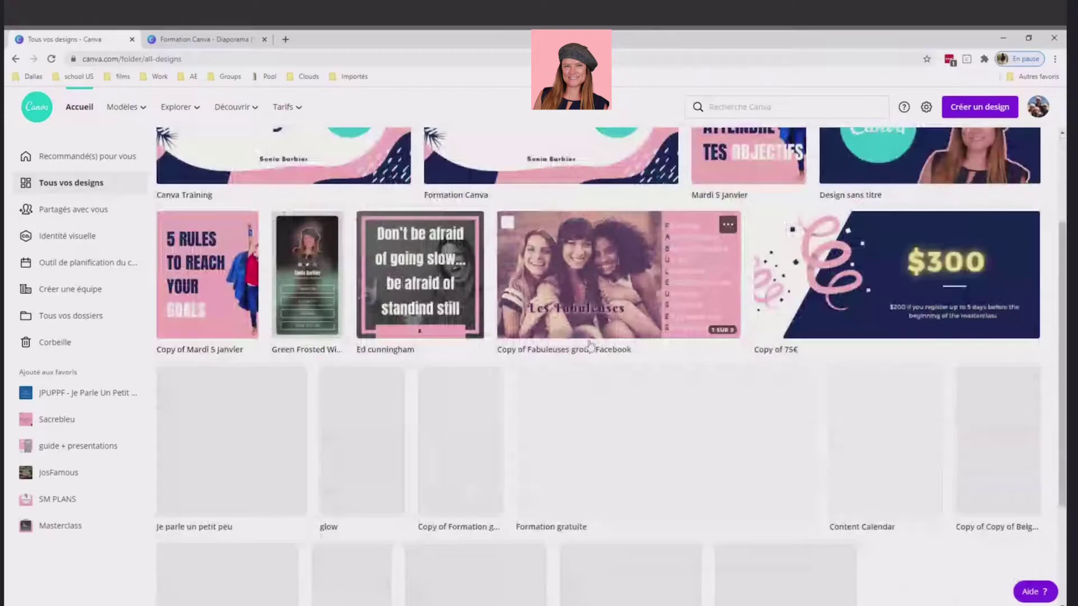
{"action": "scroll", "coordinate": [590, 344], "scroll_direction": "down", "scroll_amount": 5}
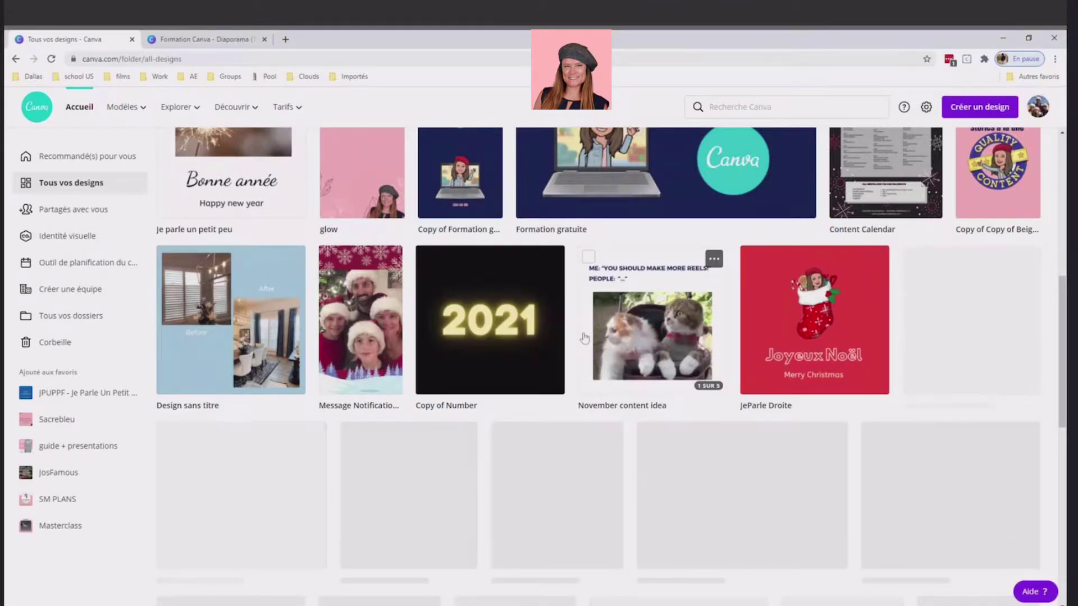
{"action": "scroll", "coordinate": [588, 337], "scroll_direction": "down", "scroll_amount": 3}
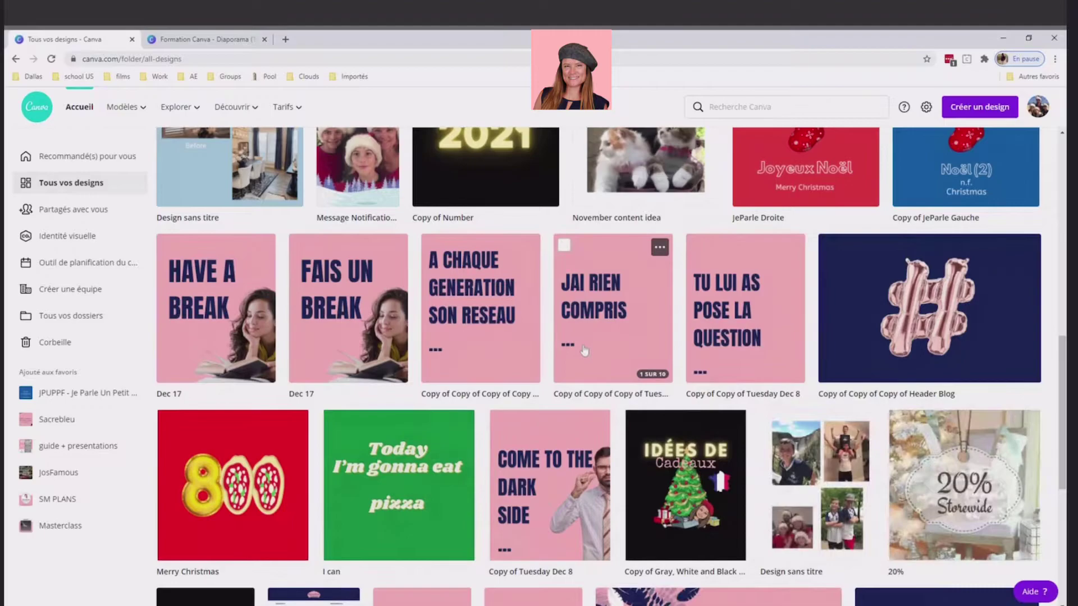
{"action": "scroll", "coordinate": [513, 315], "scroll_direction": "down", "scroll_amount": 1}
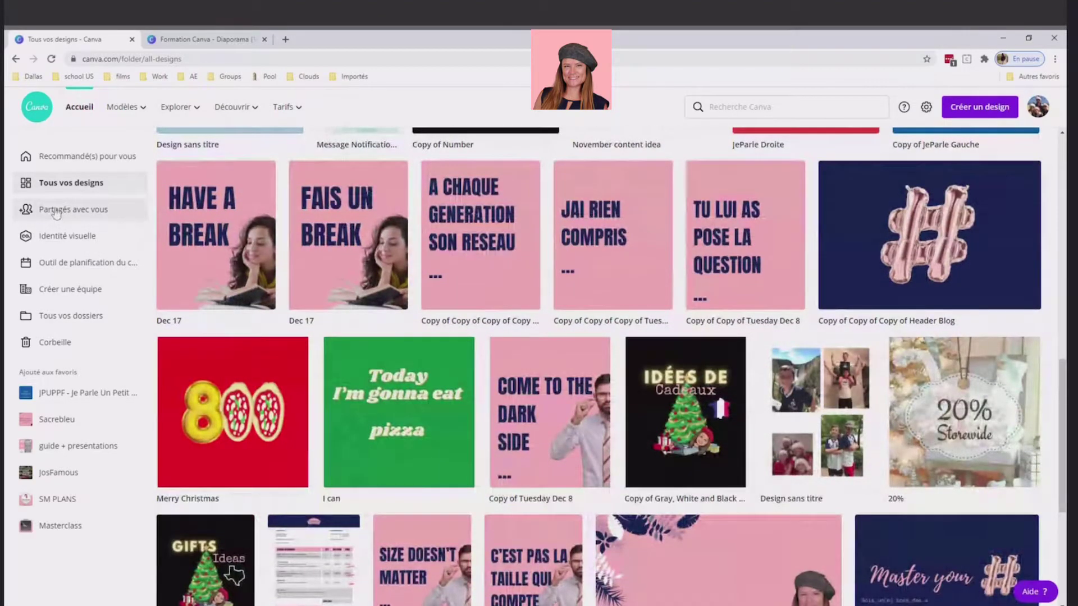
View the designs shared with the account and the brand identity's logos, colours and fonts
{"action": "left_click", "coordinate": [56, 211]}
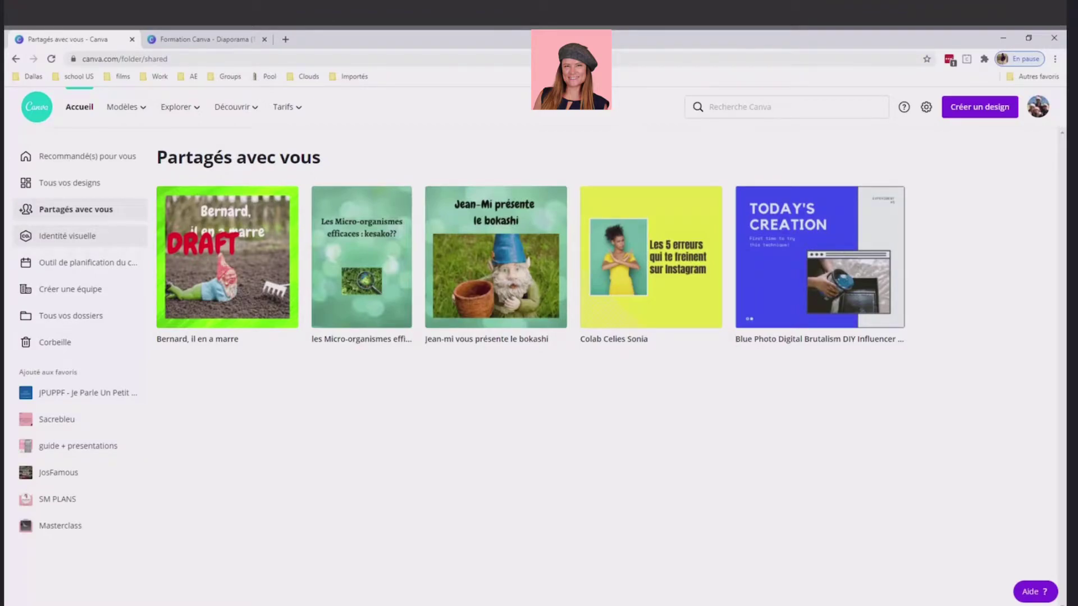
{"action": "left_click", "coordinate": [66, 241]}
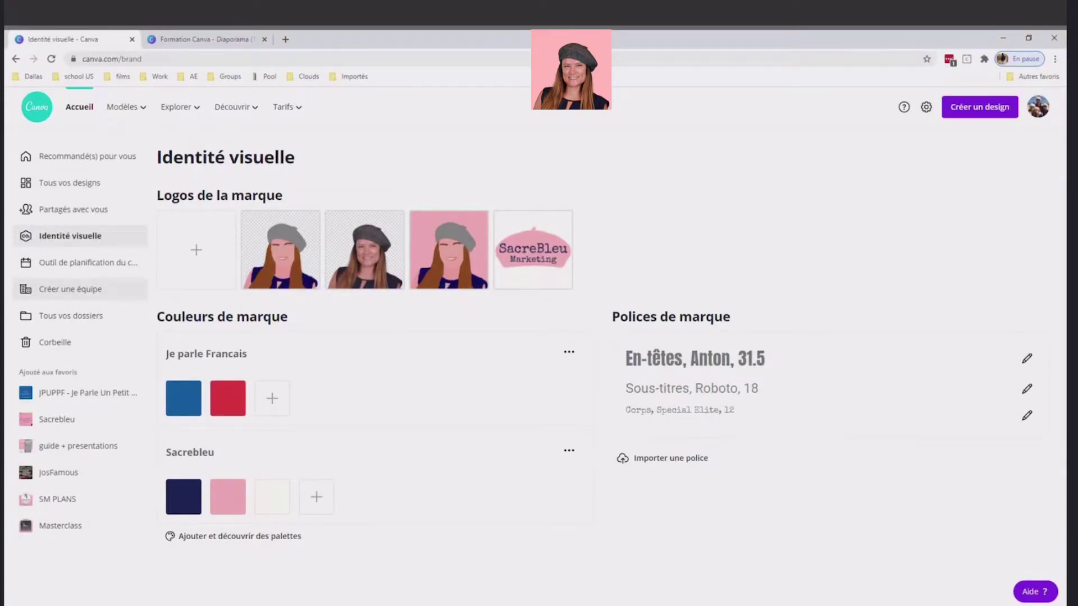
Examine the team creation page, including the member invitation options, role descriptions and member list
{"action": "left_click", "coordinate": [137, 297]}
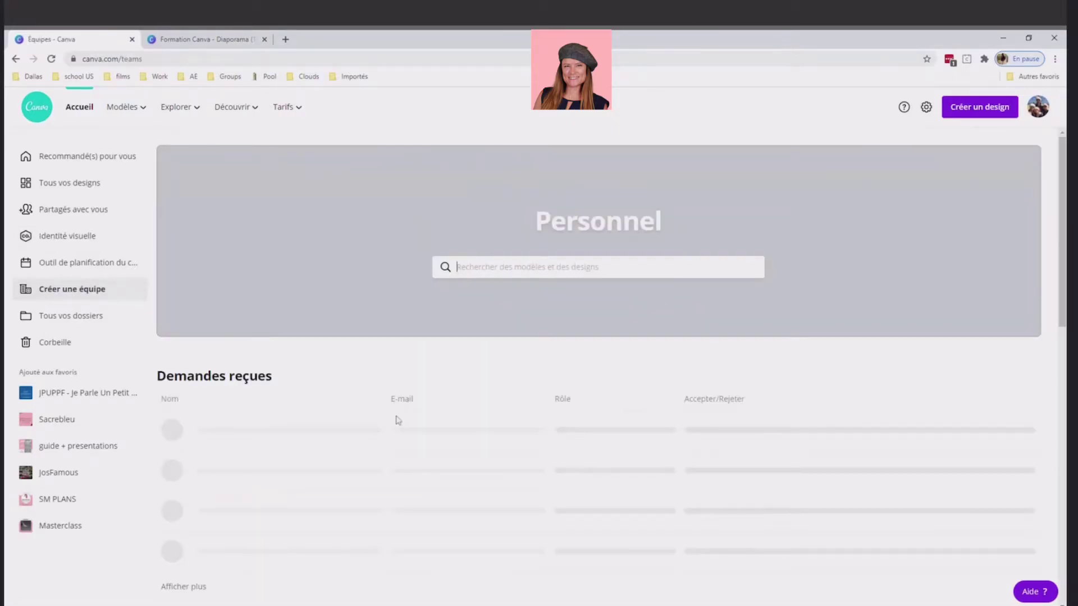
{"action": "scroll", "coordinate": [404, 444], "scroll_direction": "down", "scroll_amount": 3}
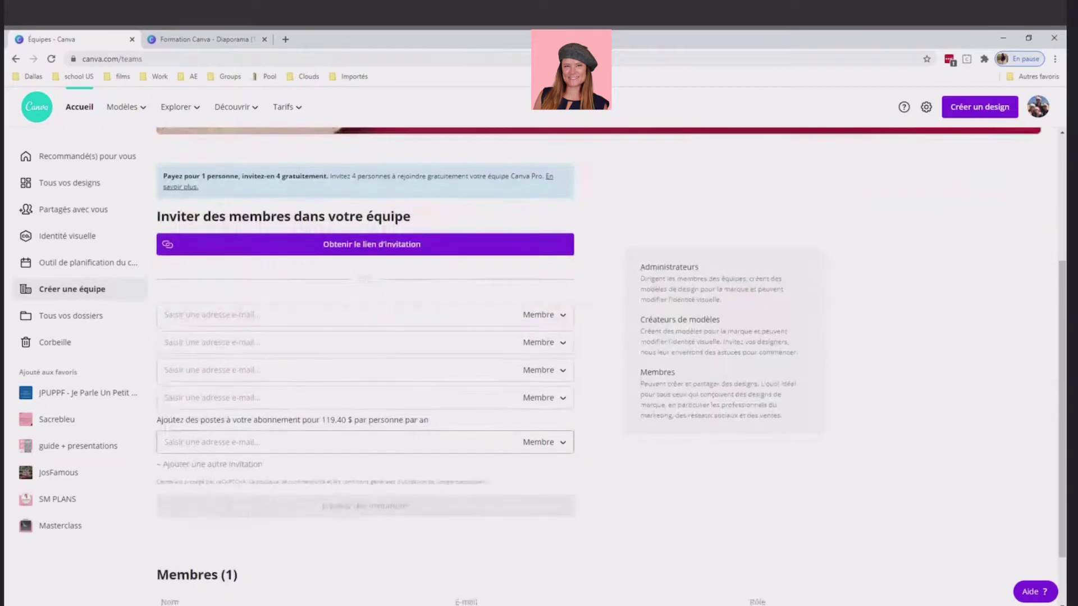
{"action": "scroll", "coordinate": [365, 364], "scroll_direction": "down", "scroll_amount": 1}
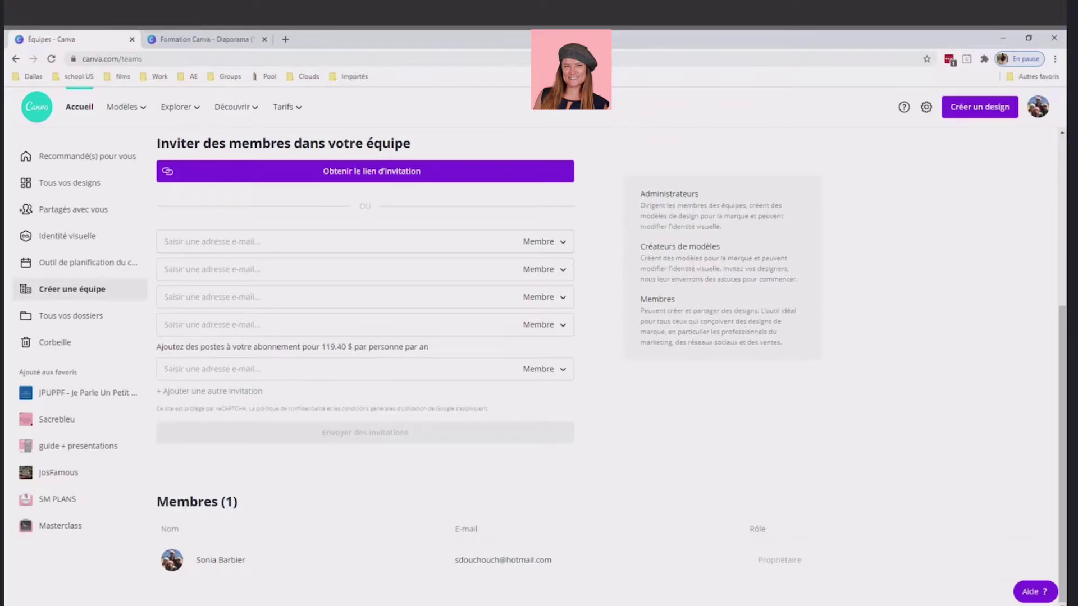
{"action": "scroll", "coordinate": [368, 356], "scroll_direction": "up", "scroll_amount": 2}
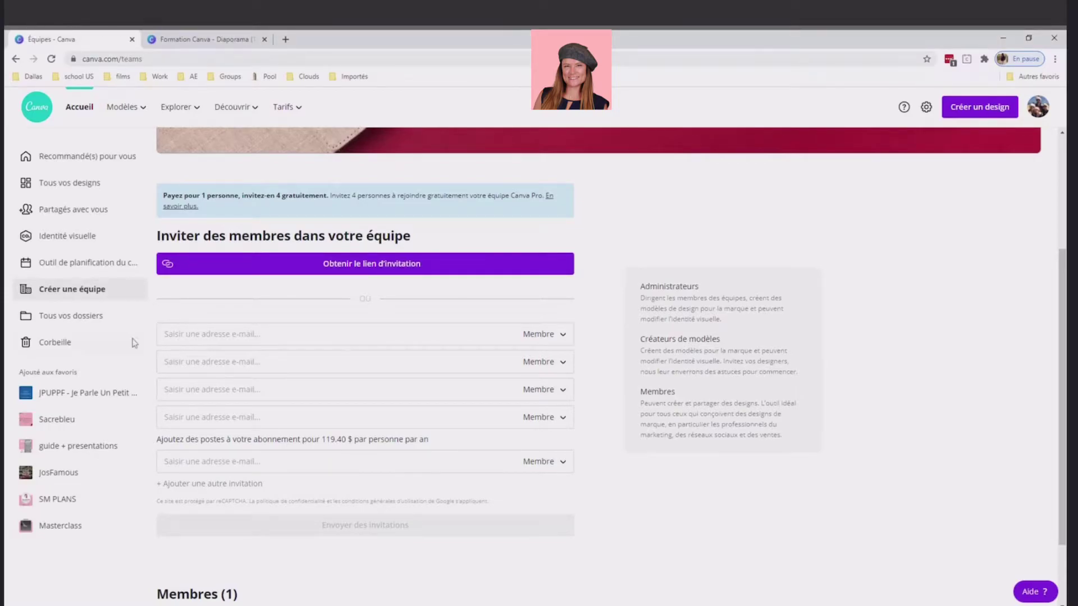
View the overview of all design folders and the deleted designs in the trash
{"action": "left_click", "coordinate": [52, 319]}
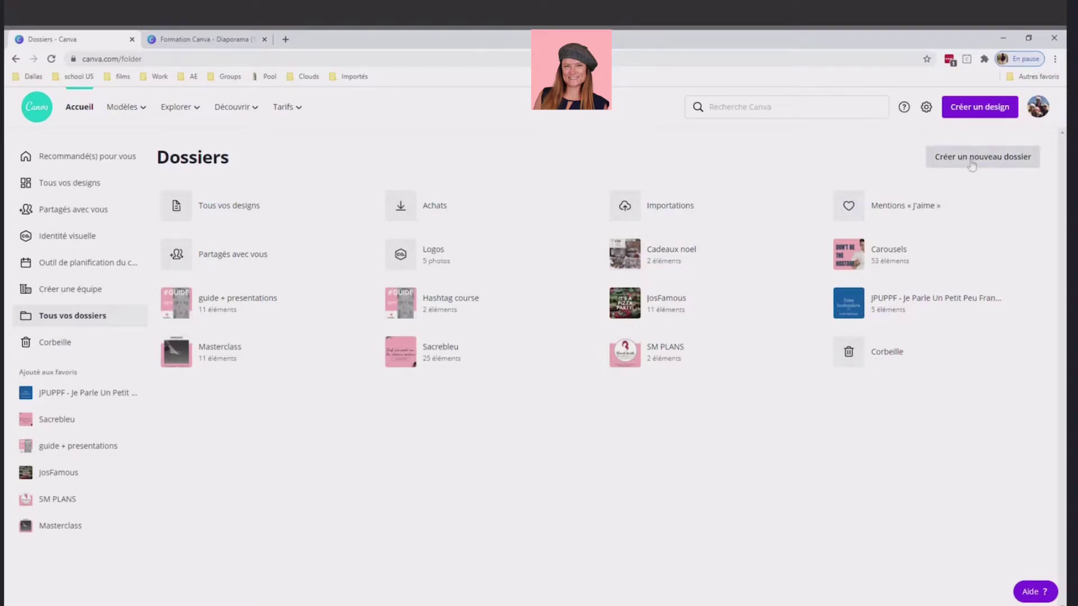
{"action": "left_click", "coordinate": [36, 349]}
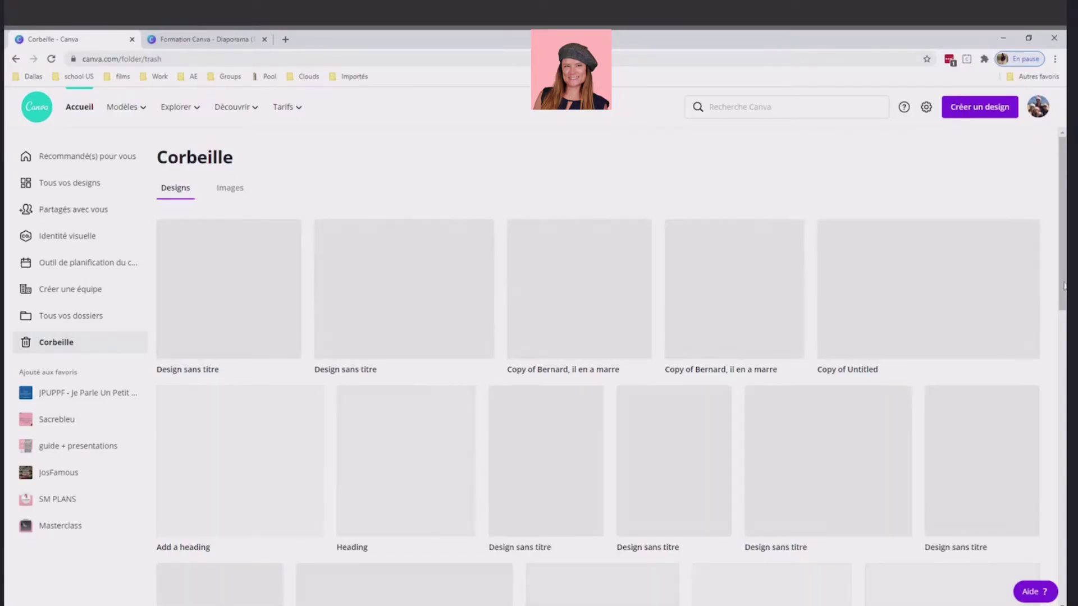
{"action": "left_click", "coordinate": [41, 345]}
{"action": "left_click", "coordinate": [39, 343]}
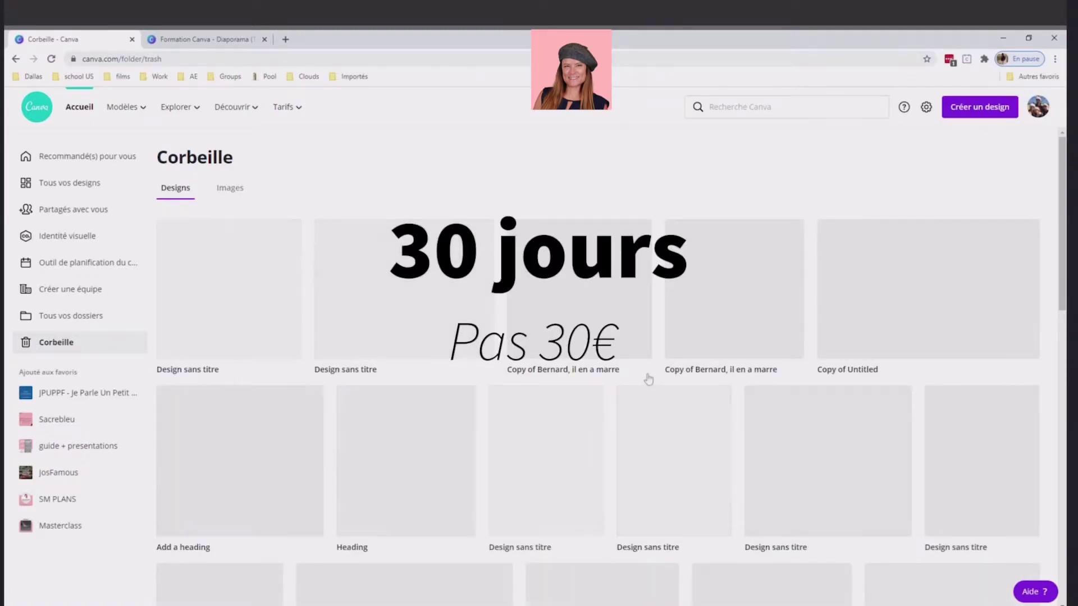
{"action": "left_click", "coordinate": [46, 344]}
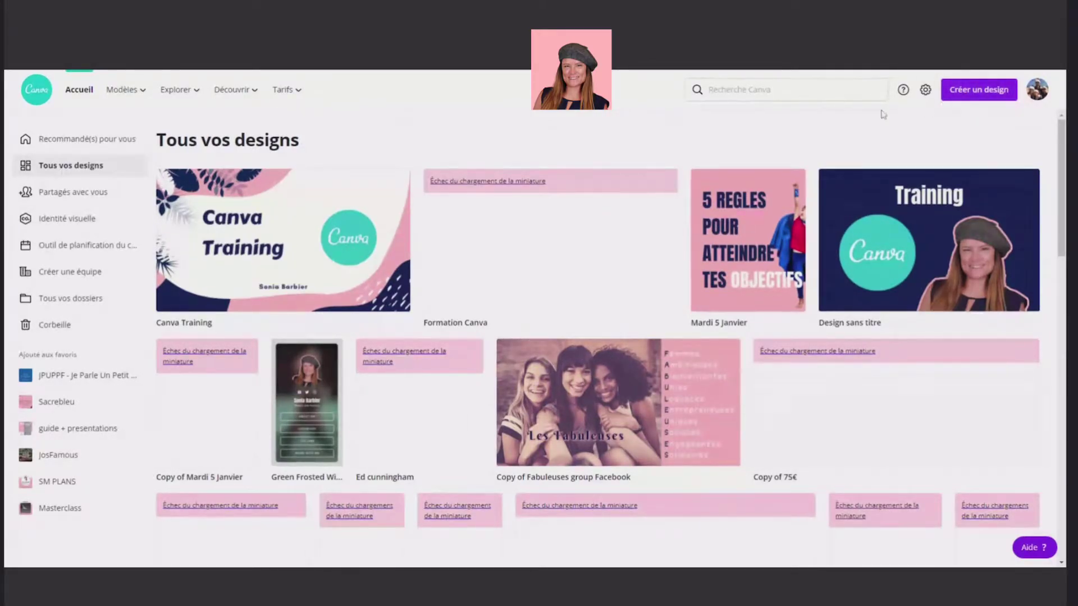
Browse the list of available formats for a new design, from the suggested types down to calendars and worksheets
{"action": "left_click", "coordinate": [979, 91]}
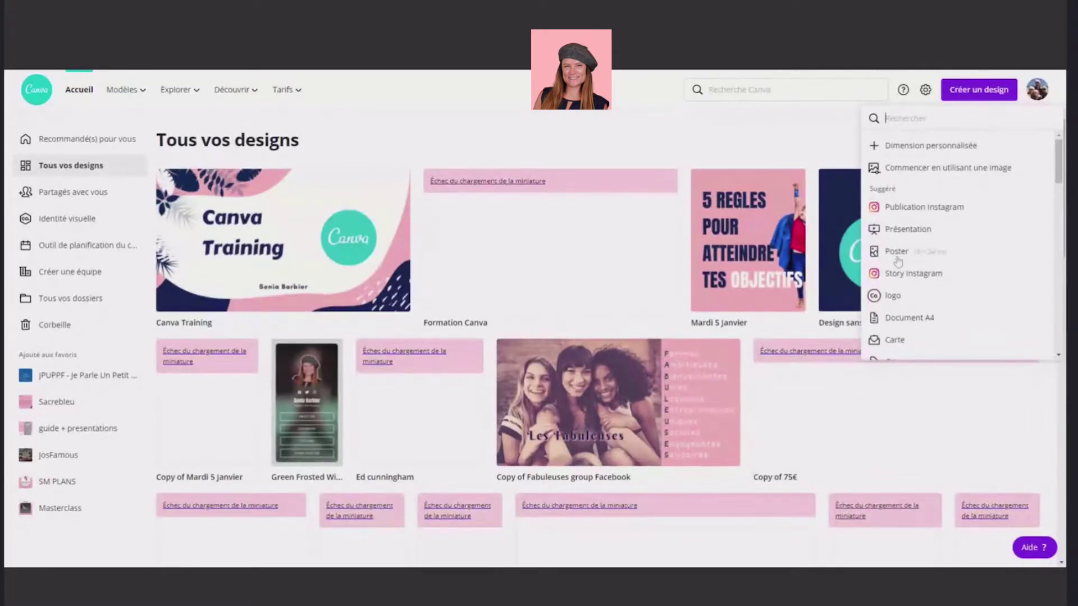
{"action": "scroll", "coordinate": [907, 286], "scroll_direction": "down", "scroll_amount": 1}
{"action": "scroll", "coordinate": [909, 287], "scroll_direction": "down", "scroll_amount": 5}
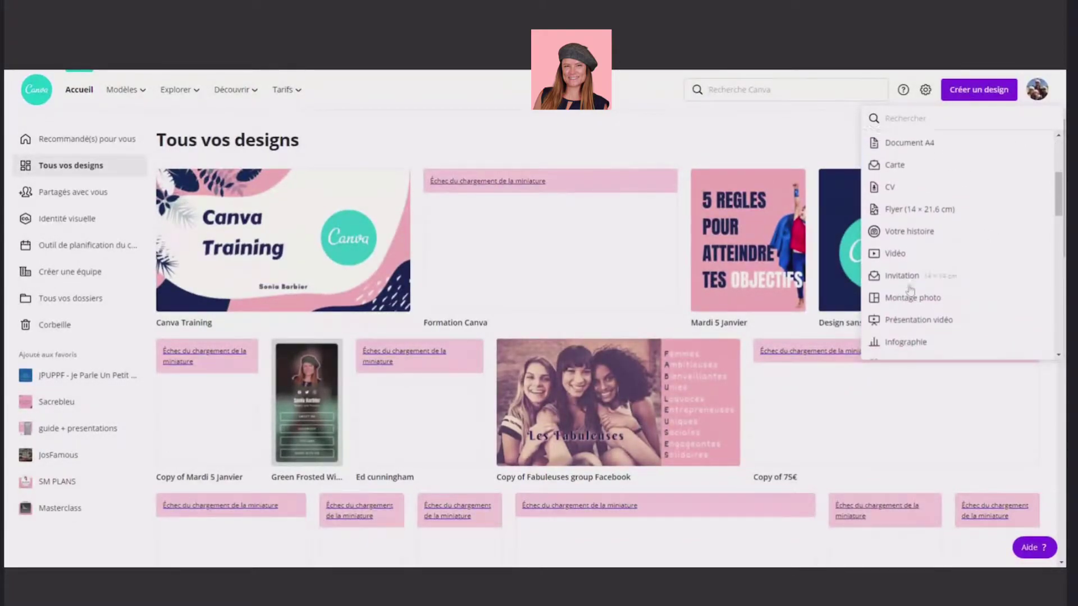
{"action": "scroll", "coordinate": [910, 290], "scroll_direction": "down", "scroll_amount": 5}
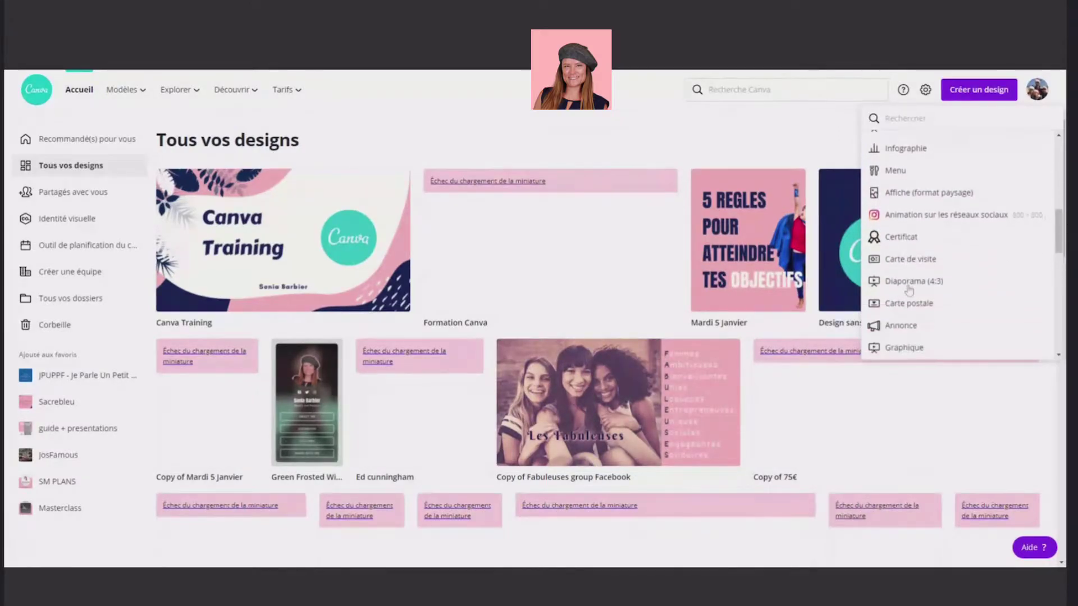
{"action": "scroll", "coordinate": [909, 289], "scroll_direction": "down", "scroll_amount": 6}
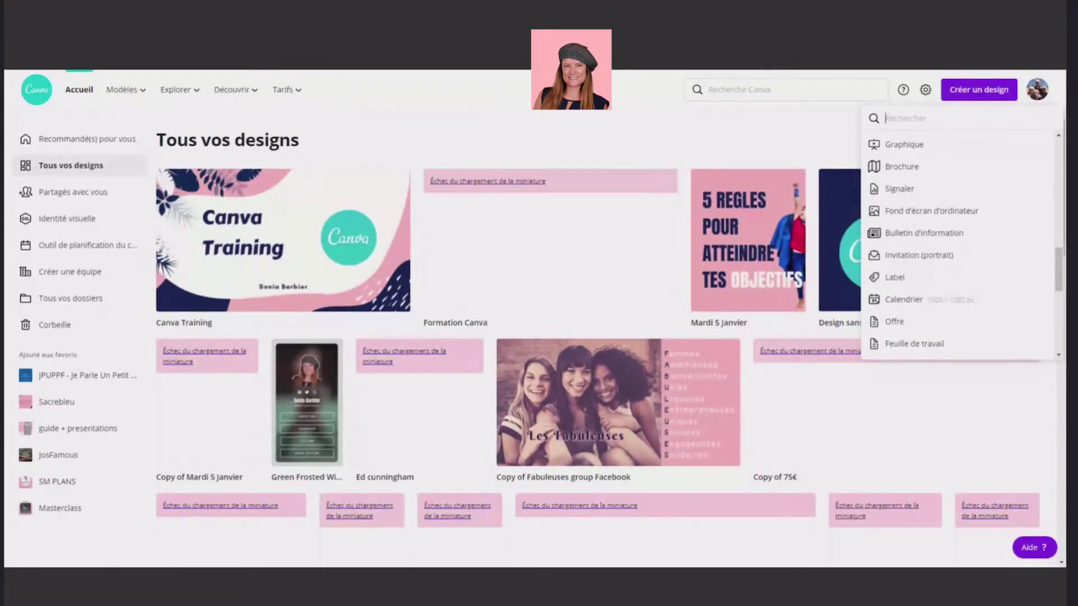
{"action": "left_click_drag", "start_coordinate": [1060, 274], "coordinate": [1060, 176]}
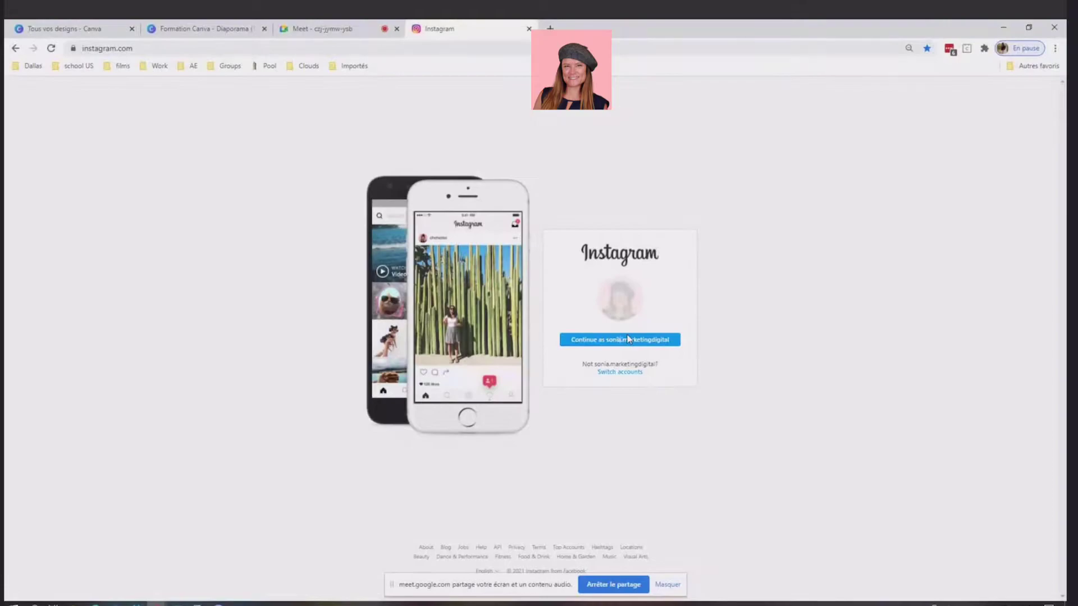
Switch to Instagram, continue with the remembered account and view the posts on its profile page
{"action": "left_click", "coordinate": [628, 339]}
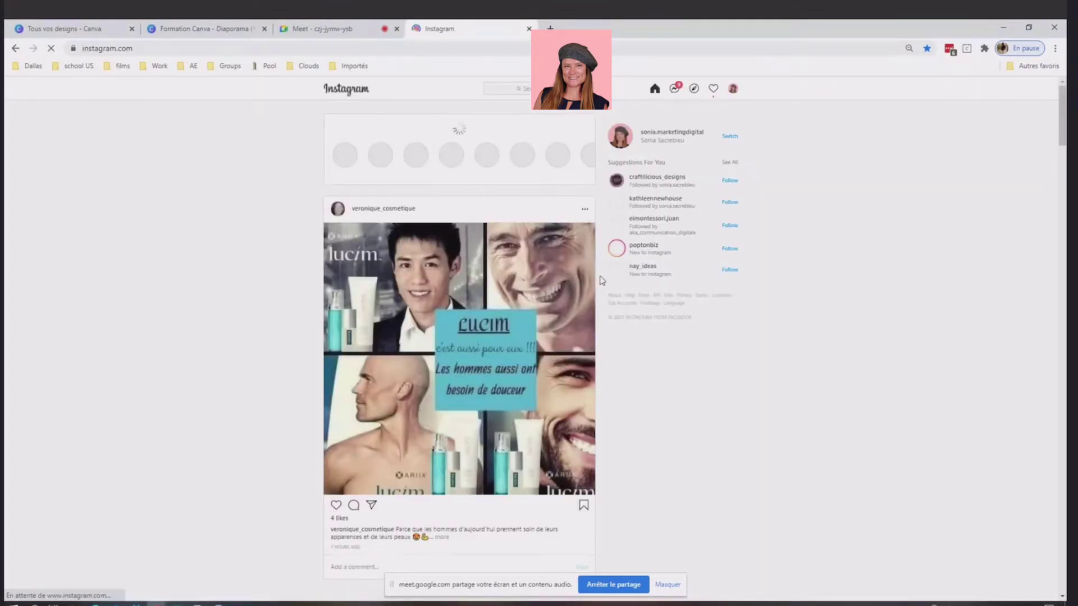
{"action": "left_click", "coordinate": [735, 89]}
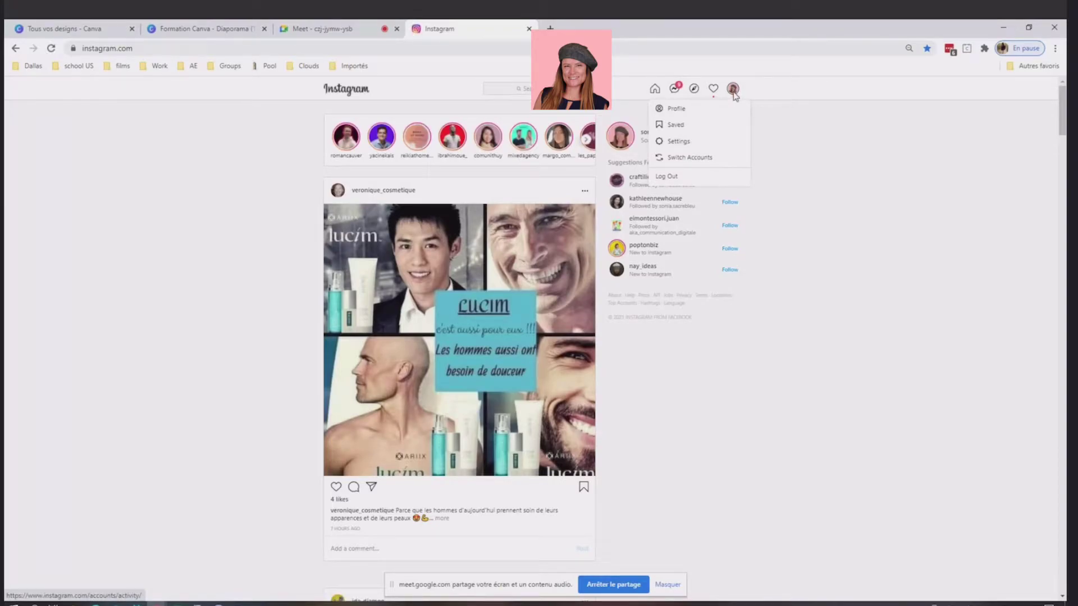
{"action": "left_click", "coordinate": [675, 109]}
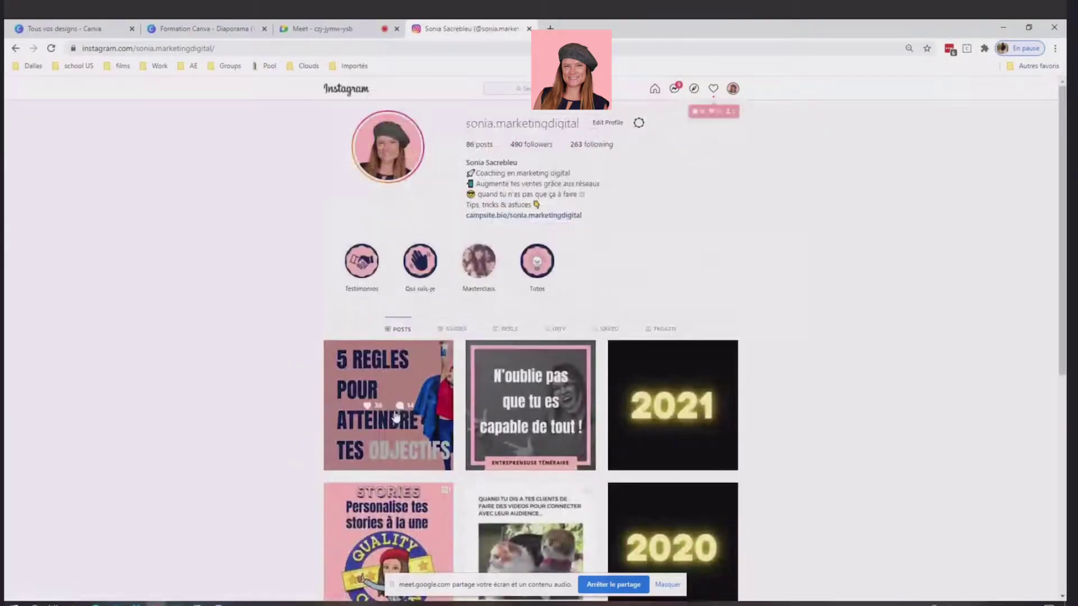
{"action": "scroll", "coordinate": [657, 377], "scroll_direction": "down", "scroll_amount": 1}
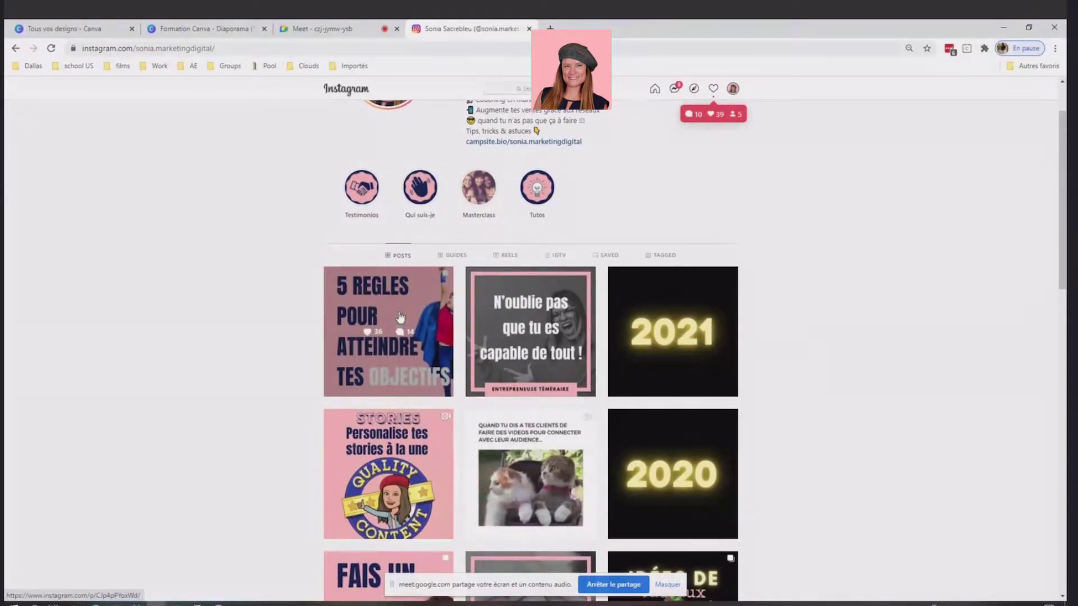
View the first slides of the "5 règles pour atteindre tes objectifs" carousel post, then close it
{"action": "left_click", "coordinate": [399, 318]}
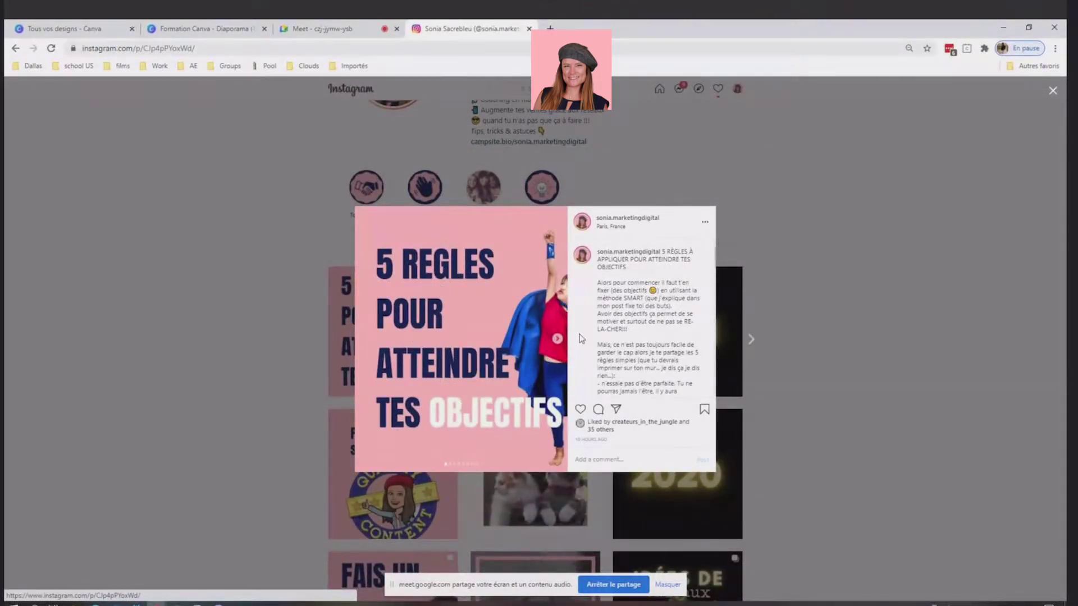
{"action": "left_click", "coordinate": [558, 339]}
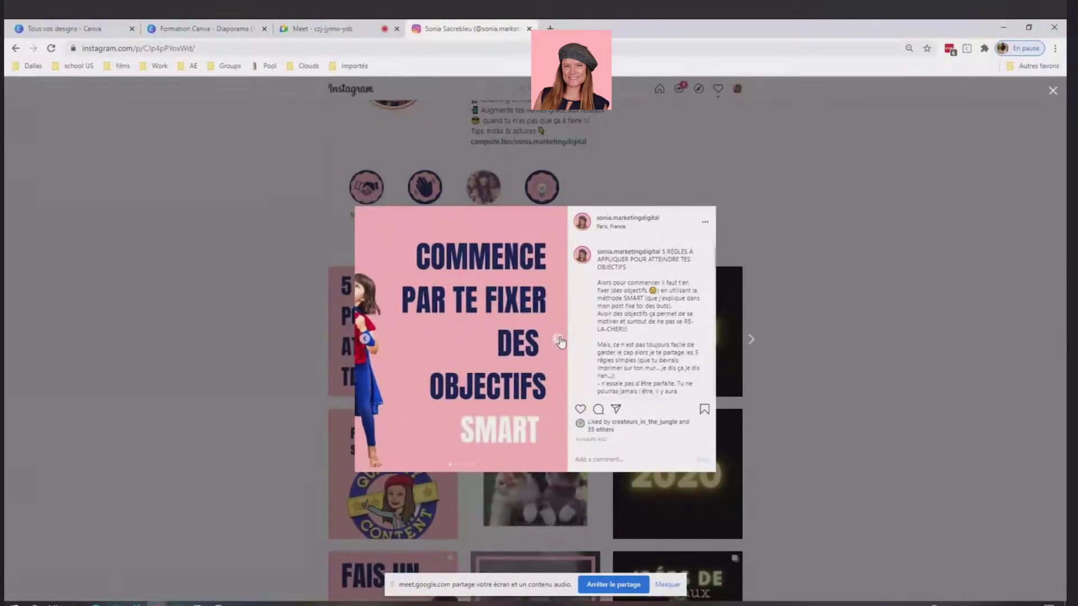
{"action": "left_click", "coordinate": [559, 340]}
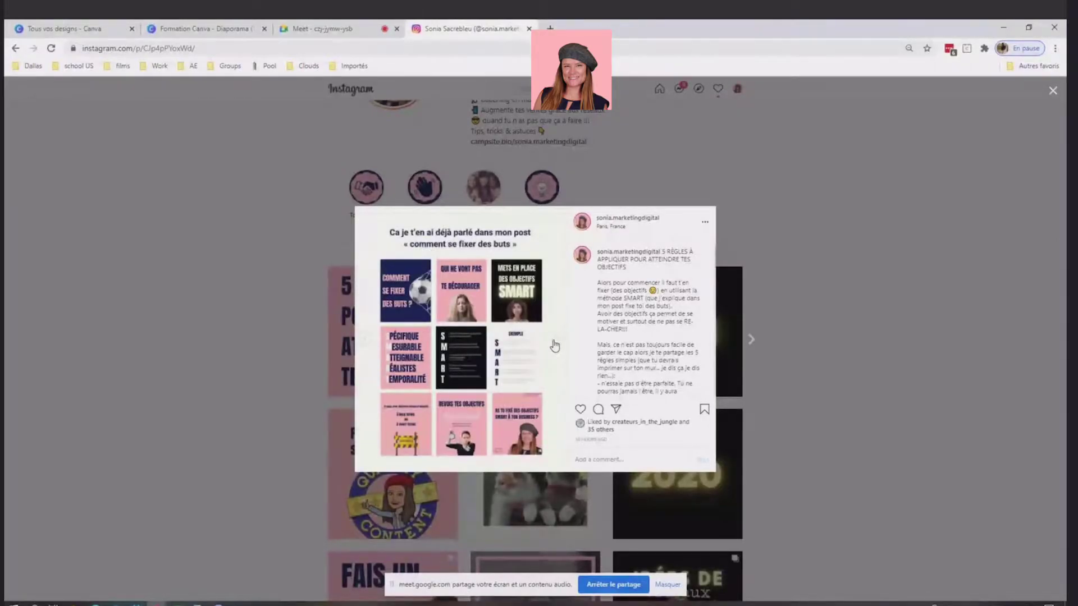
{"action": "left_click", "coordinate": [1052, 92]}
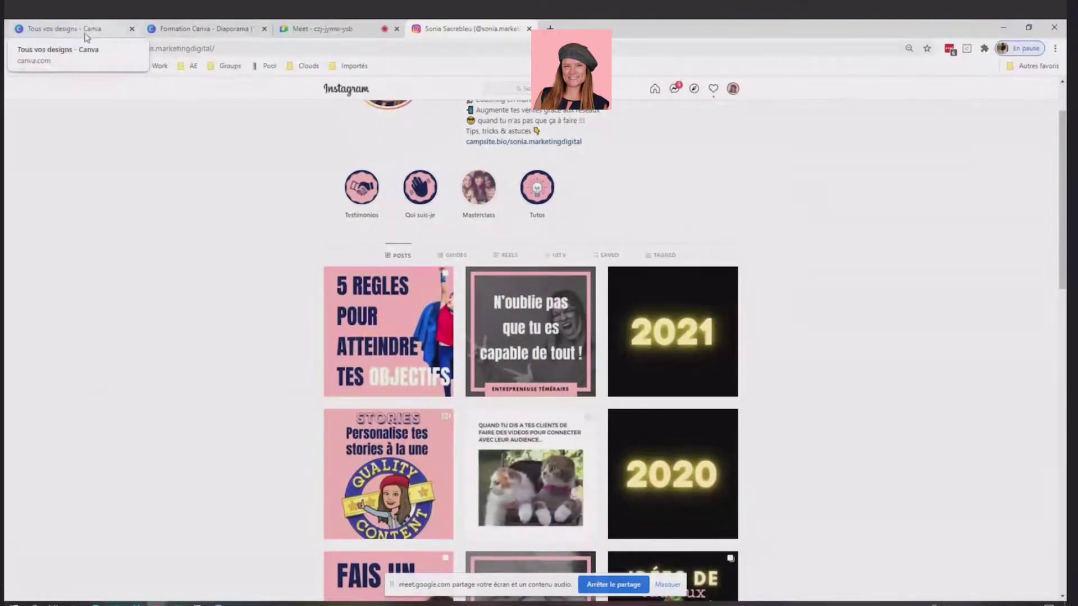
Switch back to Canva and create a new design with custom dimensions of 1080 × 1350 px
{"action": "left_click", "coordinate": [87, 30]}
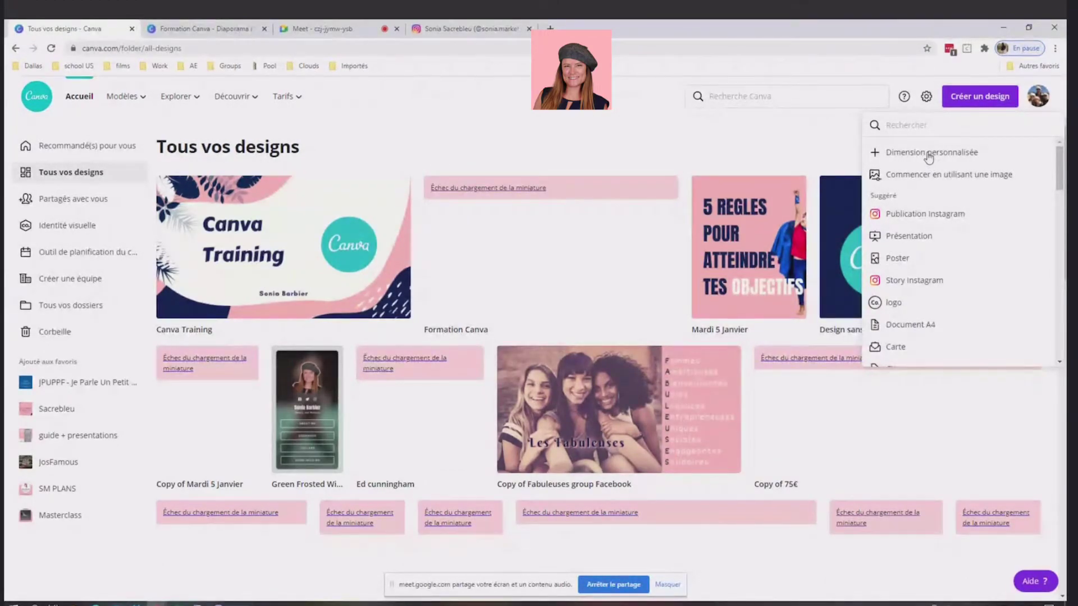
{"action": "left_click", "coordinate": [930, 155]}
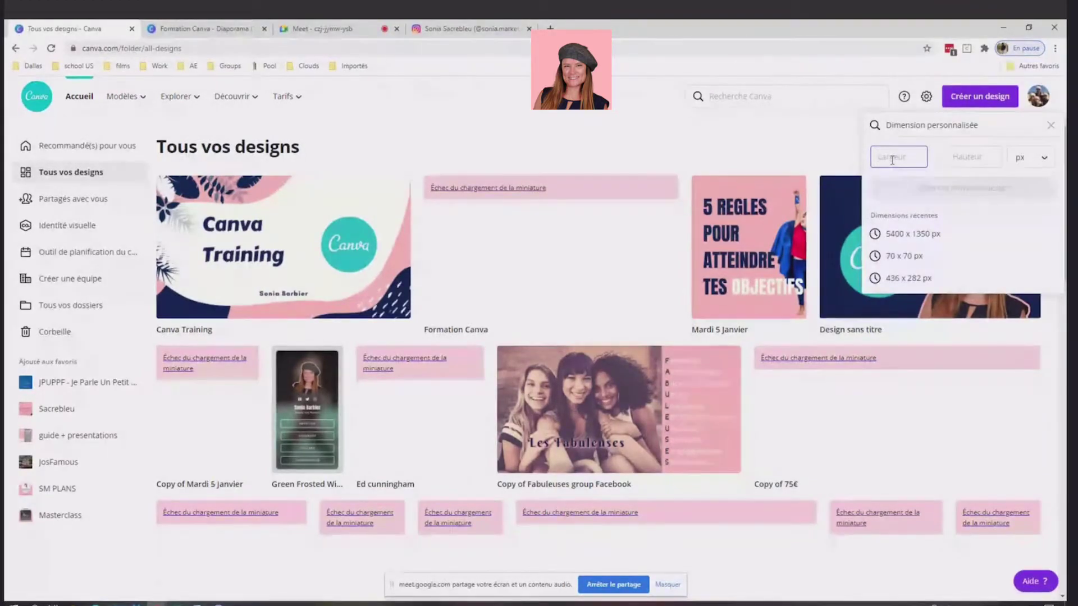
{"action": "type", "text": "1080"}
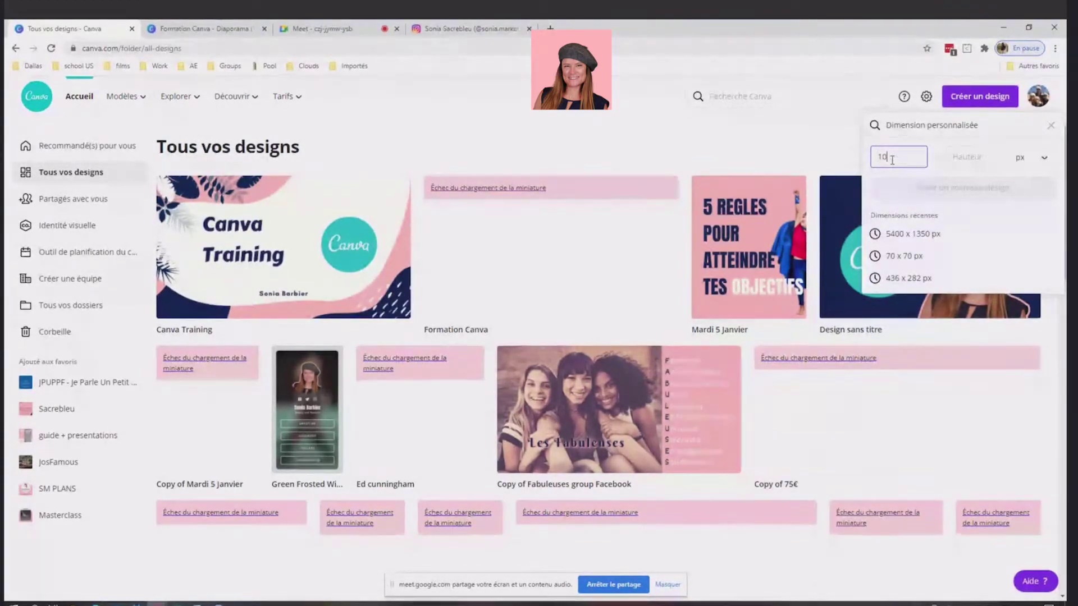
{"action": "left_click", "coordinate": [955, 158]}
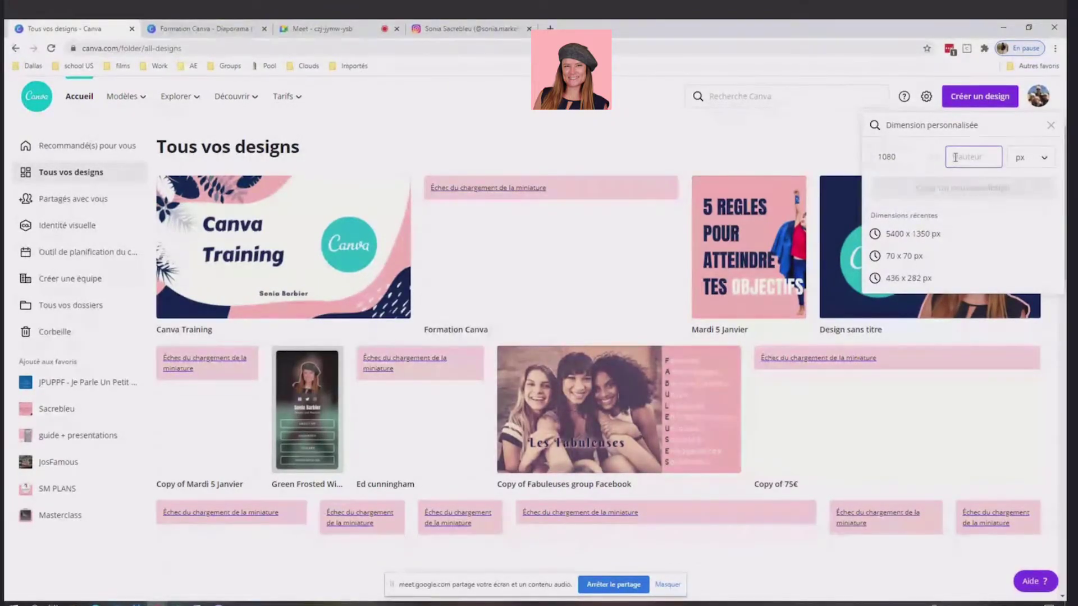
{"action": "type", "text": "1350"}
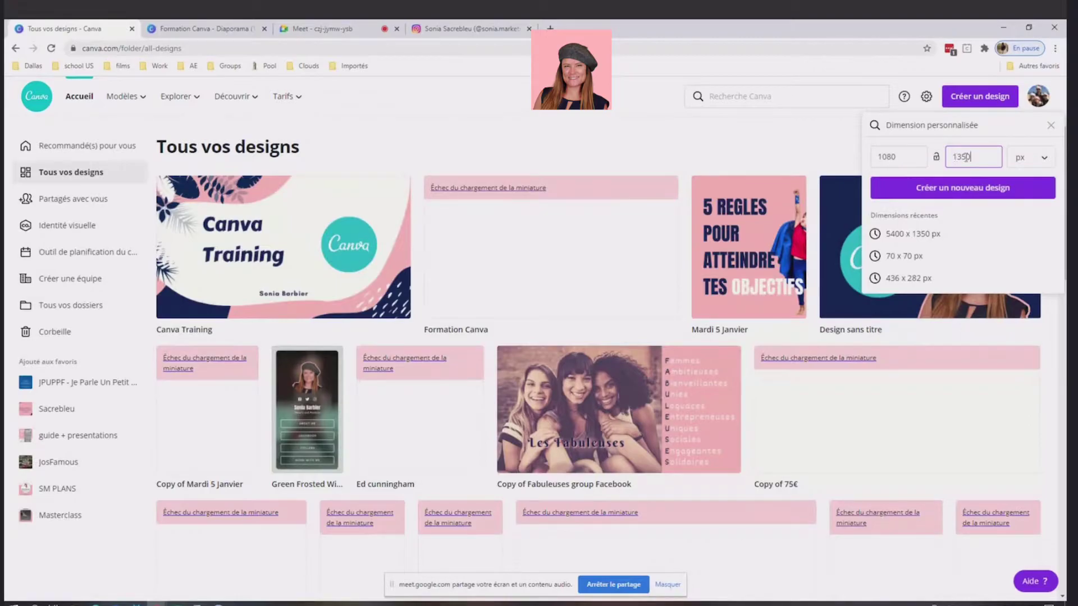
{"action": "left_click", "coordinate": [980, 187]}
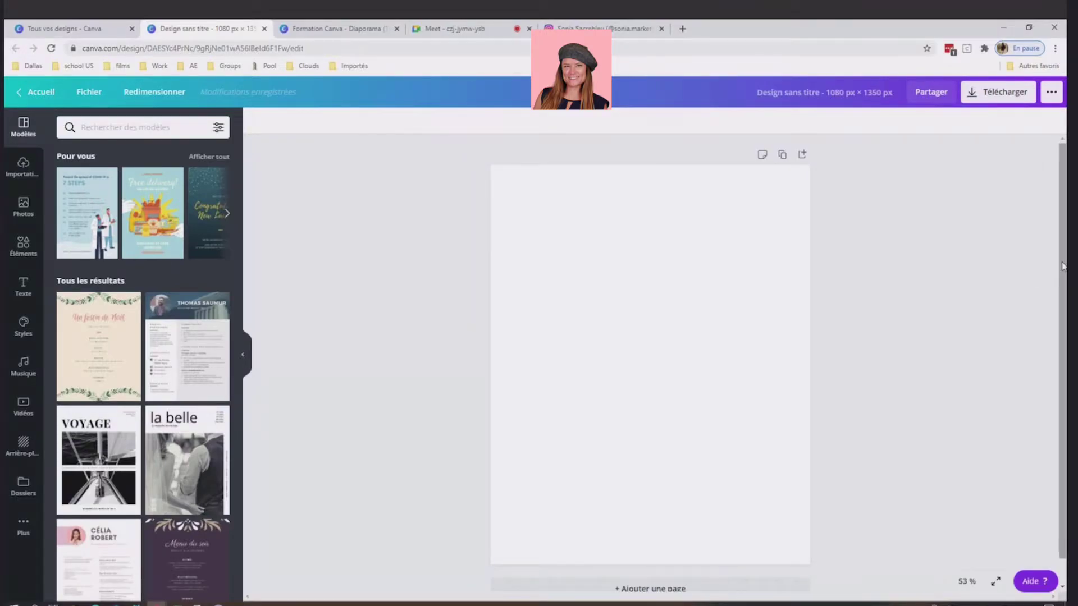
Look over the blank design page and browse the suggested templates
{"action": "scroll", "coordinate": [786, 269], "scroll_direction": "down", "scroll_amount": 1}
{"action": "scroll", "coordinate": [759, 271], "scroll_direction": "up", "scroll_amount": 1}
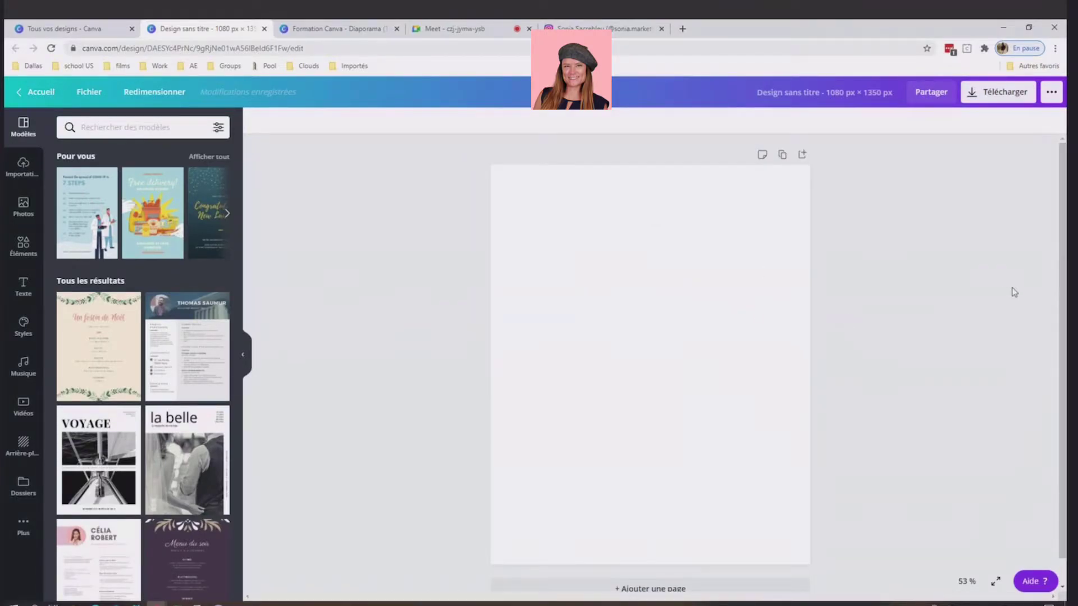
{"action": "scroll", "coordinate": [917, 414], "scroll_direction": "down", "scroll_amount": 1}
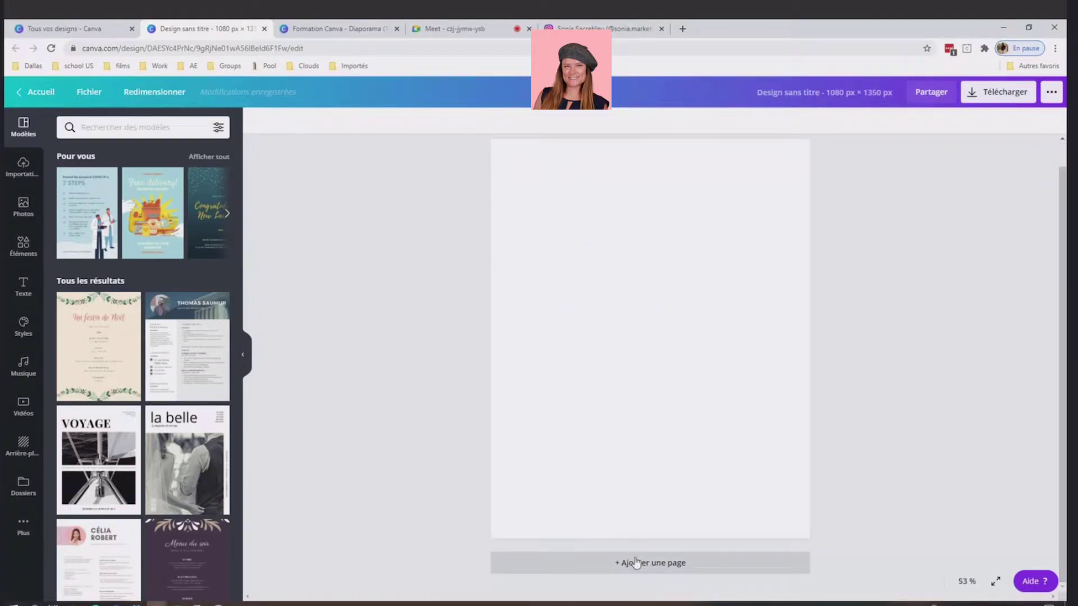
{"action": "scroll", "coordinate": [1059, 251], "scroll_direction": "up", "scroll_amount": 1}
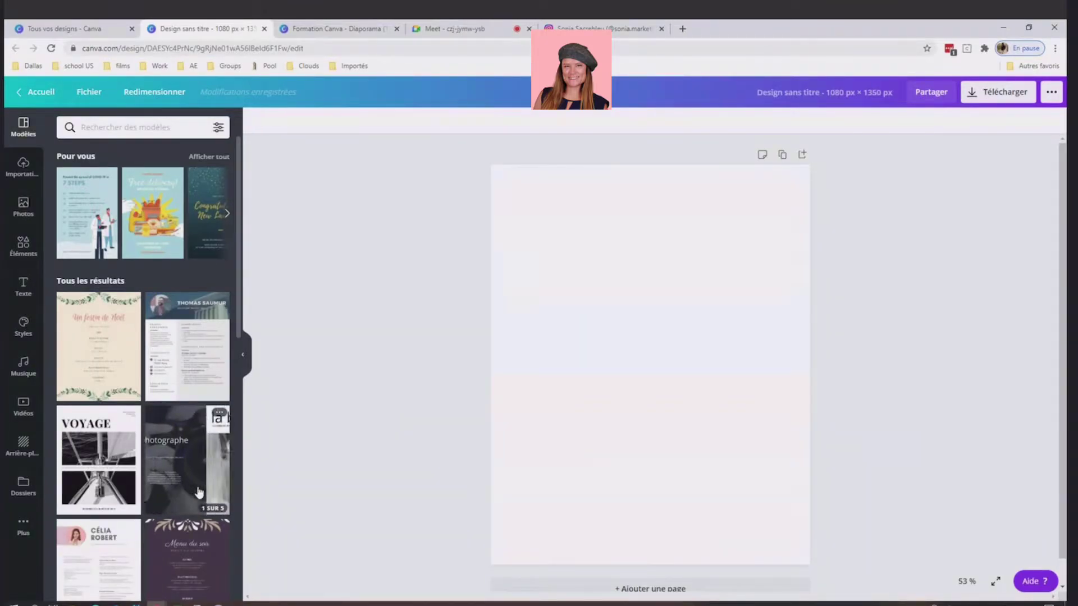
{"action": "scroll", "coordinate": [199, 492], "scroll_direction": "down", "scroll_amount": 2}
{"action": "scroll", "coordinate": [198, 492], "scroll_direction": "down", "scroll_amount": 5}
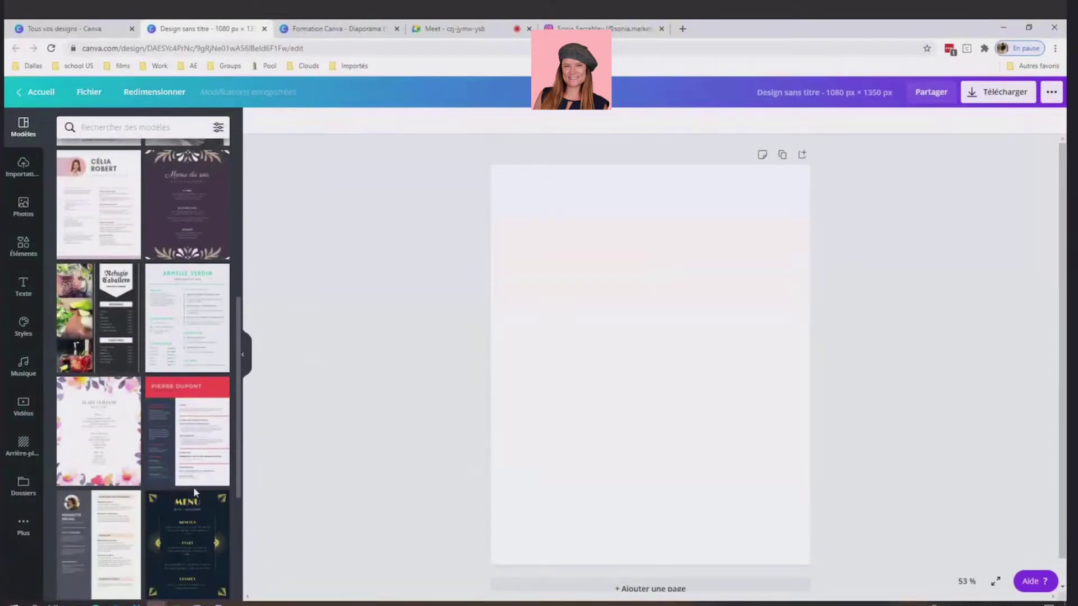
View the uploaded images, search the photo library for "pommes" and show the related search suggestions
{"action": "left_click", "coordinate": [22, 168]}
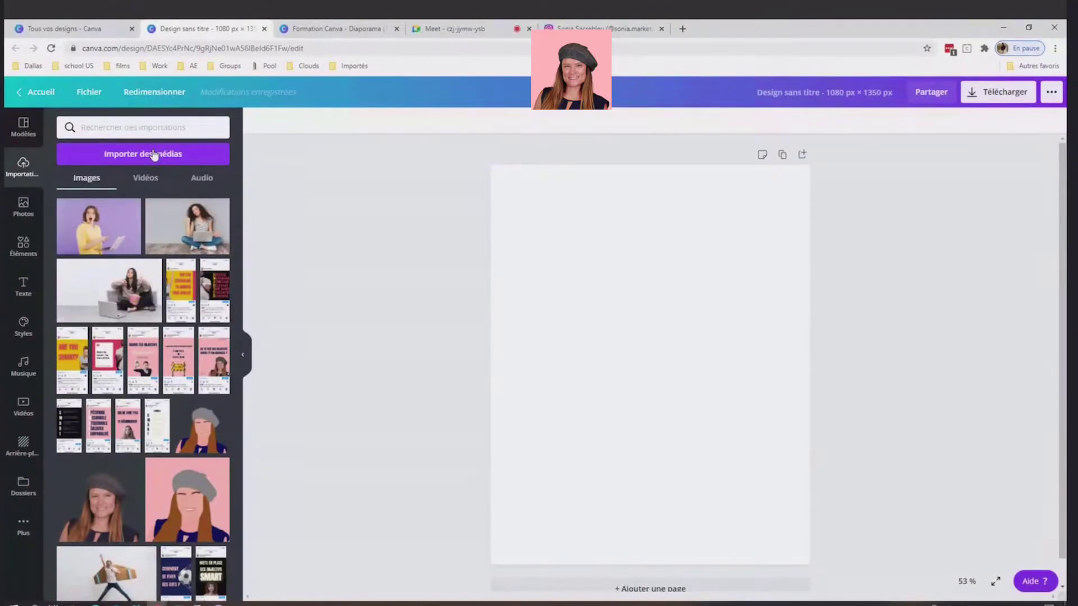
{"action": "left_click", "coordinate": [23, 209]}
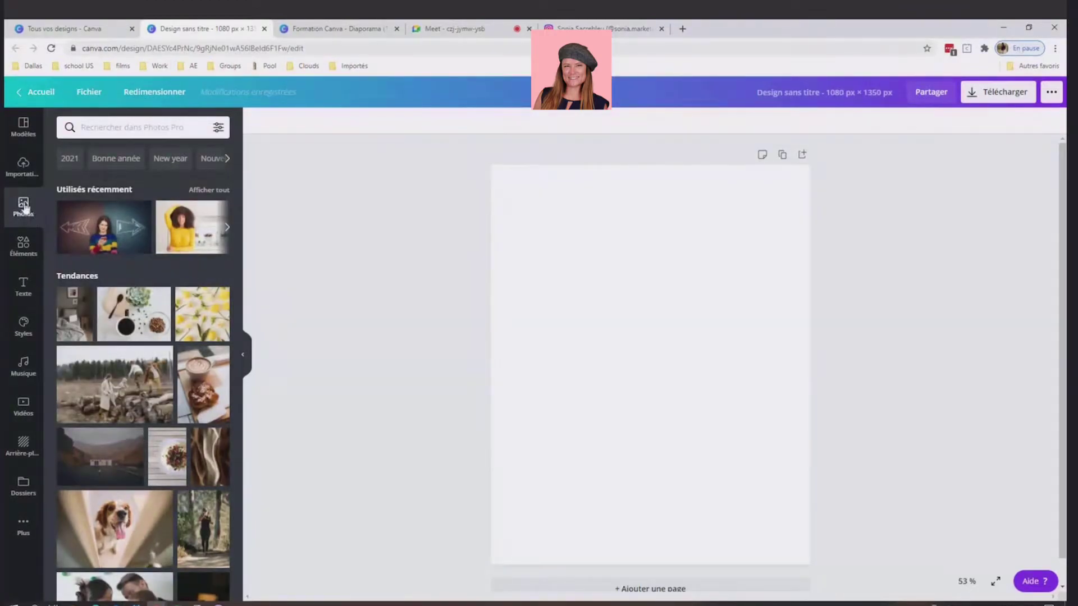
{"action": "left_click", "coordinate": [96, 131]}
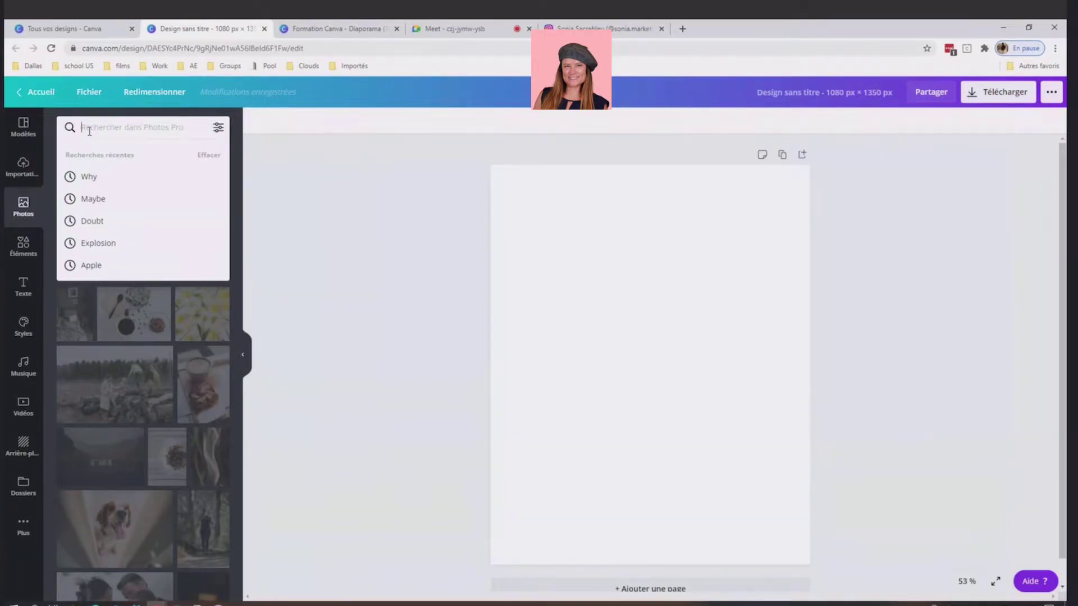
{"action": "type", "text": "pommes"}
{"action": "key", "text": "Return"}
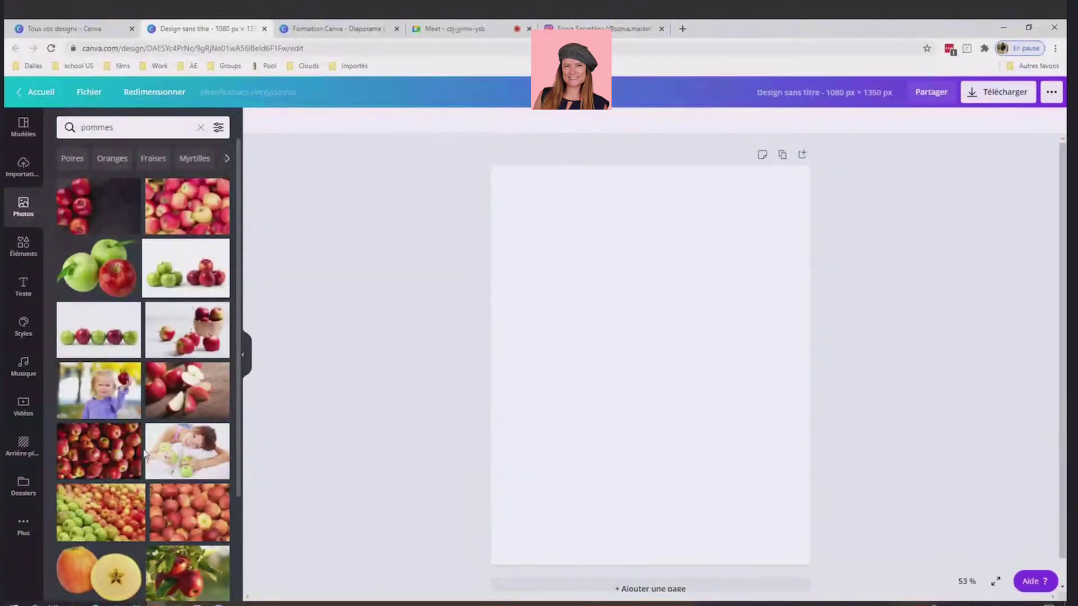
{"action": "left_click", "coordinate": [124, 128]}
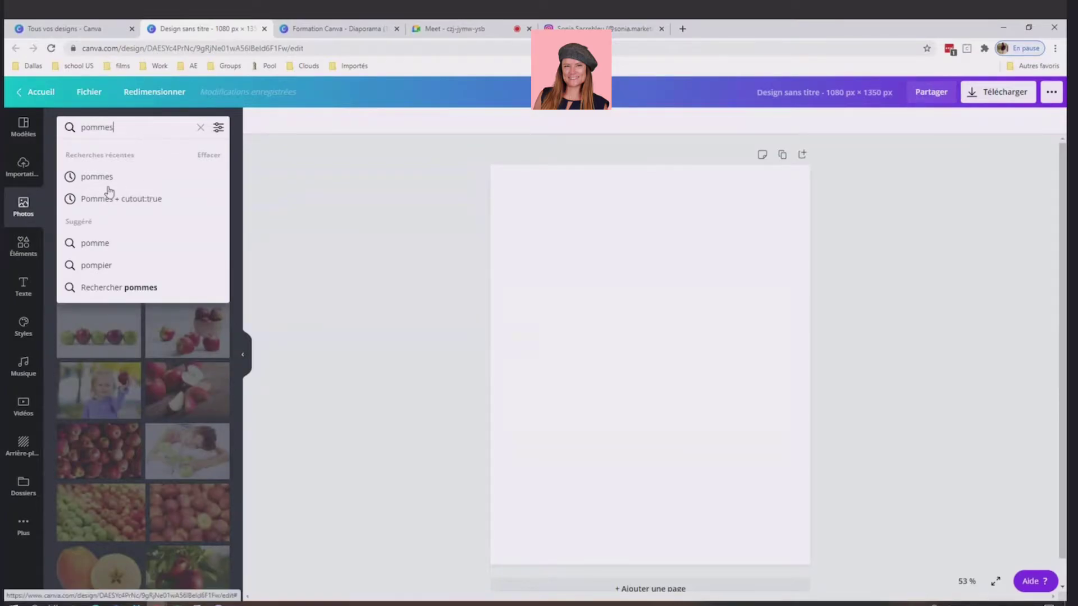
Return to the uploaded images, then search Google for "freepik" in a new browser tab
{"action": "left_click", "coordinate": [21, 168]}
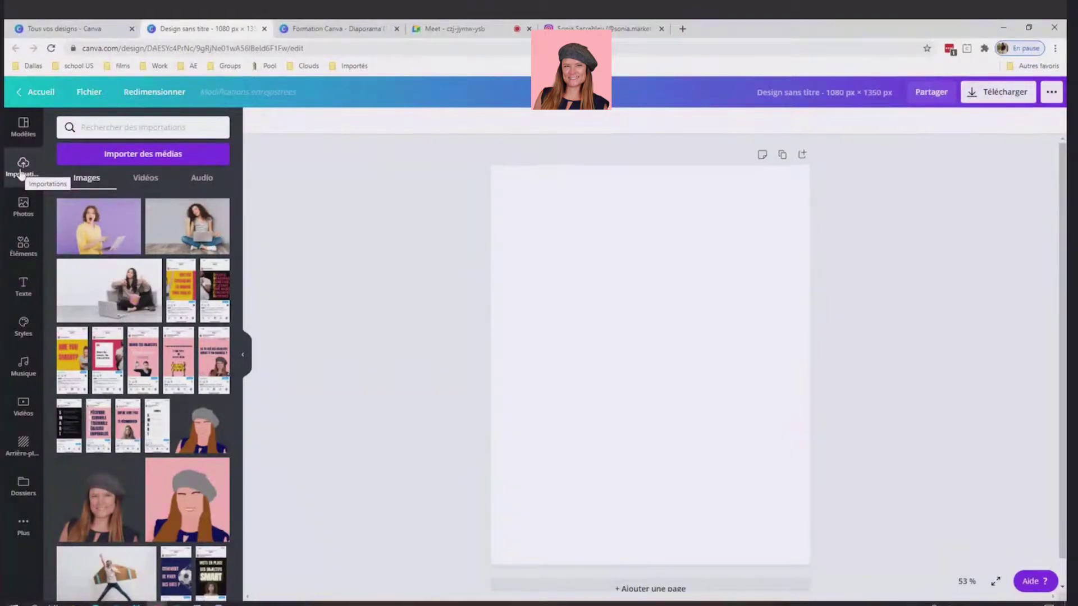
{"action": "left_click", "coordinate": [682, 29]}
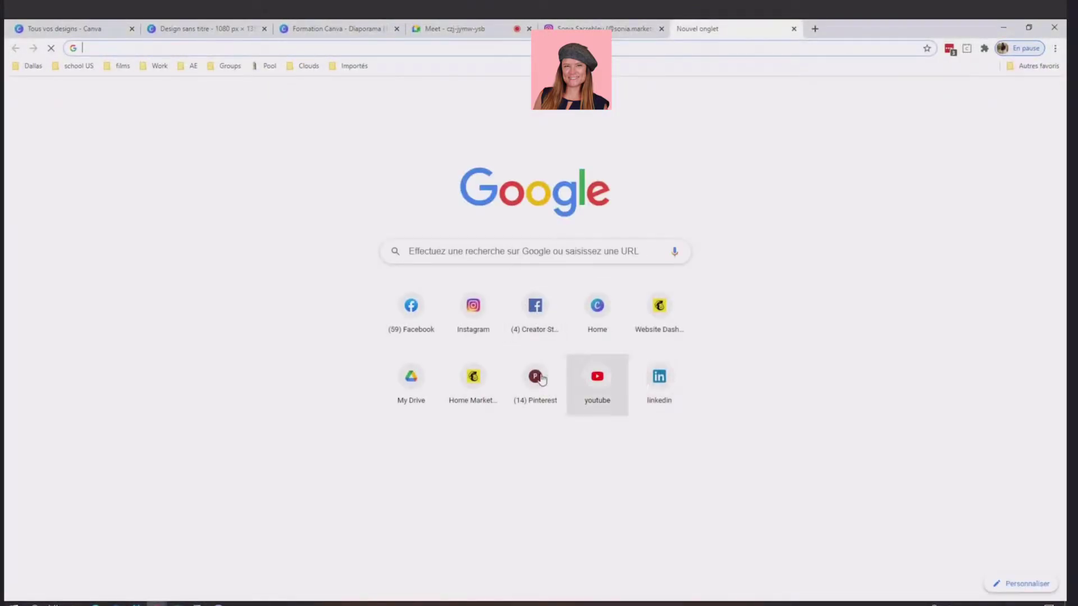
{"action": "left_click", "coordinate": [417, 253]}
{"action": "type", "text": "freepik"}
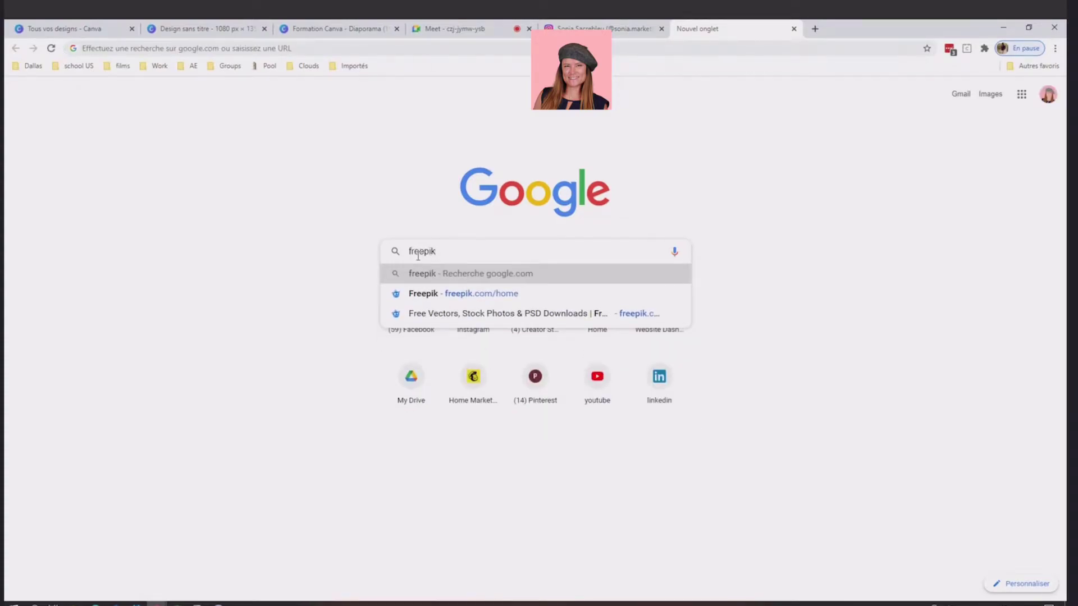
{"action": "key", "text": "Return"}
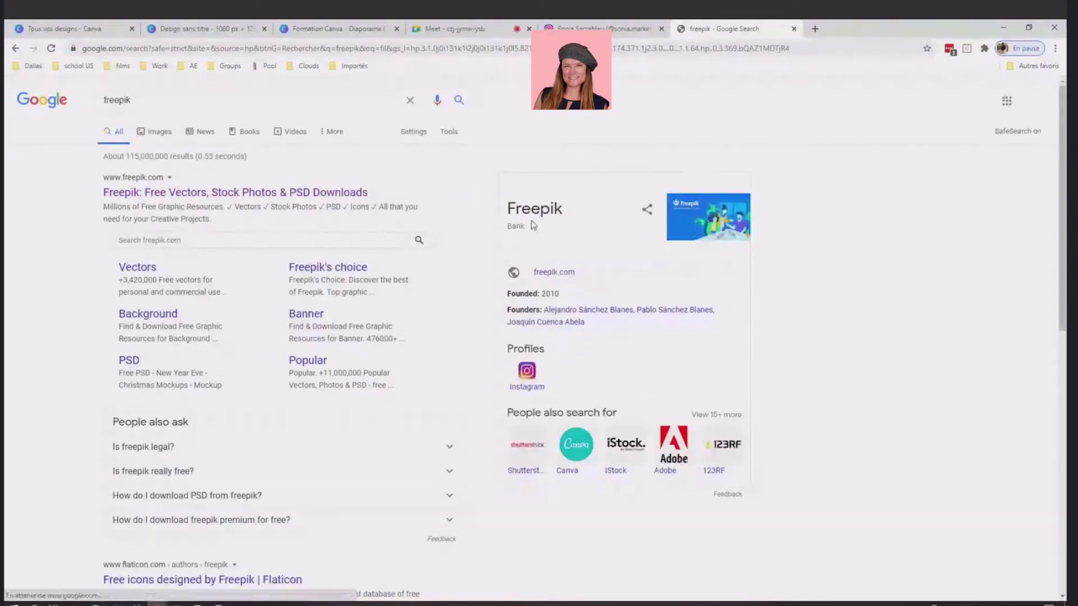
Search Google for "unsplash" in another new browser tab
{"action": "left_click", "coordinate": [816, 29]}
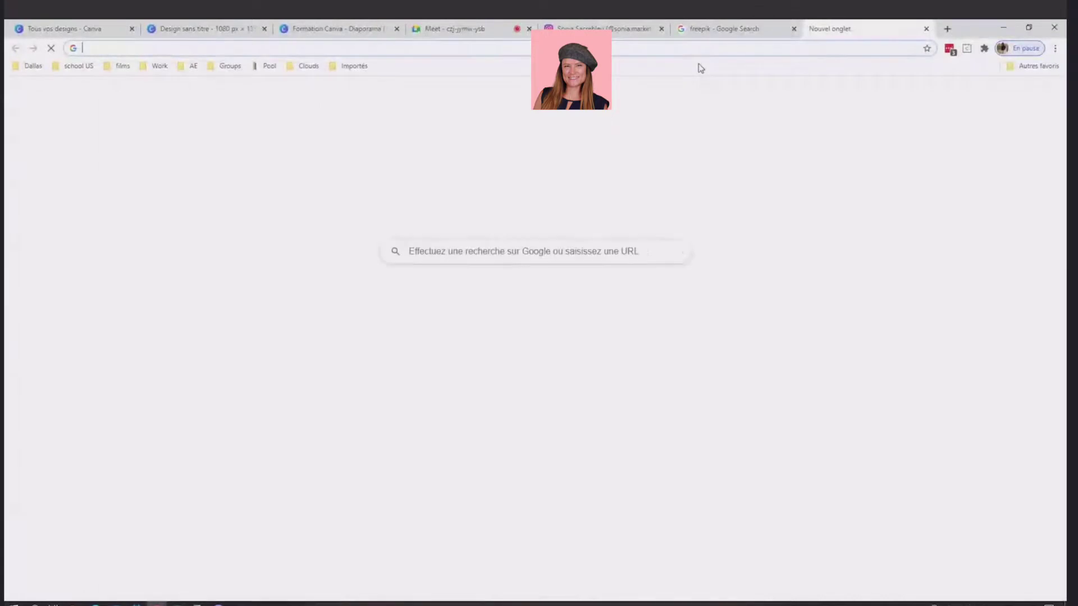
{"action": "type", "text": "unsplq"}
{"action": "key", "text": "BackSpace"}
{"action": "type", "text": "ash"}
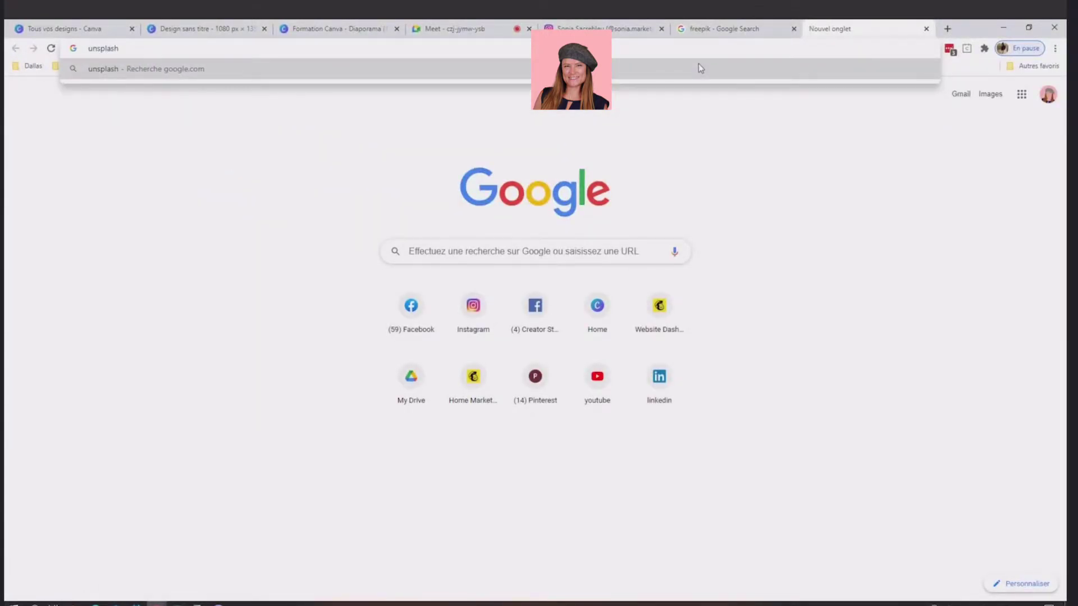
{"action": "key", "text": "Return"}
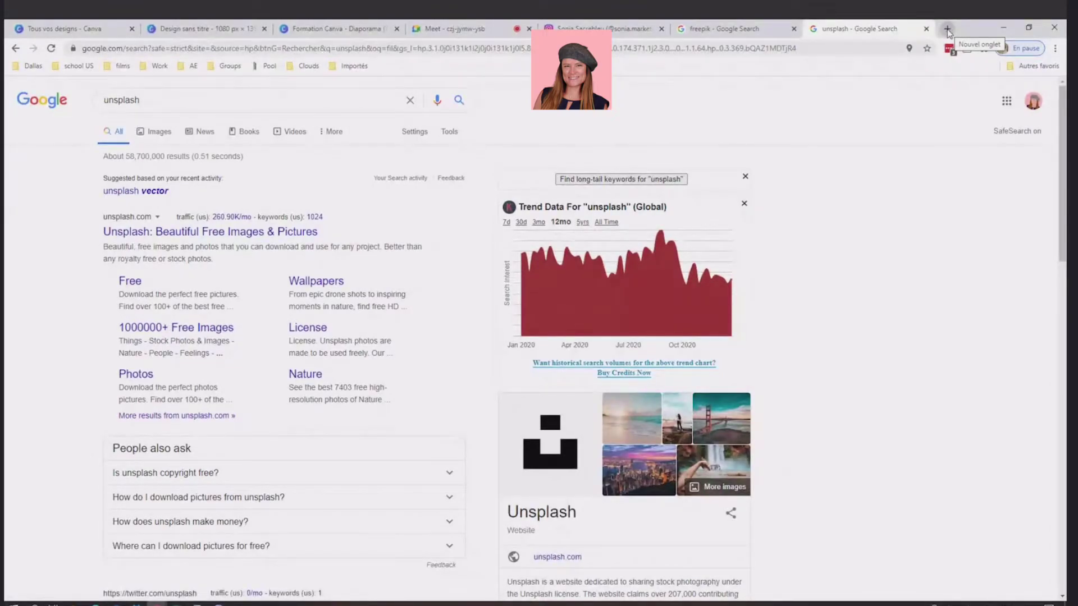
Open the Unsplash website and browse its photos, and open the Freepik website from the other search results
{"action": "left_click", "coordinate": [169, 232]}
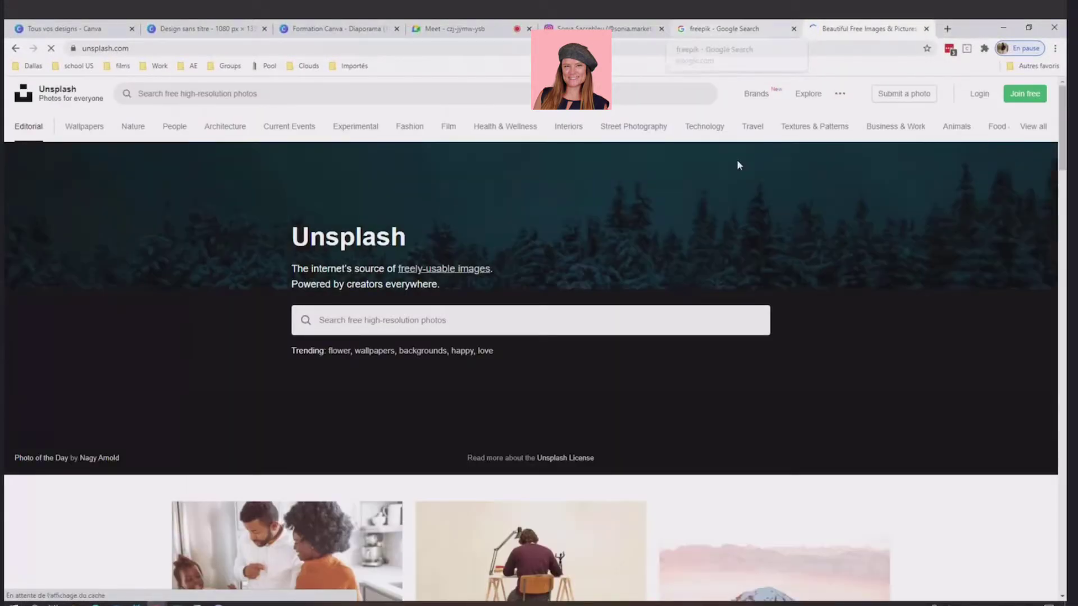
{"action": "scroll", "coordinate": [783, 250], "scroll_direction": "down", "scroll_amount": 1}
{"action": "scroll", "coordinate": [783, 251], "scroll_direction": "down", "scroll_amount": 6}
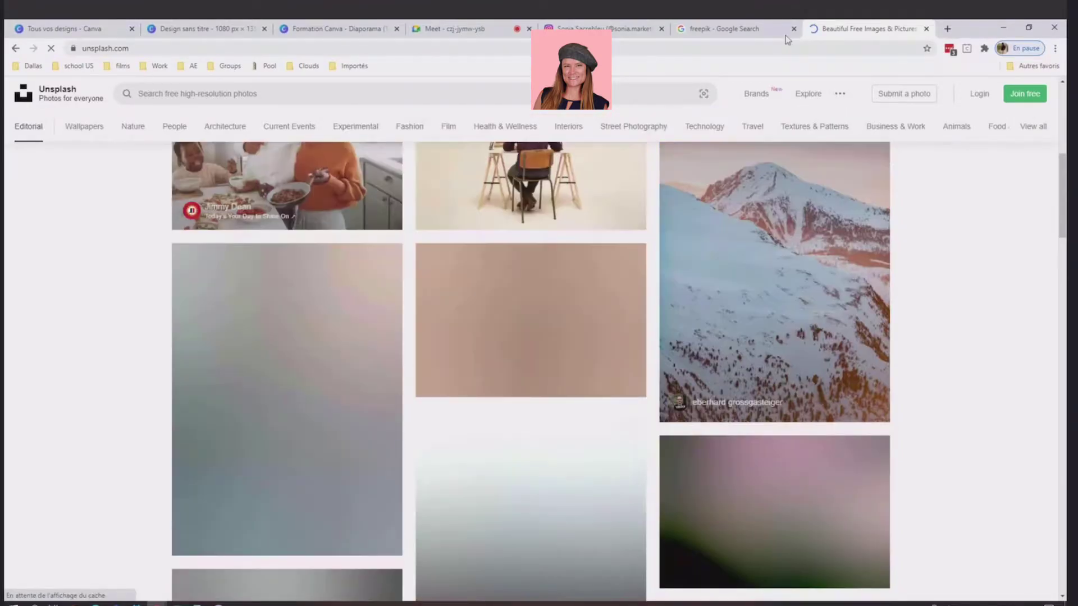
{"action": "left_click", "coordinate": [786, 34]}
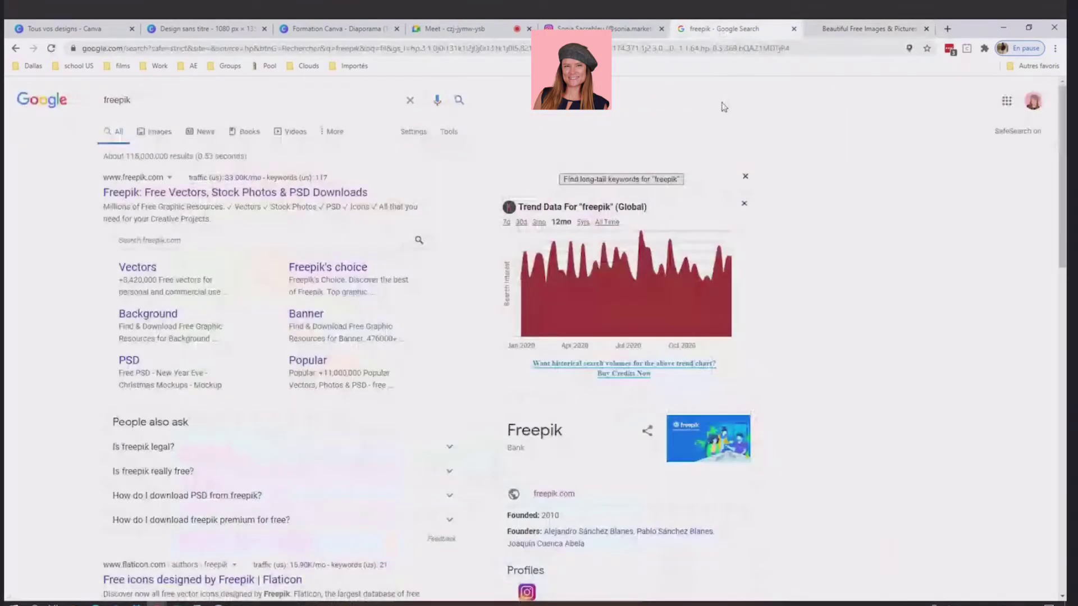
{"action": "left_click", "coordinate": [165, 197]}
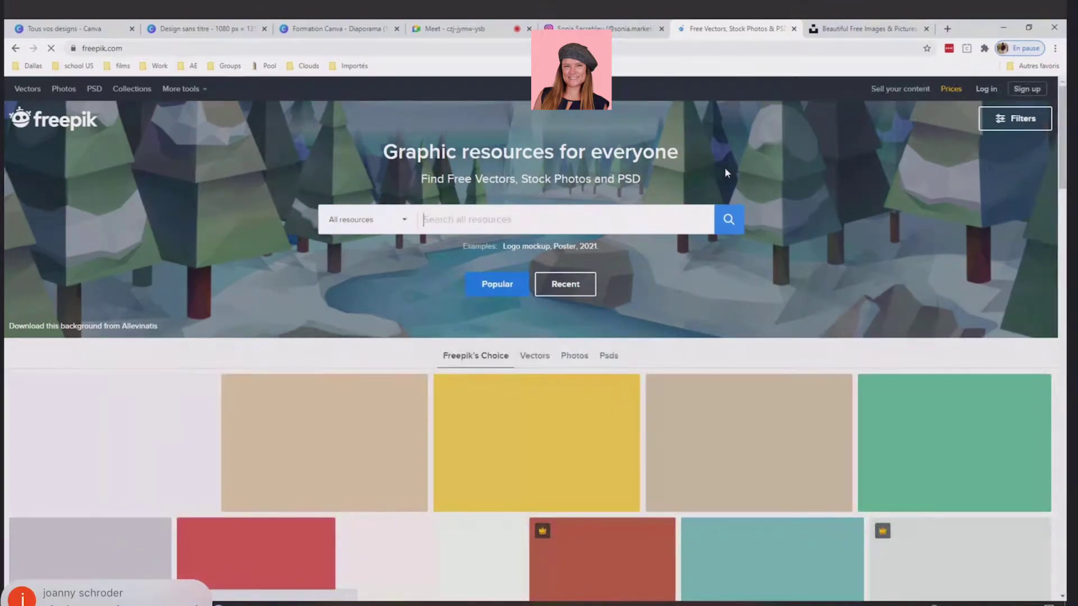
Search for "adobe stock" in a new browser tab and open the Adobe Stock photos page
{"action": "left_click", "coordinate": [947, 29]}
{"action": "type", "text": "adobe"}
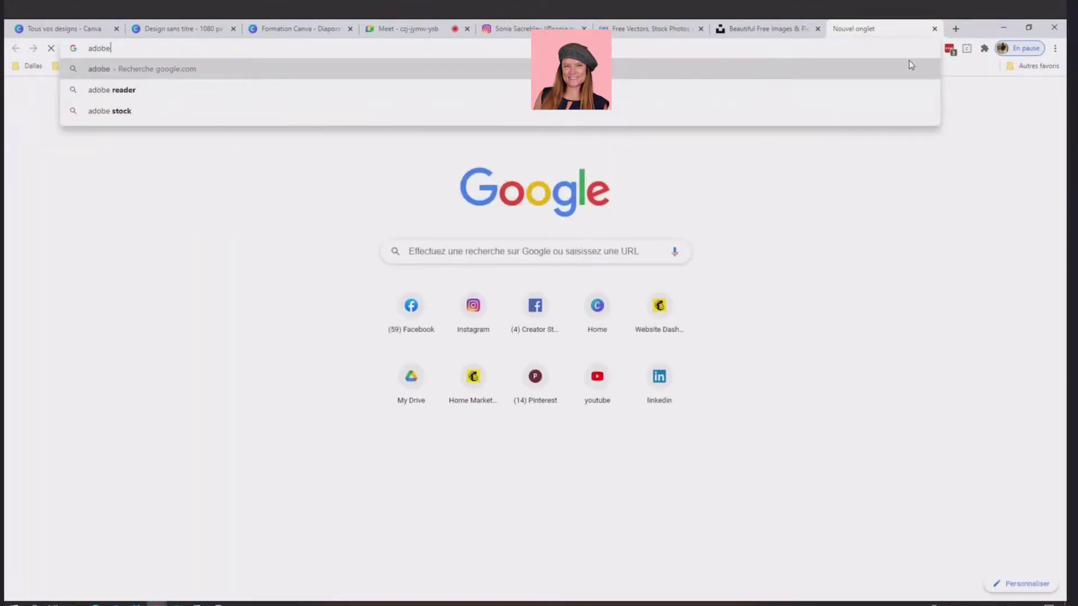
{"action": "type", "text": " stock"}
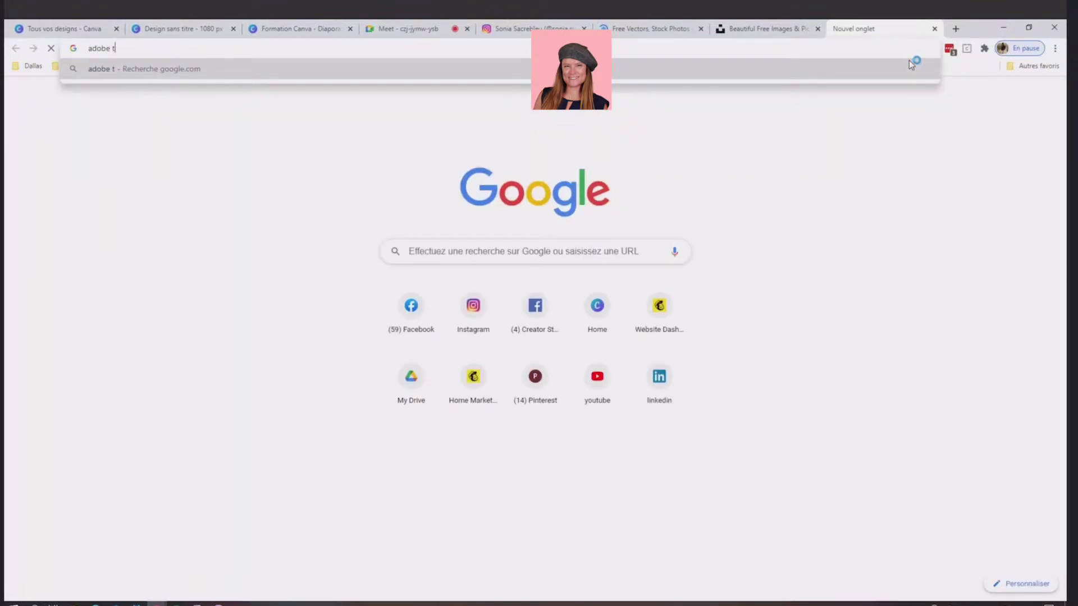
{"action": "key", "text": "Return"}
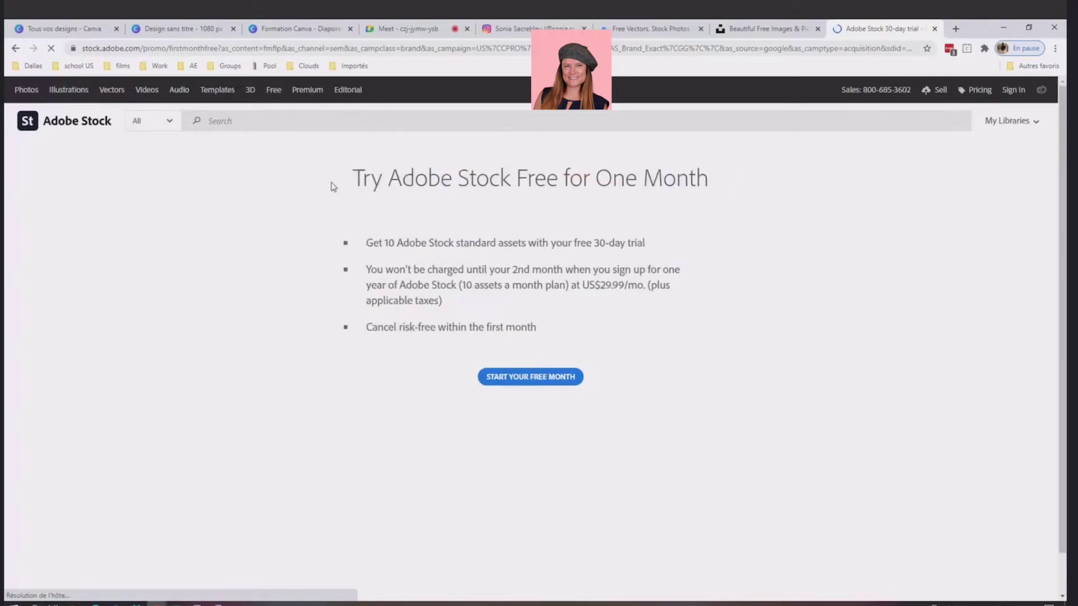
{"action": "left_click", "coordinate": [24, 92]}
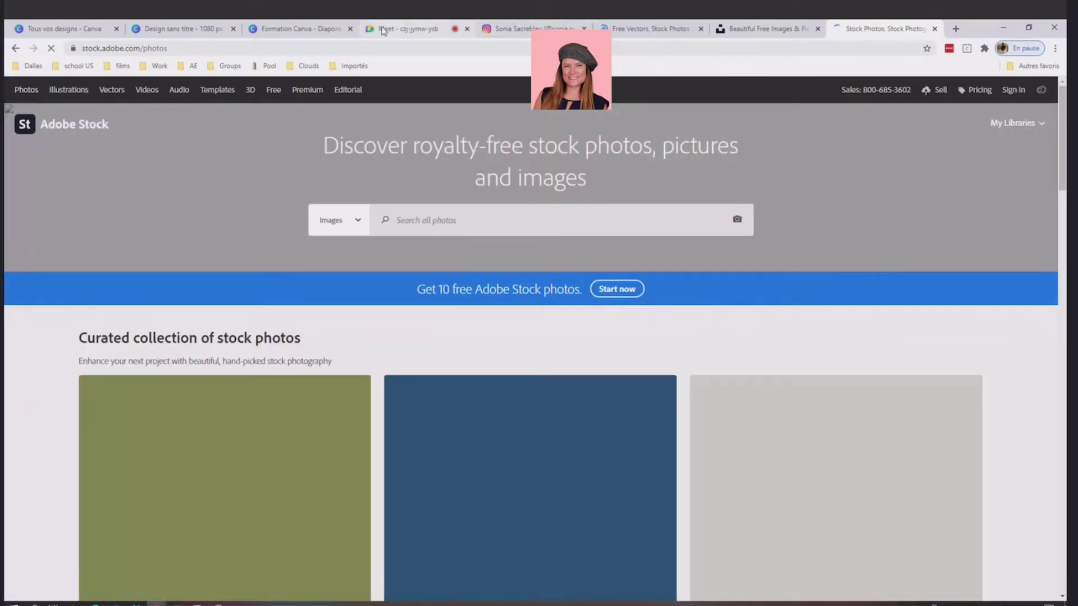
Return to the 1080 × 1350 px Canva design and insert the uploaded photo of the seated woman with a laptop
{"action": "left_click", "coordinate": [58, 28]}
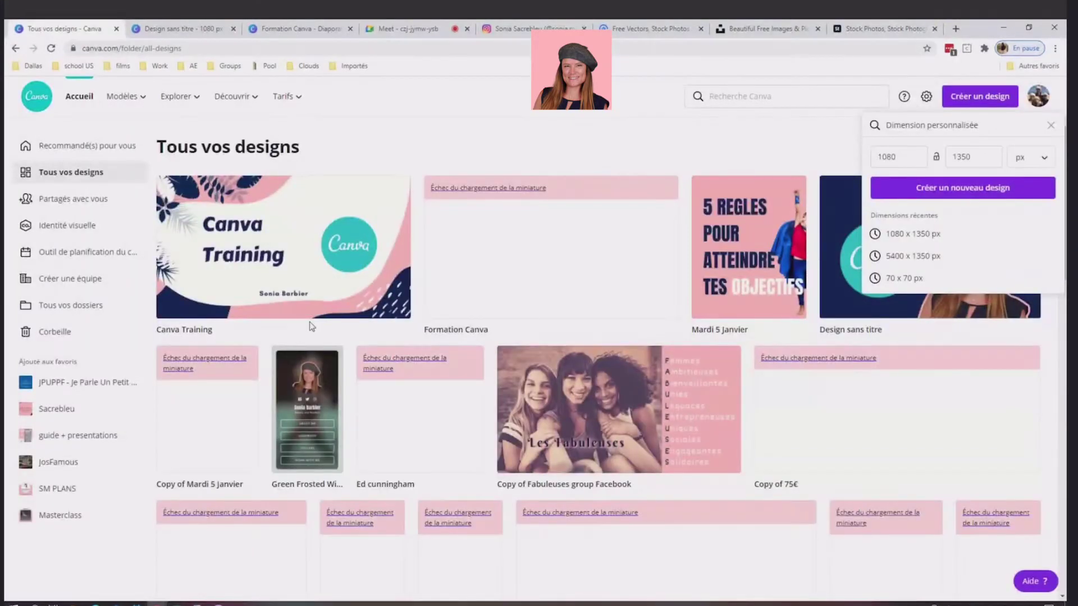
{"action": "left_click", "coordinate": [180, 28]}
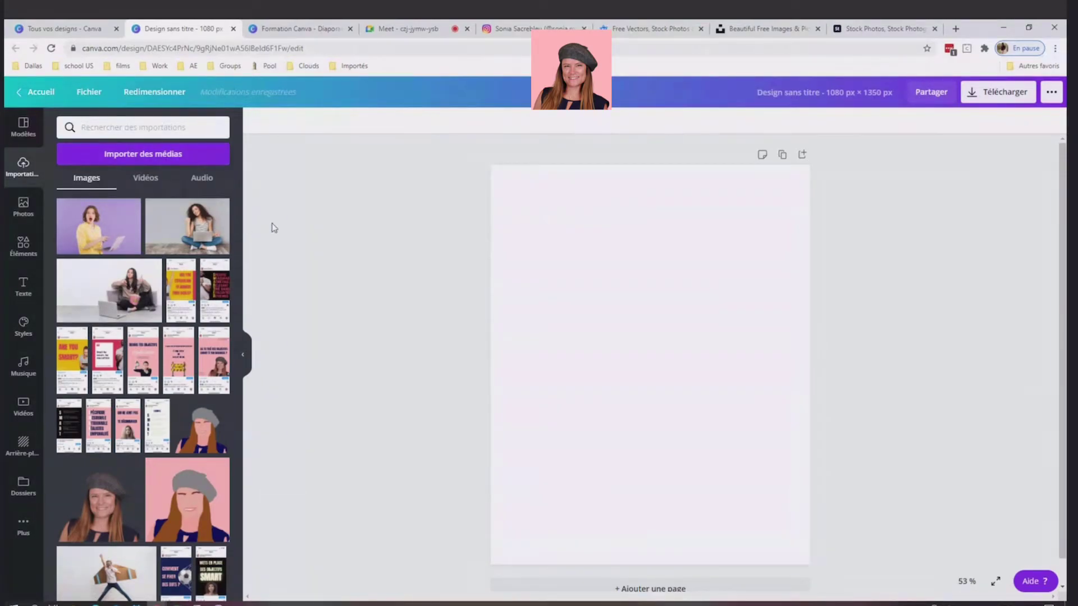
{"action": "left_click", "coordinate": [194, 232]}
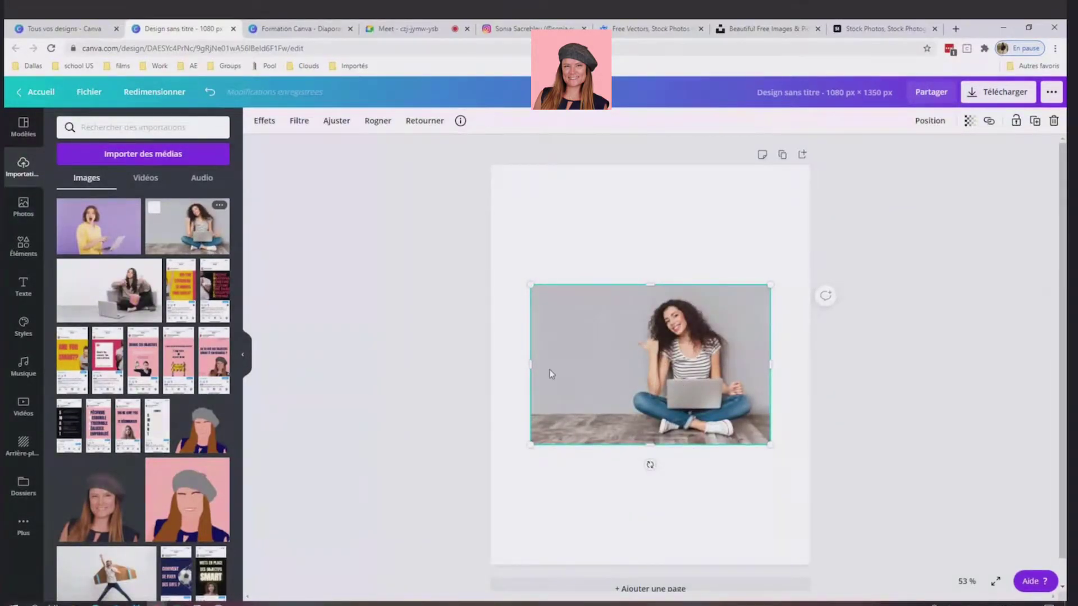
Crop the empty left side of the woman's photo and remove its background with the background removal effect
{"action": "left_click_drag", "start_coordinate": [531, 365], "coordinate": [624, 354]}
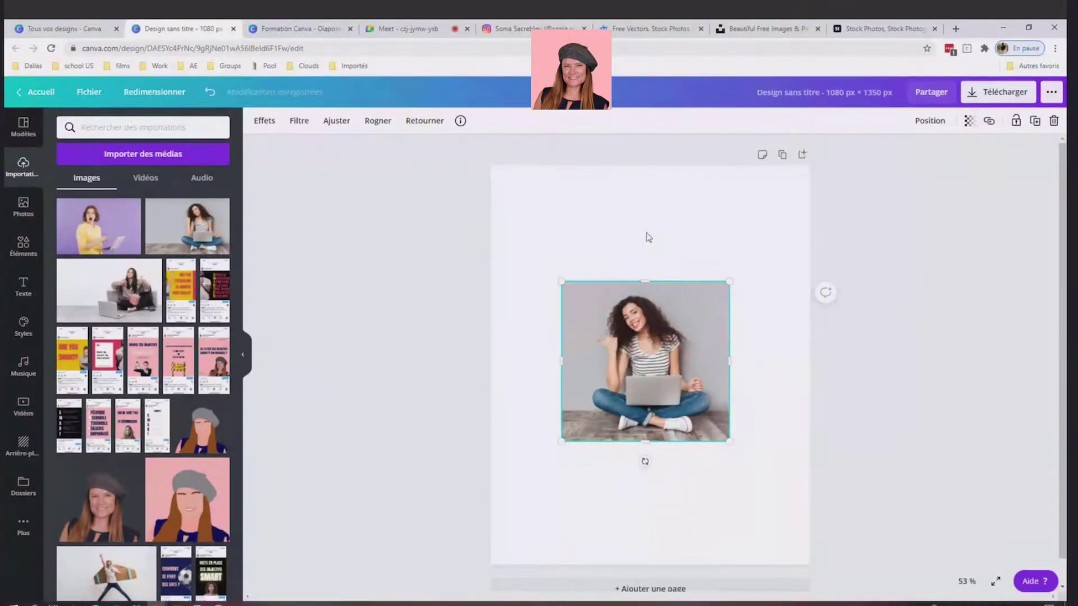
{"action": "left_click", "coordinate": [265, 123]}
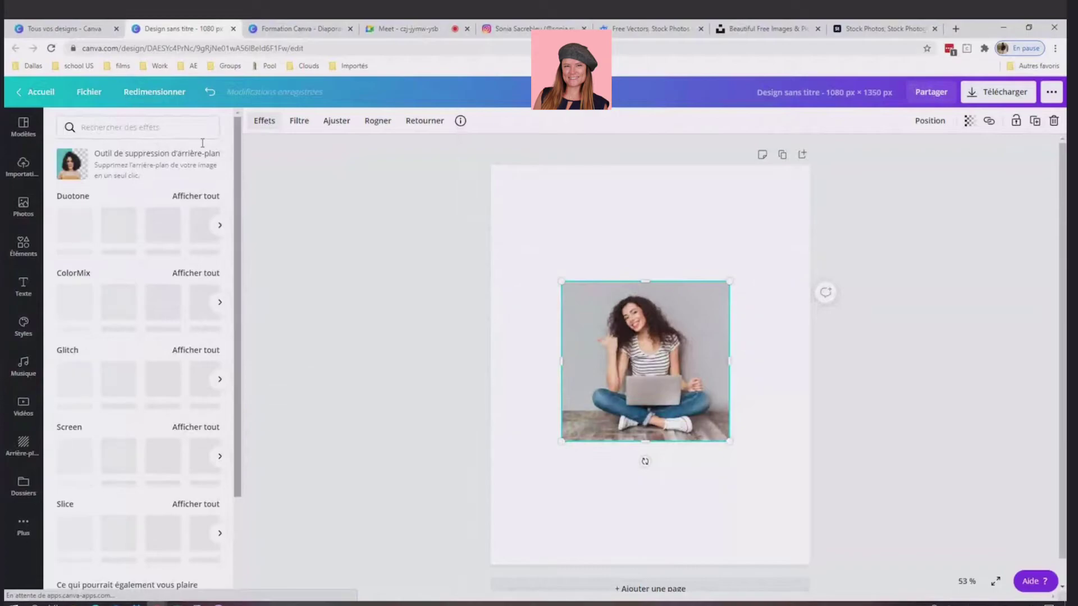
{"action": "left_click", "coordinate": [135, 165]}
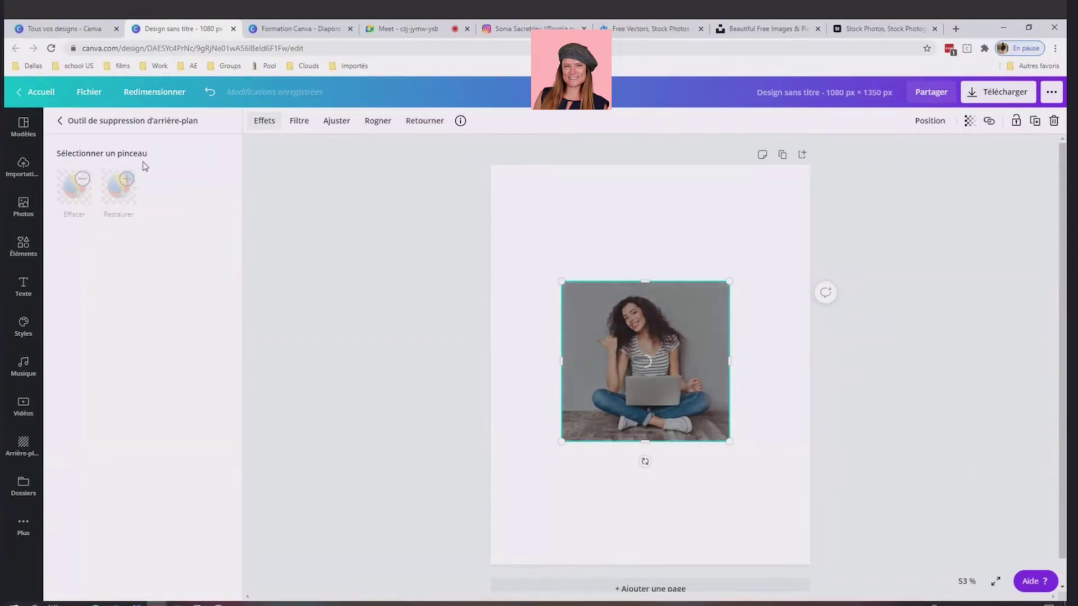
Search Google for "removebg" in a new browser tab and open the remove.bg website
{"action": "left_click", "coordinate": [955, 28]}
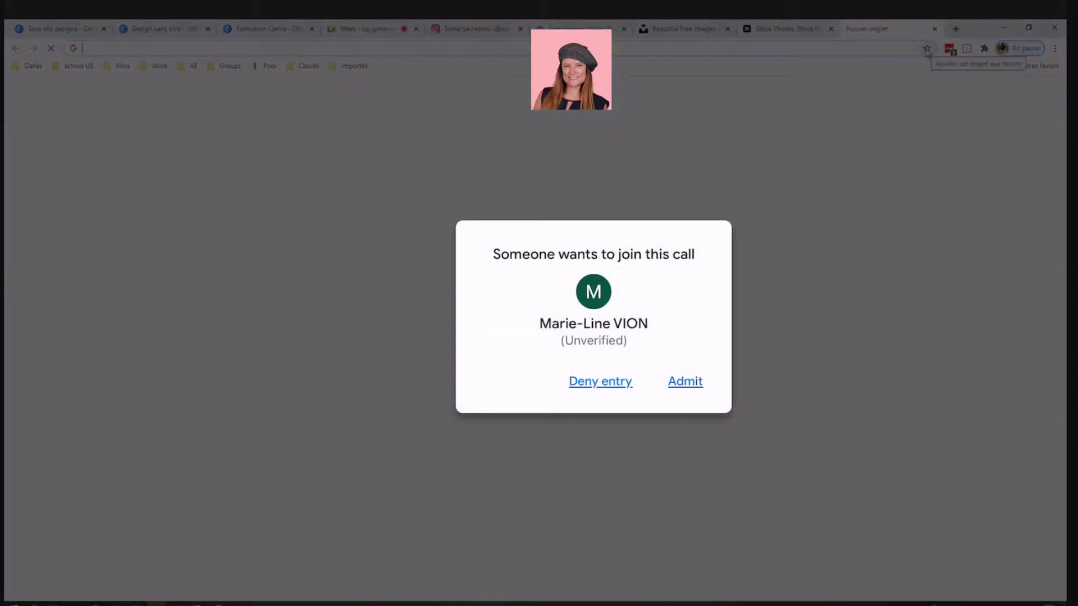
{"action": "type", "text": "reeob"}
{"action": "key", "text": "BackSpace"}
{"action": "key", "text": "BackSpace"}
{"action": "key", "text": "BackSpace"}
{"action": "type", "text": "mov"}
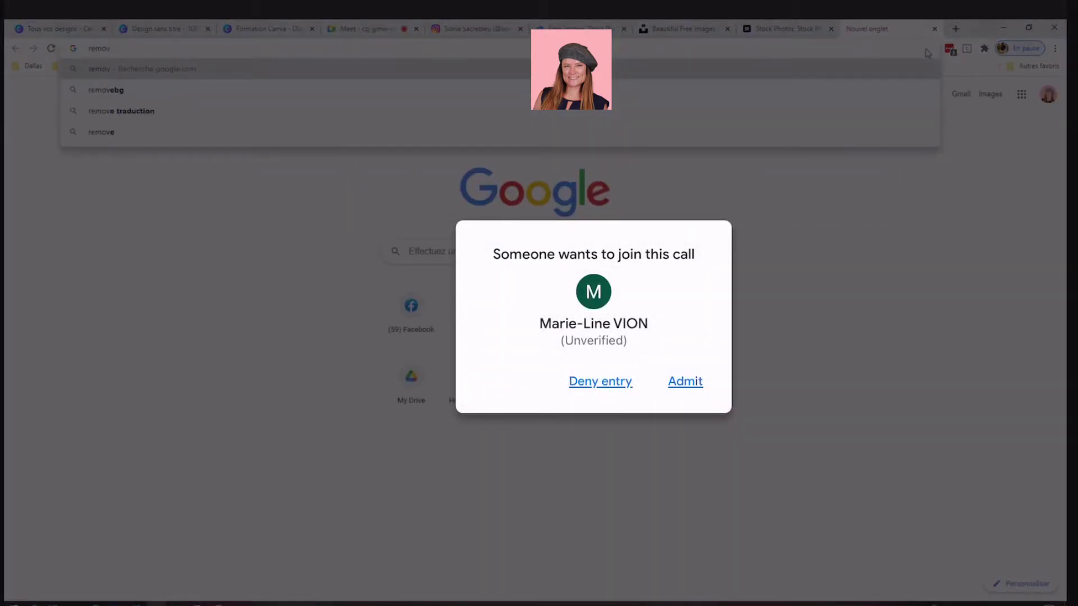
{"action": "key", "text": "Down"}
{"action": "key", "text": "Return"}
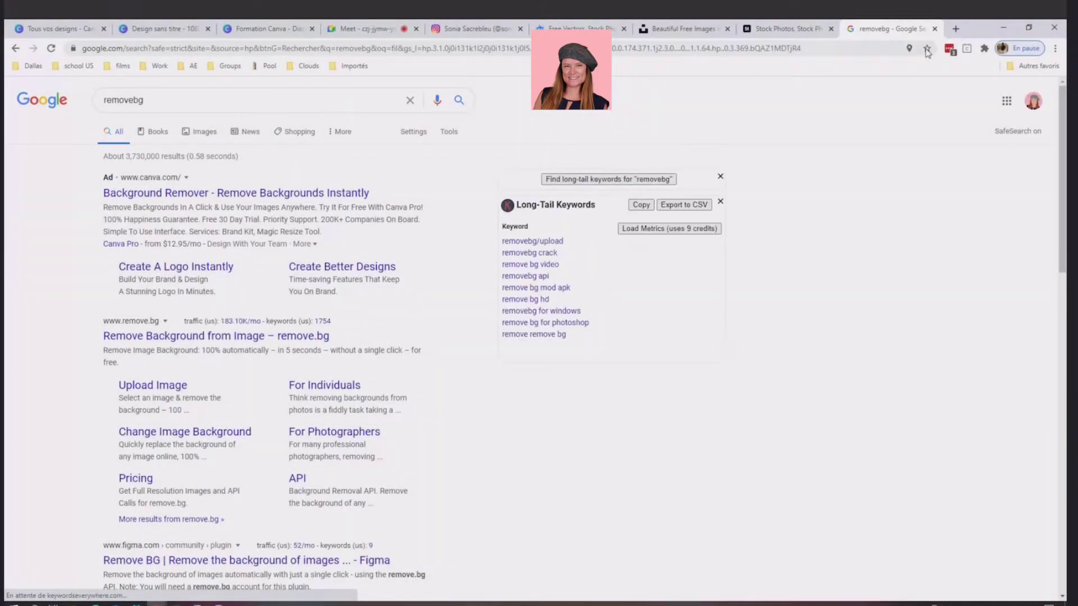
{"action": "left_click", "coordinate": [128, 338]}
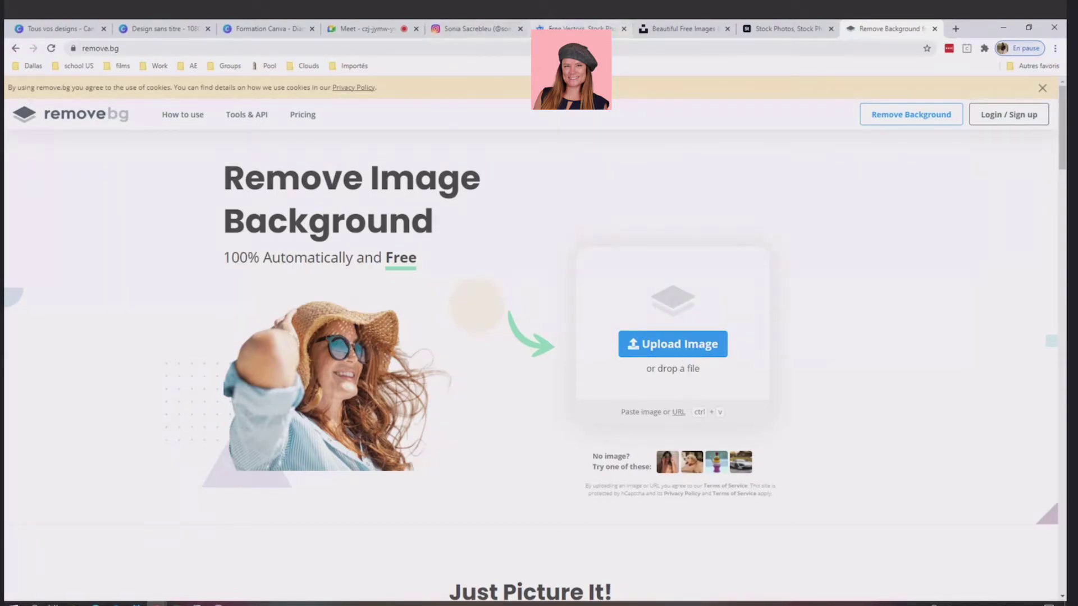
Return to the Canva design, enlarge the cut-out woman to about the page width and centre her horizontally
{"action": "left_click", "coordinate": [180, 32]}
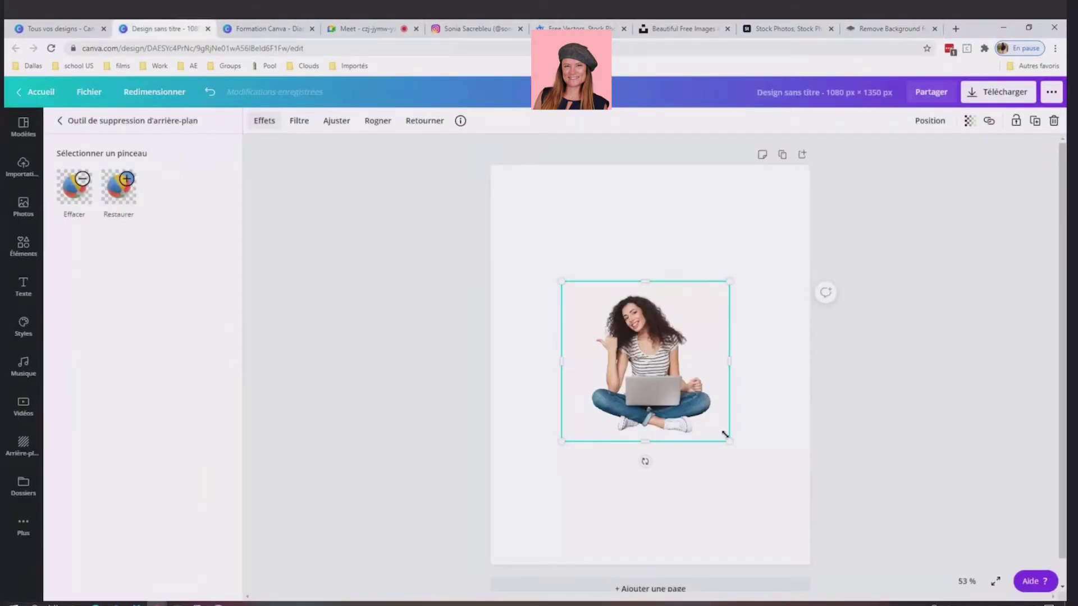
{"action": "left_click_drag", "start_coordinate": [750, 467], "coordinate": [777, 529]}
{"action": "left_click_drag", "start_coordinate": [540, 514], "coordinate": [504, 558]}
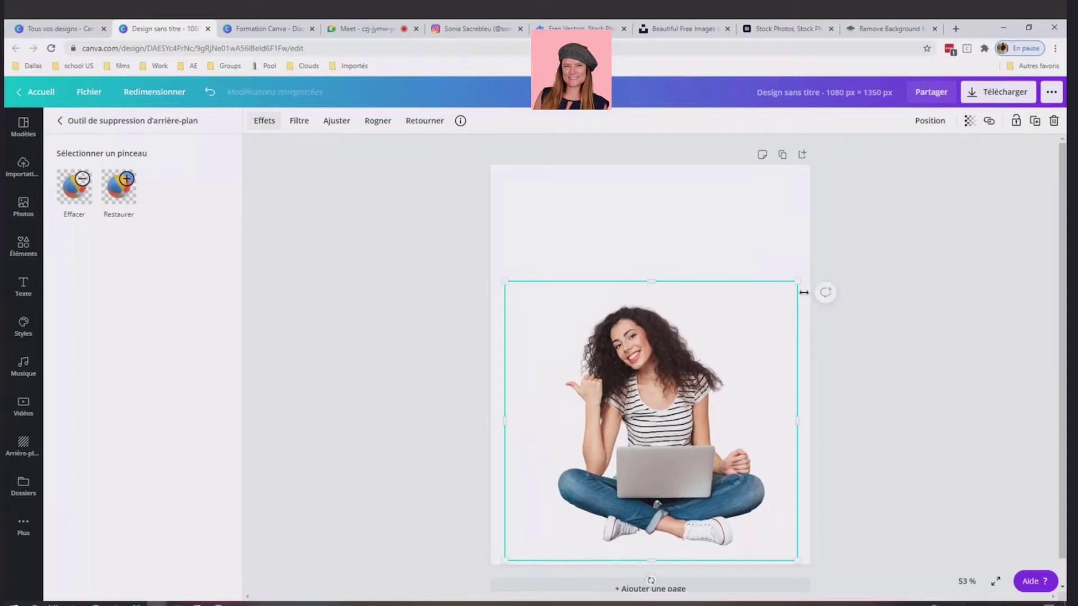
{"action": "left_click_drag", "start_coordinate": [797, 280], "coordinate": [854, 260]}
{"action": "left_click_drag", "start_coordinate": [724, 411], "coordinate": [702, 411]}
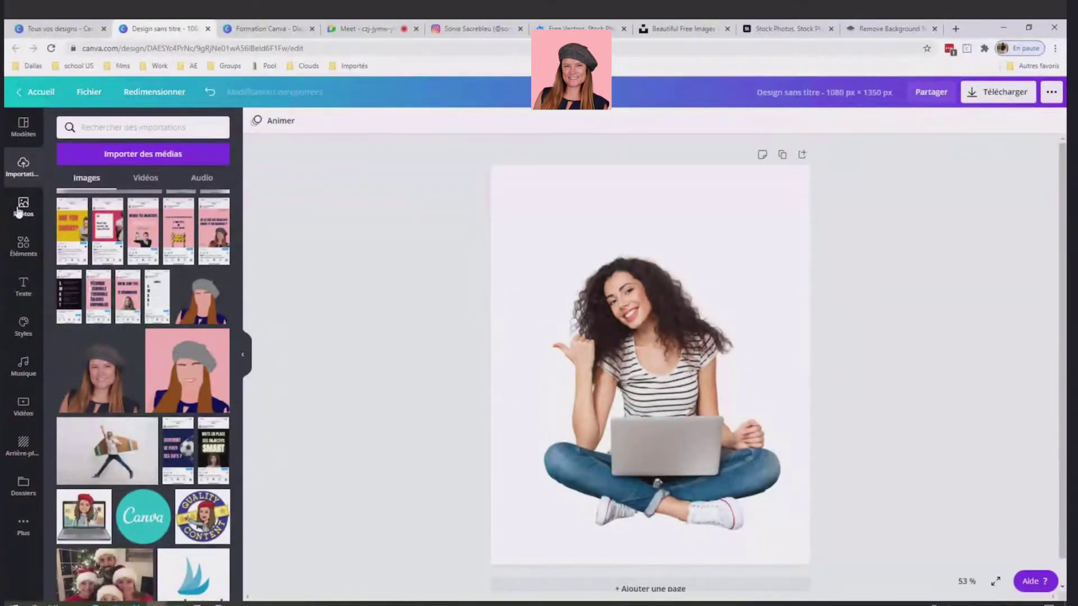
Search the photo library for "Pommes + cutout:true" using the recent search
{"action": "left_click", "coordinate": [20, 212]}
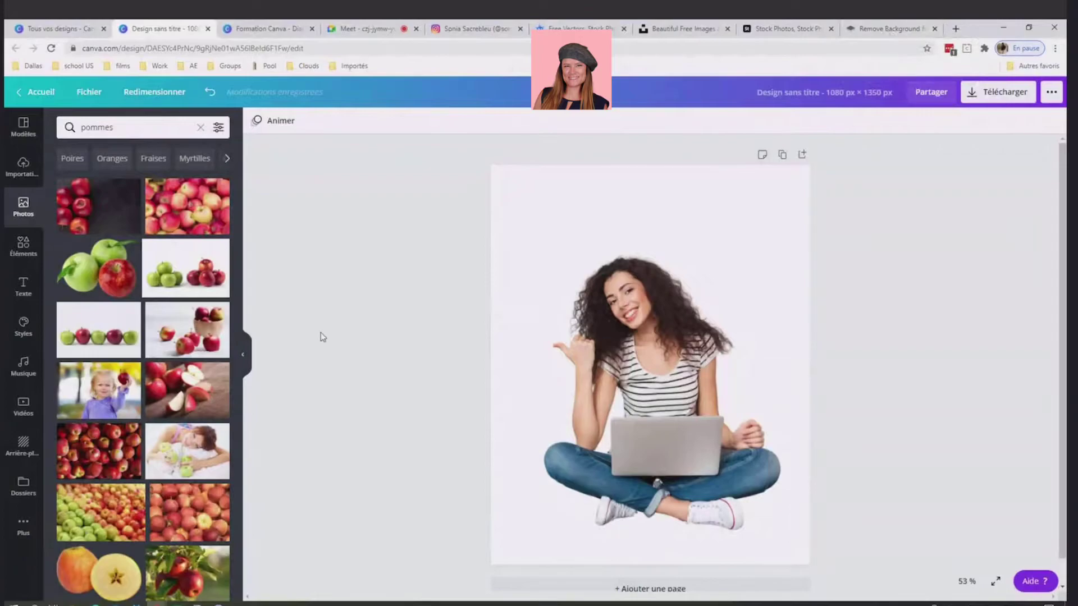
{"action": "left_click", "coordinate": [121, 127]}
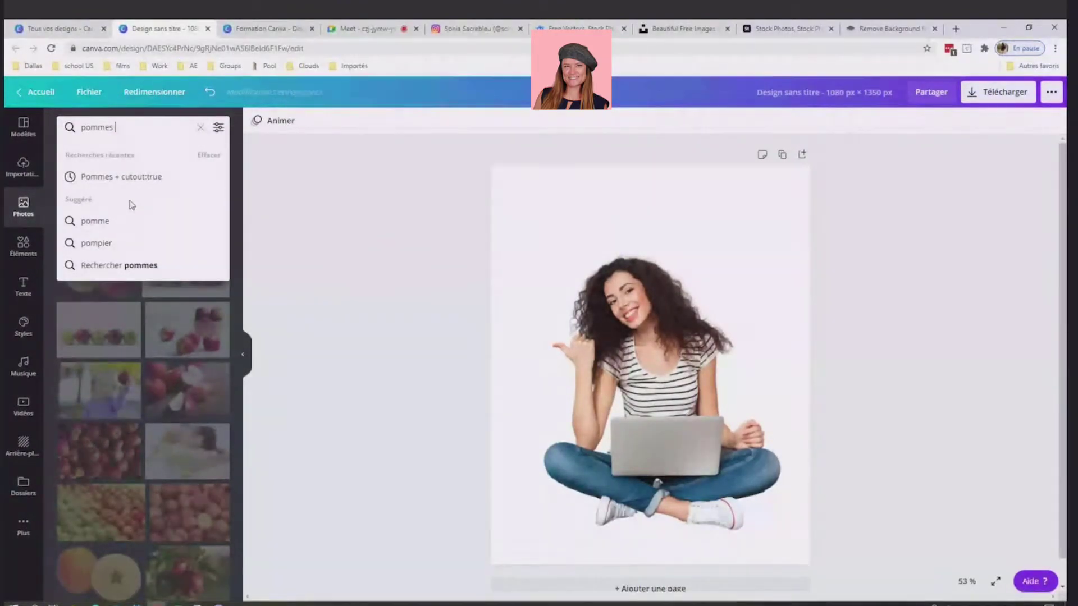
{"action": "type", "text": "+ c"}
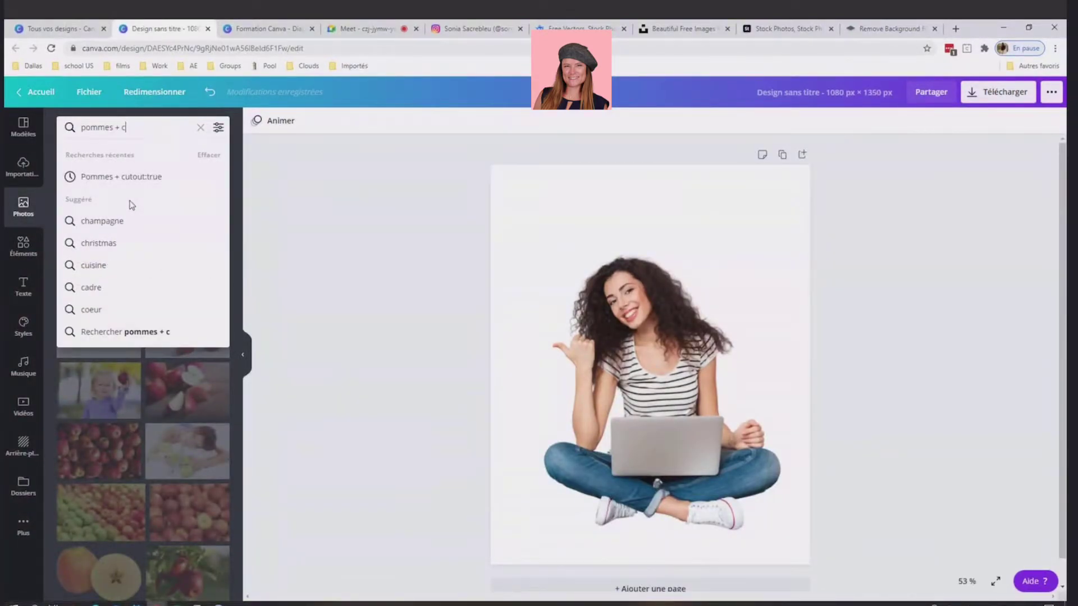
{"action": "left_click", "coordinate": [142, 176]}
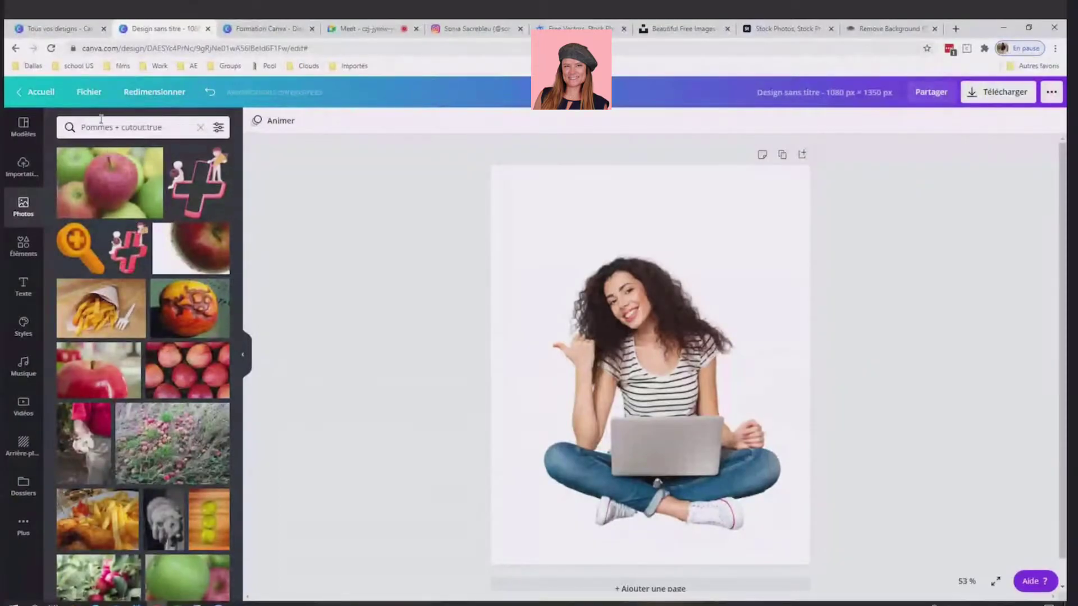
Change the photo search to "apple + cutout:true" and browse the background-free apple pictures
{"action": "left_click_drag", "start_coordinate": [113, 127], "coordinate": [82, 128]}
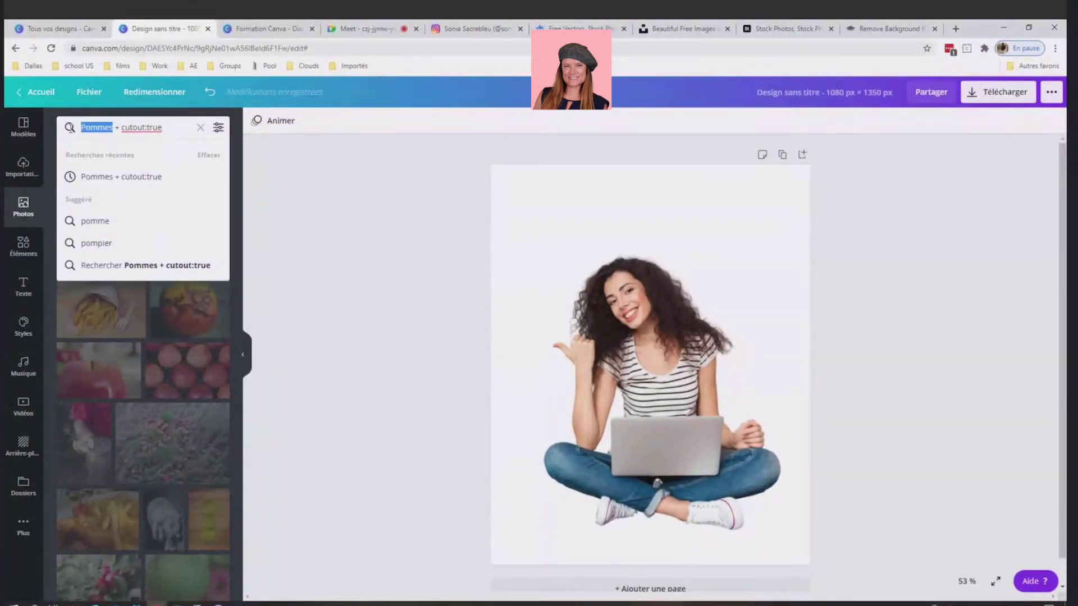
{"action": "type", "text": "apple"}
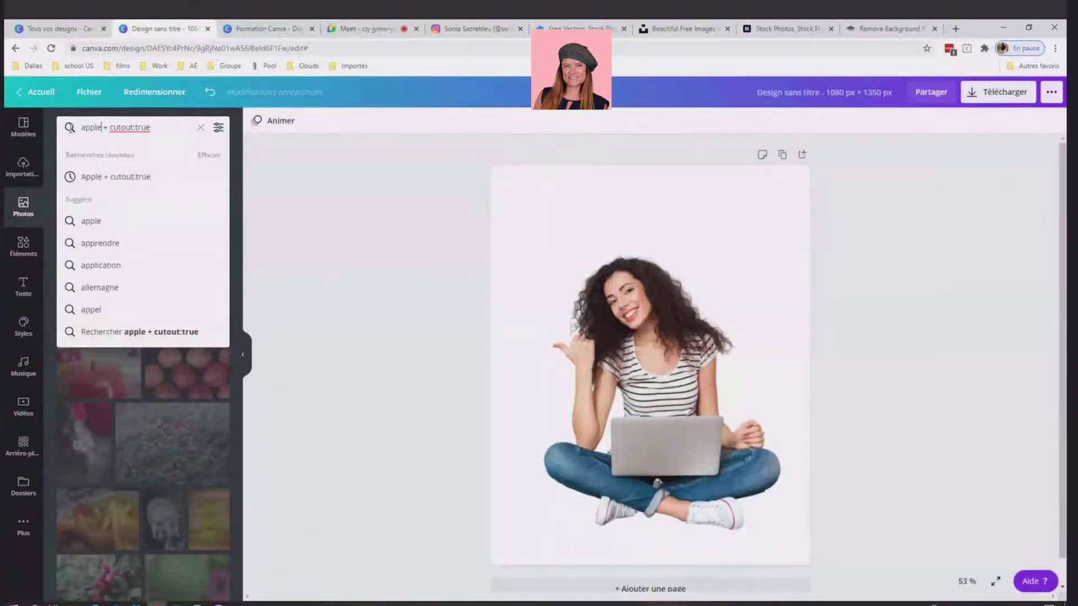
{"action": "key", "text": "Return"}
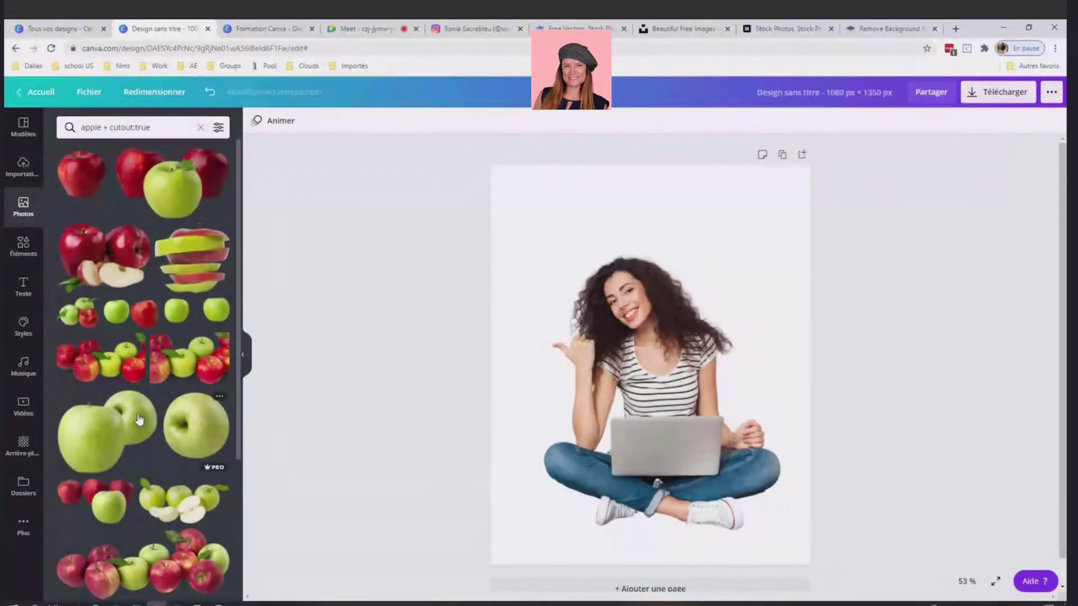
{"action": "scroll", "coordinate": [232, 442], "scroll_direction": "down", "scroll_amount": 2}
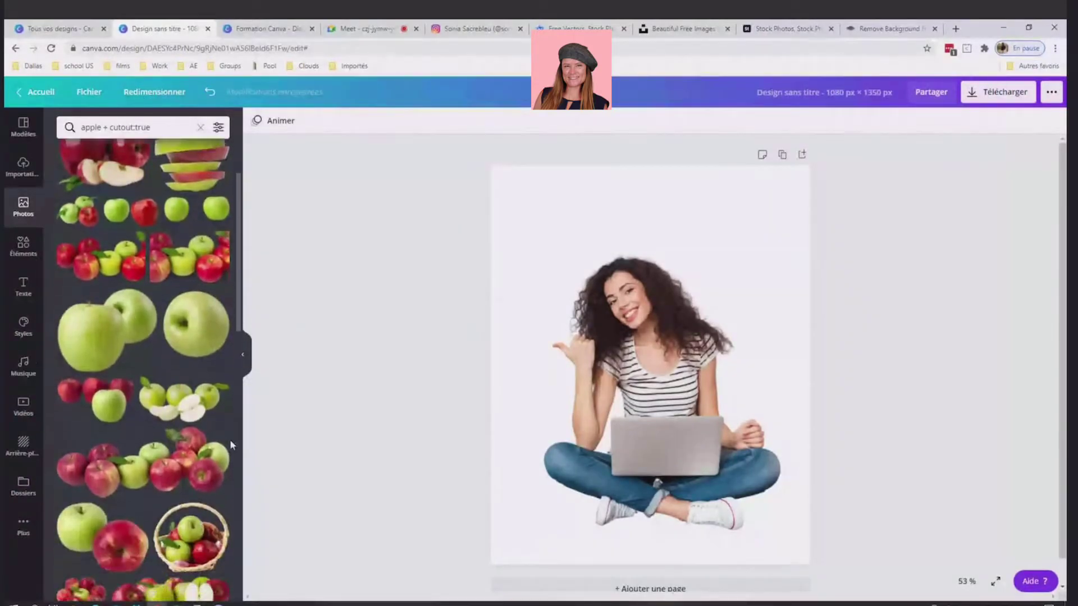
{"action": "scroll", "coordinate": [232, 442], "scroll_direction": "down", "scroll_amount": 3}
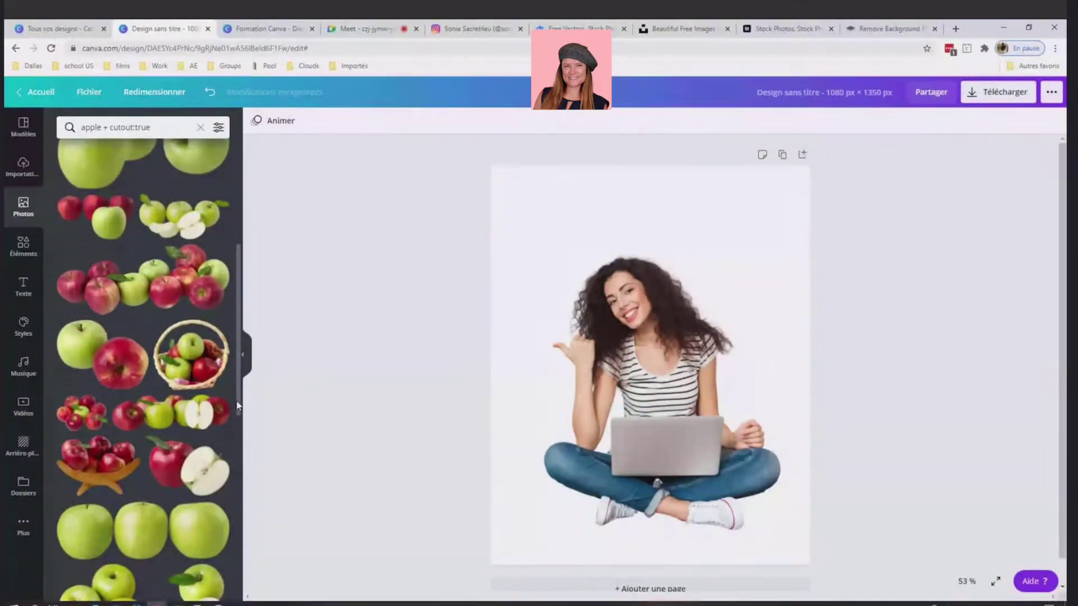
{"action": "scroll", "coordinate": [237, 405], "scroll_direction": "down", "scroll_amount": 6}
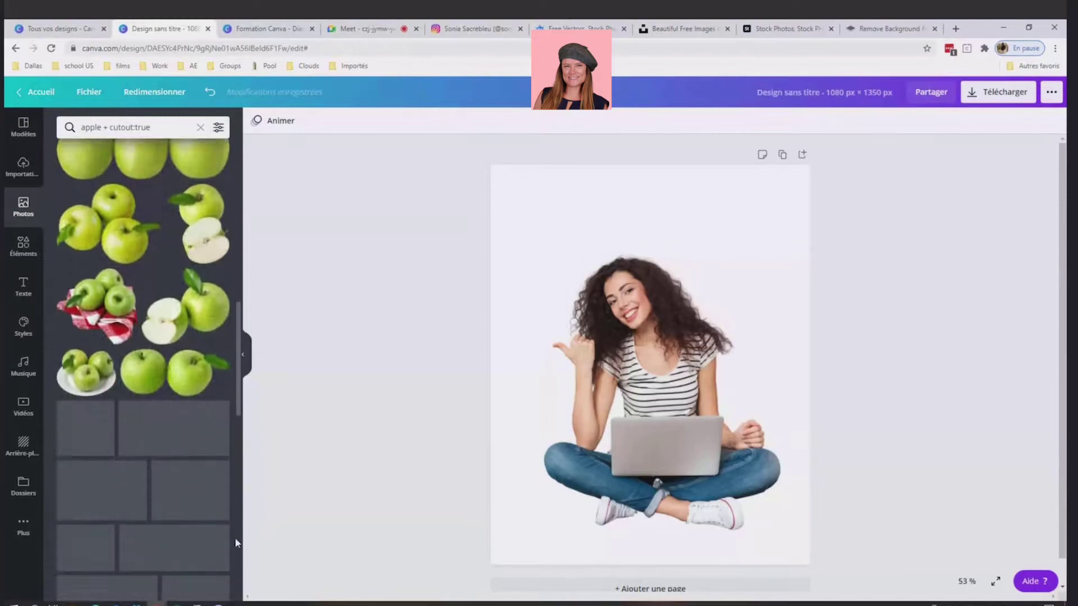
{"action": "scroll", "coordinate": [234, 542], "scroll_direction": "down", "scroll_amount": 1}
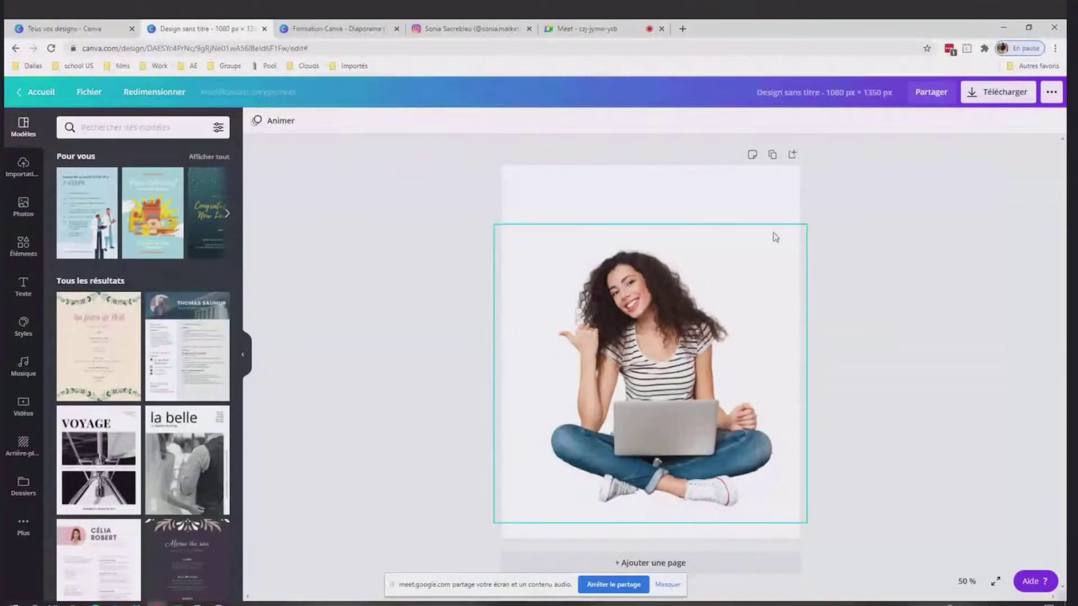
Search the photo library for "apple + kid", dismissing the browser notifications and hiding the screen-sharing bar
{"action": "left_click", "coordinate": [23, 208]}
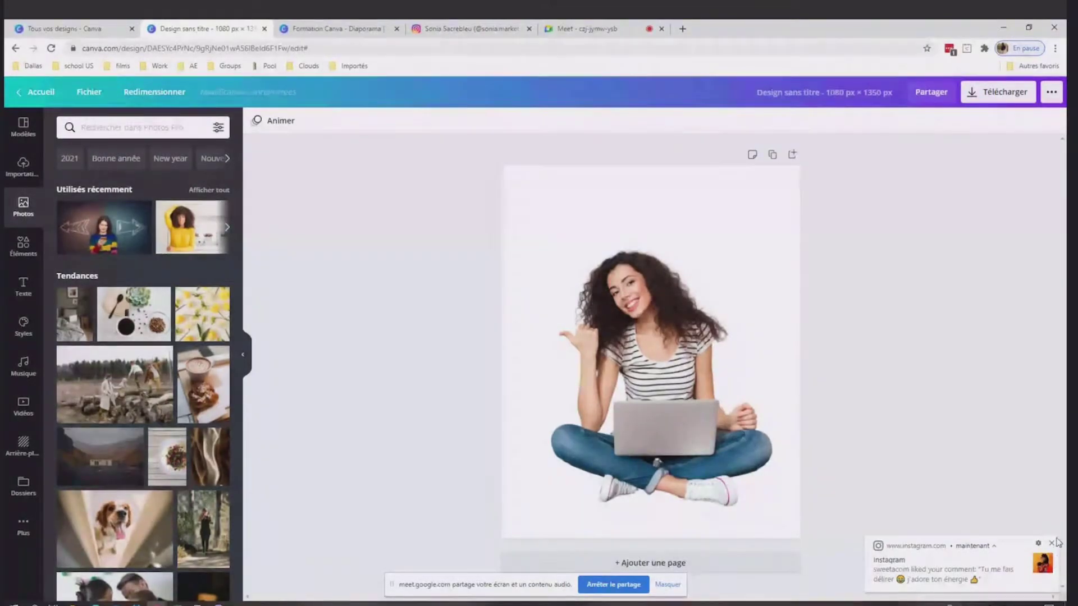
{"action": "left_click", "coordinate": [1051, 543]}
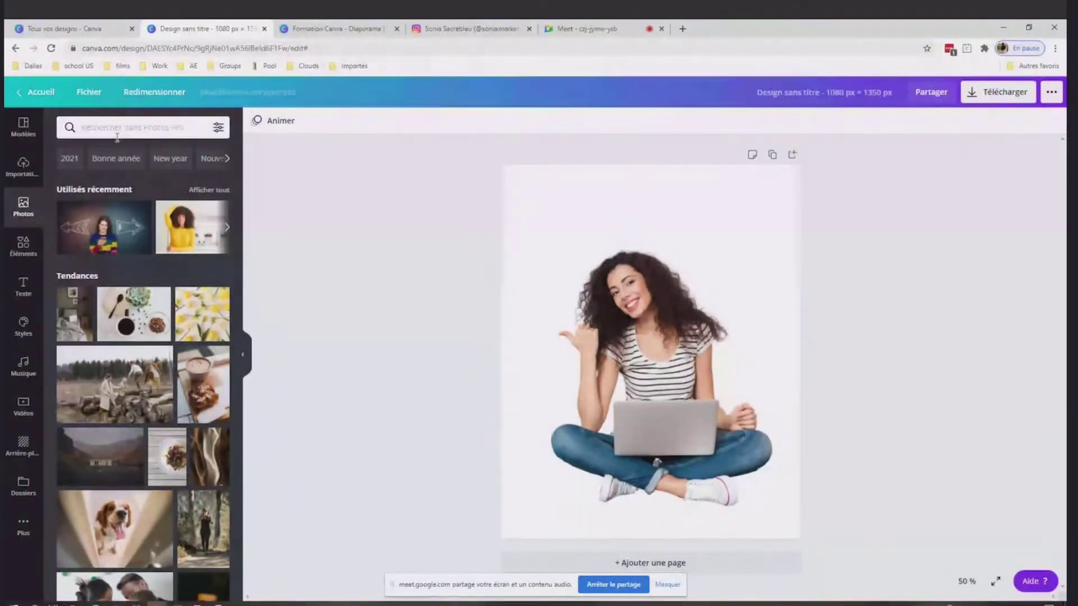
{"action": "left_click", "coordinate": [91, 129]}
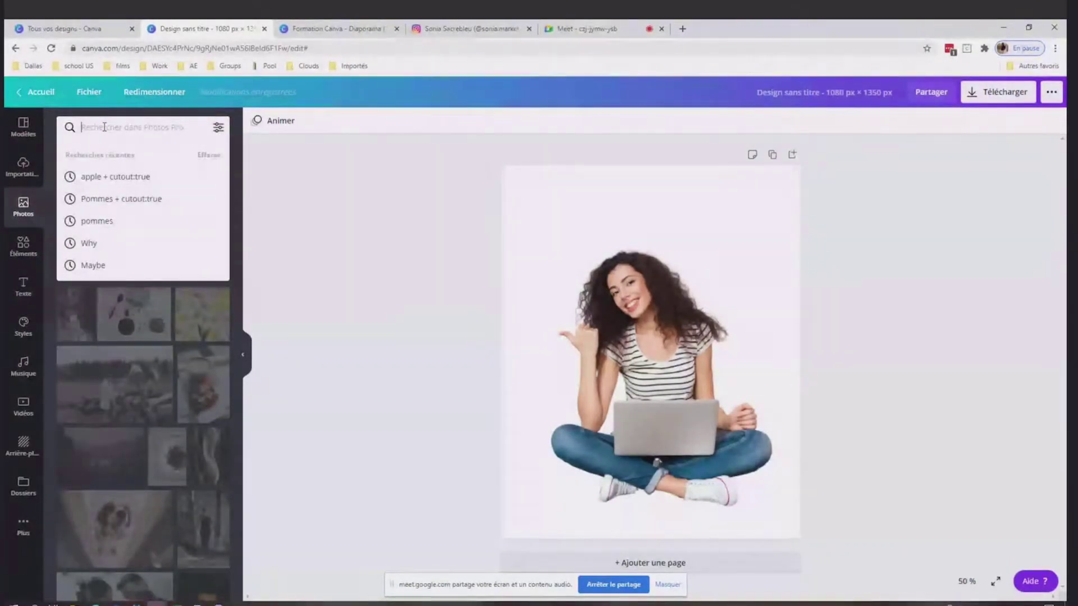
{"action": "type", "text": "ap"}
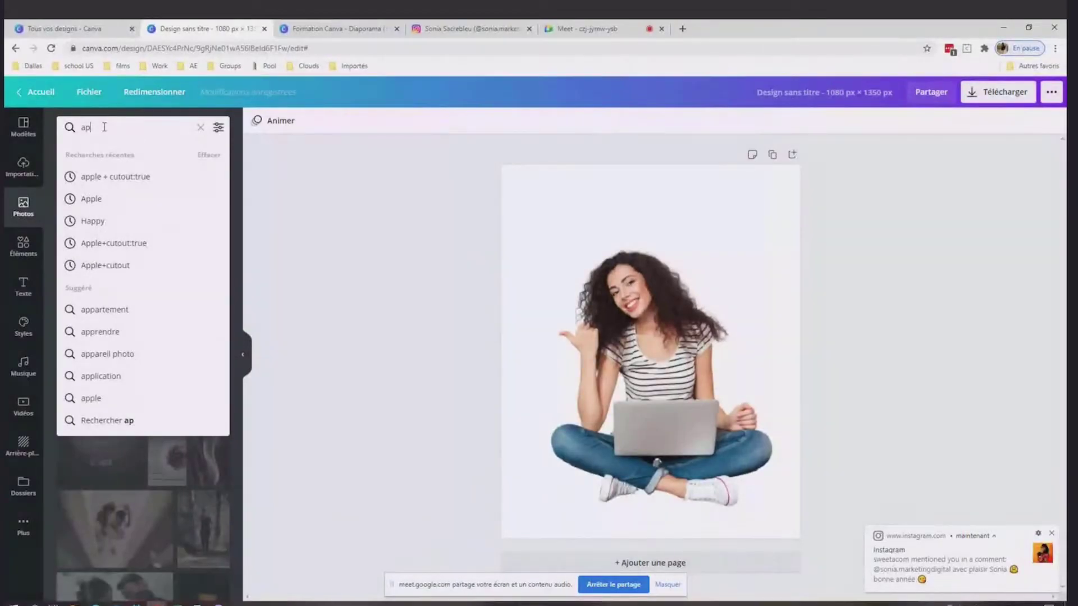
{"action": "type", "text": "ple"}
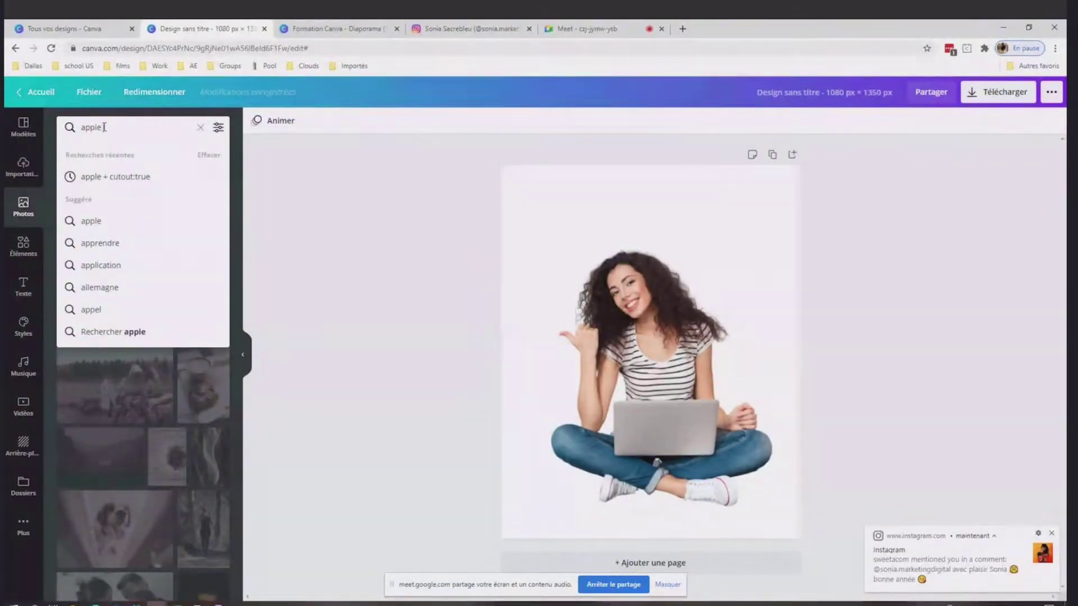
{"action": "type", "text": " + kid"}
{"action": "key", "text": "Return"}
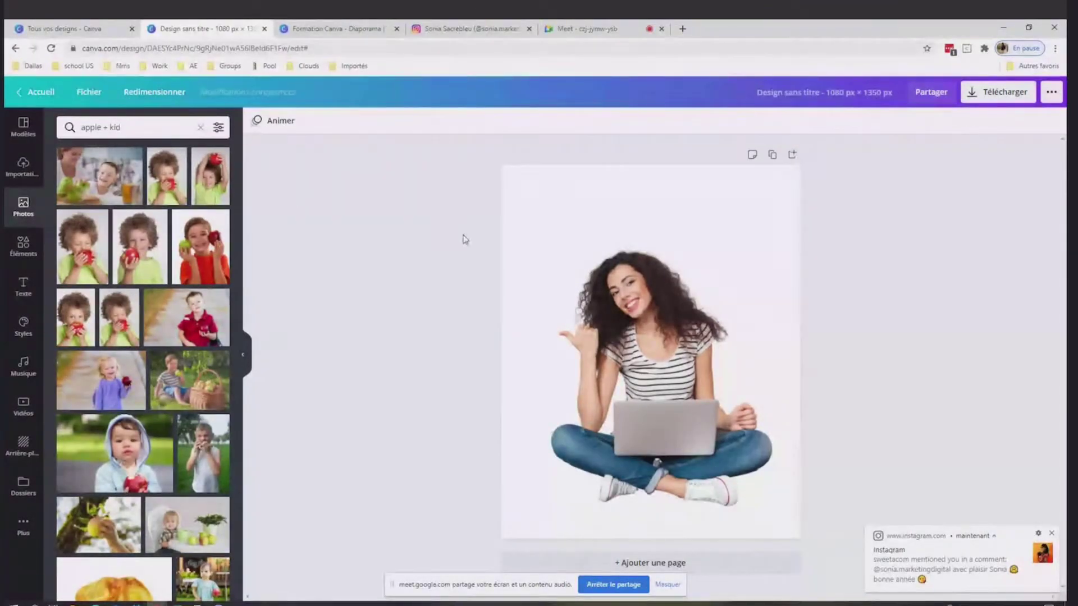
{"action": "left_click", "coordinate": [1051, 534]}
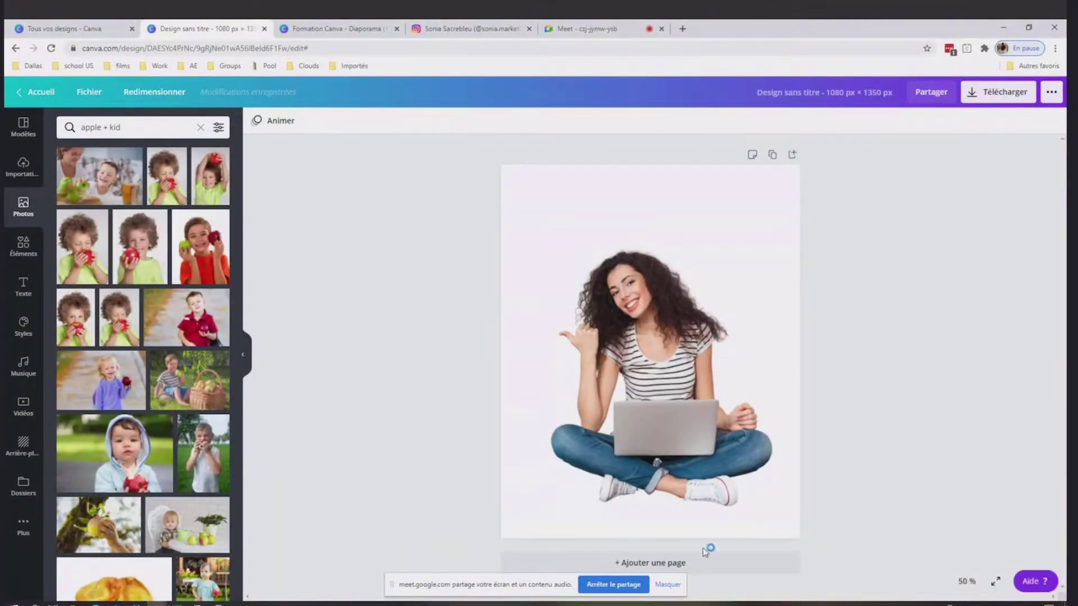
{"action": "left_click", "coordinate": [668, 585]}
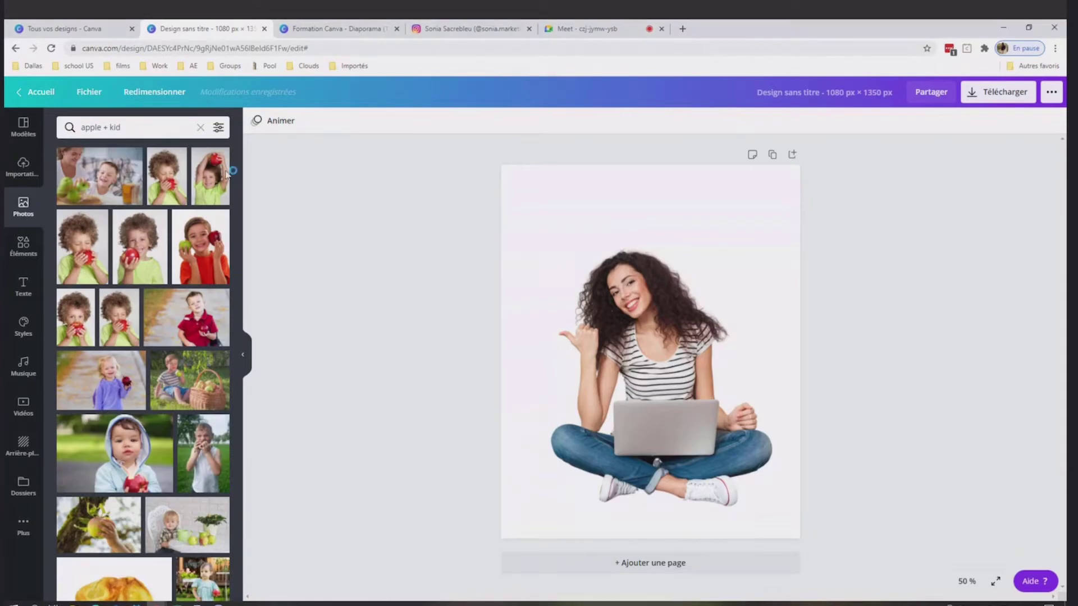
Change the photo search to "apple not red"
{"action": "double_click", "coordinate": [106, 128]}
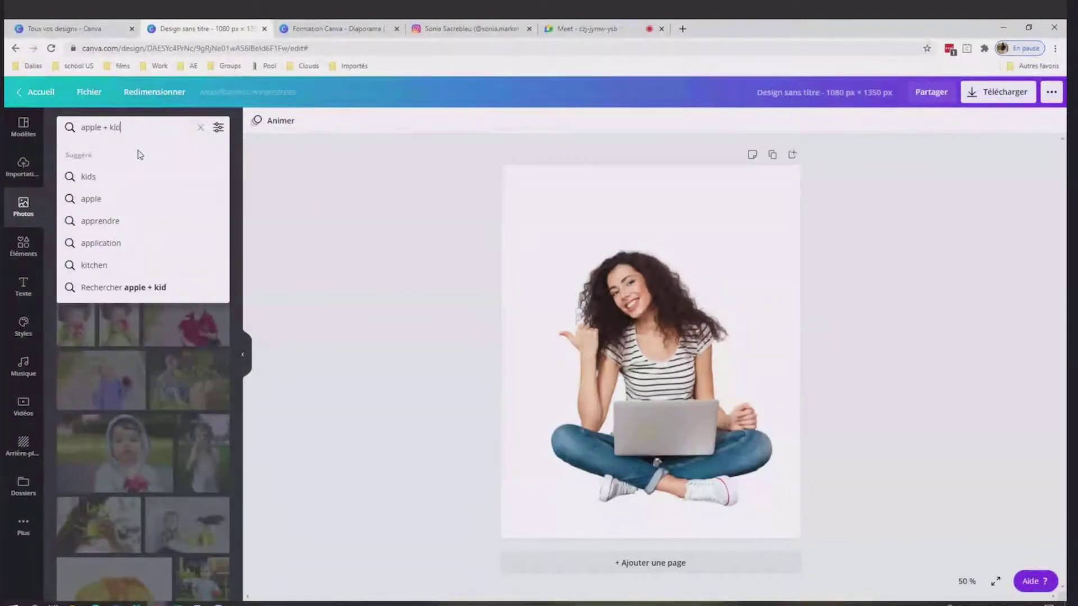
{"action": "key", "text": "BackSpace"}
{"action": "key", "text": "BackSpace"}
{"action": "key", "text": "BackSpace"}
{"action": "key", "text": "BackSpace"}
{"action": "key", "text": "BackSpace"}
{"action": "type", "text": "not ro"}
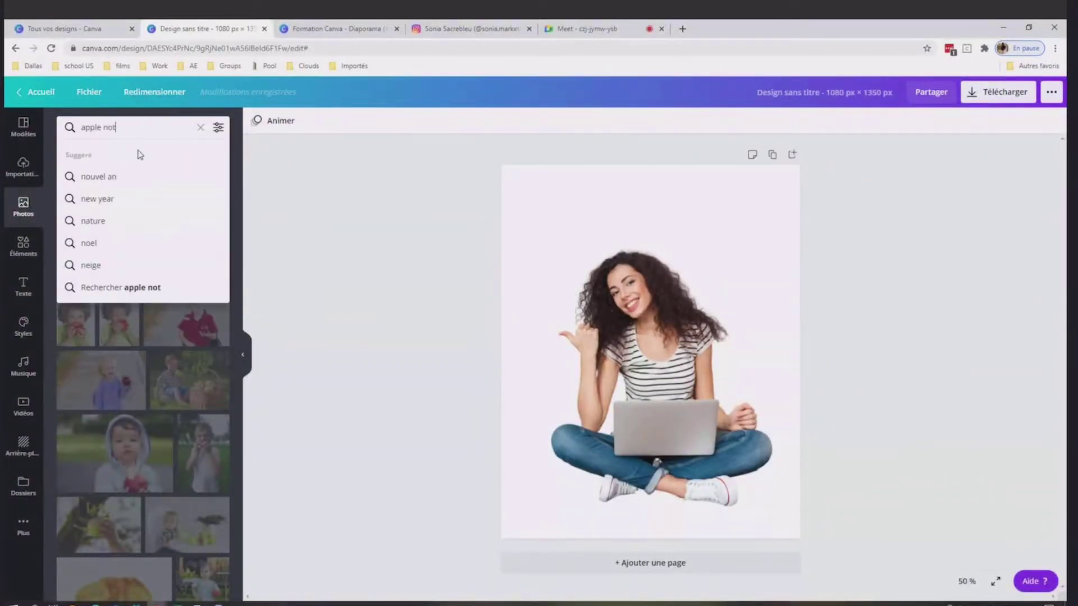
{"action": "type", "text": "d"}
{"action": "key", "text": "Return"}
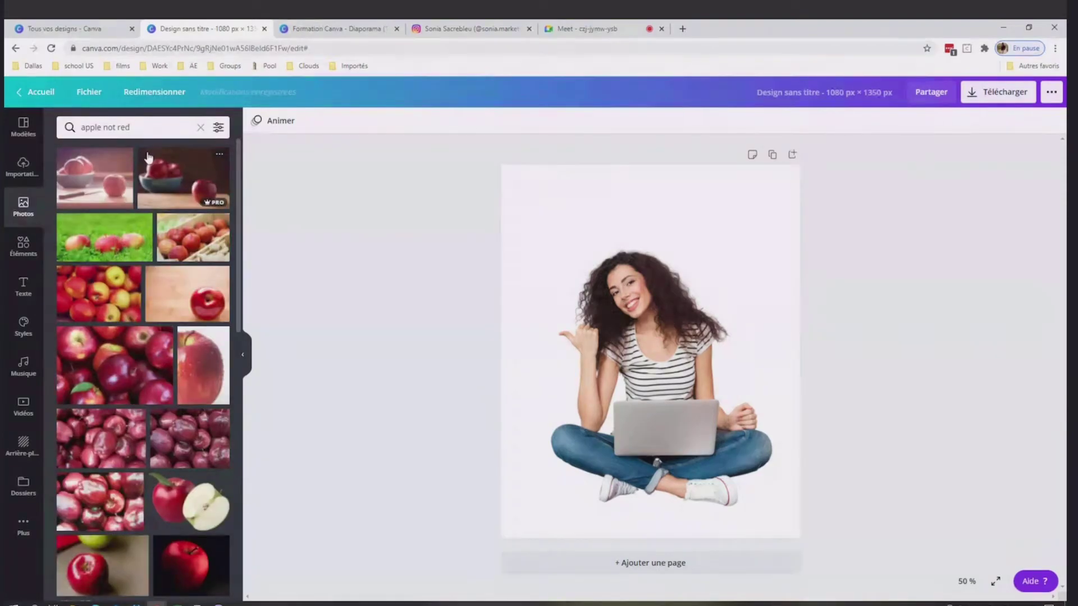
Rerun the apple photo search with the exclusion operator in capitals, as "apple NOT red"
{"action": "double_click", "coordinate": [107, 127]}
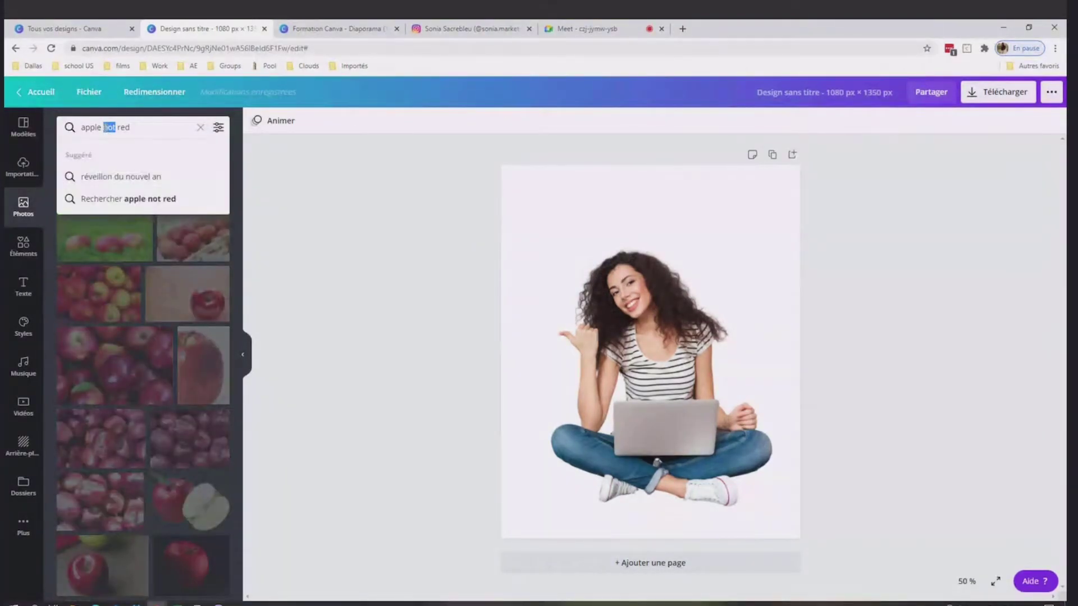
{"action": "type", "text": "NOT"}
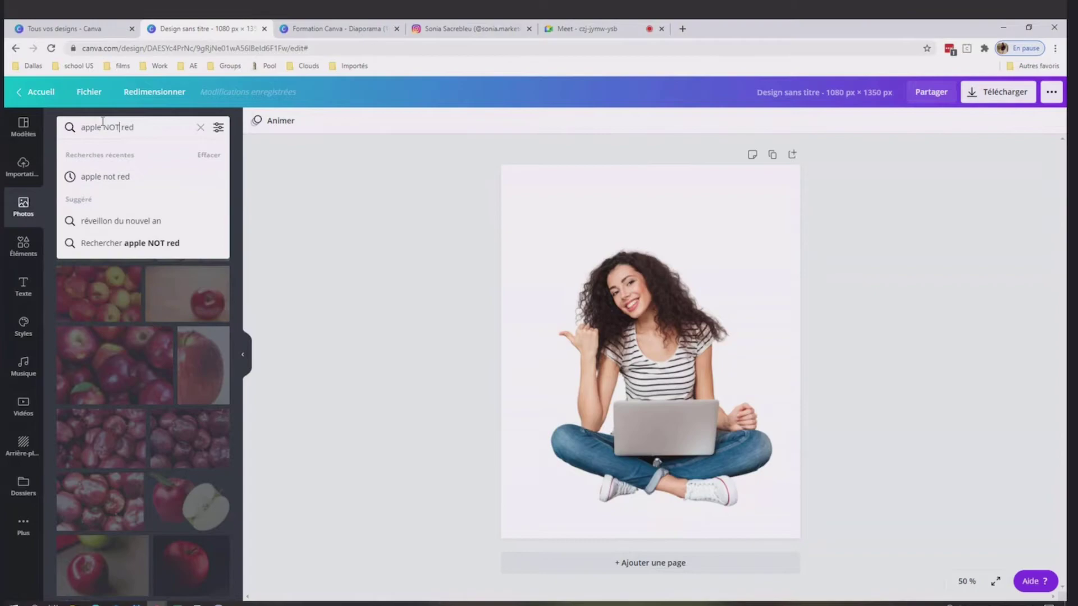
{"action": "key", "text": "Return"}
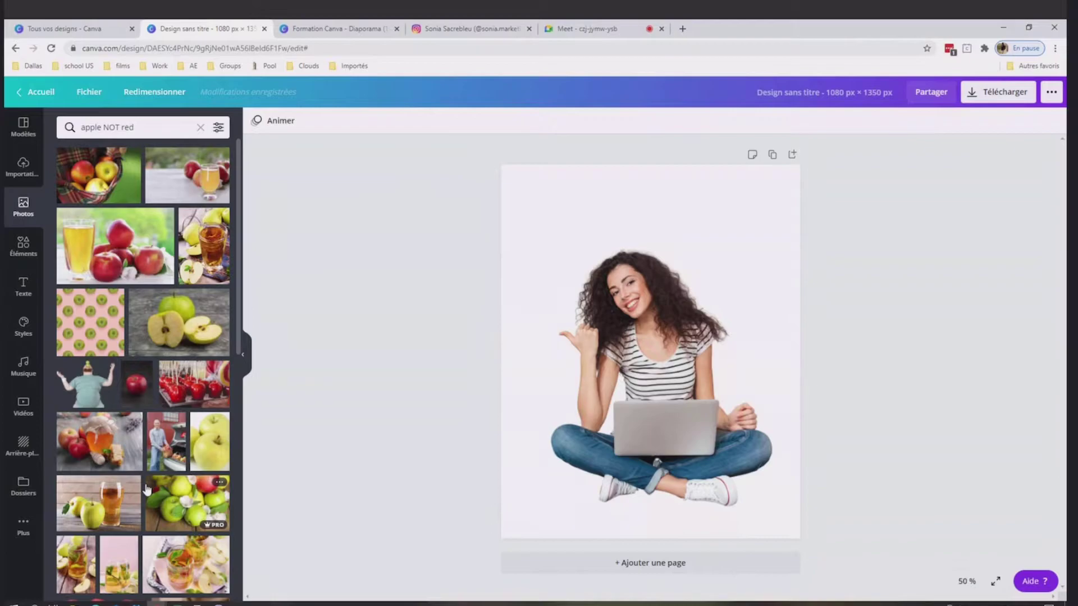
Replace the exclusion in the photo search with an alternative, searching for "apple OR banana"
{"action": "left_click_drag", "start_coordinate": [139, 127], "coordinate": [106, 128]}
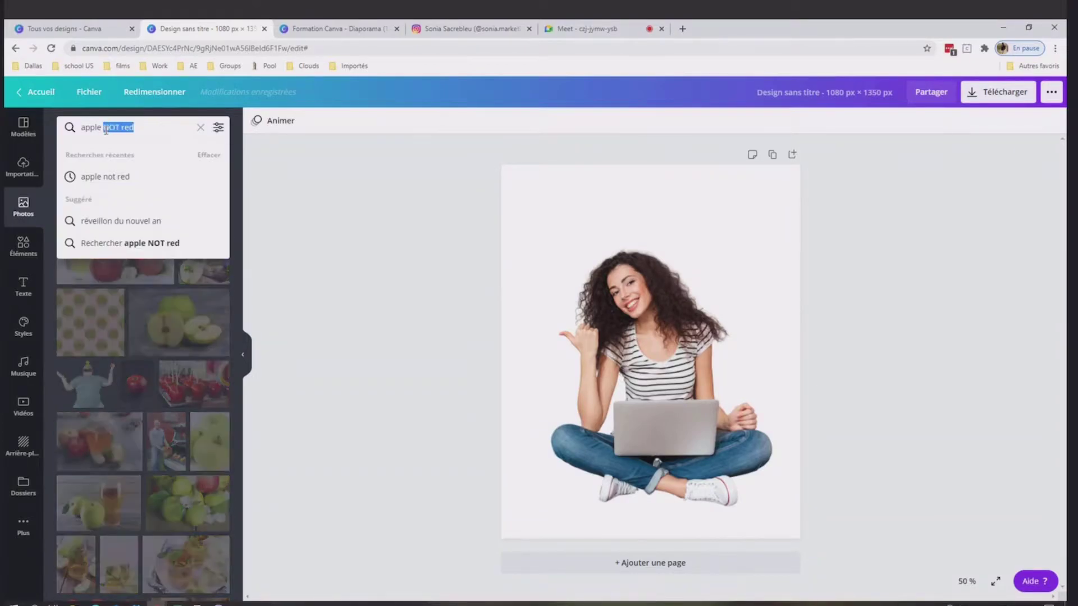
{"action": "type", "text": "O"}
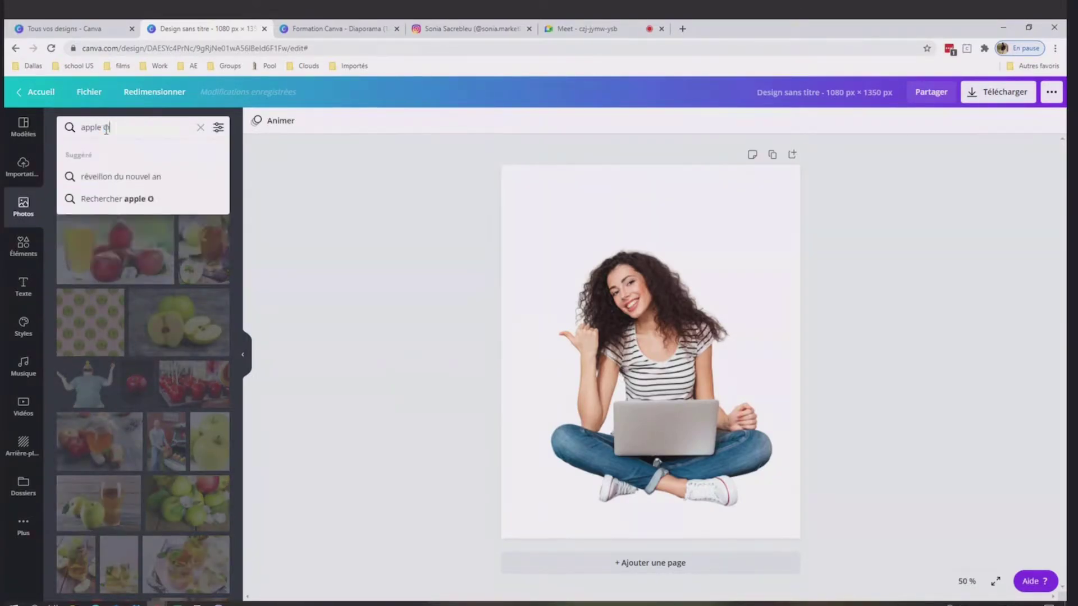
{"action": "type", "text": "R banana"}
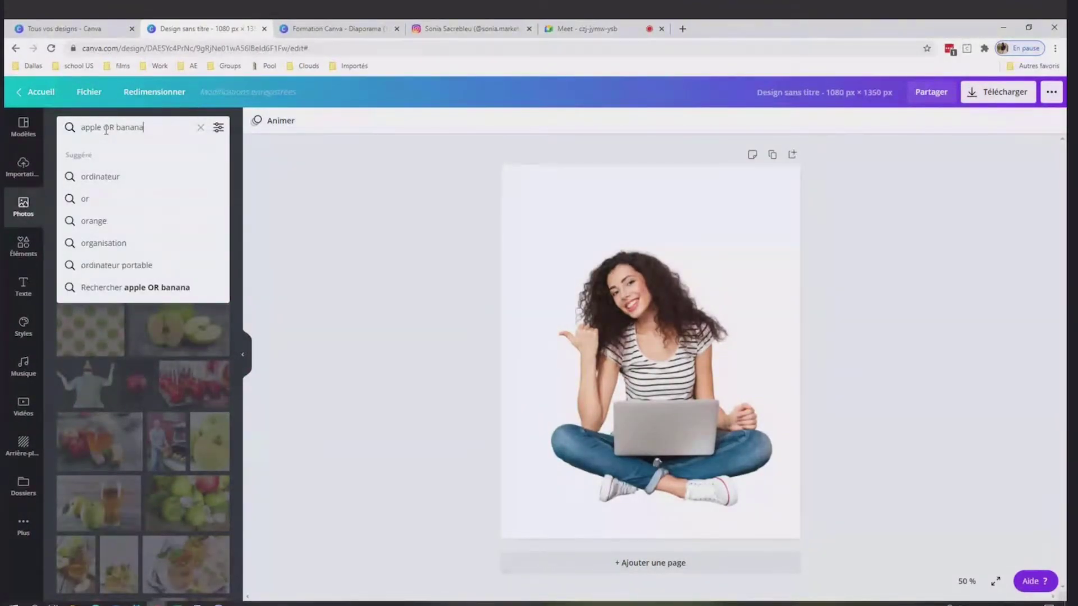
{"action": "key", "text": "Return"}
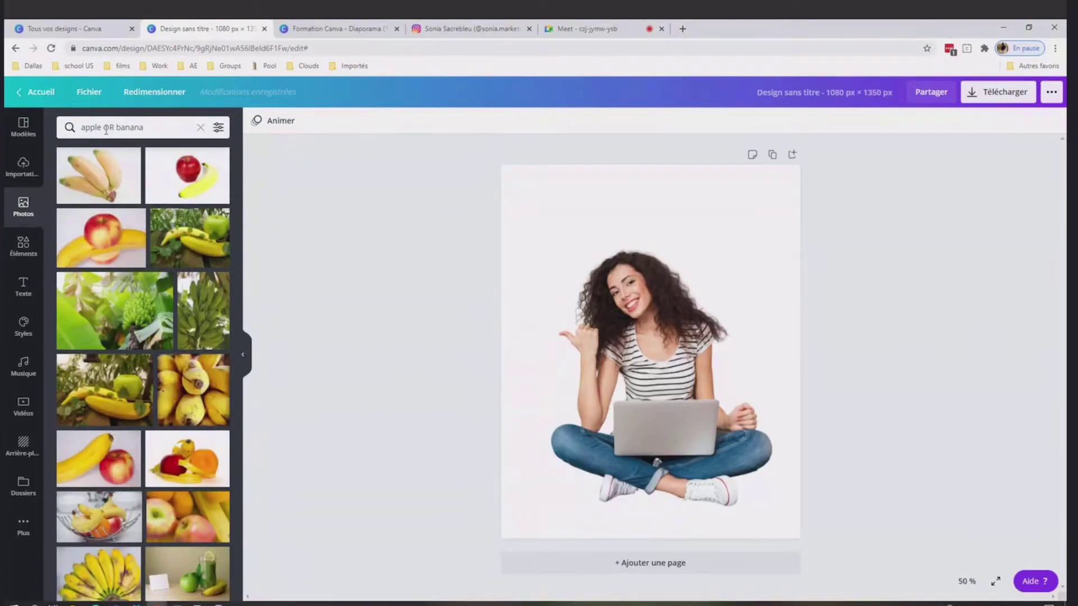
Replace the whole photo search with the French terms "pomme banane"
{"action": "left_click_drag", "start_coordinate": [142, 128], "coordinate": [78, 127]}
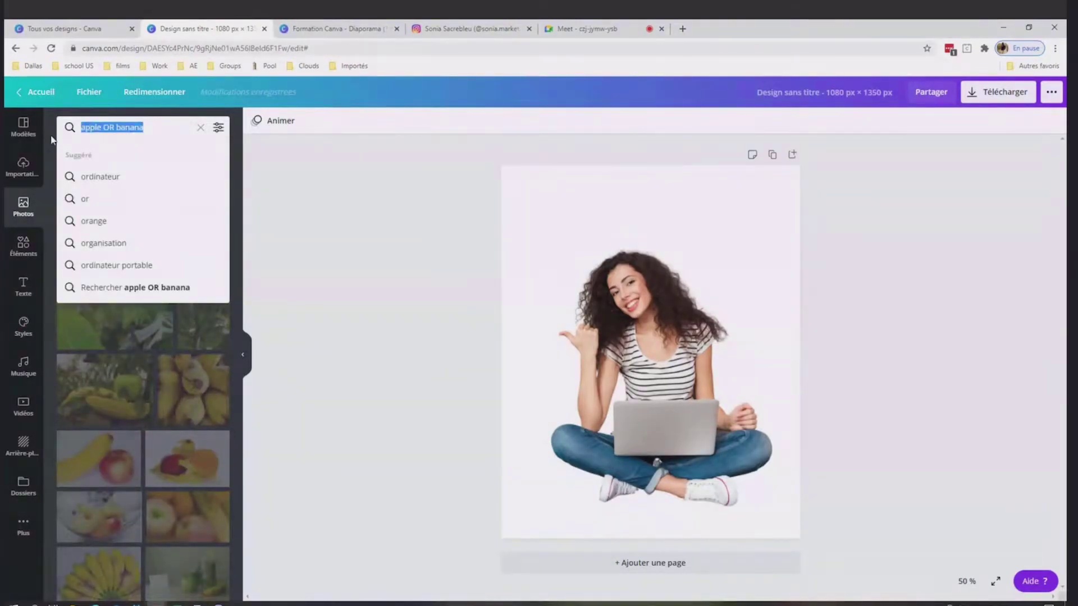
{"action": "type", "text": "pomme bq"}
{"action": "key", "text": "BackSpace"}
{"action": "type", "text": "anae"}
{"action": "type", "text": "ne"}
{"action": "key", "text": "Return"}
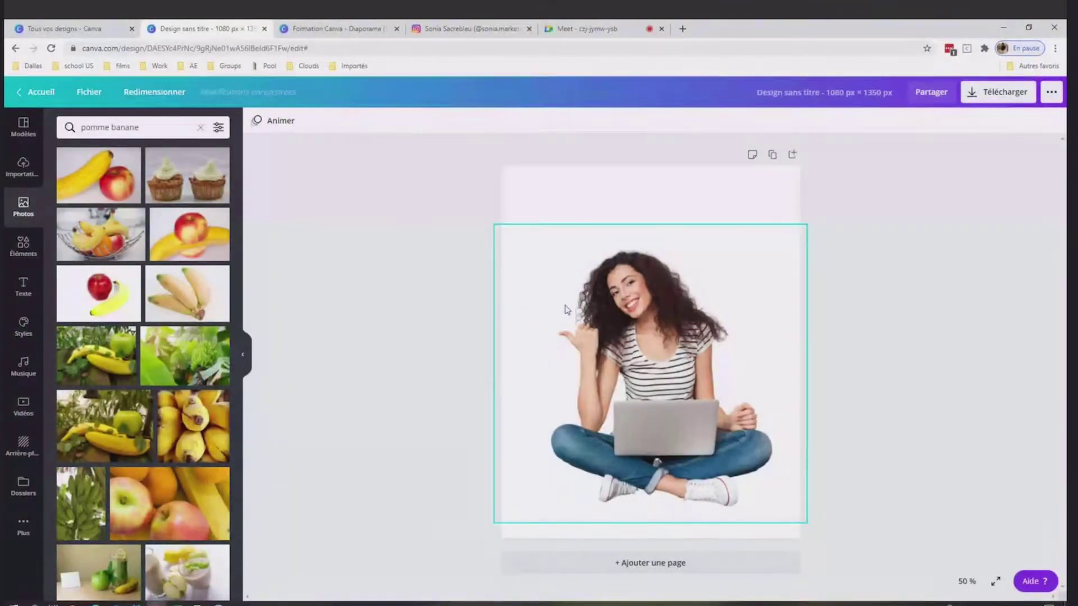
Select the page background and try the Déplacement animation on the page before applying the Pop animation
{"action": "left_click", "coordinate": [590, 304]}
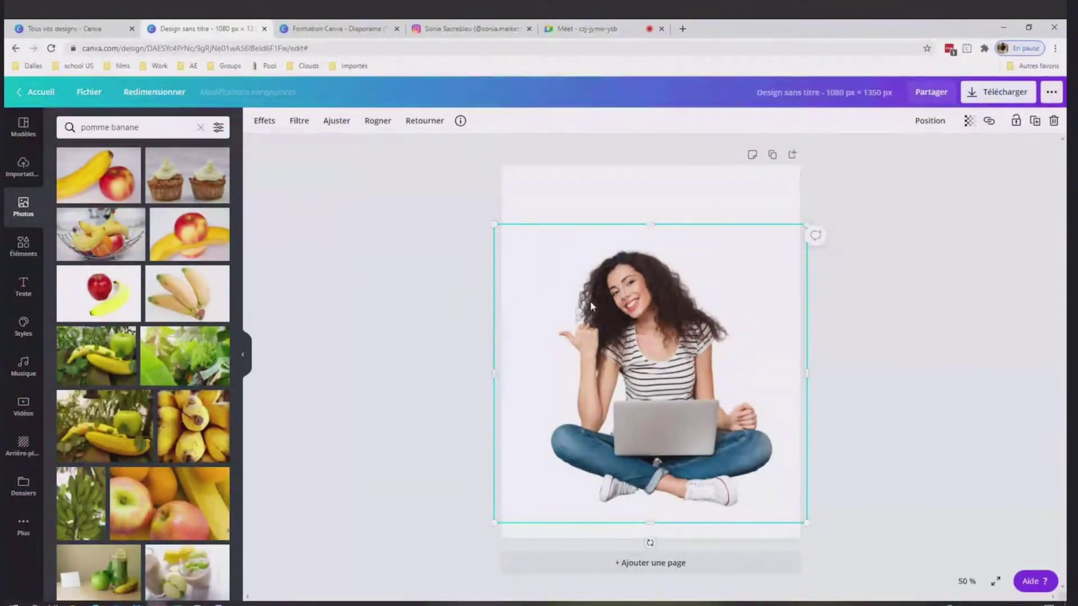
{"action": "left_click", "coordinate": [612, 208]}
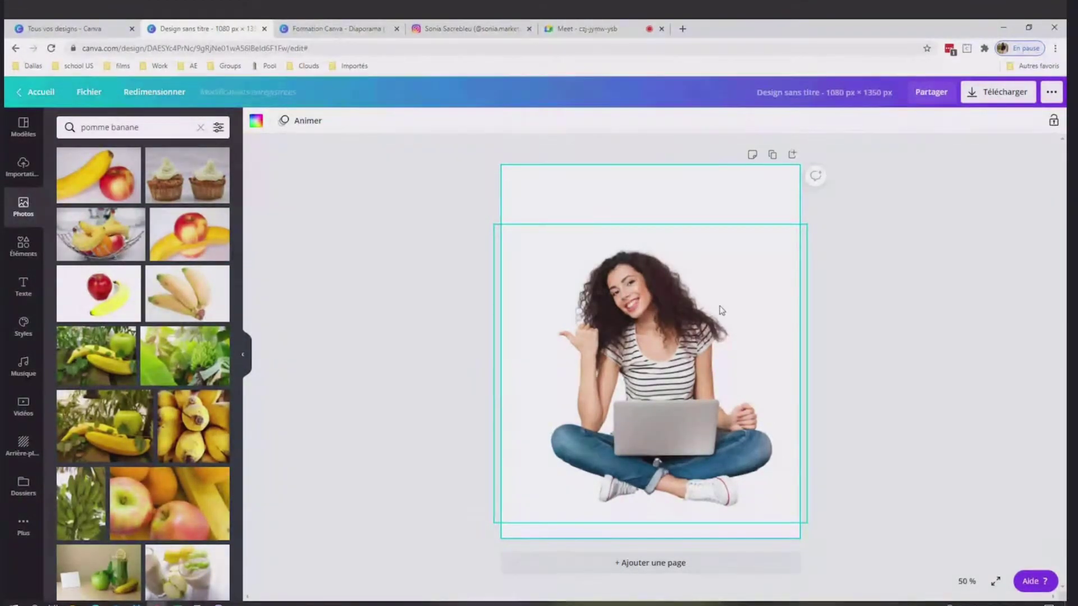
{"action": "left_click", "coordinate": [915, 308]}
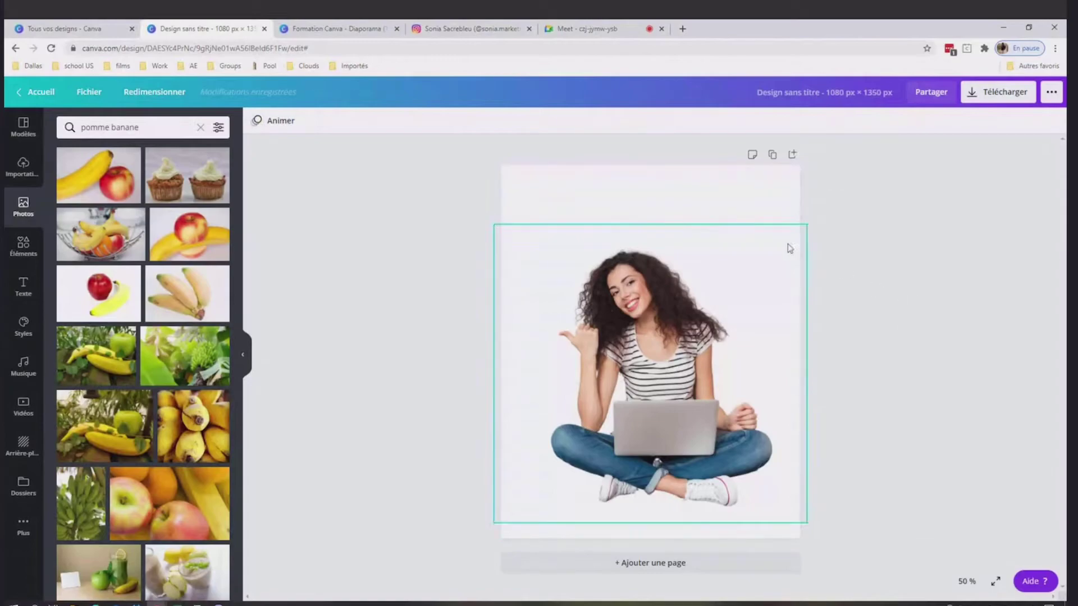
{"action": "left_click", "coordinate": [692, 217]}
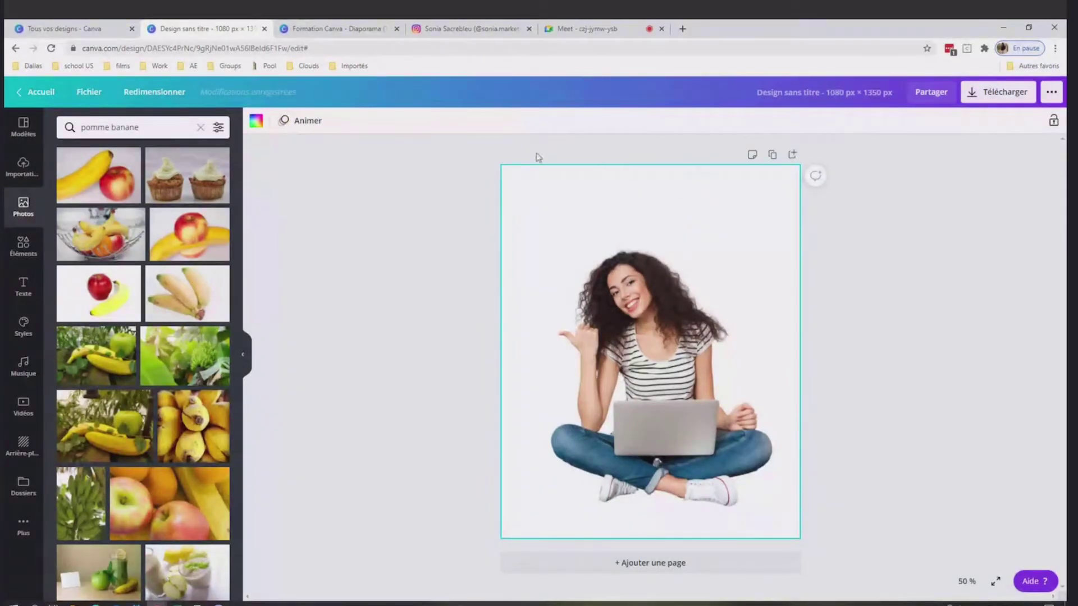
{"action": "left_click", "coordinate": [296, 127]}
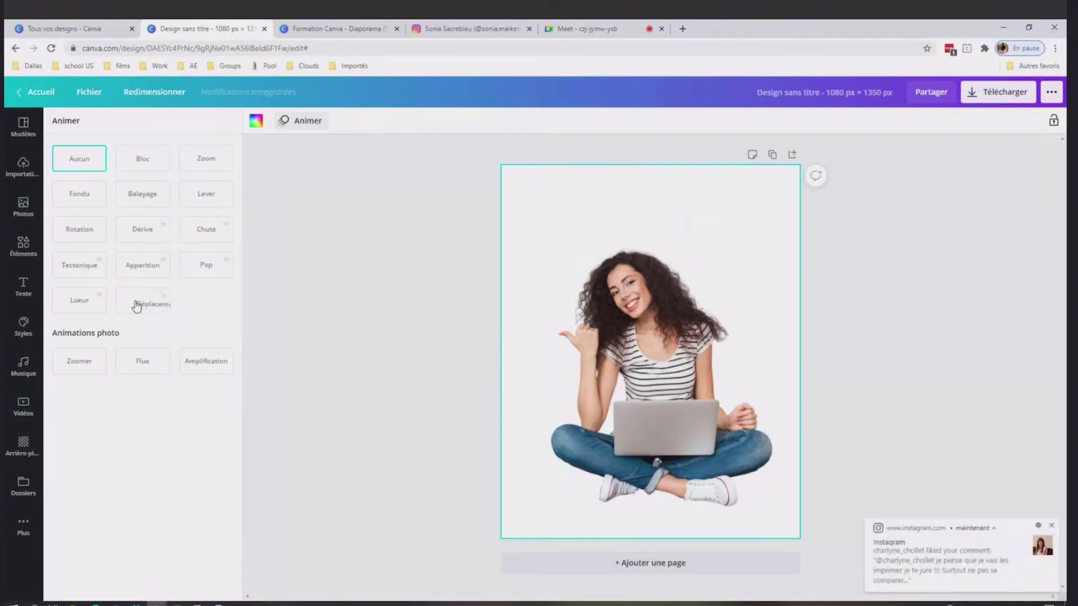
{"action": "left_click", "coordinate": [137, 305]}
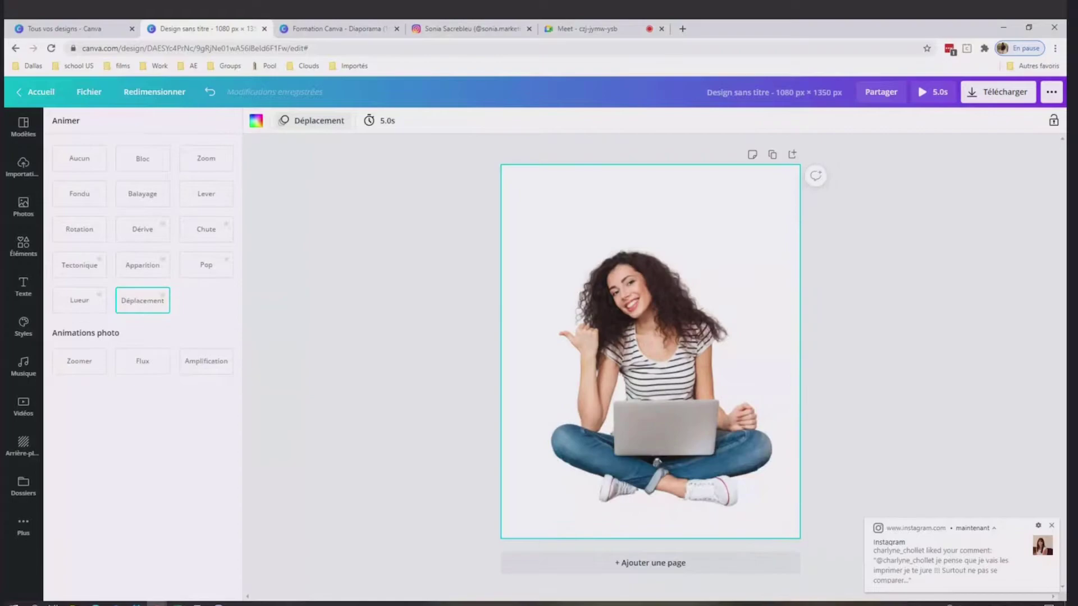
{"action": "left_click", "coordinate": [209, 271]}
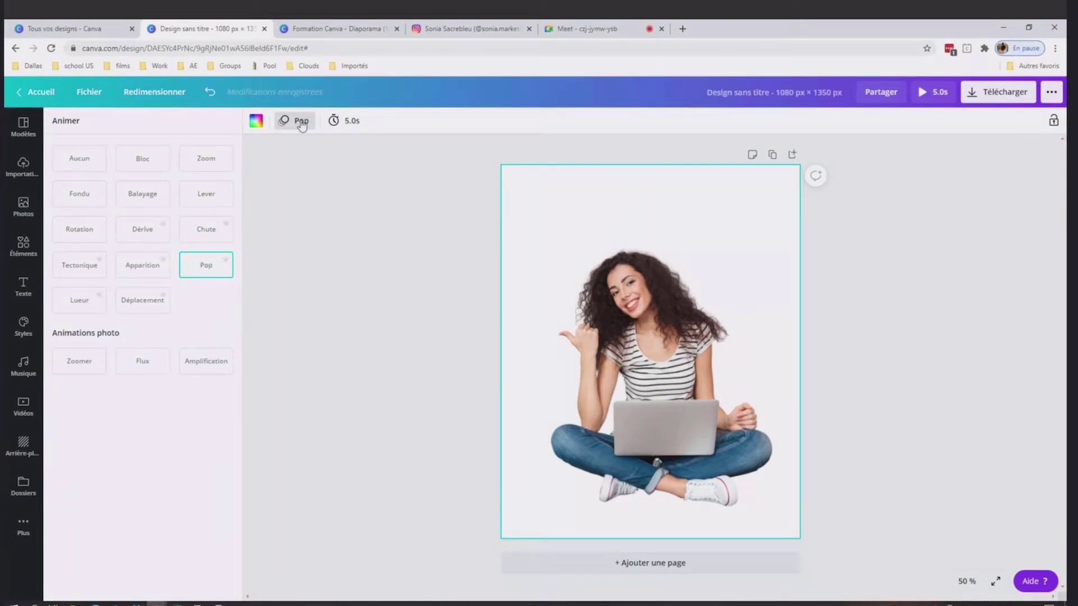
Select the photo of the woman and look through its available image effects, from Duotone to Liquify
{"action": "left_click", "coordinate": [672, 354]}
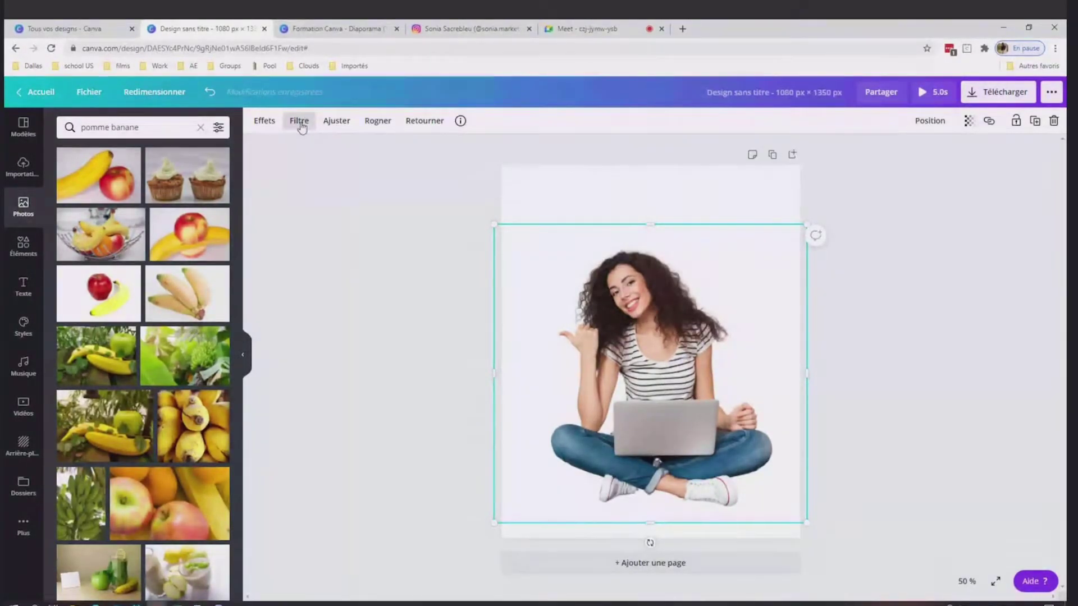
{"action": "left_click", "coordinate": [265, 121]}
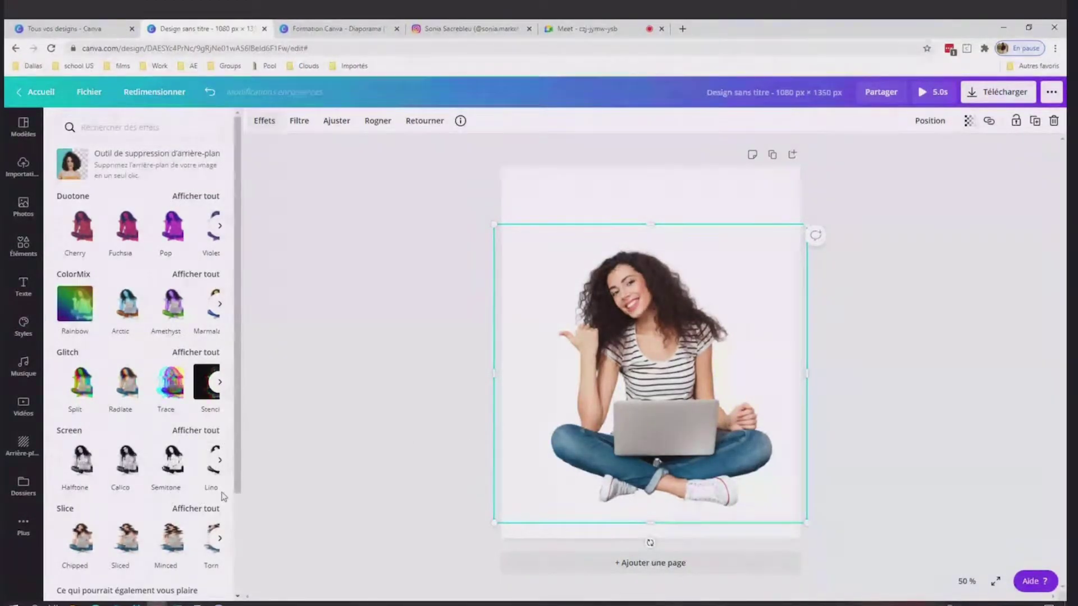
{"action": "scroll", "coordinate": [230, 449], "scroll_direction": "down", "scroll_amount": 5}
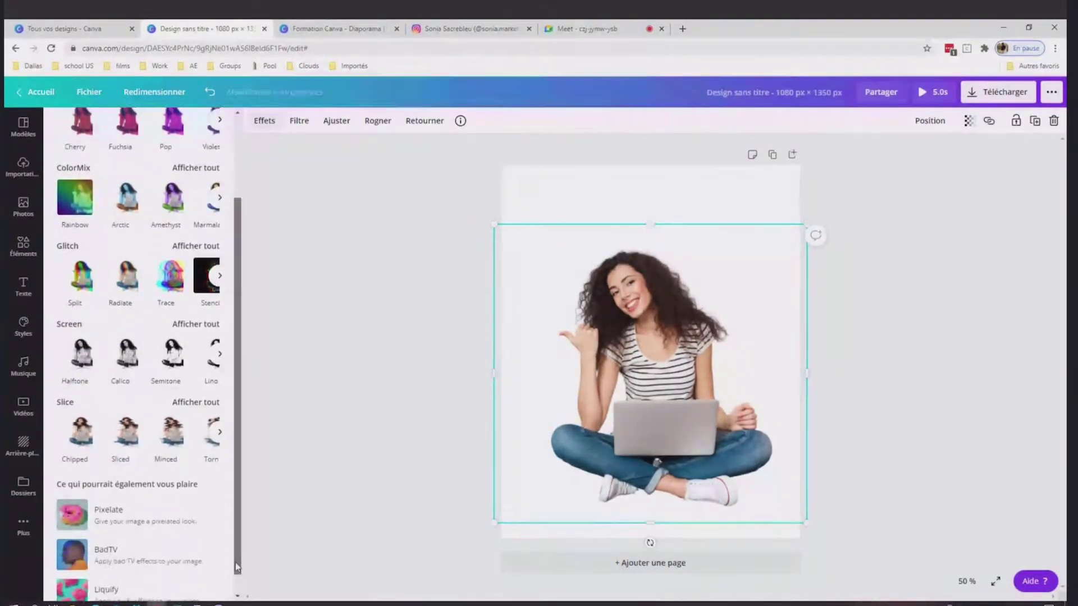
{"action": "scroll", "coordinate": [222, 416], "scroll_direction": "up", "scroll_amount": 5}
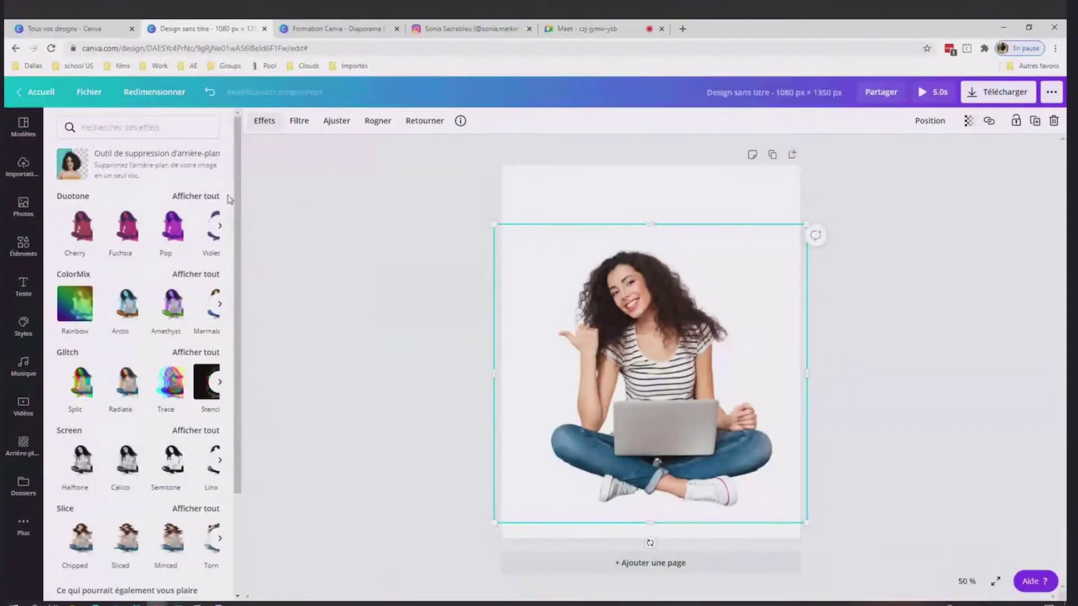
Try the Greyscale and Drama filters on the woman's photo, and apply the Peony filter
{"action": "left_click", "coordinate": [300, 121]}
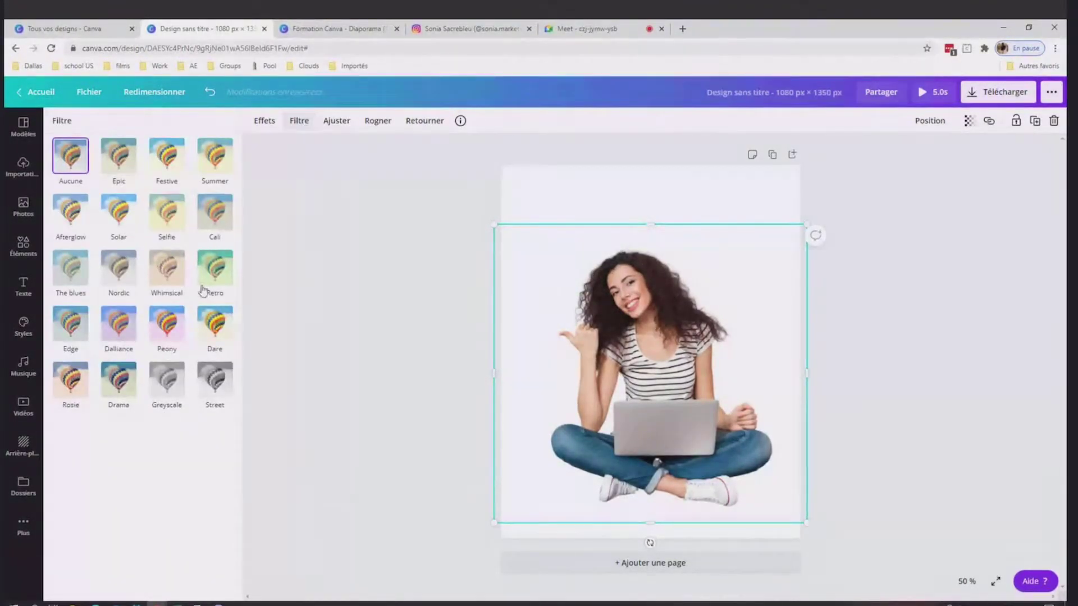
{"action": "left_click", "coordinate": [158, 397]}
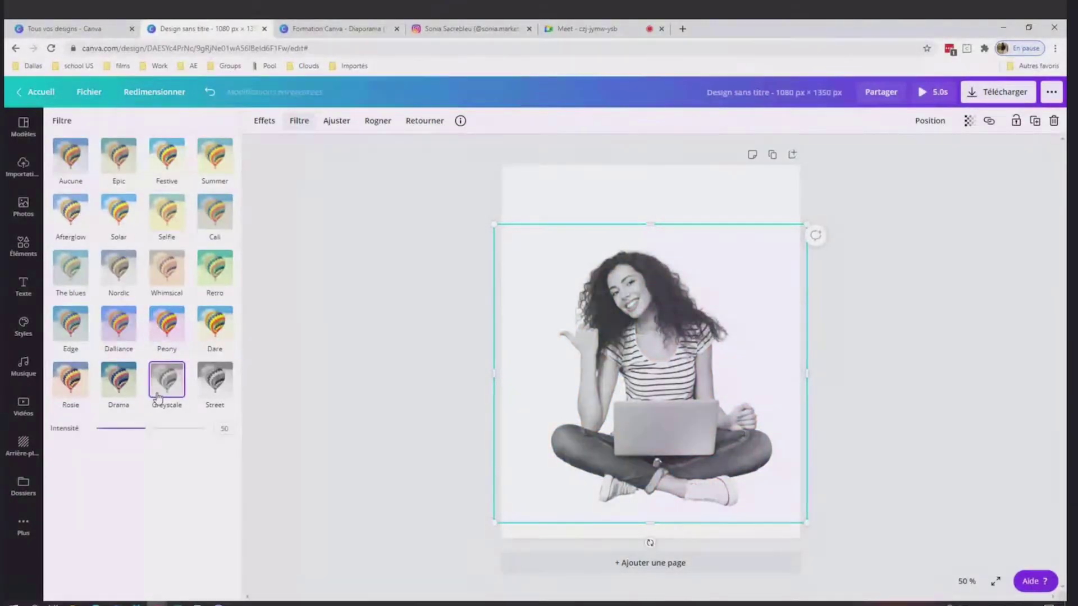
{"action": "left_click", "coordinate": [118, 380]}
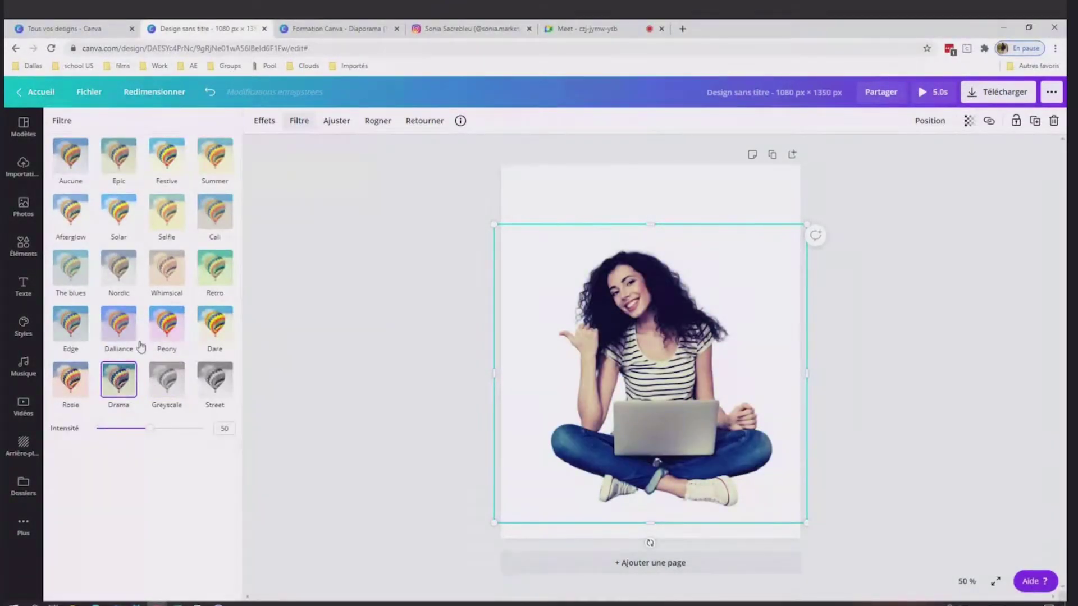
{"action": "left_click", "coordinate": [162, 321]}
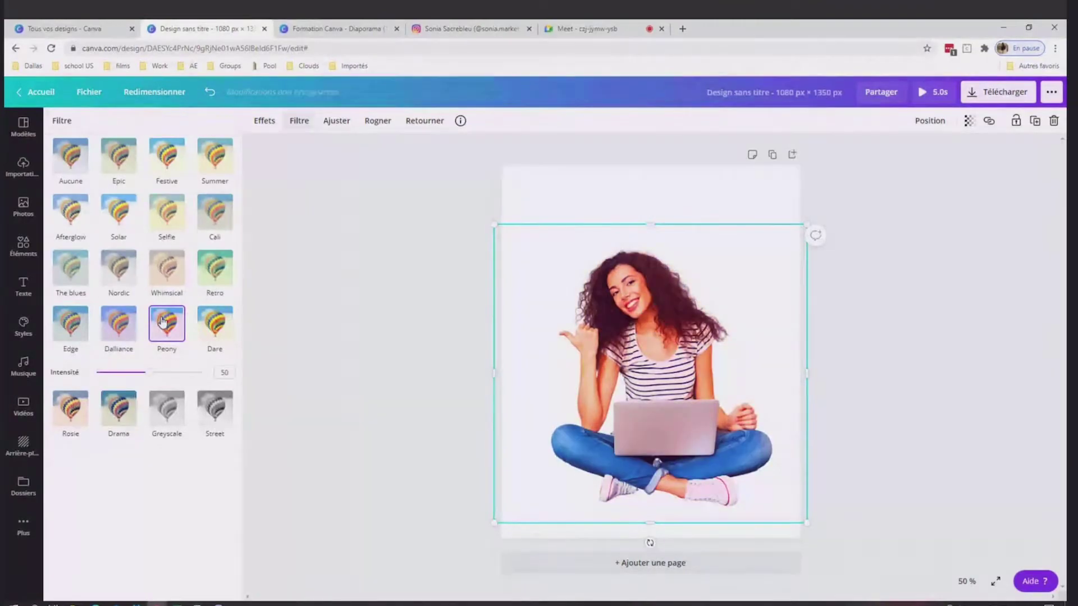
Apply the Whimsical filter to the woman's photo and set its saturation to -33 and its tint (Teinte) to -42
{"action": "left_click", "coordinate": [165, 274]}
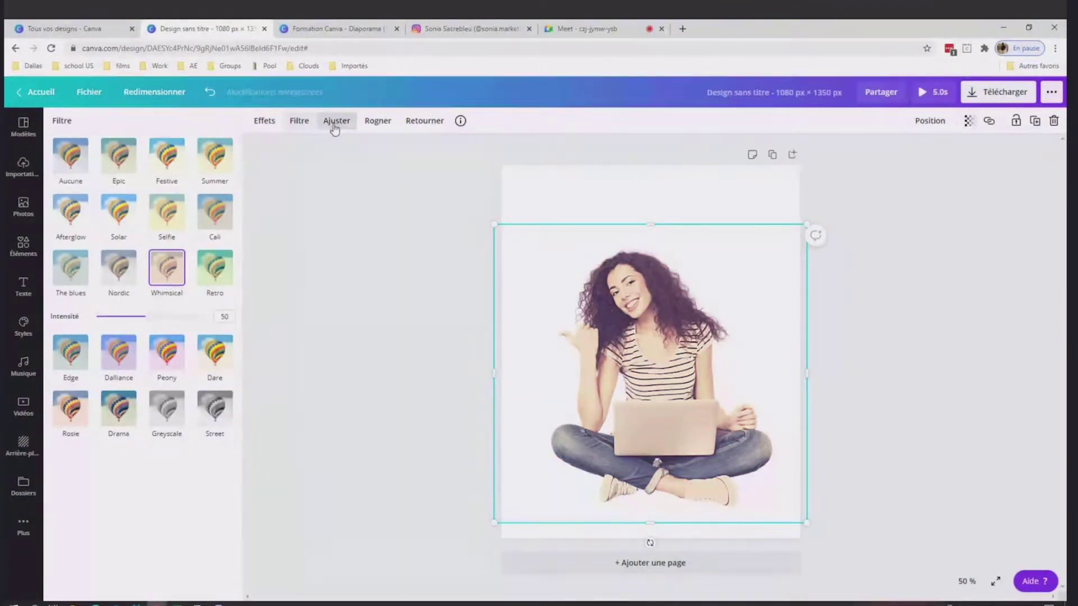
{"action": "left_click", "coordinate": [334, 126]}
{"action": "left_click_drag", "start_coordinate": [111, 213], "coordinate": [137, 191]}
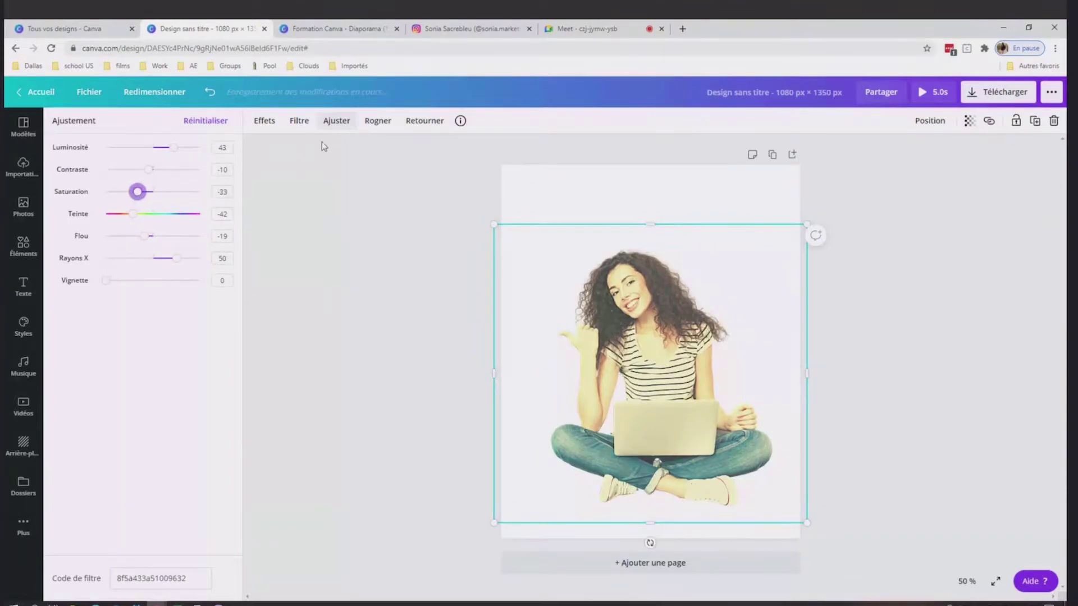
Crop the woman's photo slightly inward from its upper-left corner
{"action": "left_click", "coordinate": [384, 120]}
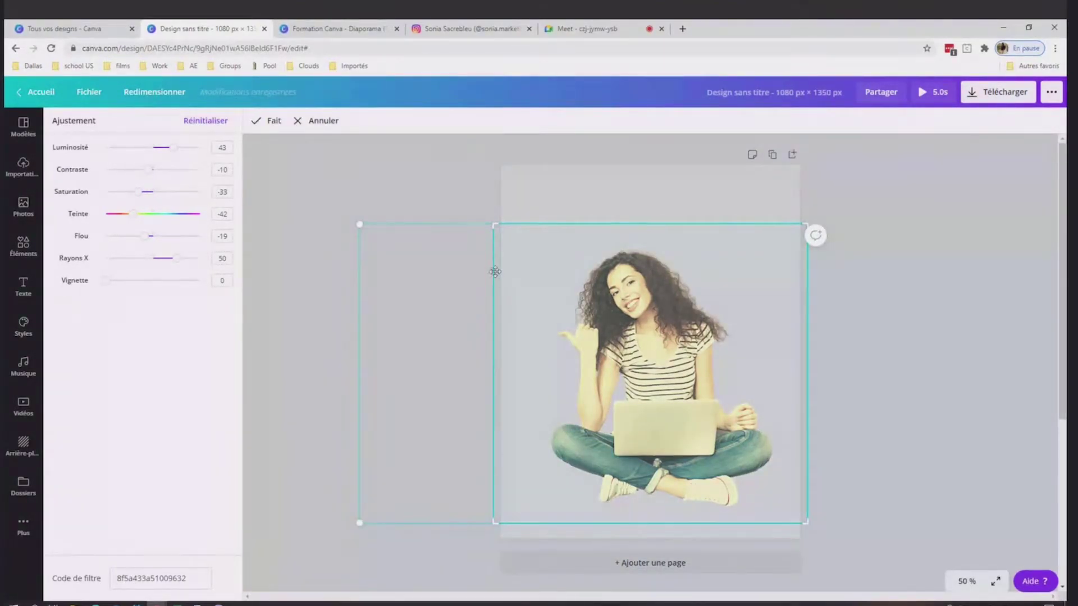
{"action": "left_click_drag", "start_coordinate": [493, 224], "coordinate": [519, 231]}
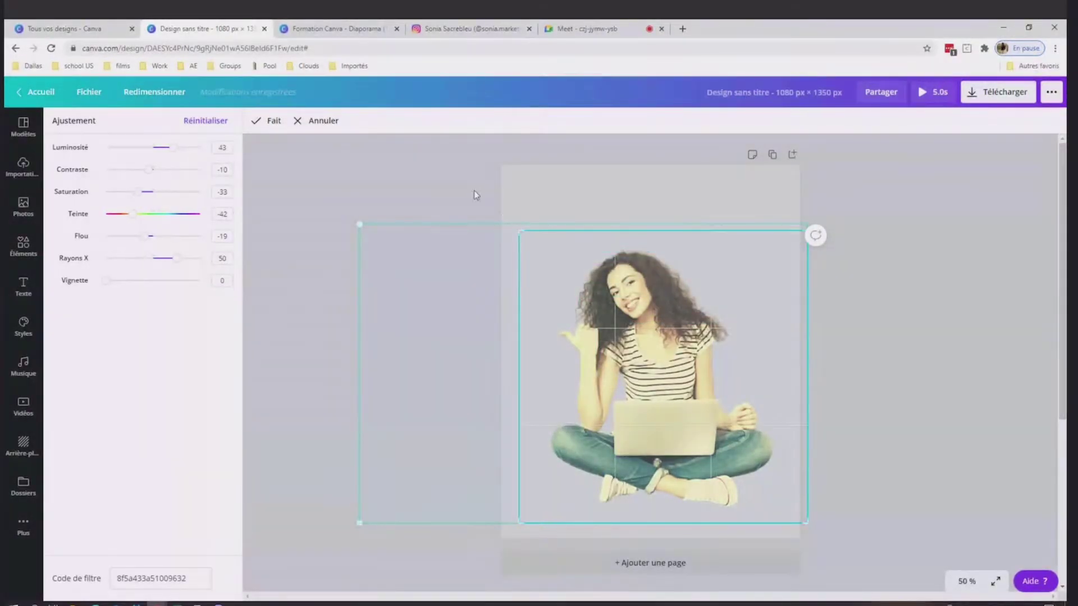
{"action": "left_click", "coordinate": [454, 173]}
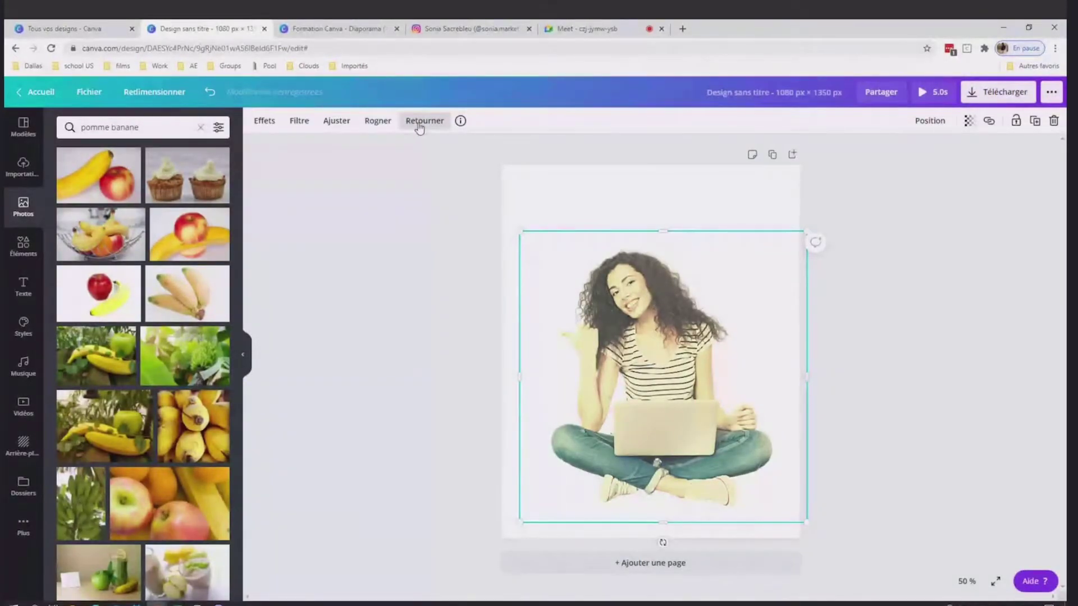
Review the photo's flip, page alignment, transparency and link options without applying any of them
{"action": "left_click", "coordinate": [420, 124]}
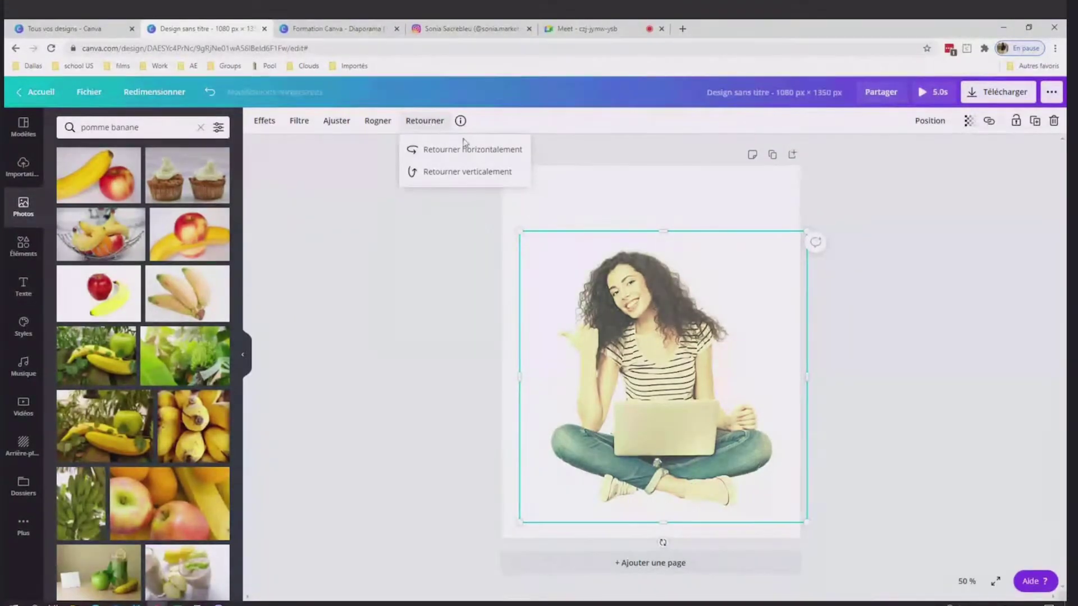
{"action": "left_click", "coordinate": [836, 202]}
{"action": "left_click", "coordinate": [662, 285]}
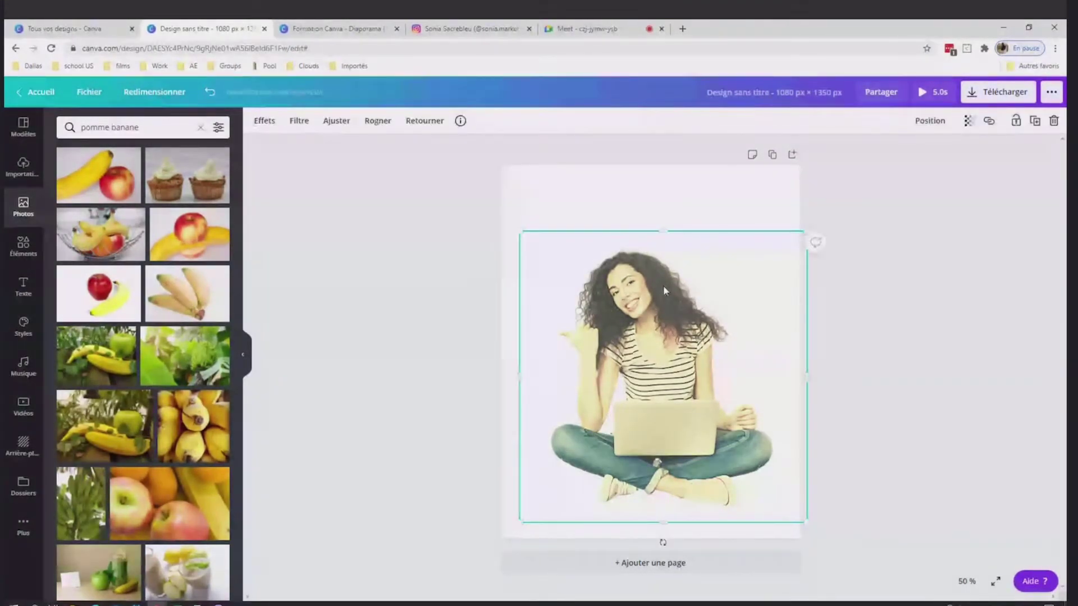
{"action": "left_click", "coordinate": [936, 126]}
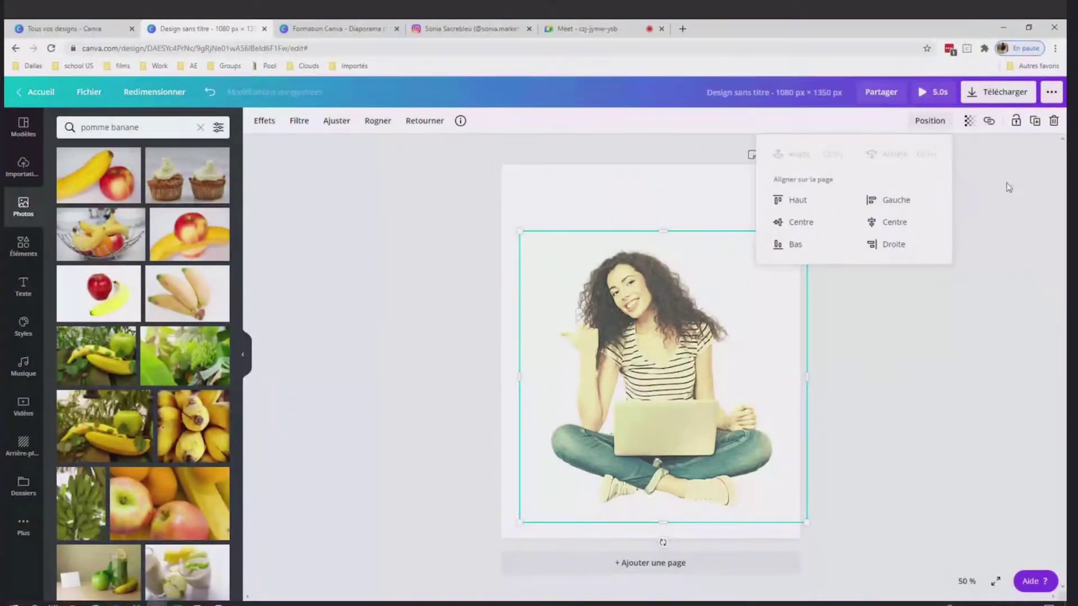
{"action": "left_click", "coordinate": [969, 121]}
{"action": "mouse_move", "coordinate": [960, 150]}
{"action": "left_mouse_down"}
{"action": "mouse_move", "coordinate": [866, 150]}
{"action": "mouse_move", "coordinate": [967, 152]}
{"action": "mouse_move", "coordinate": [876, 149]}
{"action": "mouse_move", "coordinate": [939, 152]}
{"action": "left_mouse_up"}
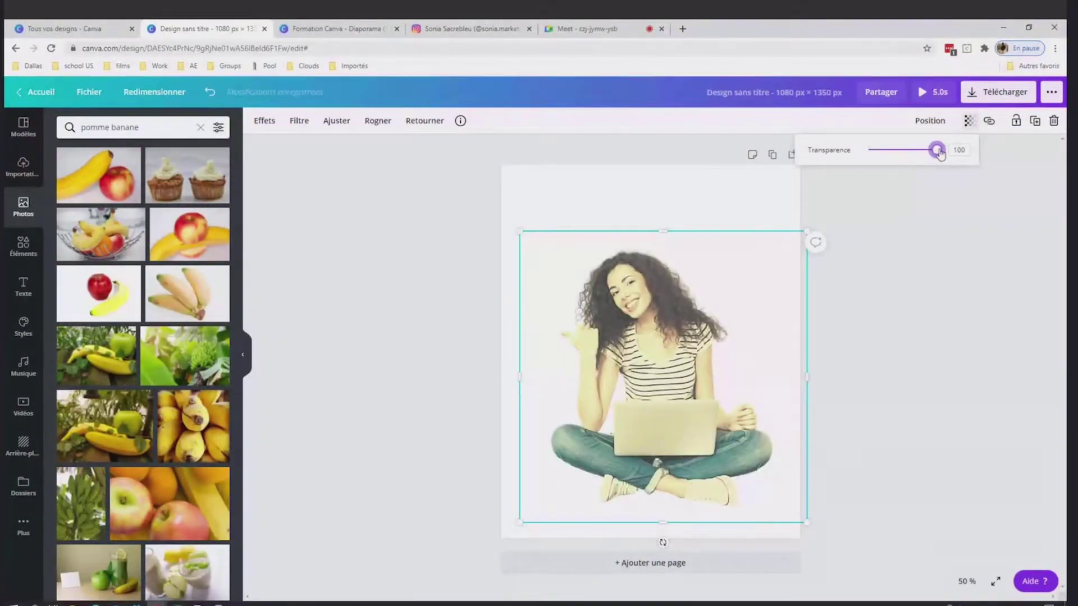
{"action": "left_click", "coordinate": [989, 122]}
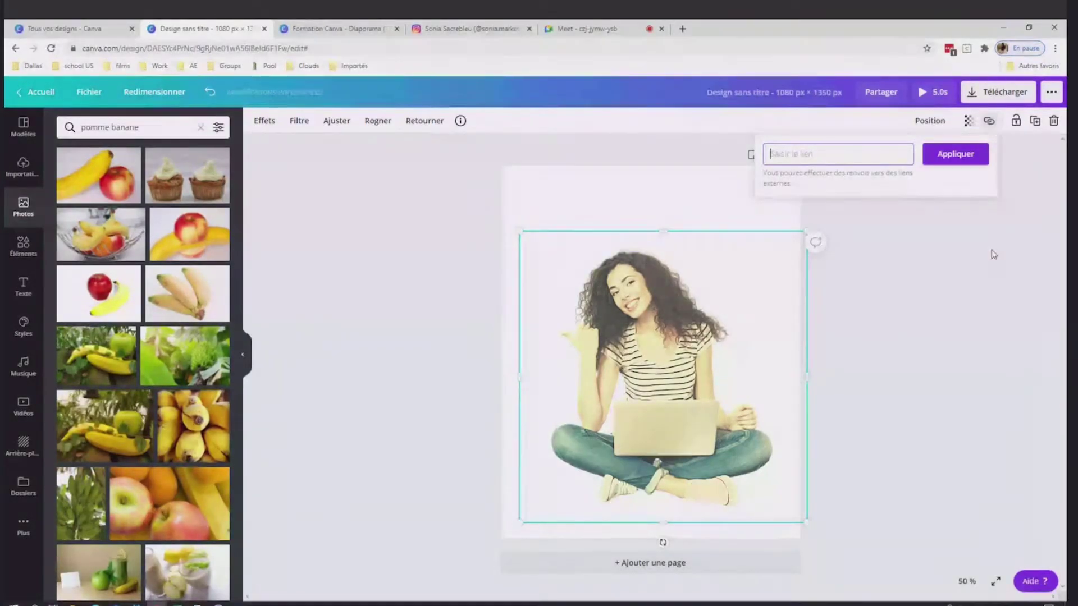
{"action": "left_click", "coordinate": [818, 320]}
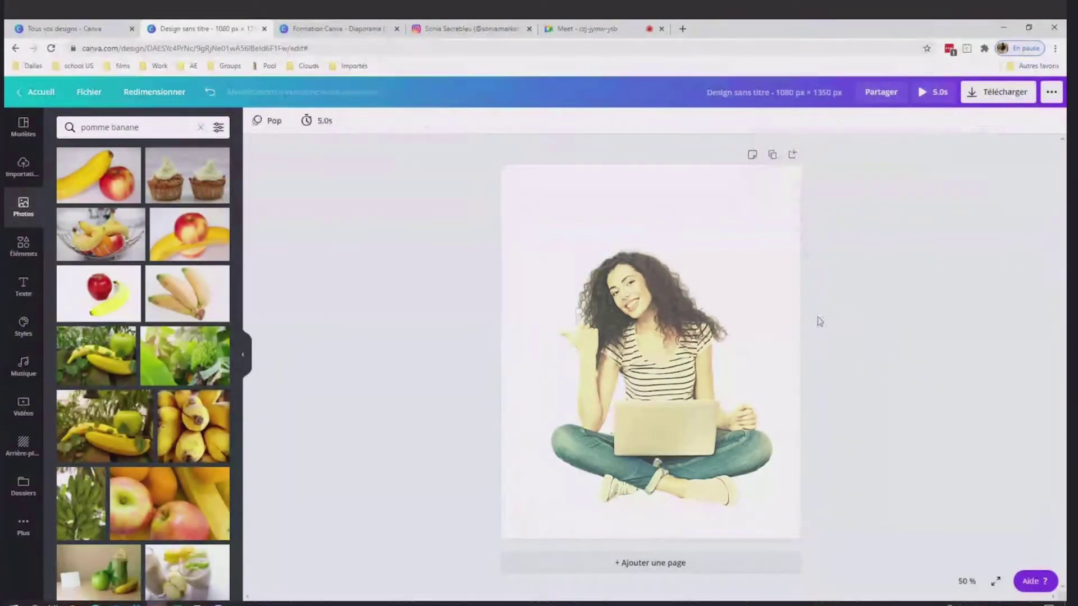
Search the elements library for "chat", look over the illustrations, and clear the search
{"action": "left_click", "coordinate": [29, 251]}
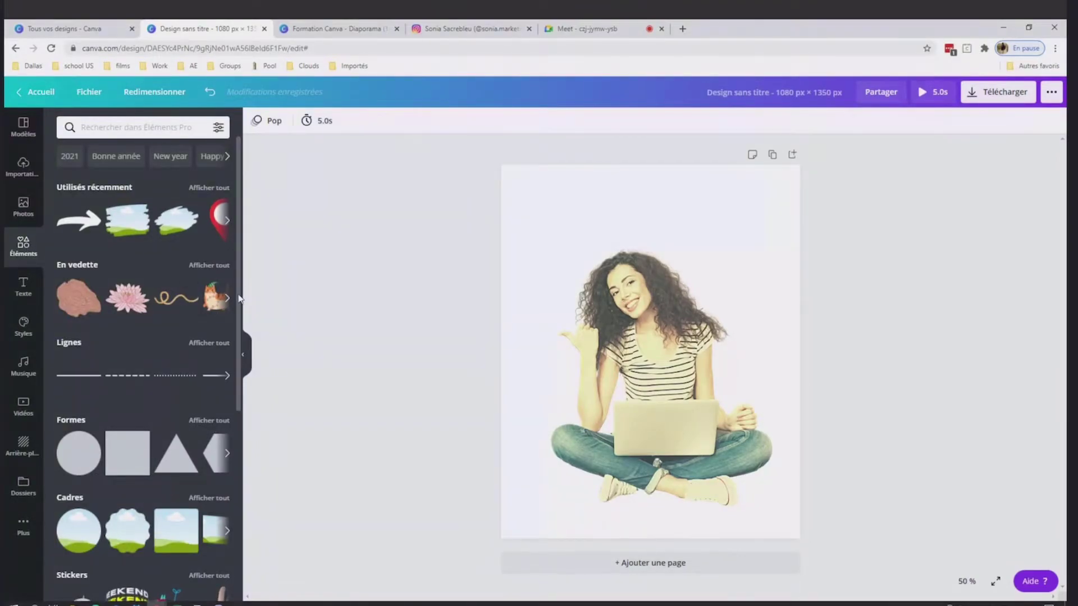
{"action": "left_click", "coordinate": [87, 128]}
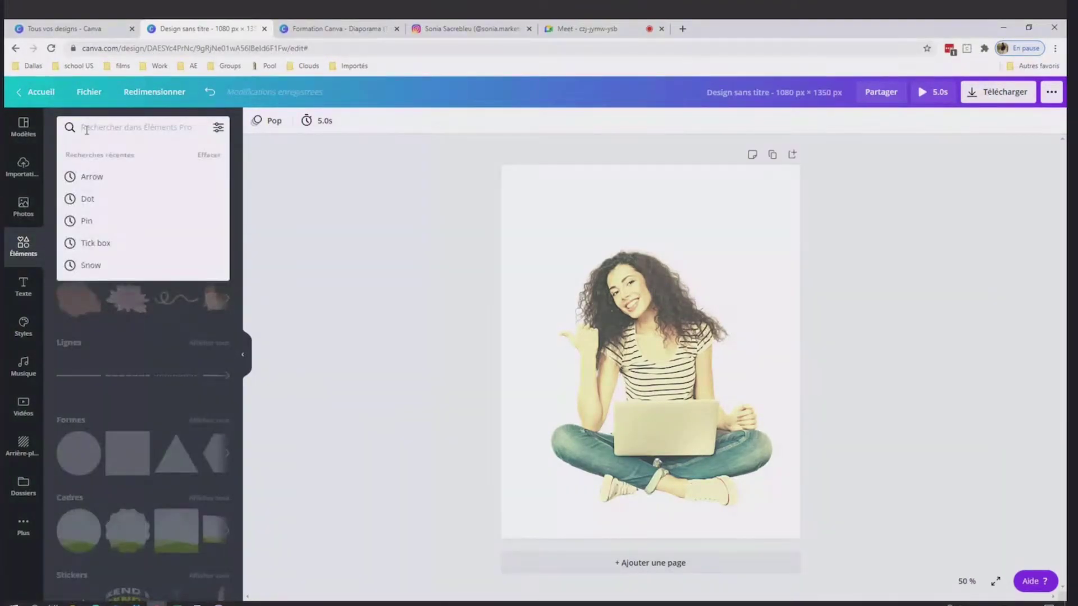
{"action": "type", "text": "chqt"}
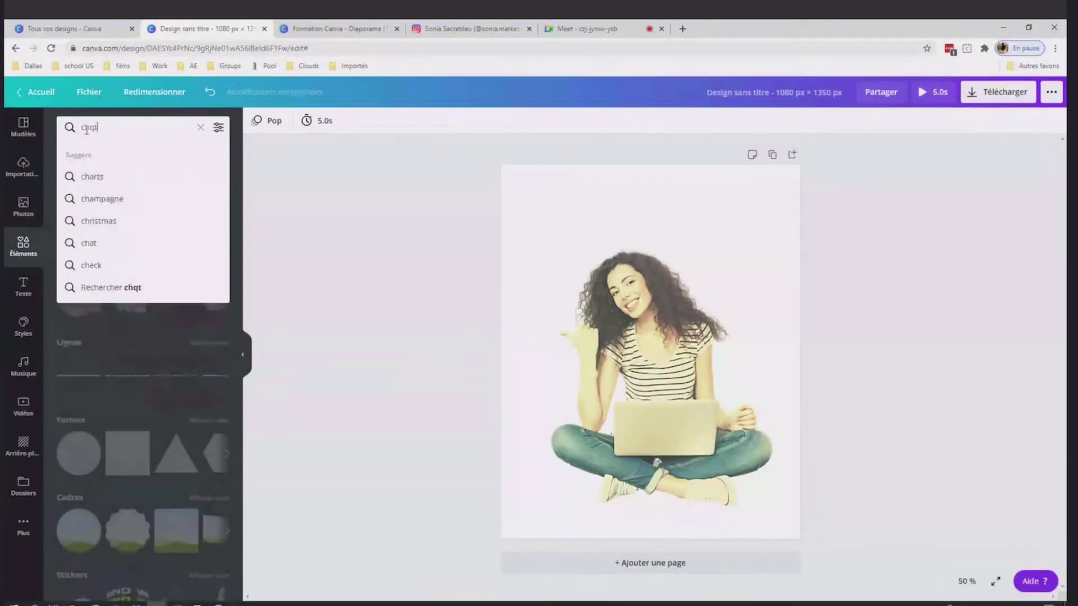
{"action": "key", "text": "Return"}
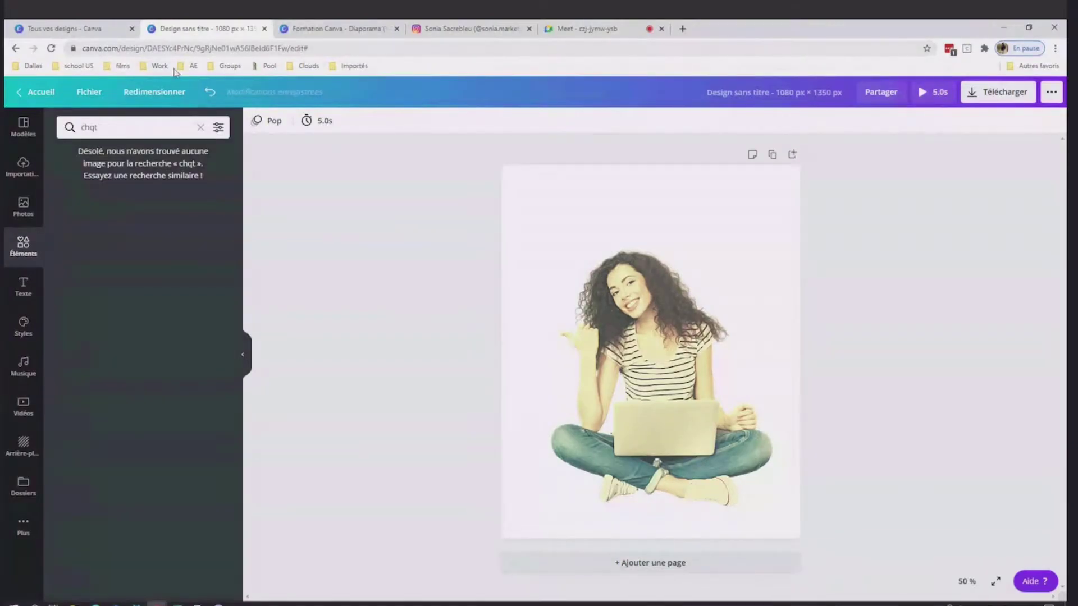
{"action": "left_click", "coordinate": [92, 128]}
{"action": "key", "text": "BackSpace"}
{"action": "key", "text": "BackSpace"}
{"action": "type", "text": "at"}
{"action": "key", "text": "Return"}
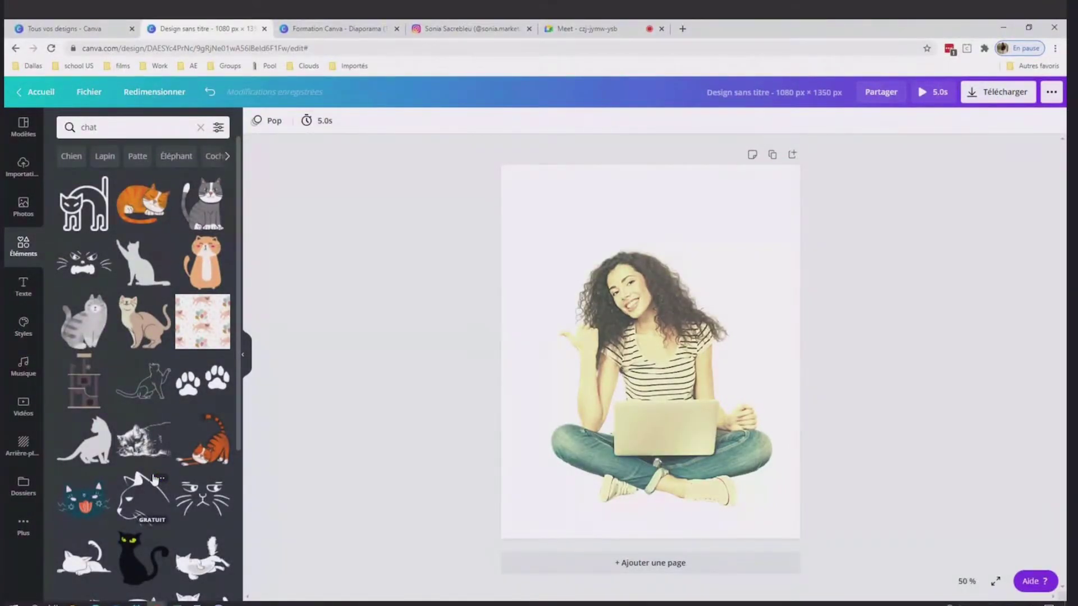
{"action": "left_click", "coordinate": [201, 128]}
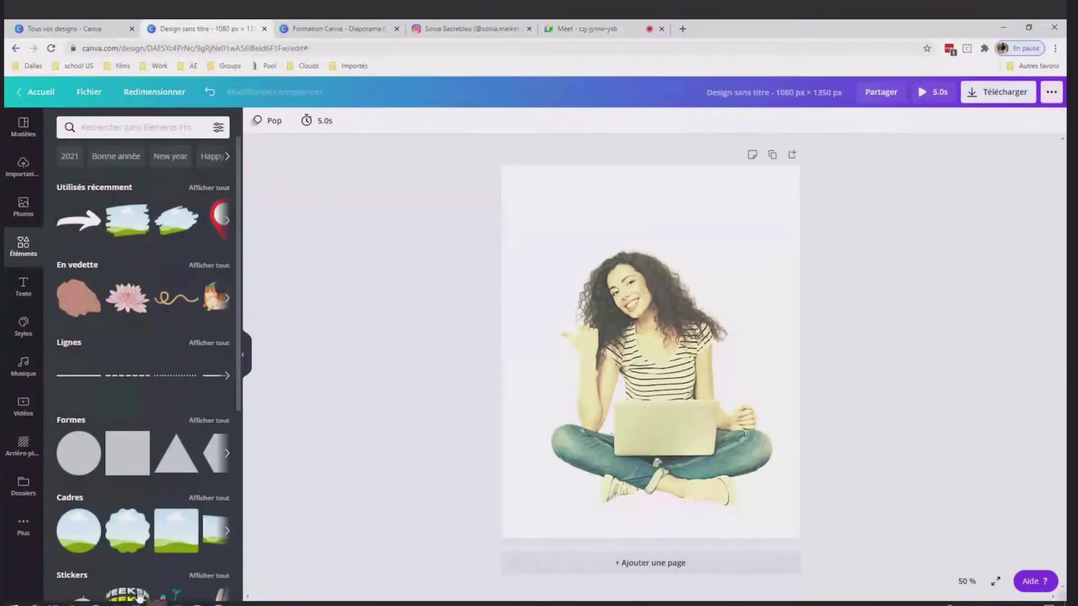
Add a second page to the design and show the full collection of frames (Cadres)
{"action": "left_click", "coordinate": [619, 564]}
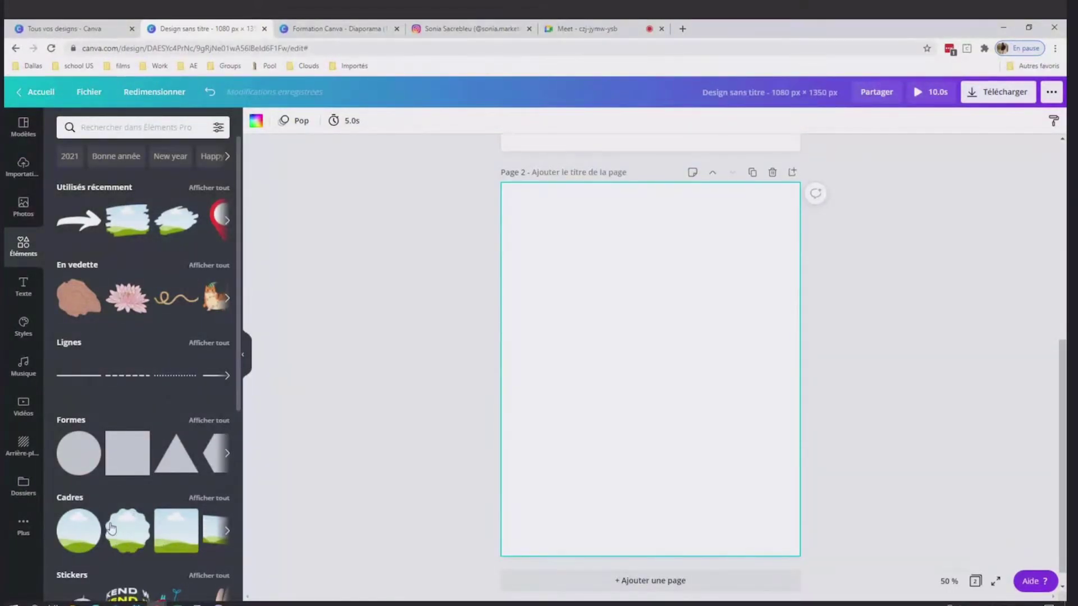
{"action": "left_click", "coordinate": [227, 530]}
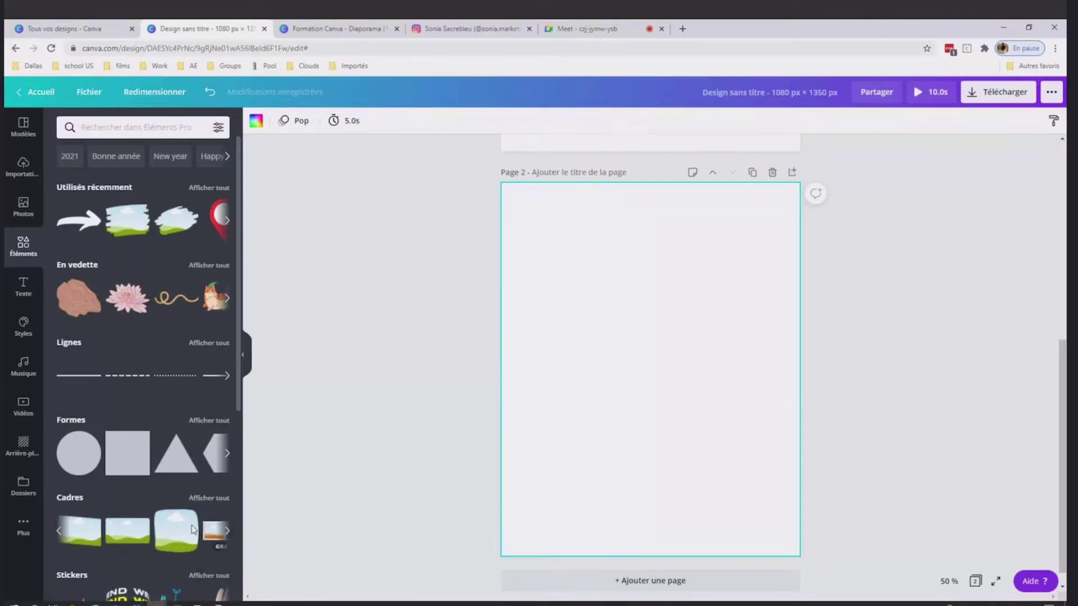
{"action": "left_click", "coordinate": [208, 498]}
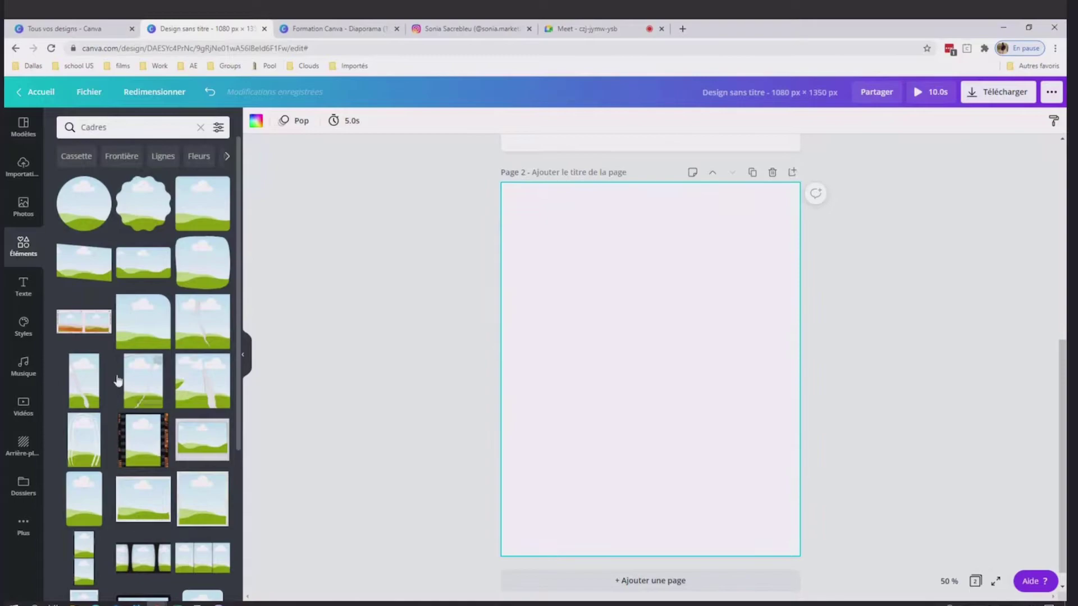
Place the narrow portrait frame with the diagonal paper tear on page 2 and enlarge it to nearly the page's full height
{"action": "left_click_drag", "start_coordinate": [85, 384], "coordinate": [612, 274]}
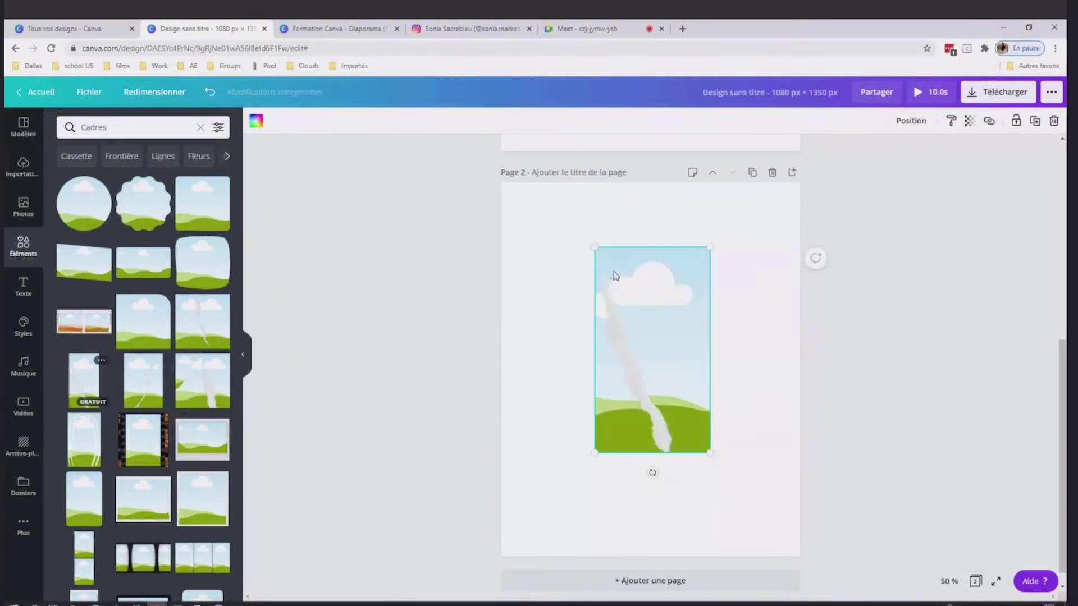
{"action": "left_click_drag", "start_coordinate": [710, 452], "coordinate": [781, 529]}
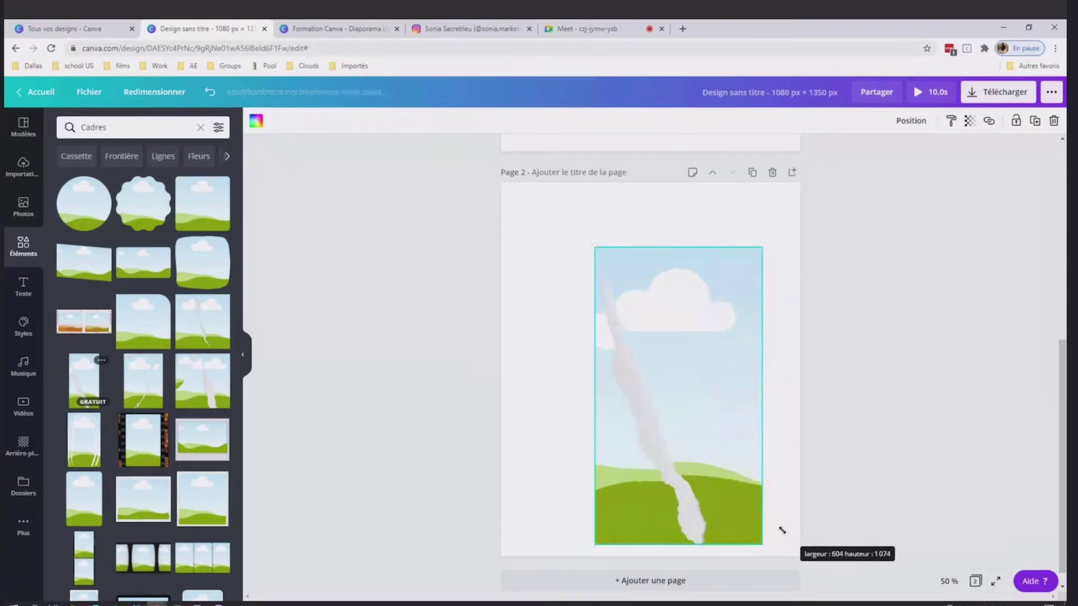
{"action": "left_click_drag", "start_coordinate": [595, 247], "coordinate": [513, 210]}
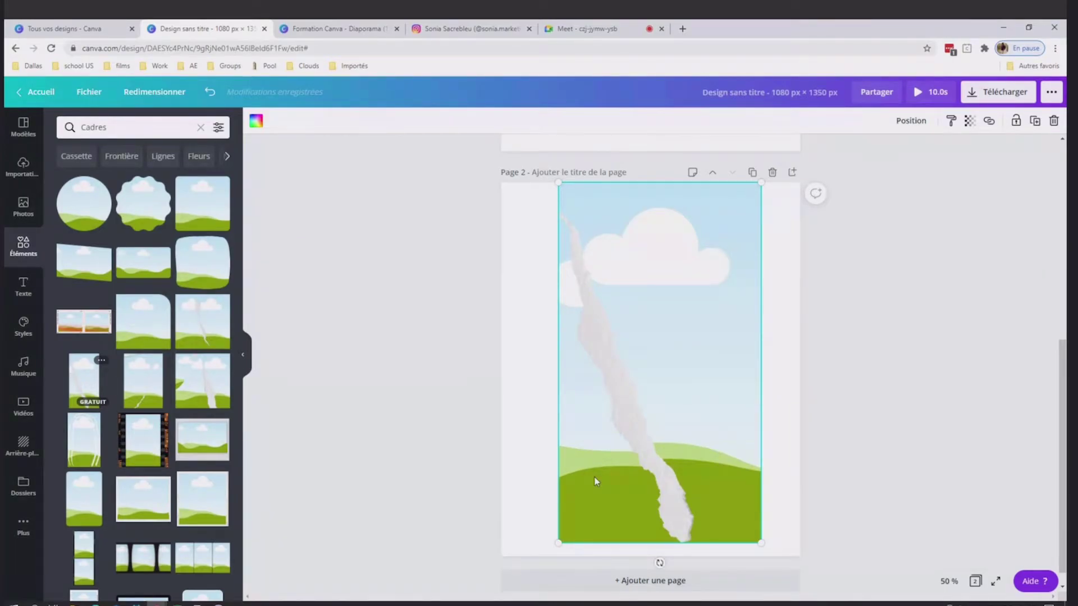
Fill both halves of the torn-paper frame on page 2 with the recently used photo of the woman in the yellow sweater
{"action": "left_click", "coordinate": [25, 209]}
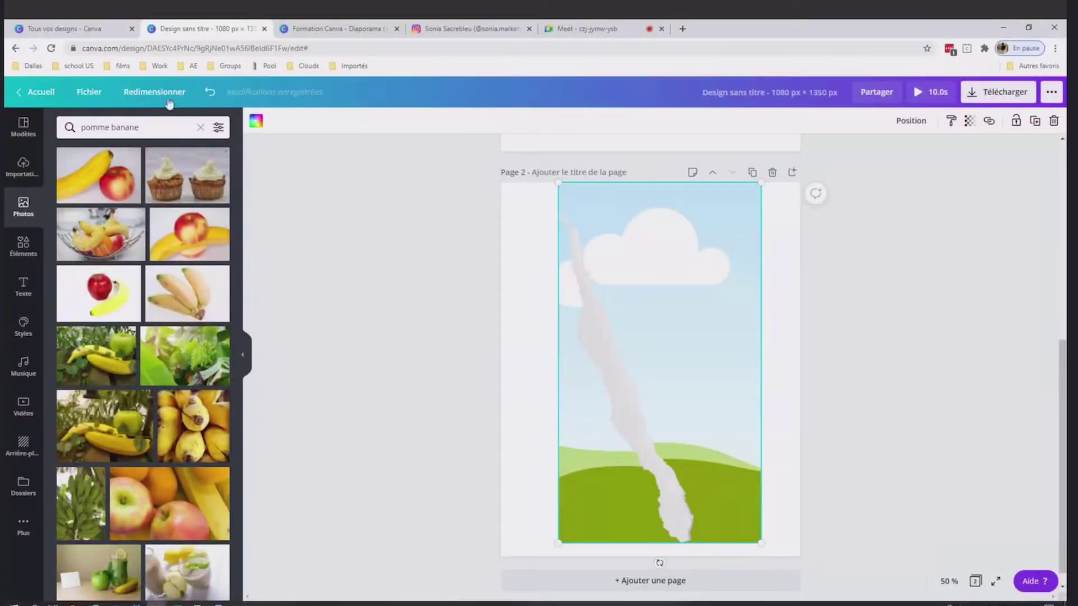
{"action": "left_click", "coordinate": [201, 128]}
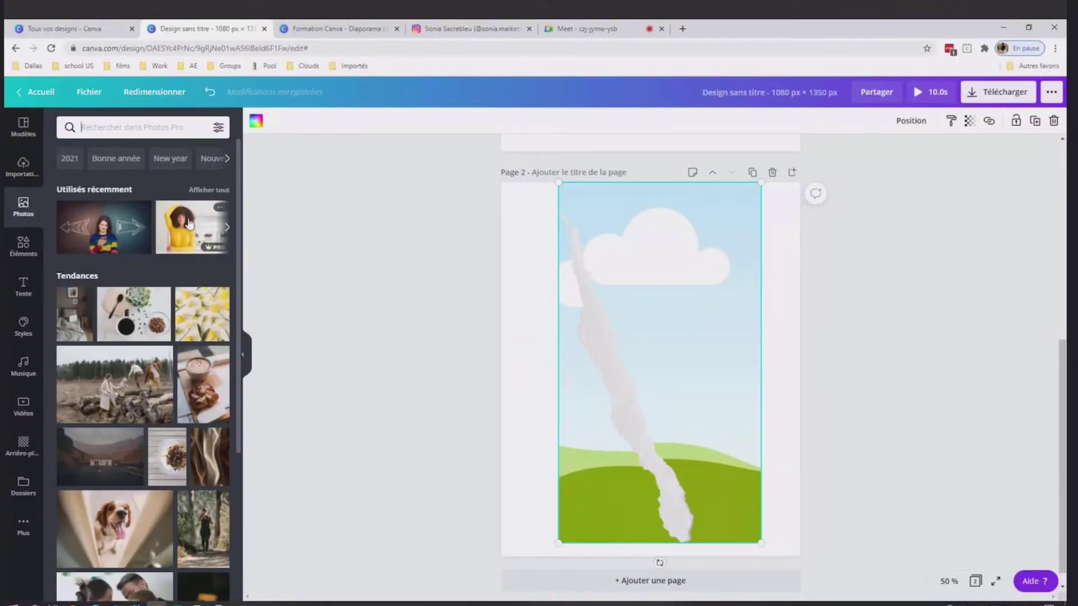
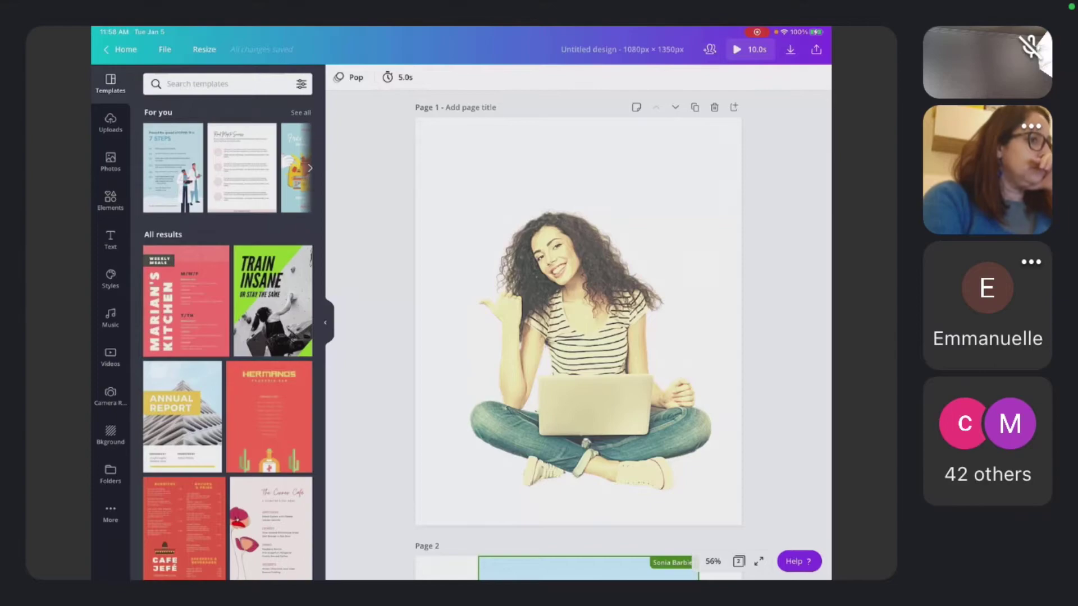
{"action": "scroll", "coordinate": [578, 348], "scroll_direction": "down", "scroll_amount": 10}
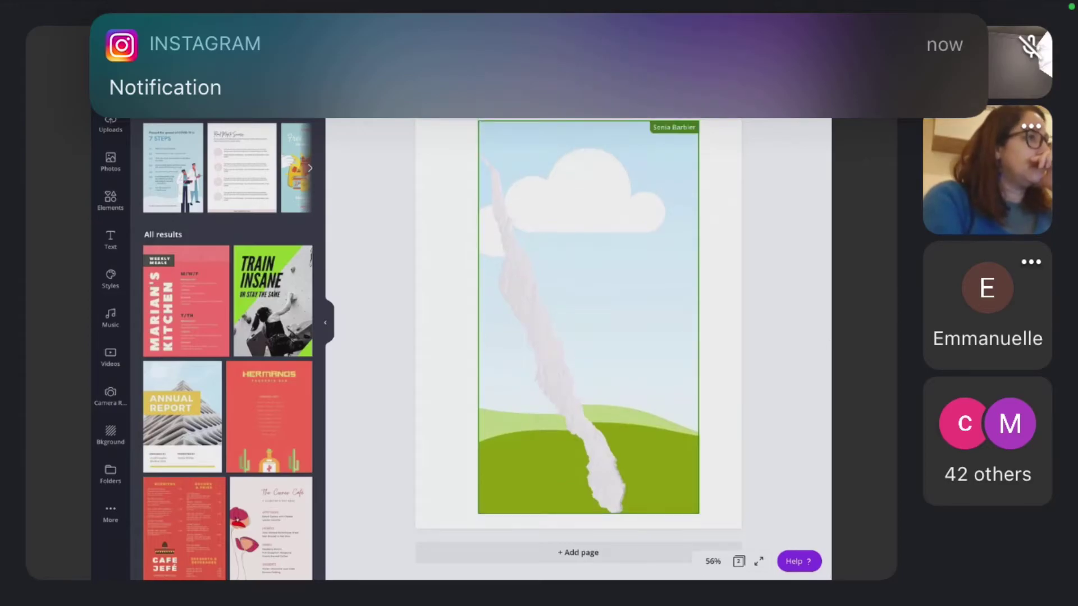
{"action": "left_click", "coordinate": [110, 162]}
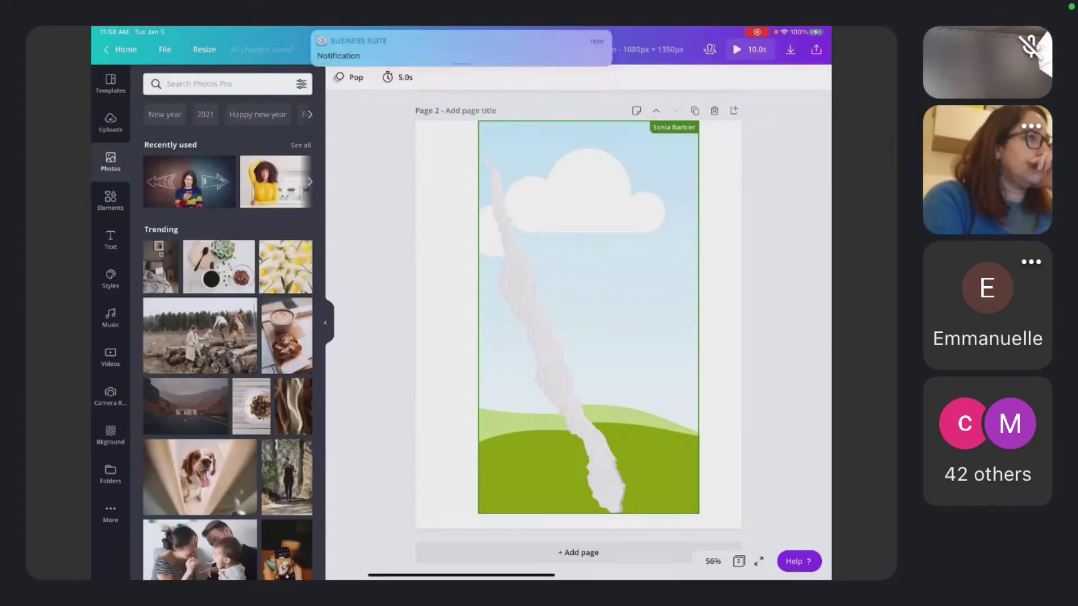
{"action": "left_click_drag", "start_coordinate": [276, 181], "coordinate": [569, 286]}
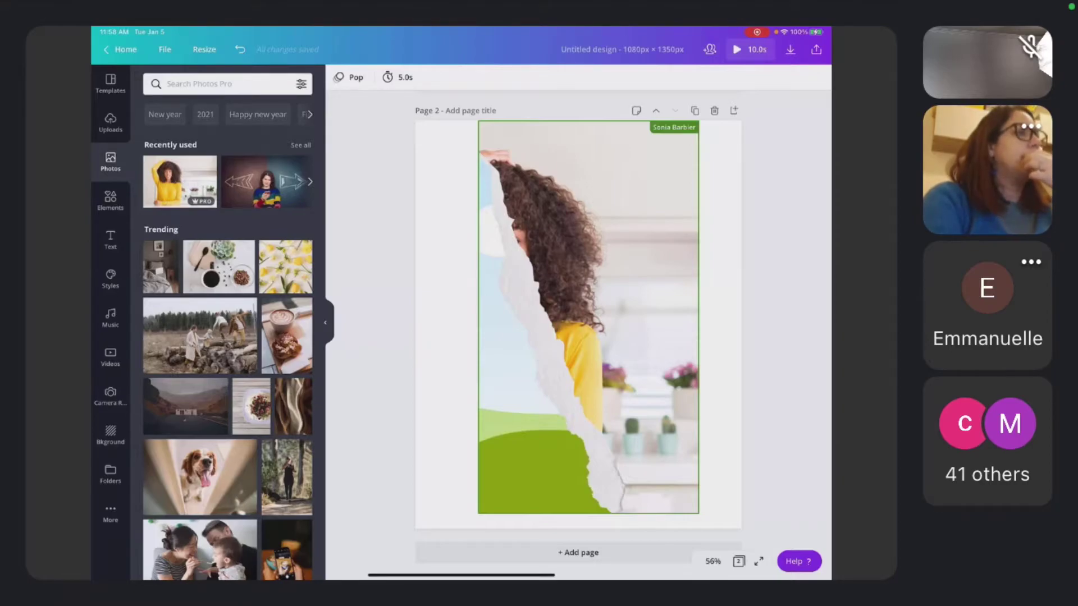
{"action": "left_click_drag", "start_coordinate": [180, 181], "coordinate": [589, 404]}
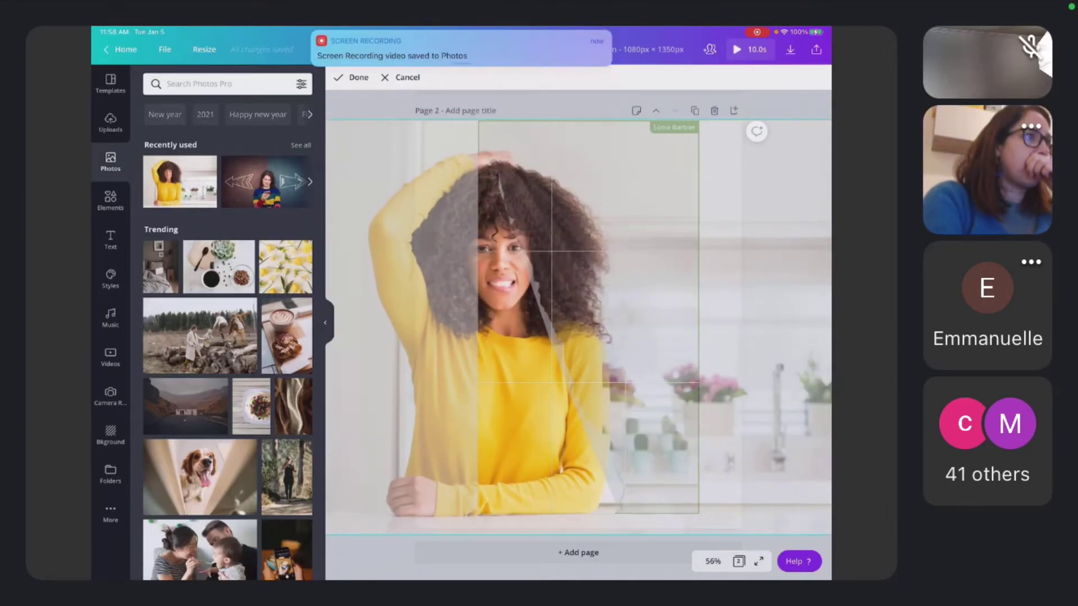
{"action": "key", "text": "Return"}
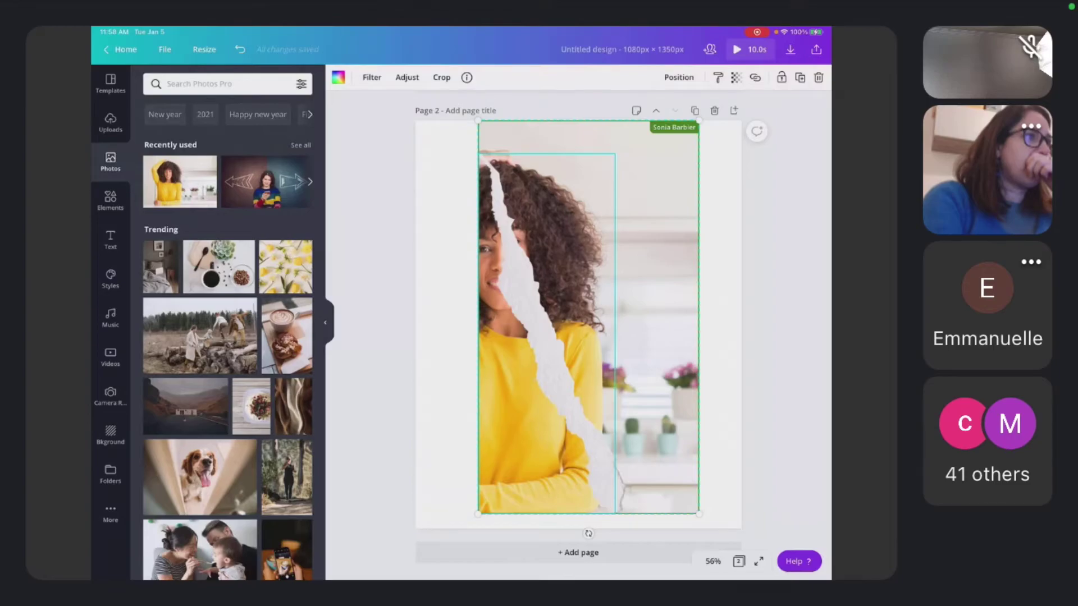
{"action": "key", "text": "Escape"}
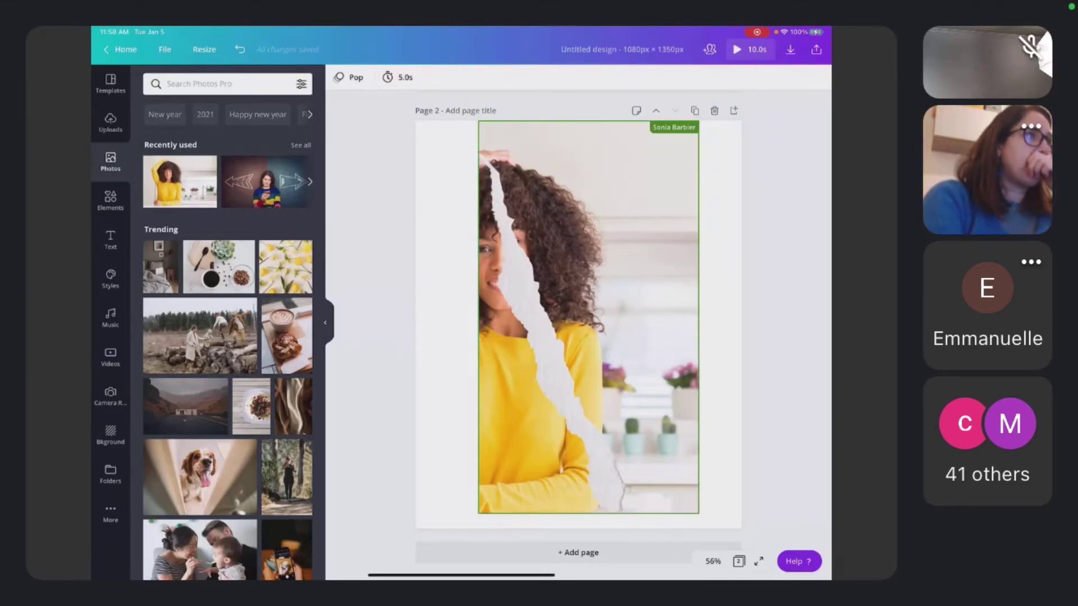
Browse the elements library down to Charts, view the whole chart collection, and return to the elements overview
{"action": "left_click", "coordinate": [110, 199]}
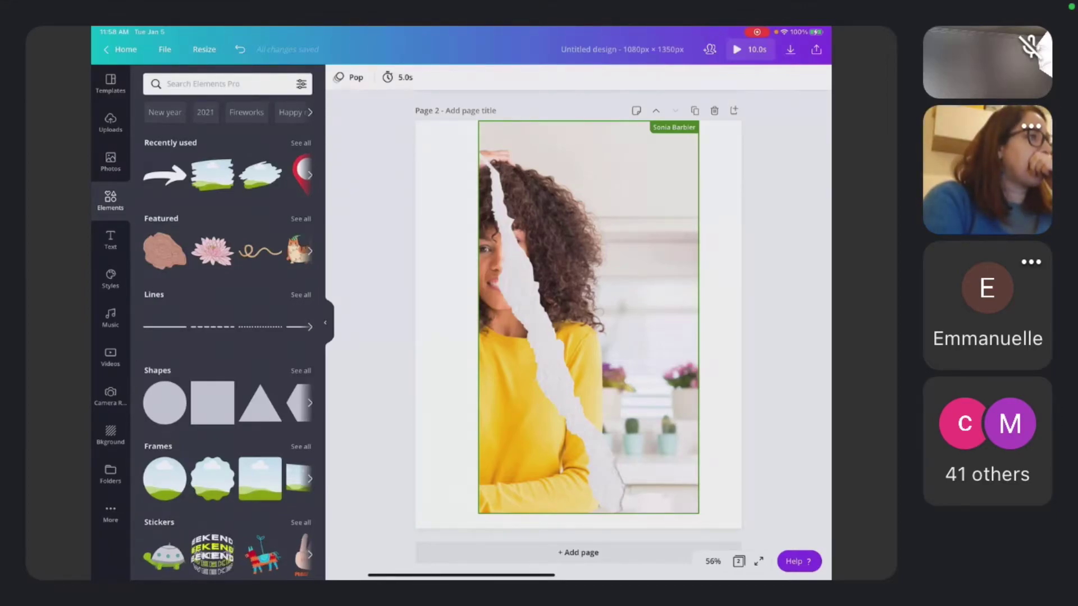
{"action": "scroll", "coordinate": [227, 337], "scroll_direction": "down", "scroll_amount": 6}
{"action": "left_click", "coordinate": [301, 243]}
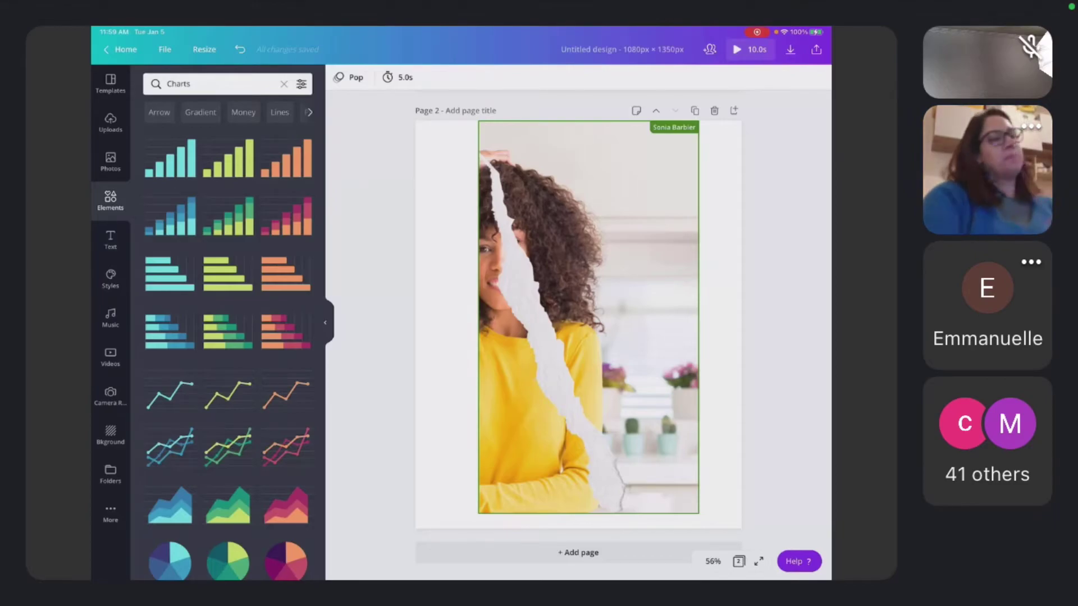
{"action": "left_click", "coordinate": [284, 84]}
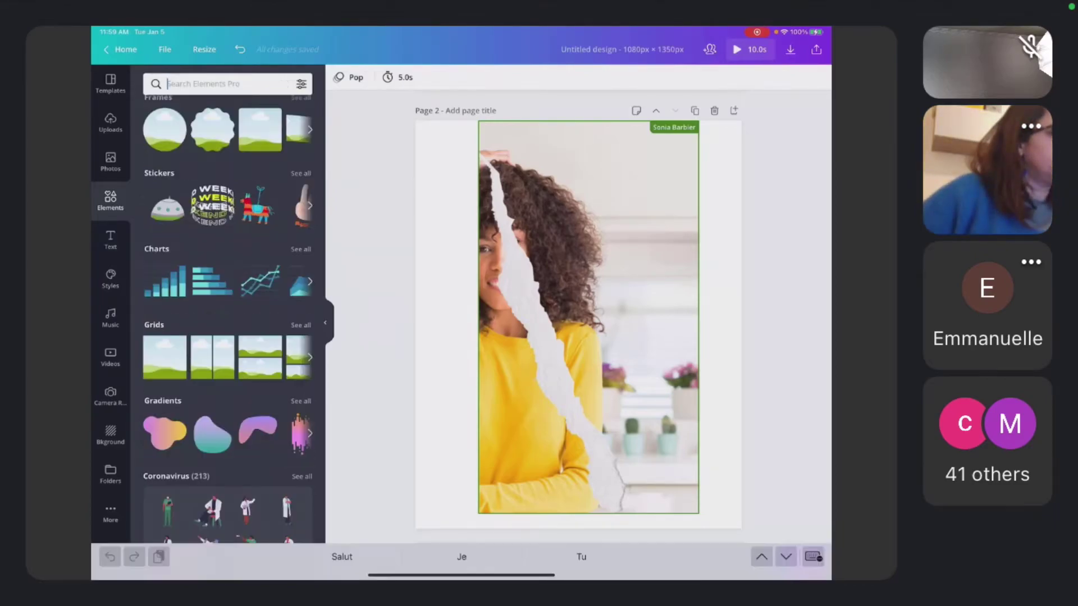
Add a third page to the design and search the elements library for "Line"
{"action": "left_click", "coordinate": [813, 557]}
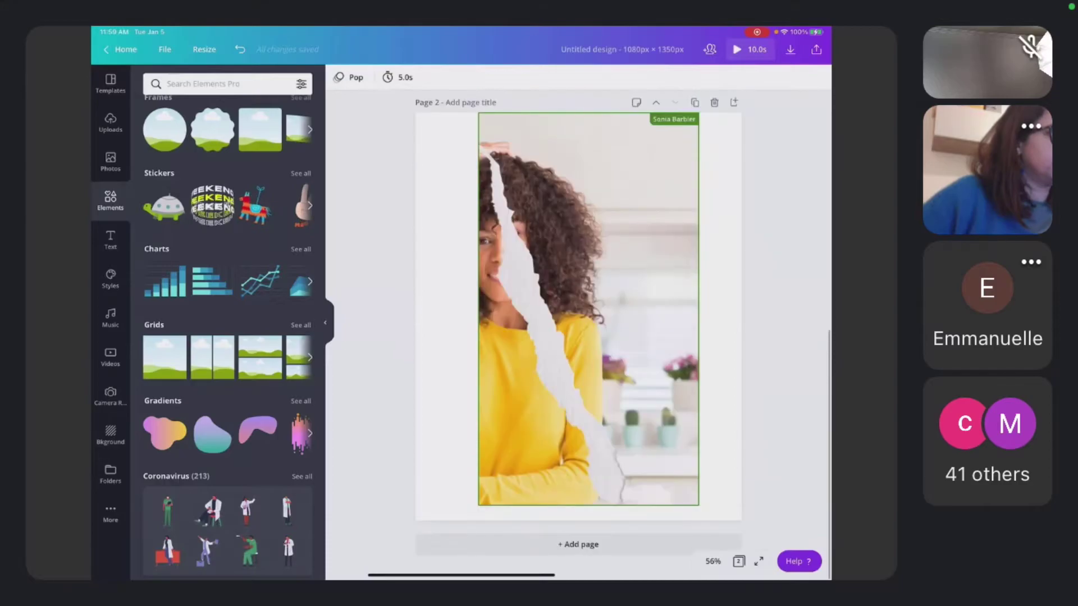
{"action": "left_click", "coordinate": [558, 544]}
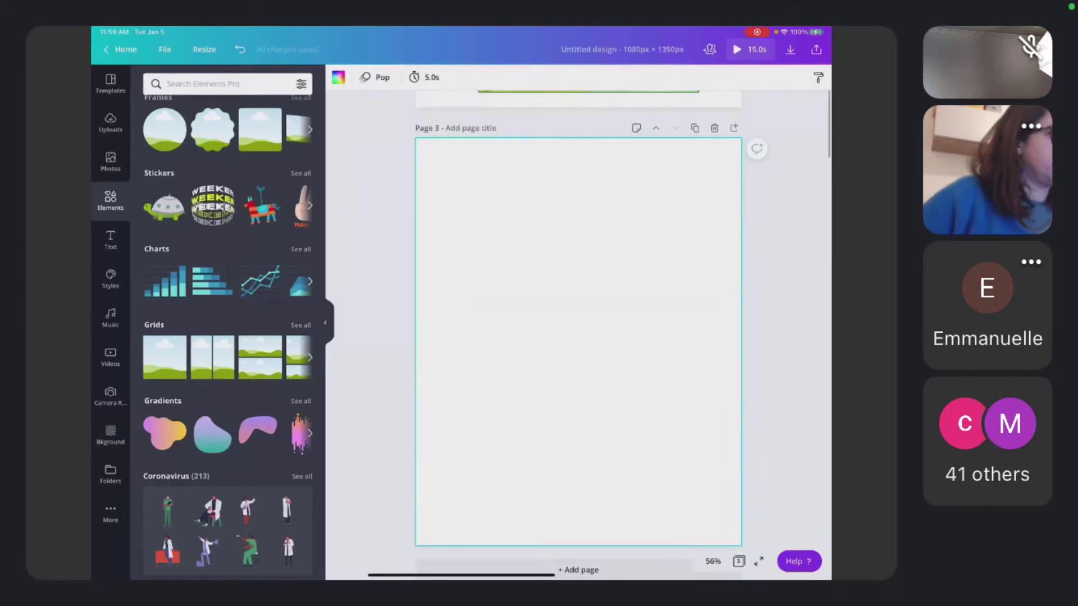
{"action": "left_click", "coordinate": [225, 84]}
{"action": "type", "text": "Line"}
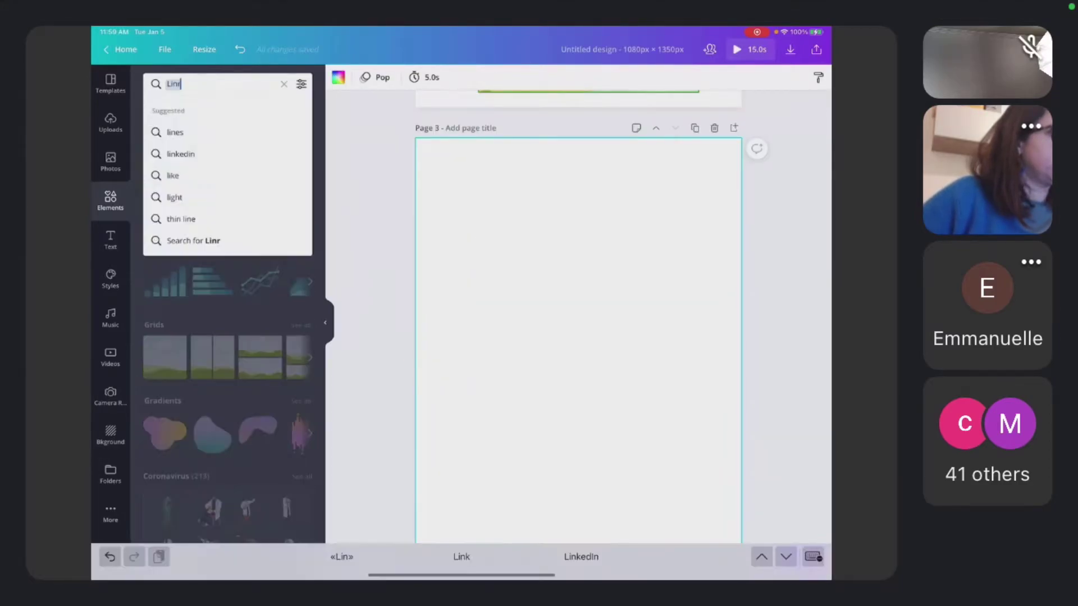
{"action": "key", "text": "Return"}
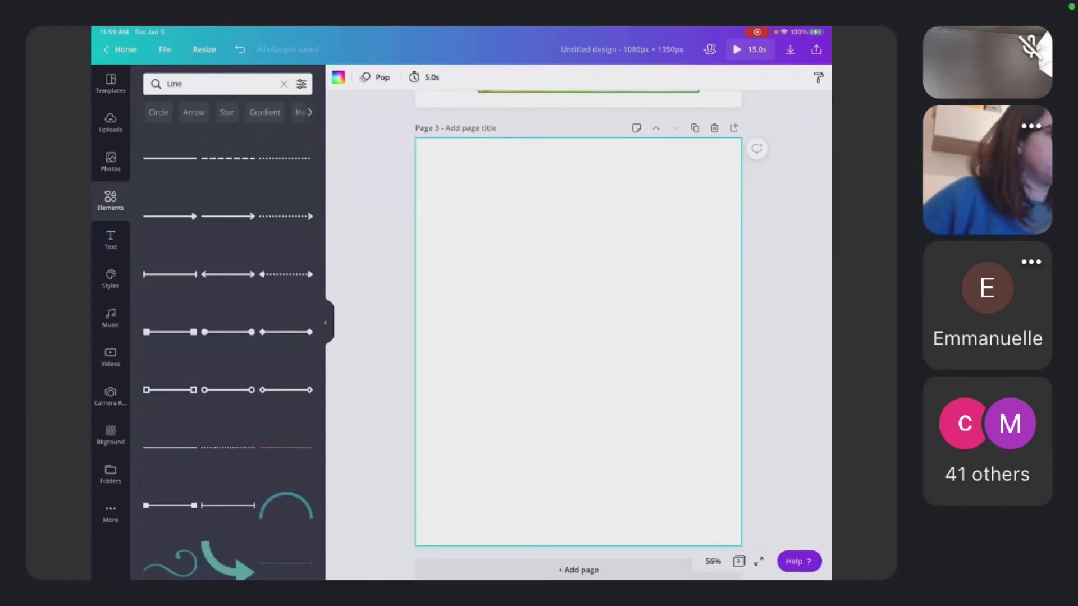
Place the plain solid line on page 3 and stretch it horizontally across most of the page width
{"action": "left_click", "coordinate": [170, 158]}
{"action": "left_click_drag", "start_coordinate": [705, 339], "coordinate": [498, 338]}
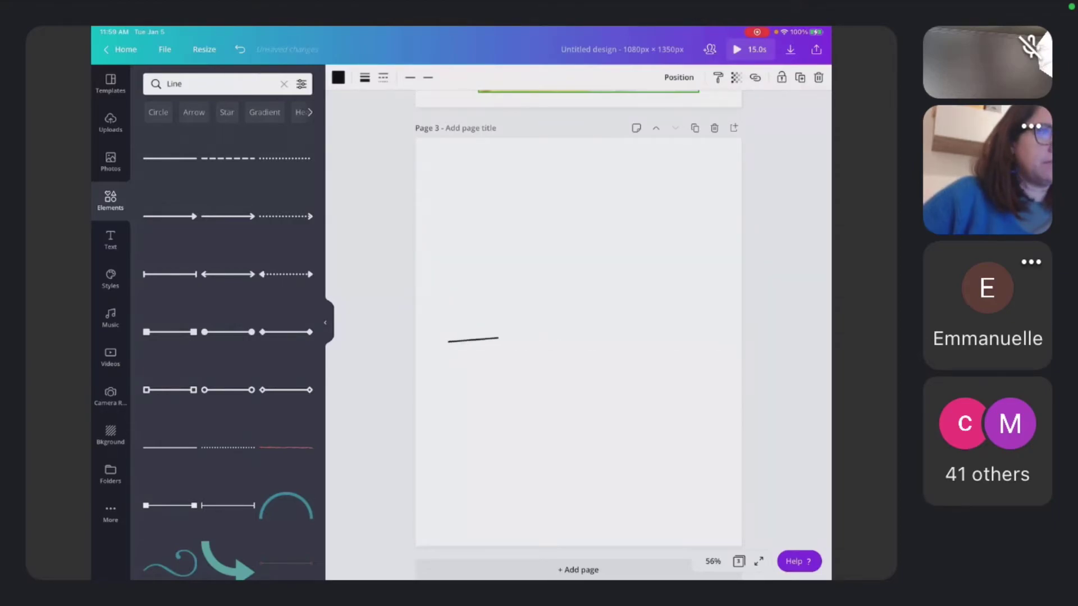
{"action": "left_click_drag", "start_coordinate": [498, 338], "coordinate": [713, 342]}
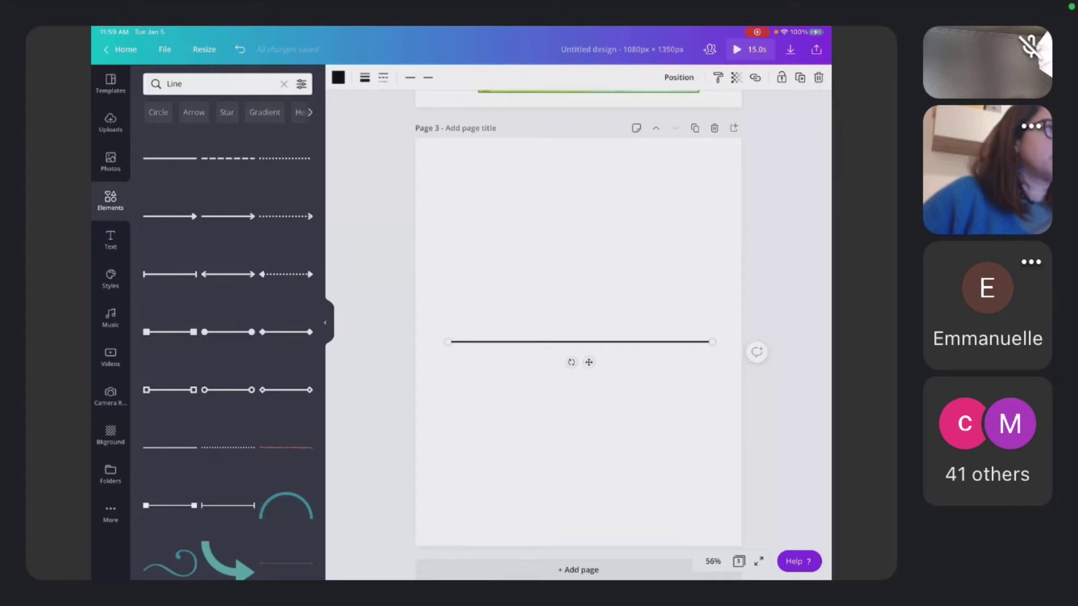
Thin the line's weight and try the dashed and dotted styles, finishing on the first solid style
{"action": "left_click", "coordinate": [364, 76]}
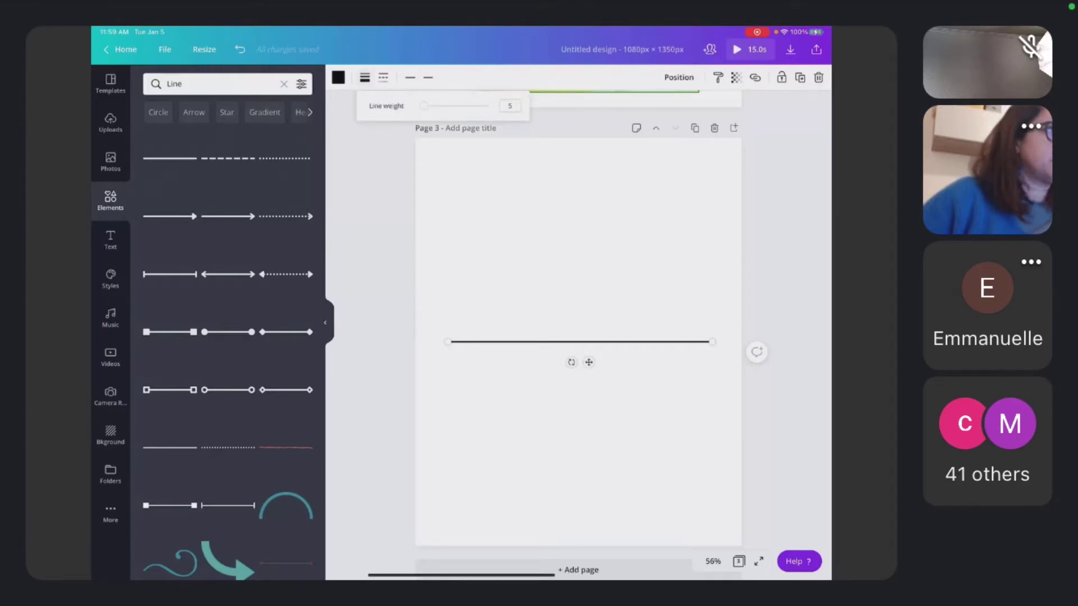
{"action": "mouse_move", "coordinate": [425, 106]}
{"action": "left_mouse_down"}
{"action": "mouse_move", "coordinate": [469, 106]}
{"action": "mouse_move", "coordinate": [421, 106]}
{"action": "left_mouse_up"}
{"action": "left_click", "coordinate": [364, 77]}
{"action": "left_click", "coordinate": [383, 77]}
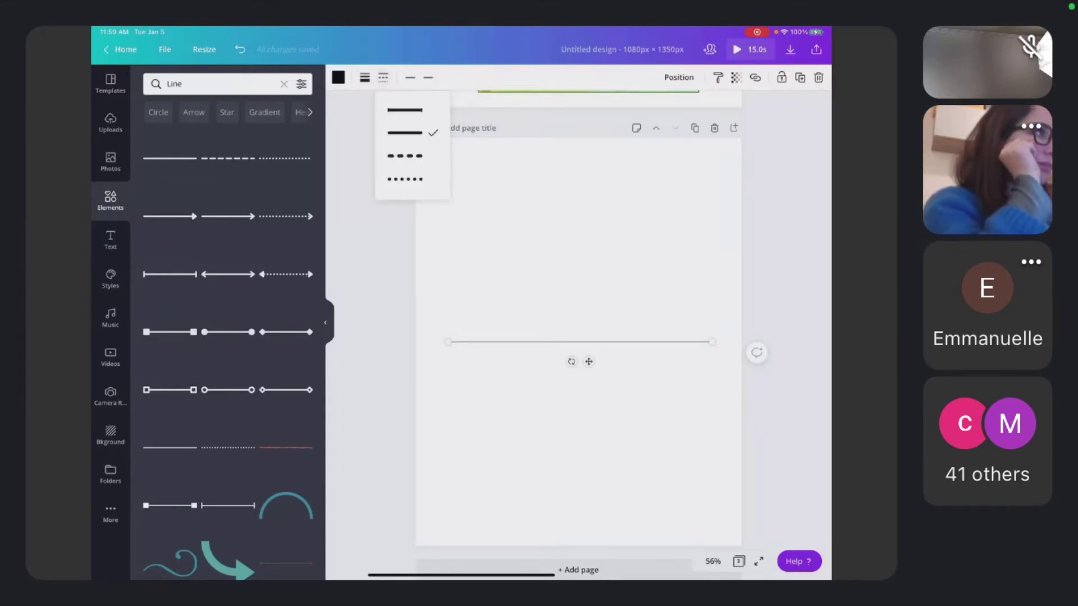
{"action": "left_click", "coordinate": [404, 155]}
{"action": "left_click", "coordinate": [405, 179]}
{"action": "left_click", "coordinate": [405, 110]}
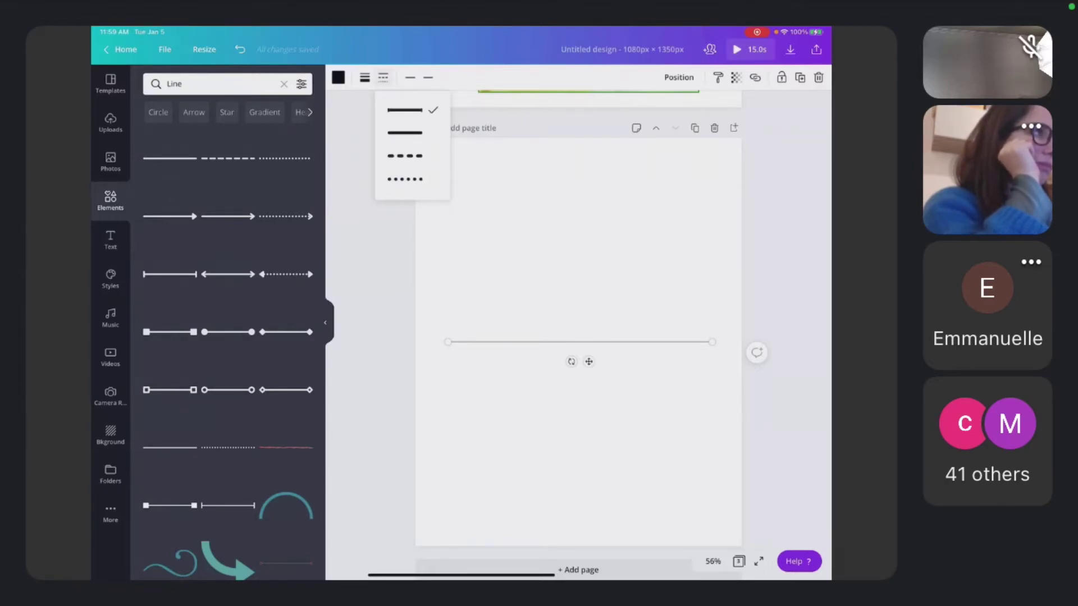
{"action": "key", "text": "Escape"}
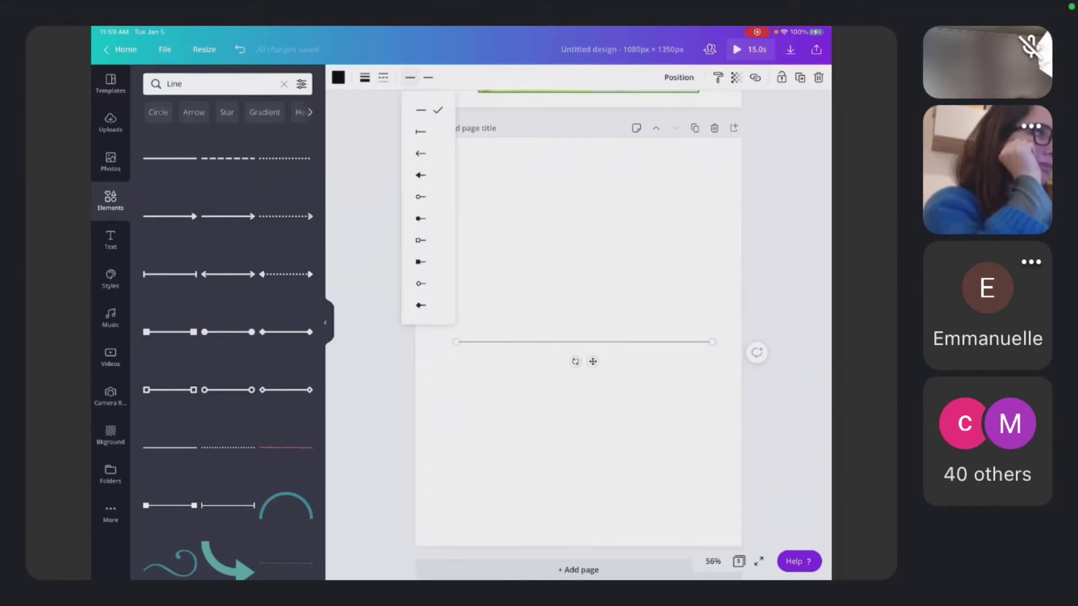
Give the line's left end an open arrowhead and increase its line weight to 36
{"action": "left_click", "coordinate": [421, 153]}
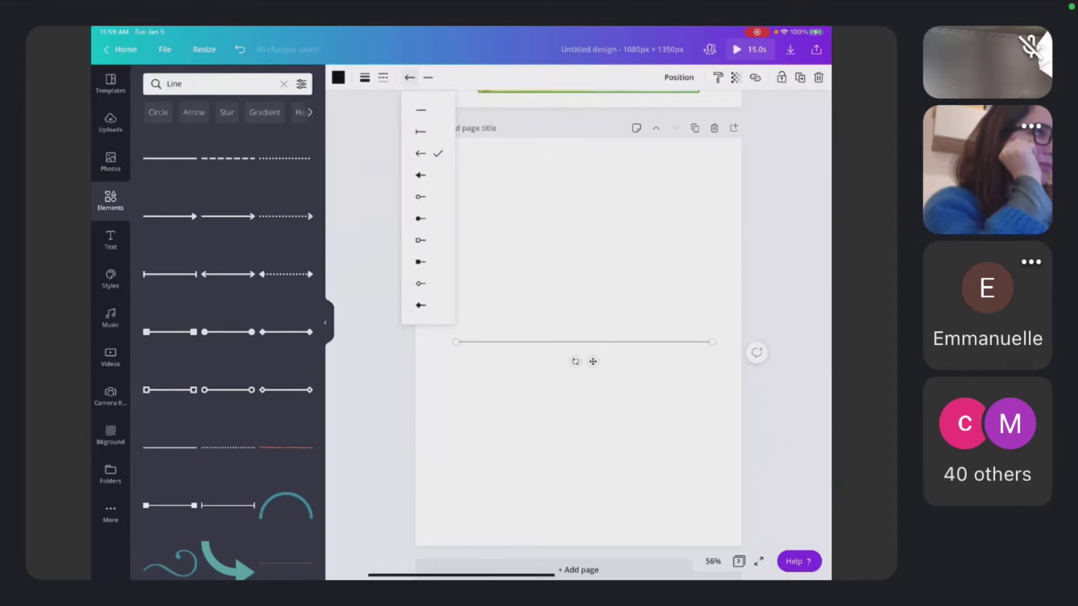
{"action": "left_click", "coordinate": [579, 241]}
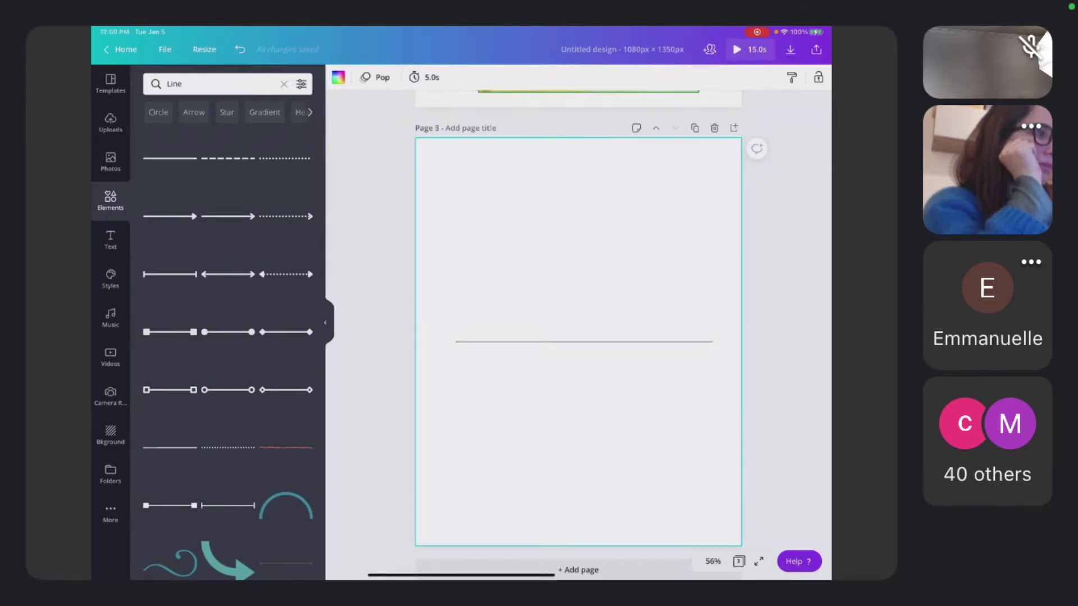
{"action": "left_click", "coordinate": [584, 341]}
{"action": "left_click", "coordinate": [364, 77]}
{"action": "mouse_move", "coordinate": [425, 105]}
{"action": "left_mouse_down"}
{"action": "mouse_move", "coordinate": [458, 106]}
{"action": "mouse_move", "coordinate": [444, 106]}
{"action": "left_mouse_up"}
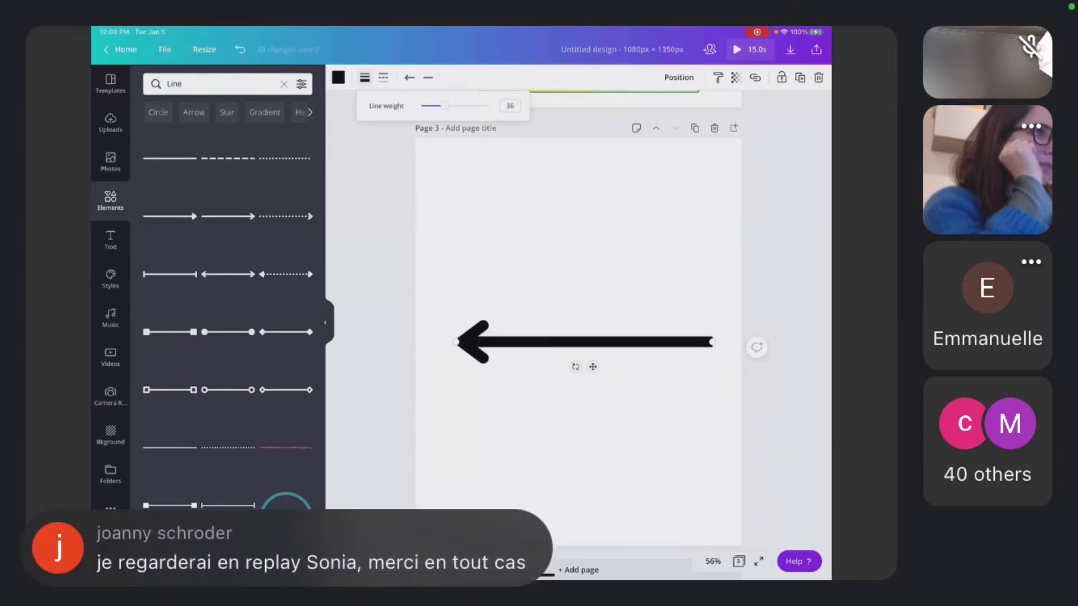
{"action": "key", "text": "Escape"}
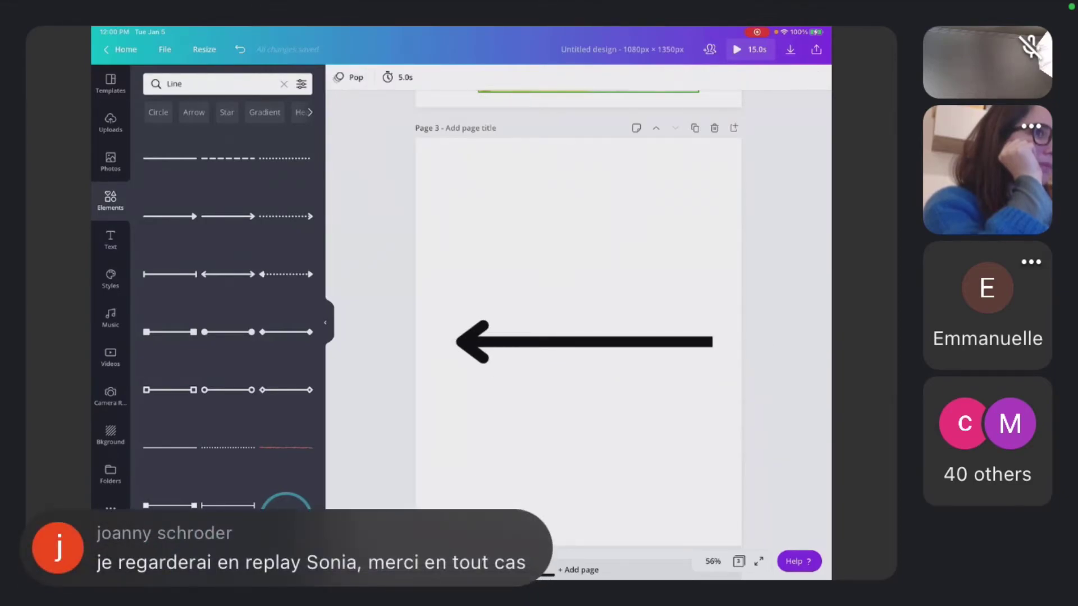
{"action": "left_click", "coordinate": [284, 84]}
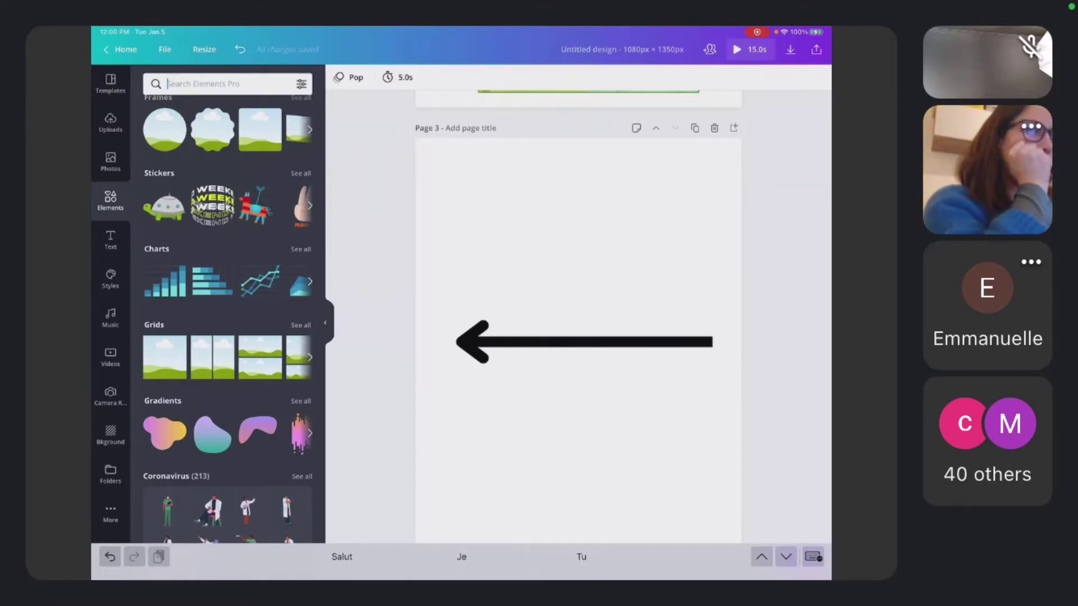
{"action": "scroll", "coordinate": [578, 315], "scroll_direction": "up", "scroll_amount": 8}
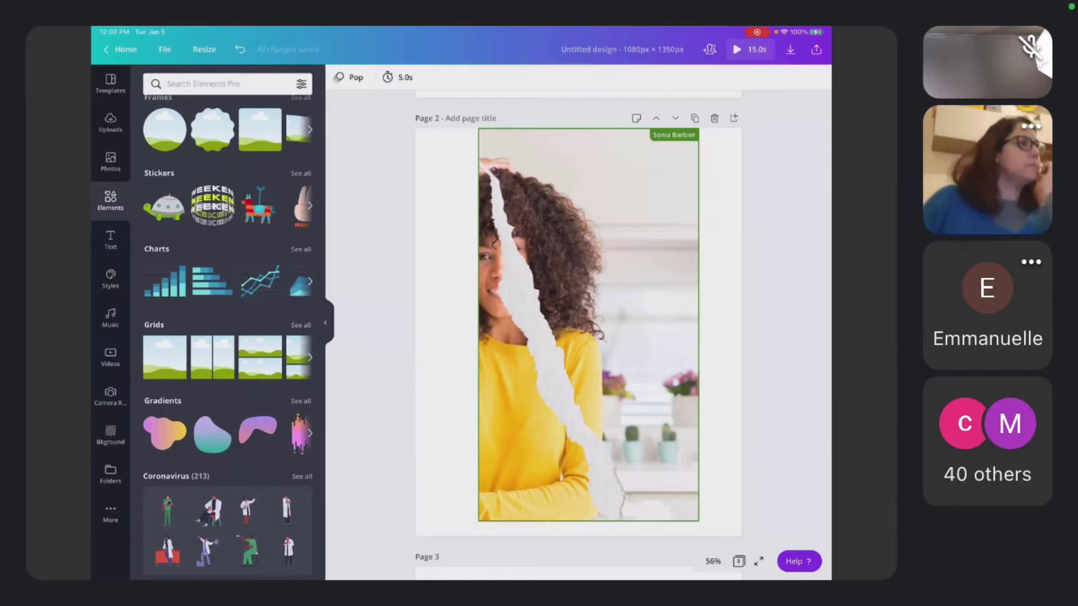
Browse the text font combinations and replace the arrow on page 3 with the "Marlborough PINOT NOIR 2009" combination
{"action": "left_click", "coordinate": [111, 240]}
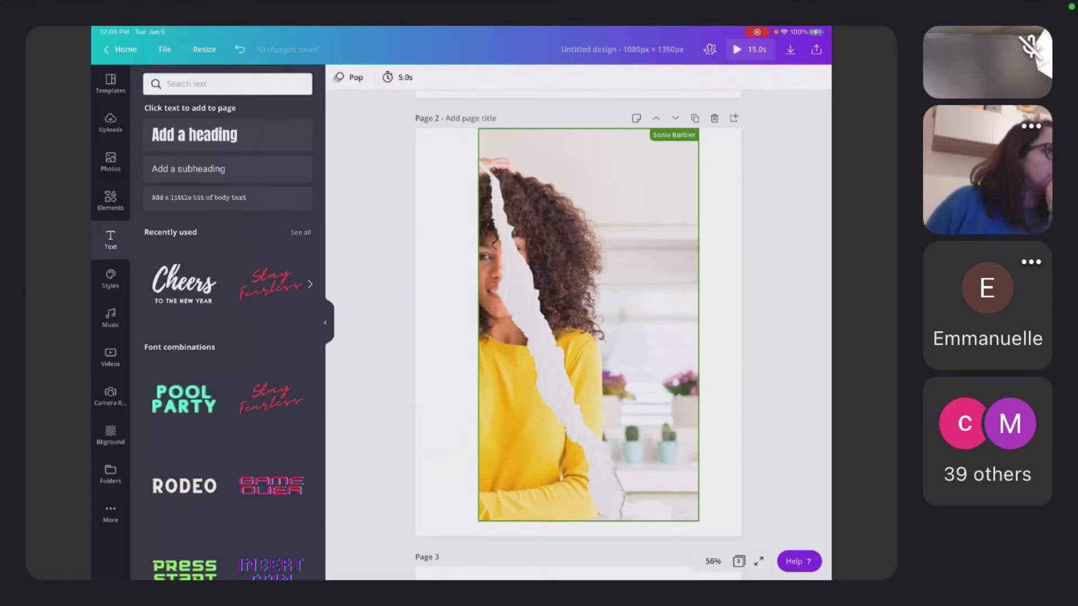
{"action": "scroll", "coordinate": [579, 329], "scroll_direction": "down", "scroll_amount": 5}
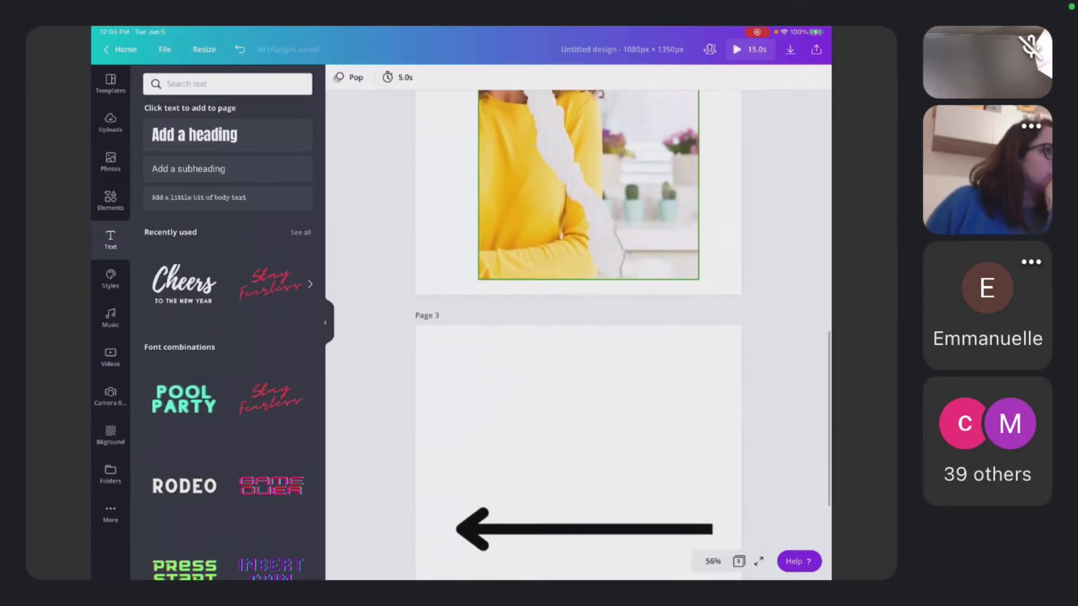
{"action": "scroll", "coordinate": [578, 328], "scroll_direction": "down", "scroll_amount": 4}
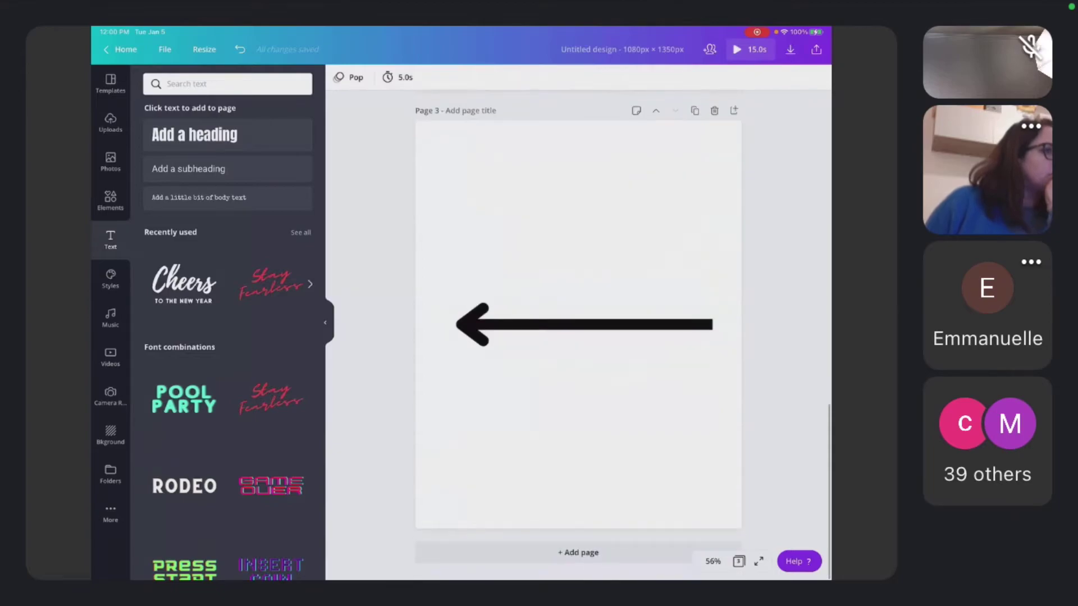
{"action": "scroll", "coordinate": [227, 336], "scroll_direction": "down", "scroll_amount": 15}
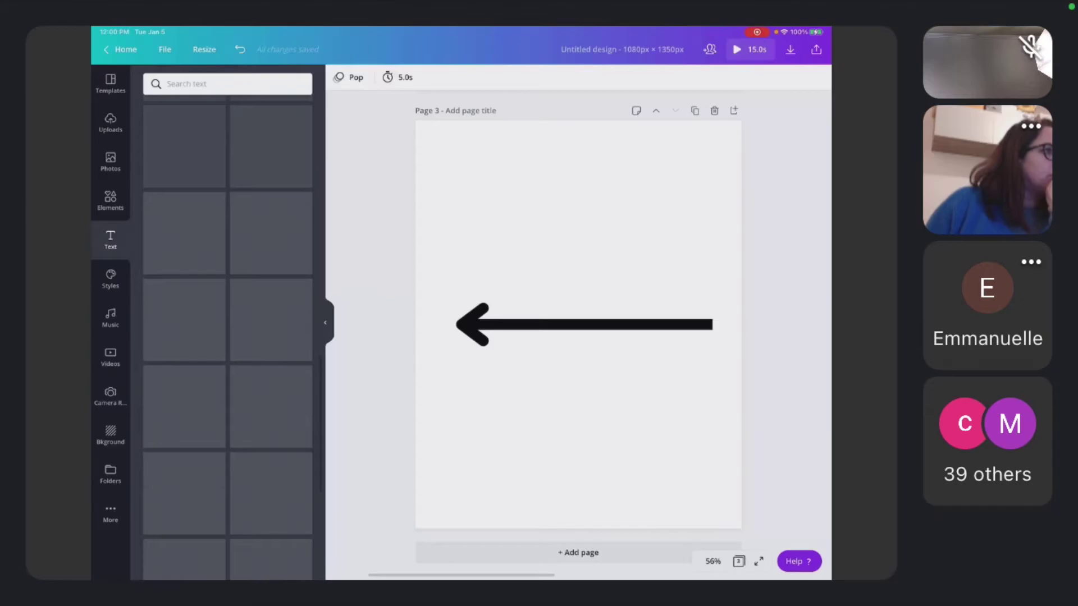
{"action": "scroll", "coordinate": [227, 337], "scroll_direction": "up", "scroll_amount": 2}
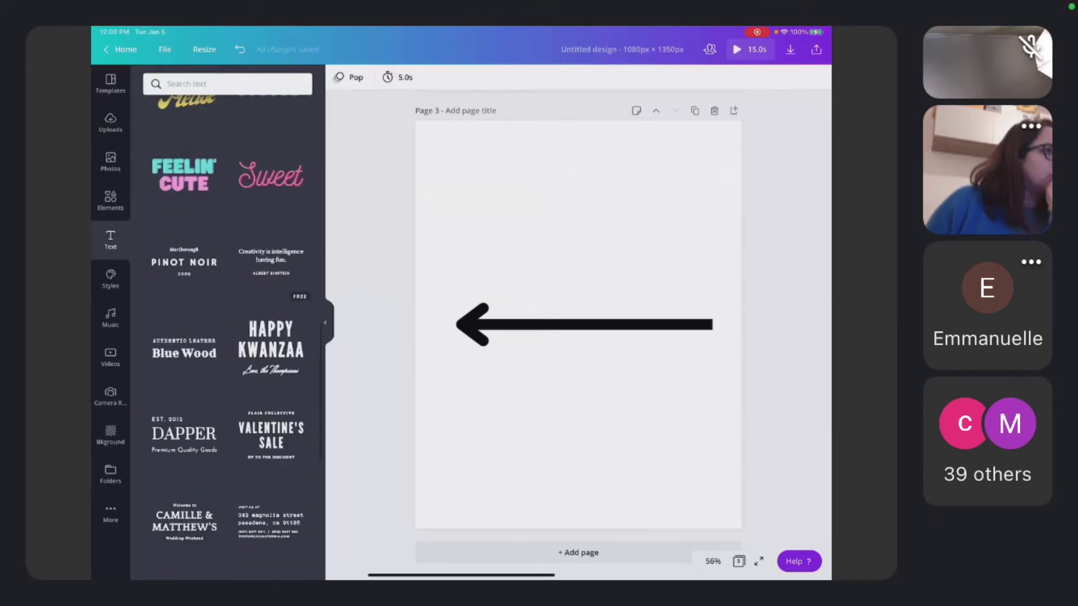
{"action": "scroll", "coordinate": [227, 336], "scroll_direction": "up", "scroll_amount": 2}
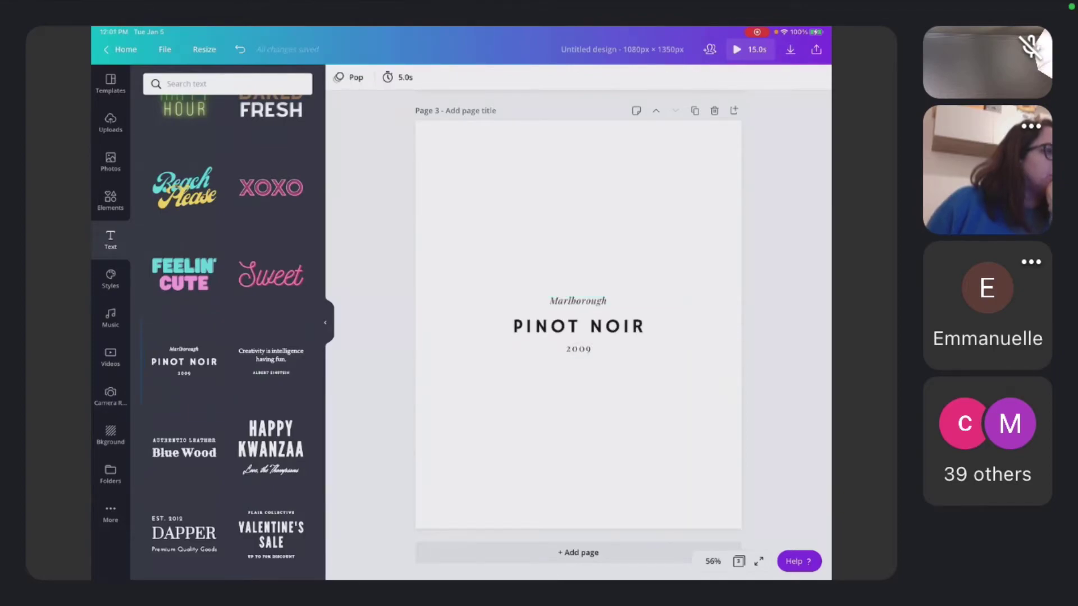
Enlarge the PINOT NOIR text group to nearly the page width, bringing its main line to font size 78.7
{"action": "left_click", "coordinate": [579, 326]}
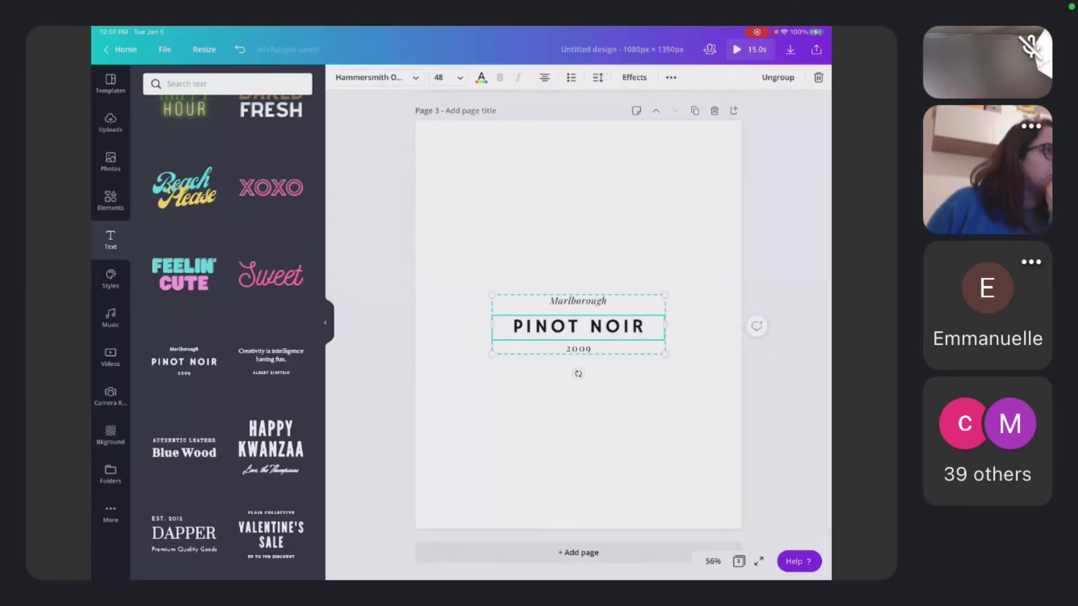
{"action": "left_click_drag", "start_coordinate": [665, 354], "coordinate": [721, 373]}
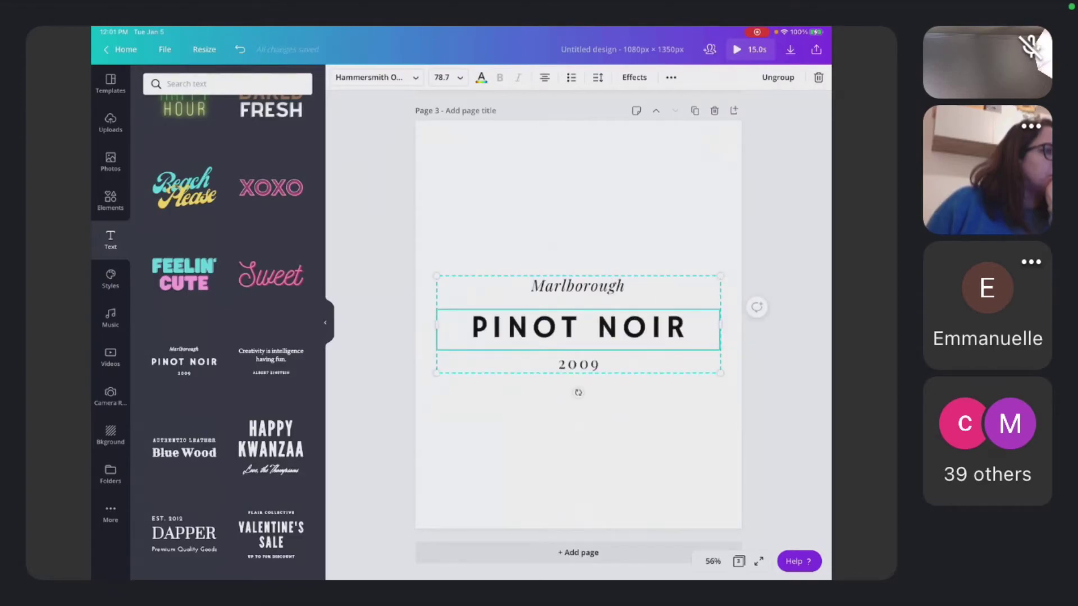
{"action": "key", "text": "Escape"}
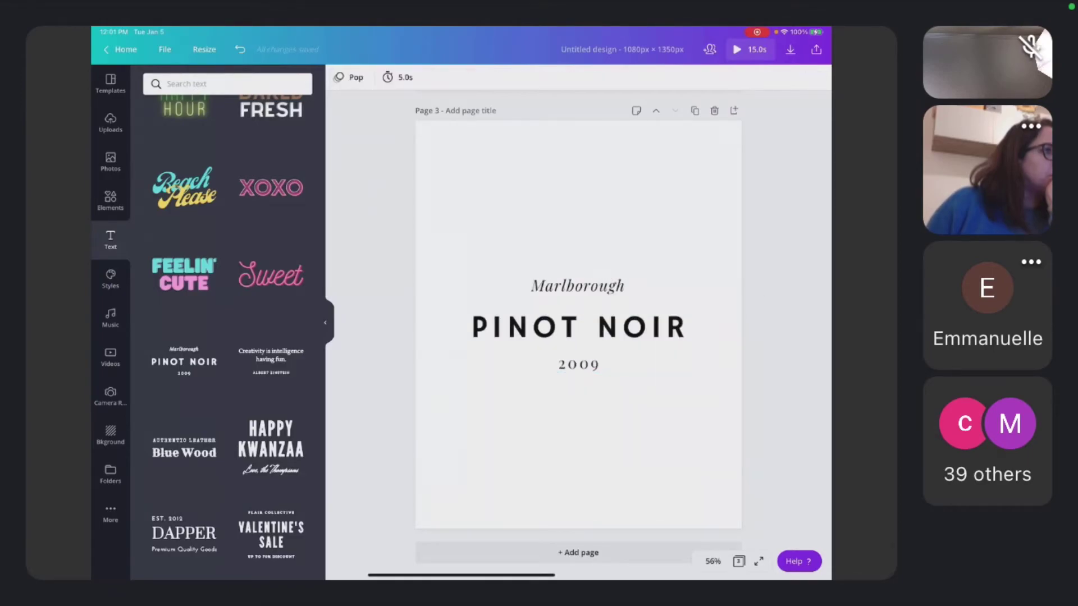
Ungroup the PINOT NOIR text combination and select each of its three lines separately
{"action": "left_click", "coordinate": [578, 327]}
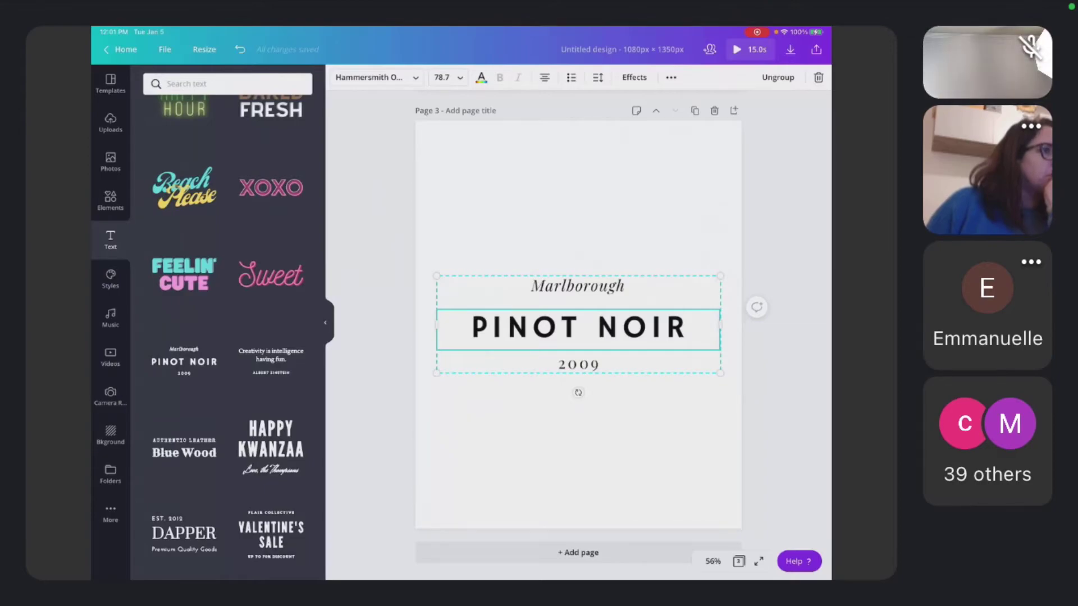
{"action": "left_click", "coordinate": [777, 77]}
{"action": "left_click", "coordinate": [579, 449]}
{"action": "left_click", "coordinate": [578, 340]}
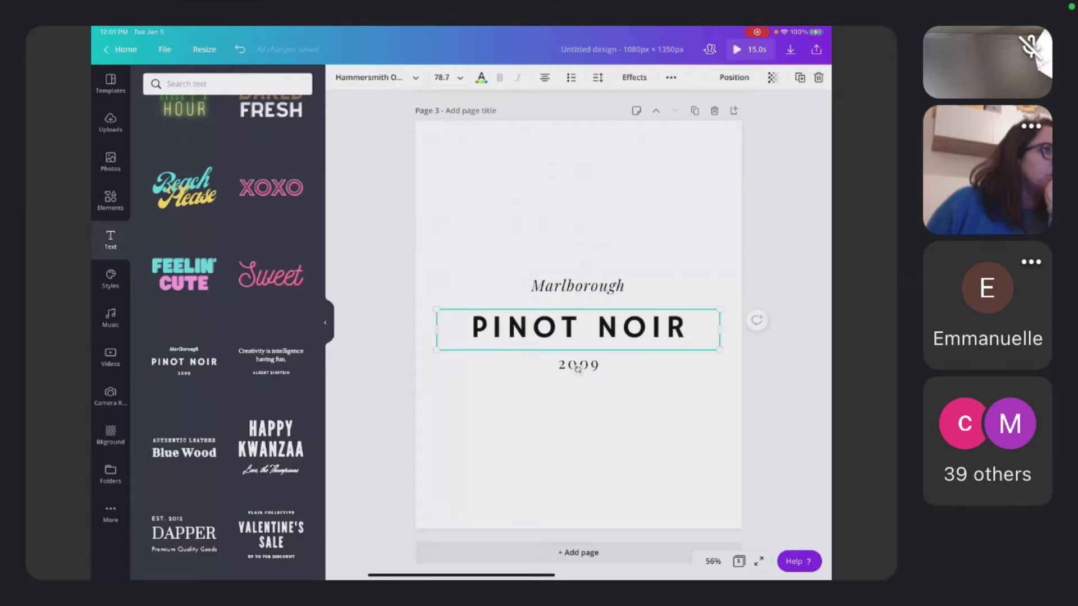
{"action": "left_click", "coordinate": [578, 366]}
{"action": "left_click", "coordinate": [579, 287]}
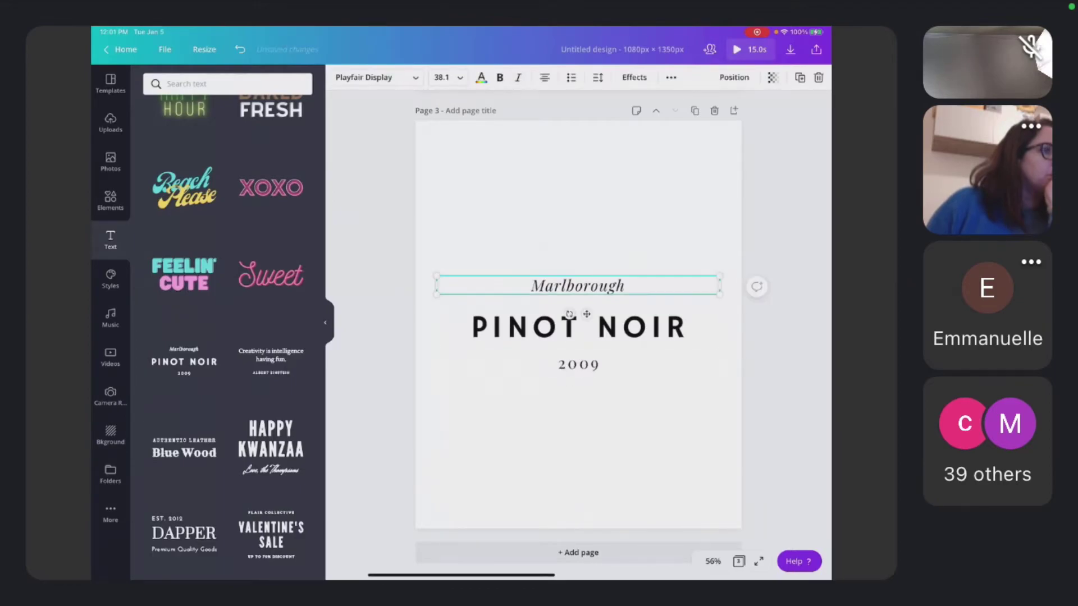
{"action": "left_click", "coordinate": [578, 326]}
{"action": "left_click", "coordinate": [578, 364]}
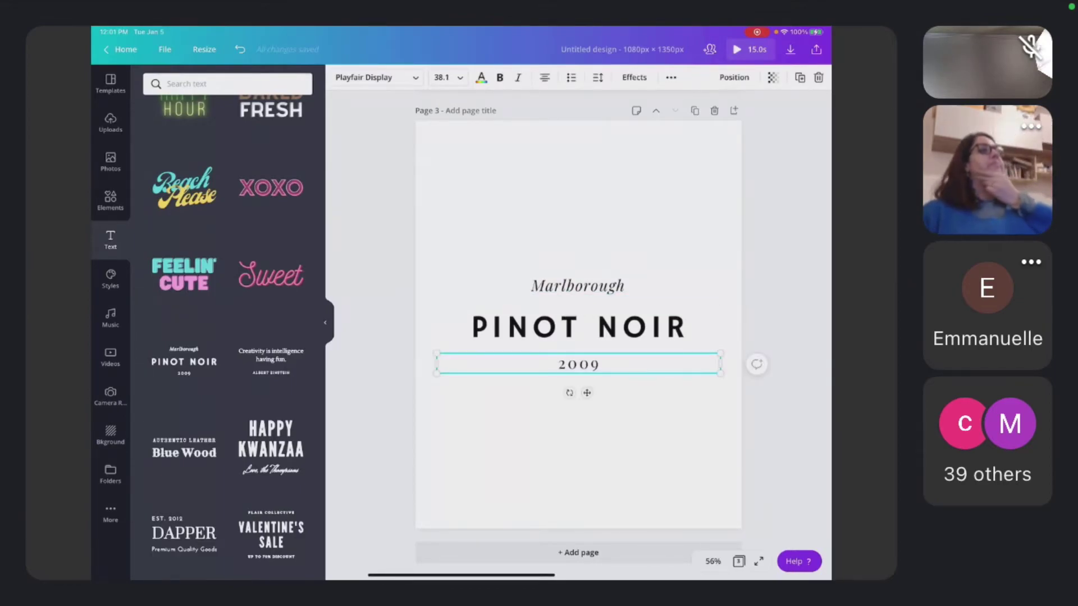
Select the "Marlborough", "PINOT NOIR" and "2009" lines one after another as independent text elements
{"action": "left_click", "coordinate": [578, 327]}
{"action": "left_click", "coordinate": [578, 287]}
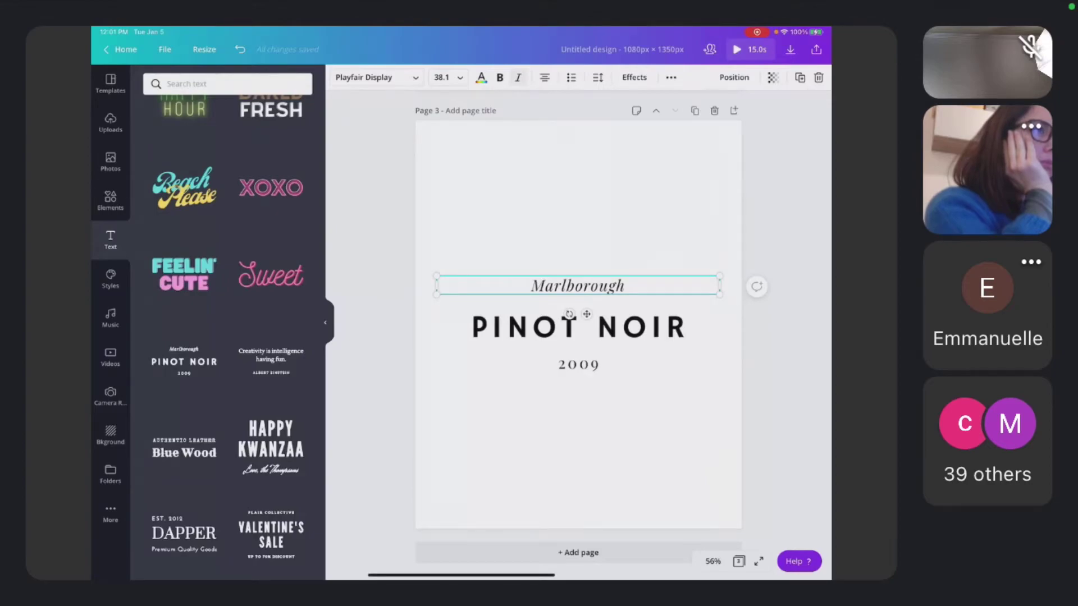
{"action": "left_click", "coordinate": [578, 326]}
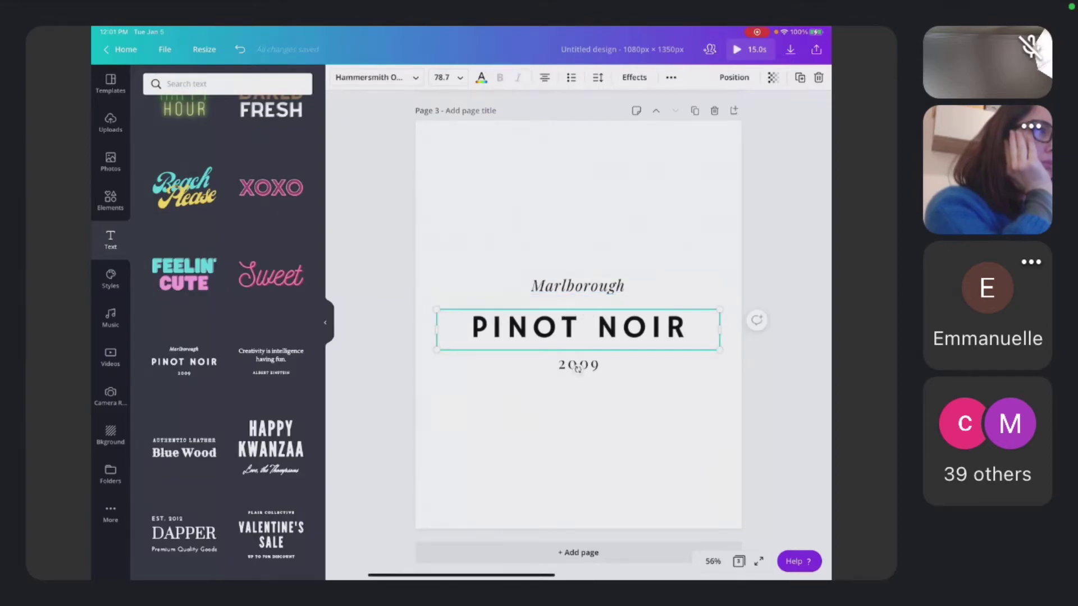
{"action": "left_click", "coordinate": [578, 364]}
{"action": "left_click", "coordinate": [577, 286]}
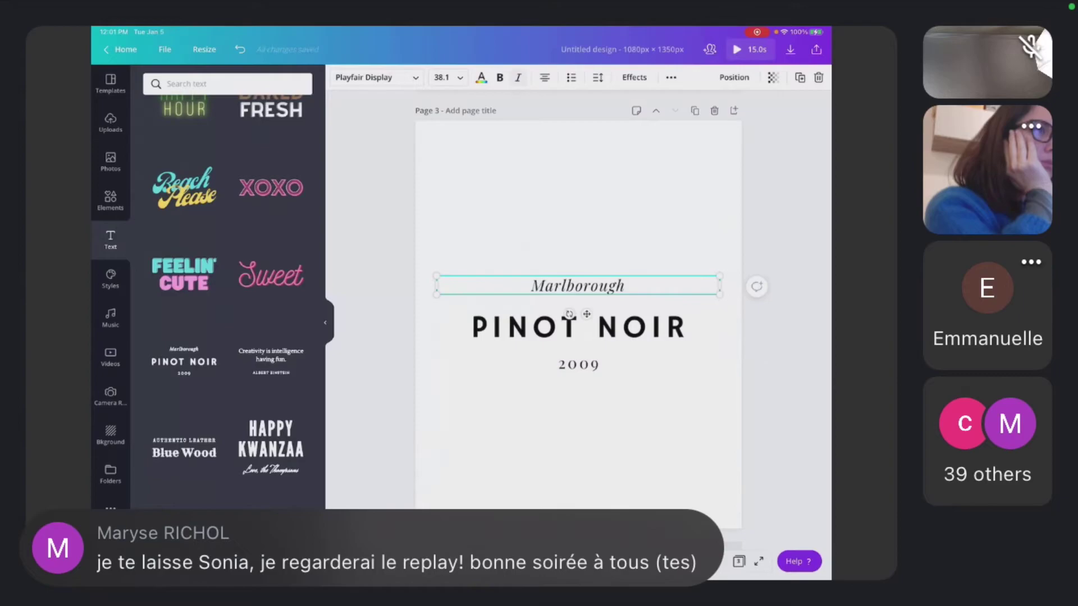
{"action": "left_click", "coordinate": [578, 326]}
{"action": "left_click", "coordinate": [578, 364]}
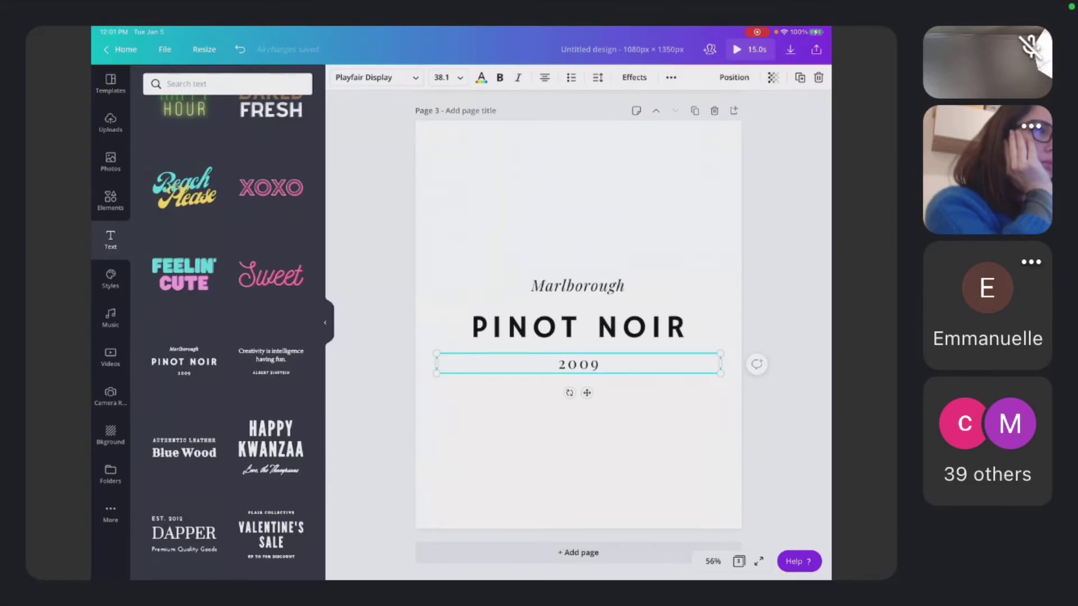
Try to select the three text lines on page 3 together as one multiple selection
{"action": "left_click", "coordinate": [577, 286]}
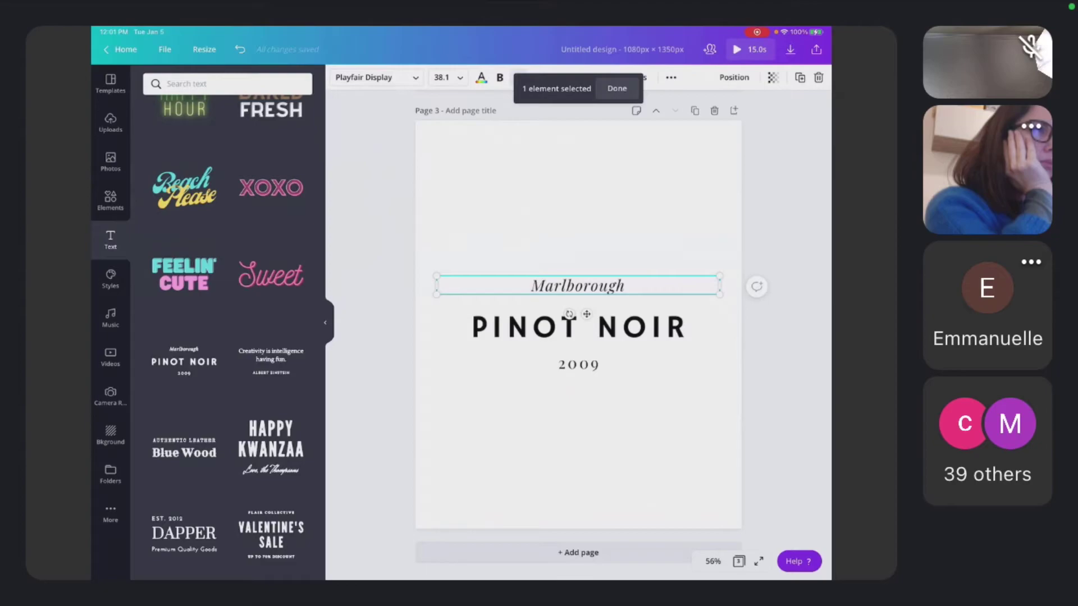
{"action": "left_click", "coordinate": [578, 327]}
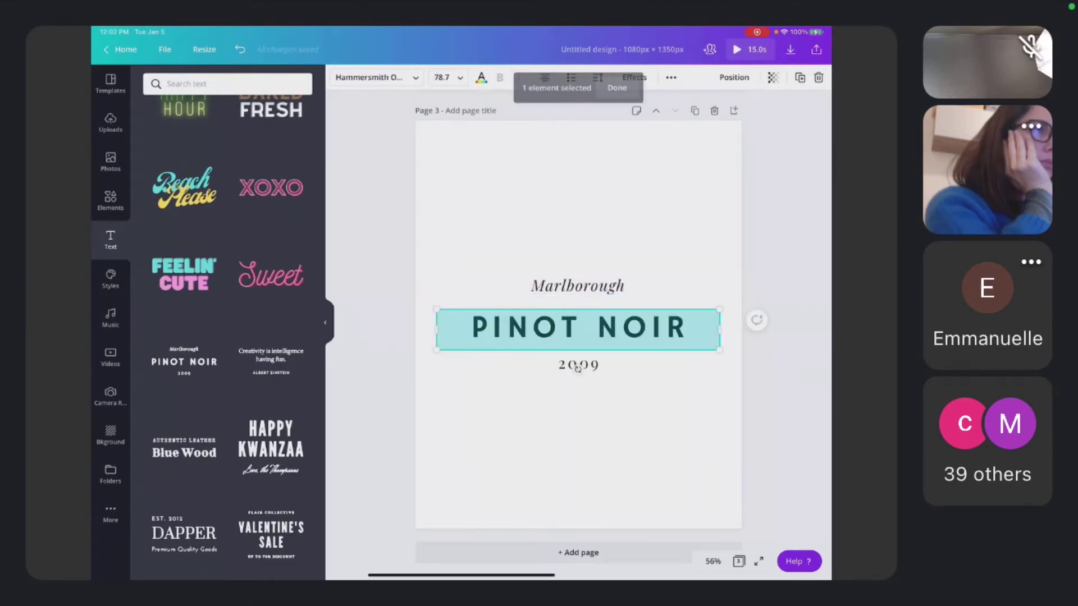
{"action": "left_click", "coordinate": [568, 314]}
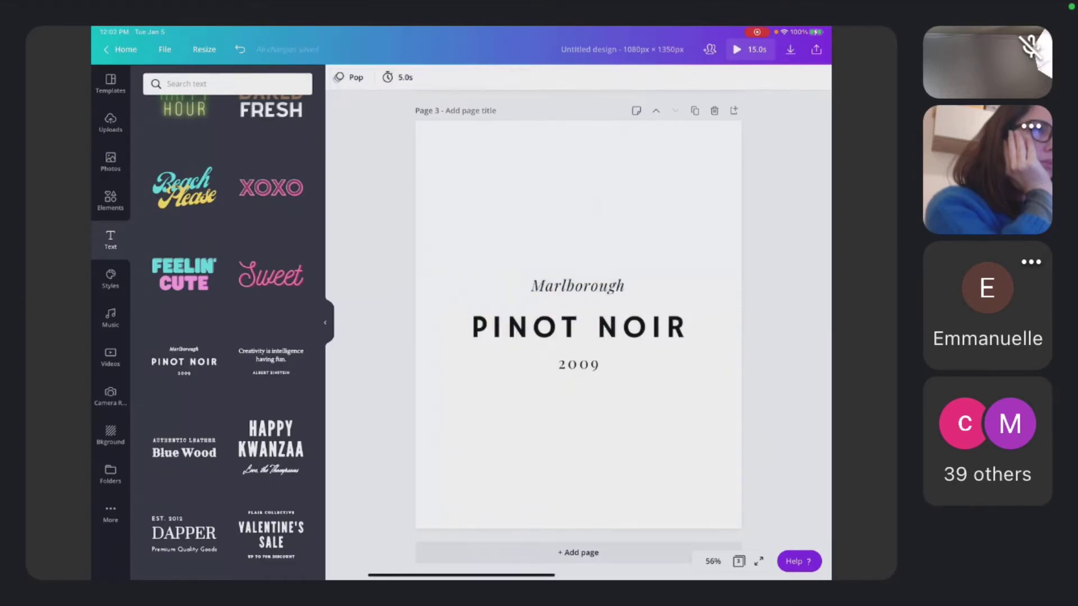
{"action": "left_click", "coordinate": [578, 336]}
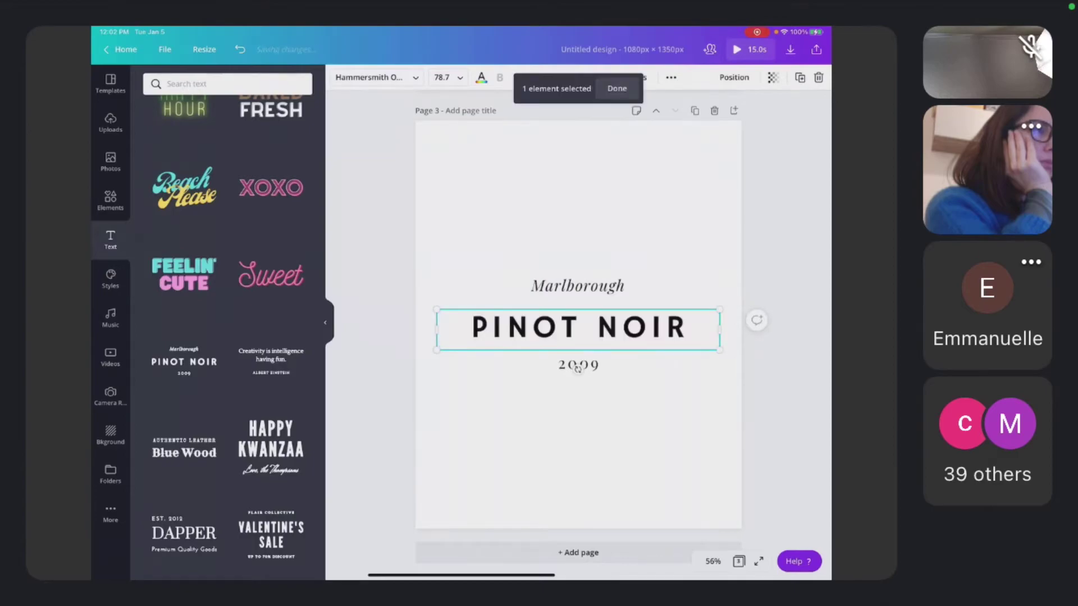
{"action": "left_click", "coordinate": [578, 369]}
{"action": "left_click", "coordinate": [578, 286]}
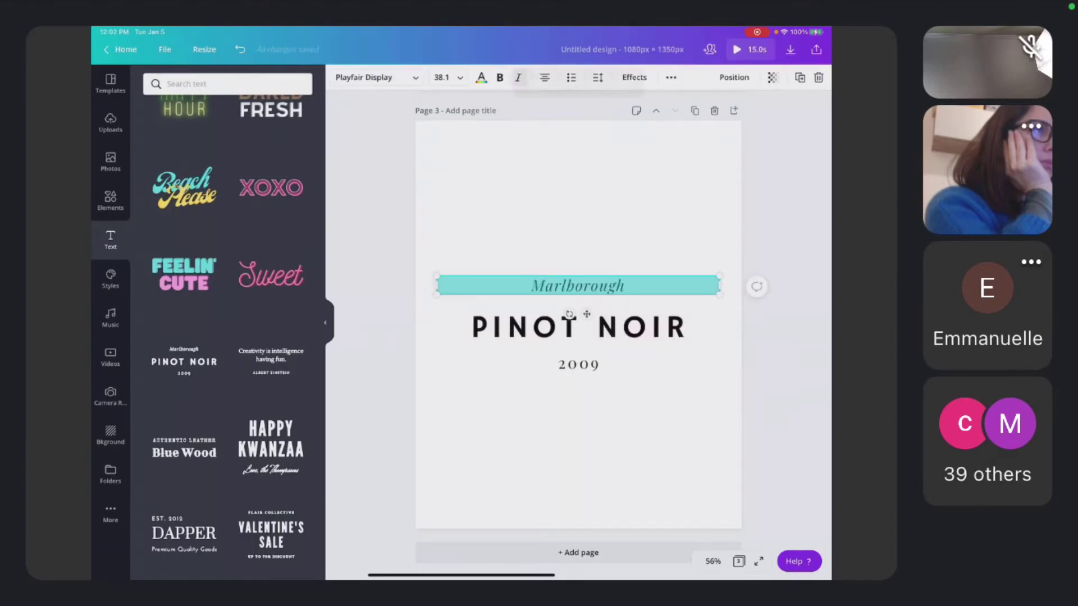
{"action": "left_click", "coordinate": [578, 327], "text": "shift"}
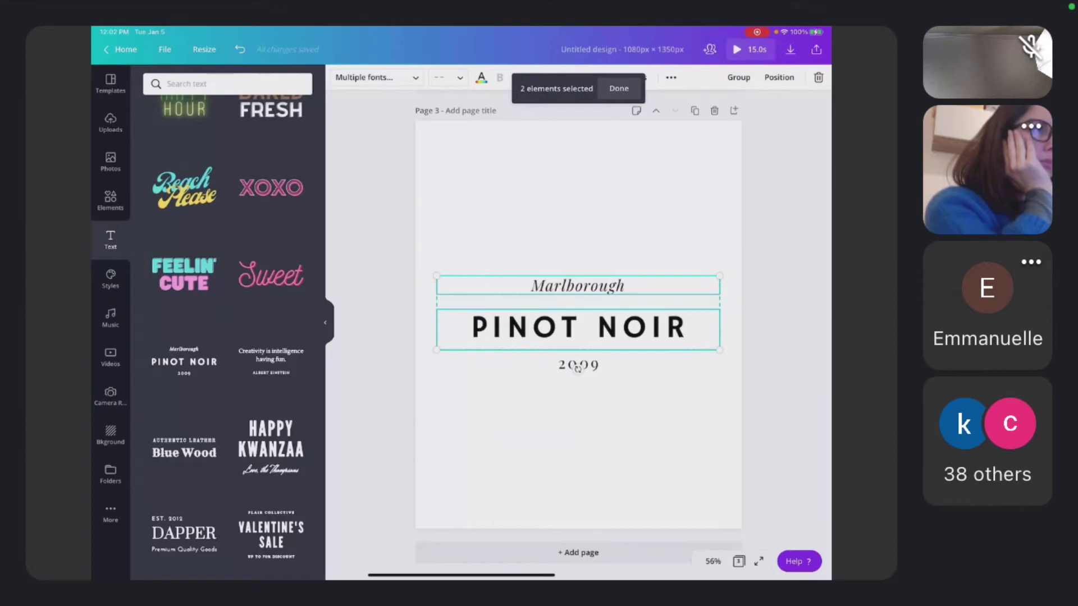
{"action": "left_click", "coordinate": [577, 369], "text": "shift"}
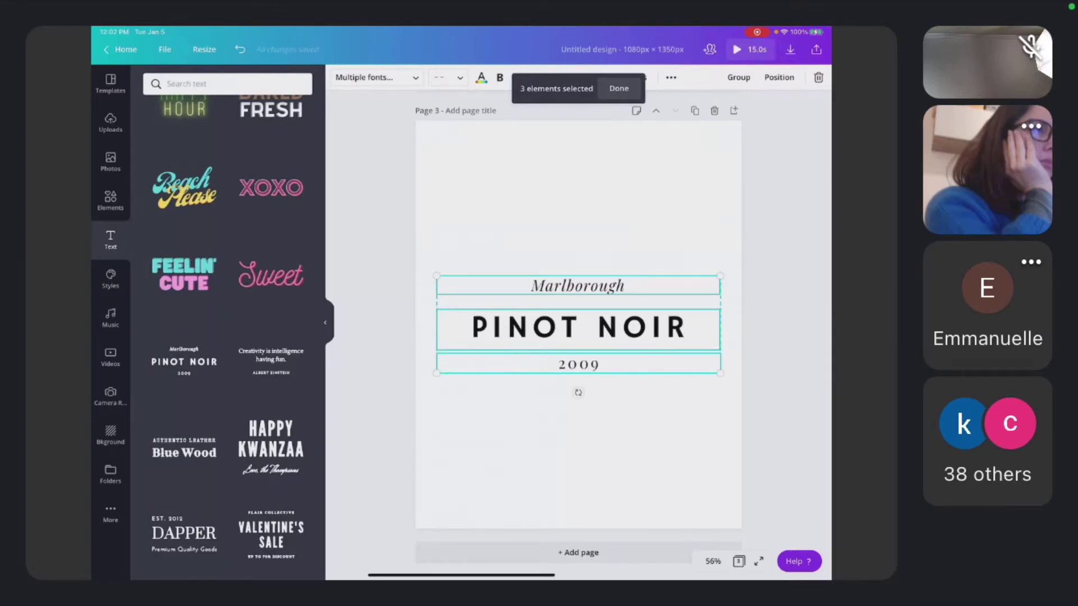
{"action": "left_click", "coordinate": [577, 393]}
Select all three text lines together, align them to the top, and apply even vertical spacing and Tidy up
{"action": "left_click", "coordinate": [577, 286]}
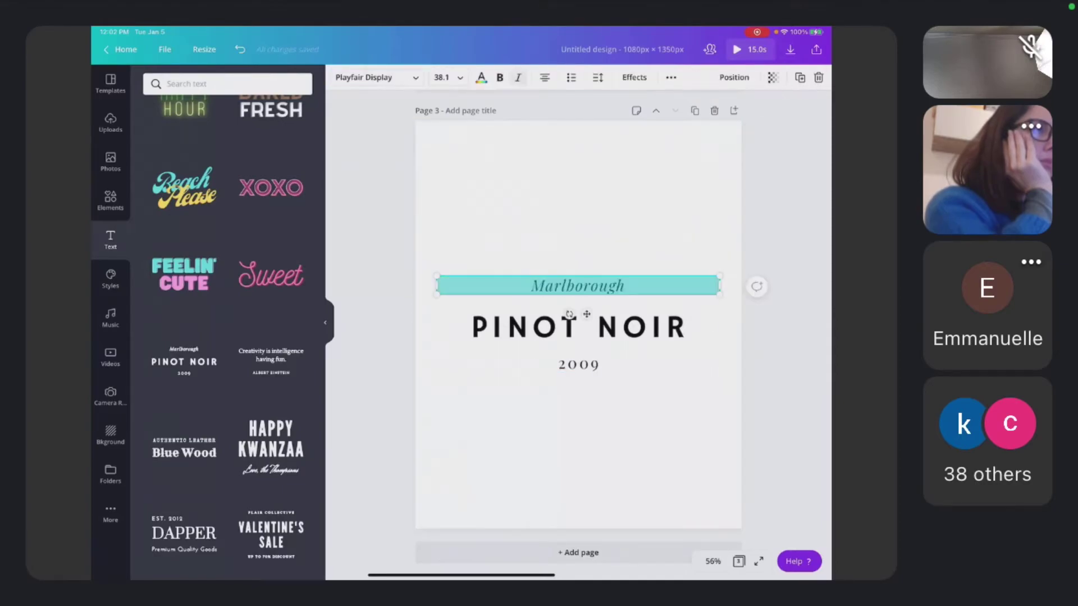
{"action": "left_click", "coordinate": [577, 326], "text": "shift"}
{"action": "left_click", "coordinate": [578, 364], "text": "shift"}
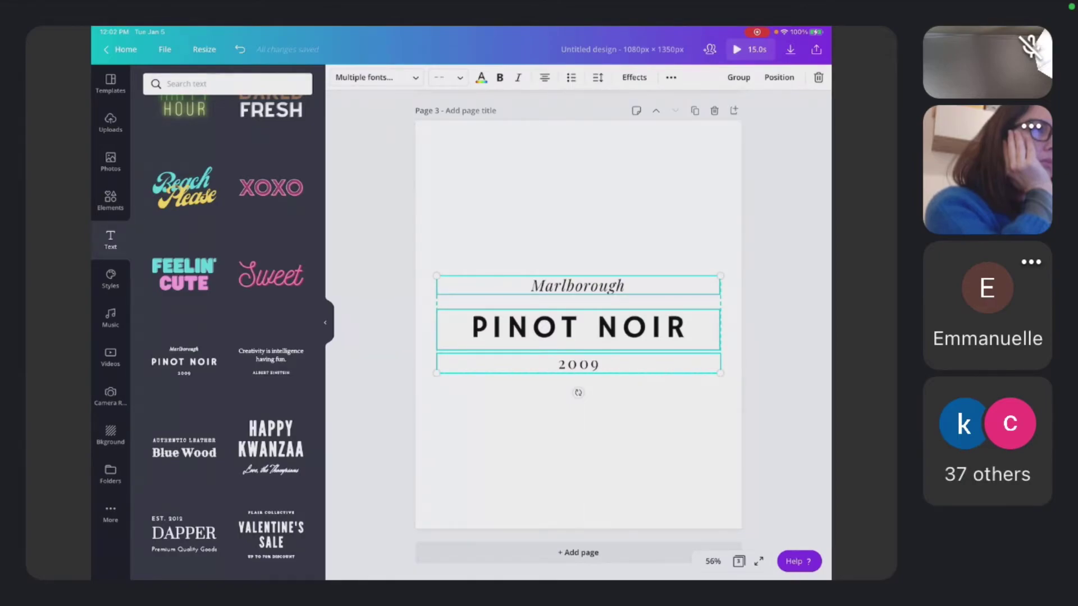
{"action": "left_click", "coordinate": [779, 78]}
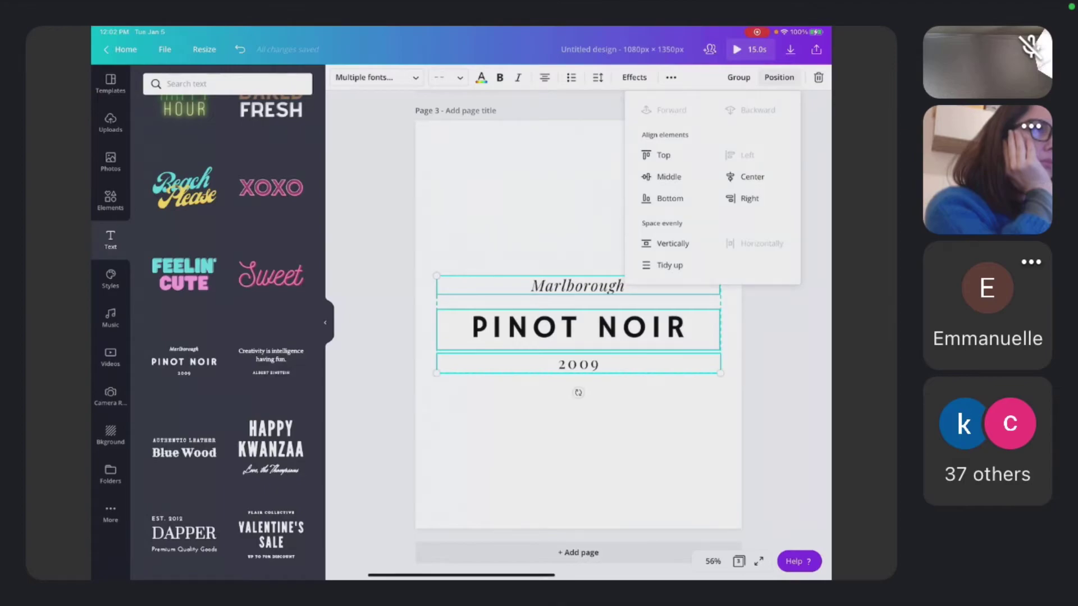
{"action": "left_click", "coordinate": [663, 155]}
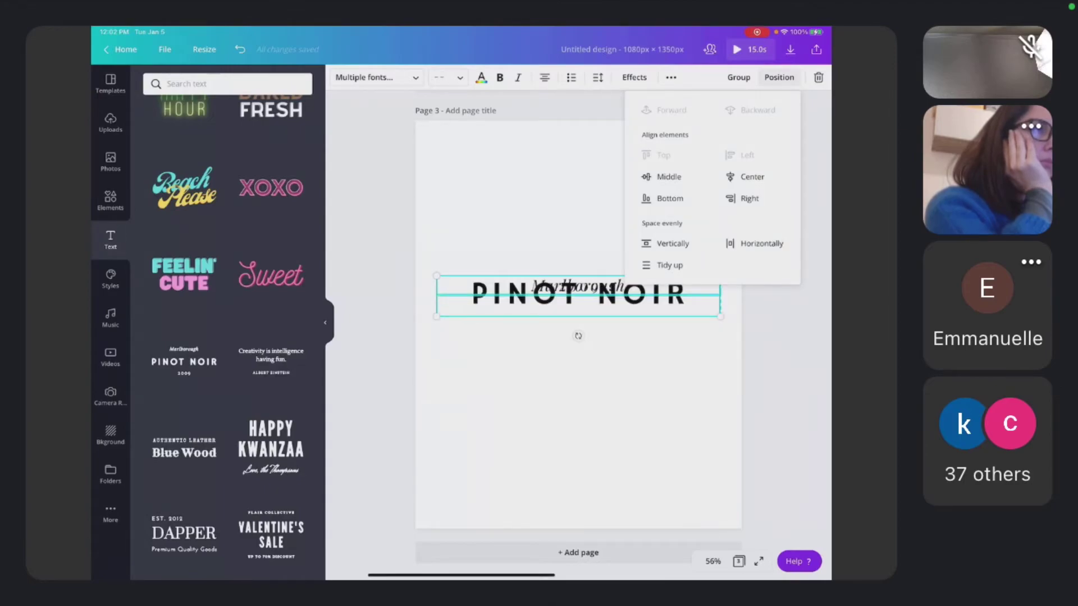
{"action": "left_click", "coordinate": [673, 243]}
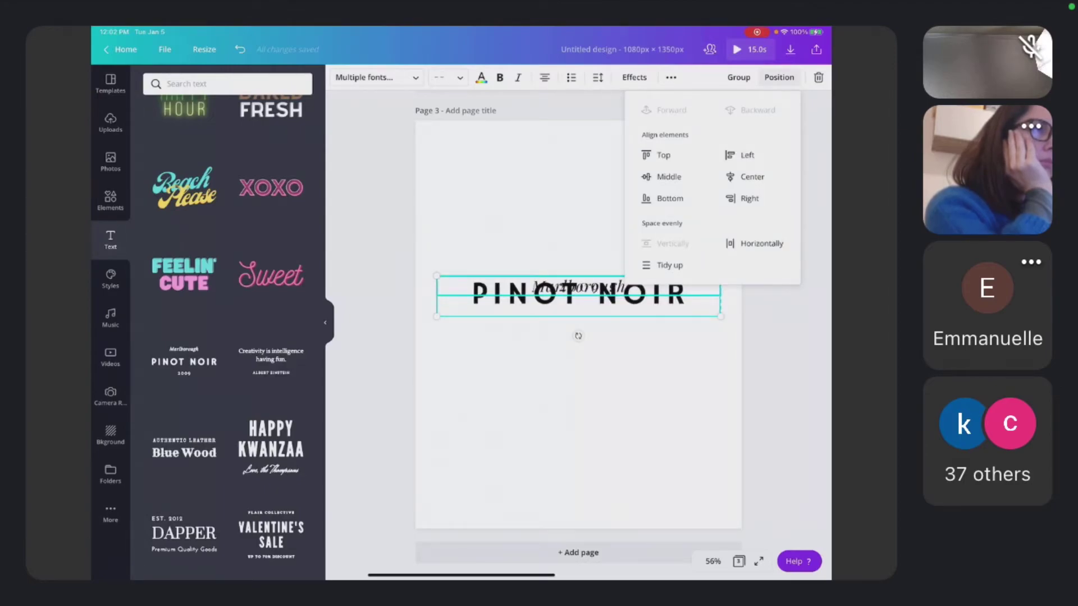
{"action": "left_click", "coordinate": [670, 265]}
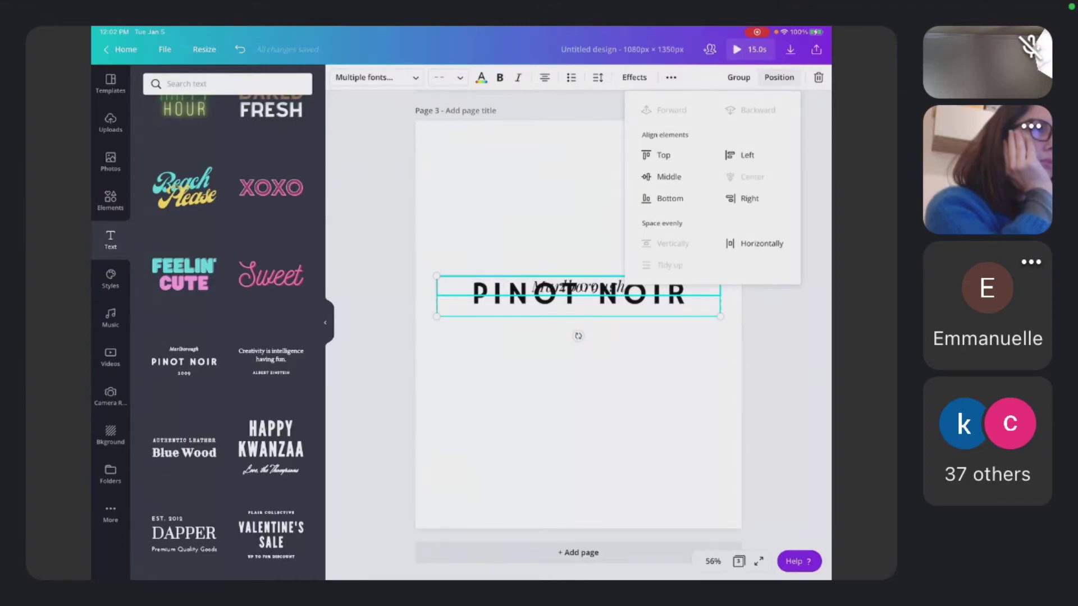
Undo the top alignment and spacing changes on the three text lines
{"action": "key", "text": "Escape"}
{"action": "left_click", "coordinate": [240, 48]}
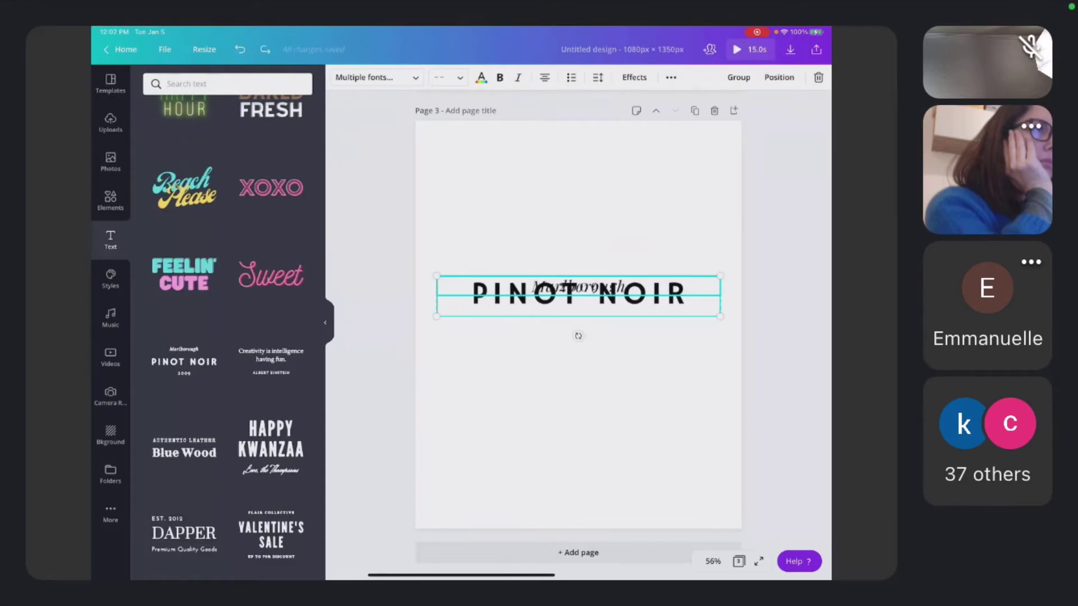
{"action": "left_click", "coordinate": [240, 48]}
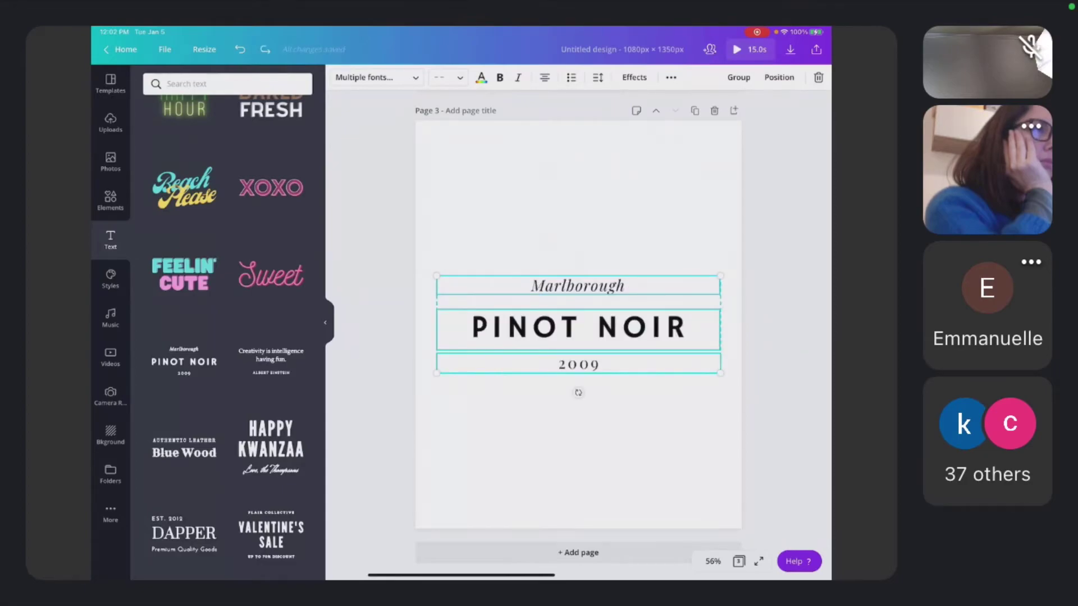
Align the three selected text lines by their right edges and release the multiple selection
{"action": "left_click", "coordinate": [779, 77]}
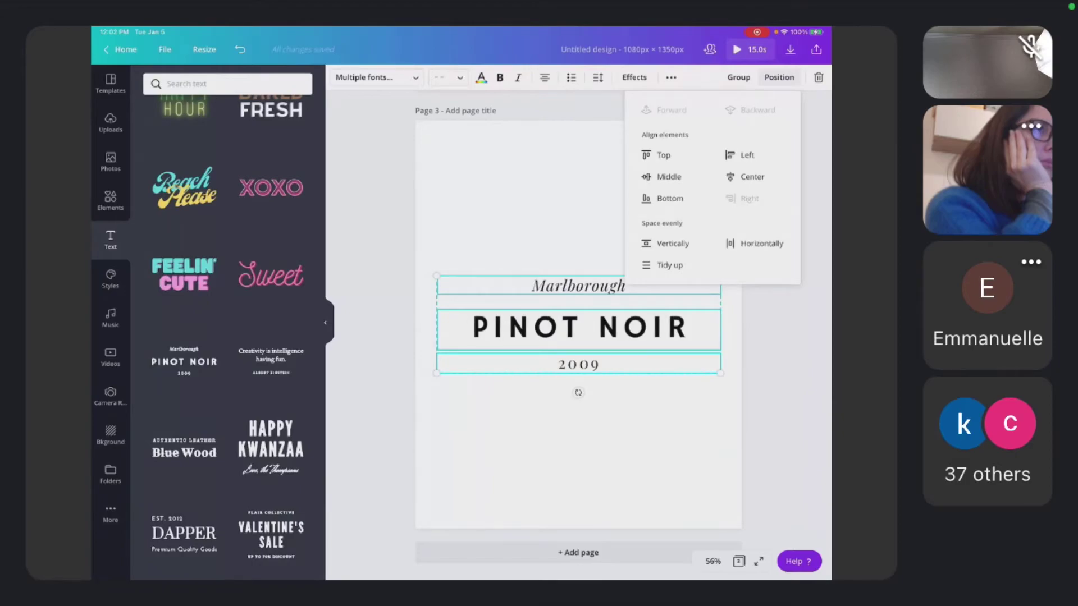
{"action": "left_click", "coordinate": [579, 449]}
{"action": "left_click", "coordinate": [579, 328]}
{"action": "left_click", "coordinate": [578, 285]}
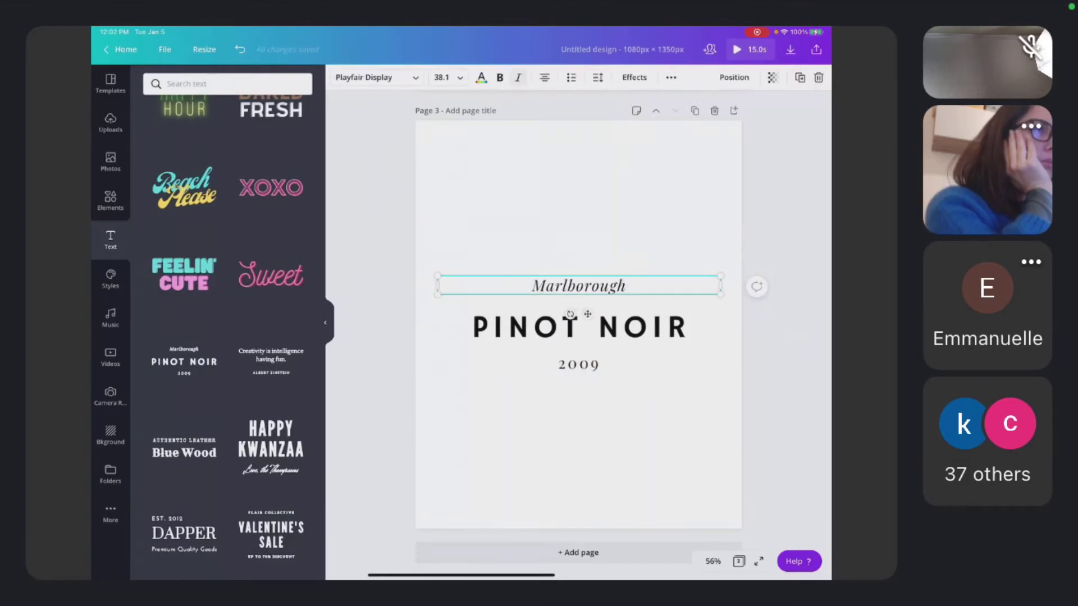
Select the three lines together and switch their text alignment to left, right and back to centre
{"action": "left_click", "coordinate": [578, 286]}
{"action": "left_click", "coordinate": [579, 327]}
{"action": "left_click", "coordinate": [579, 365]}
{"action": "left_click", "coordinate": [619, 88]}
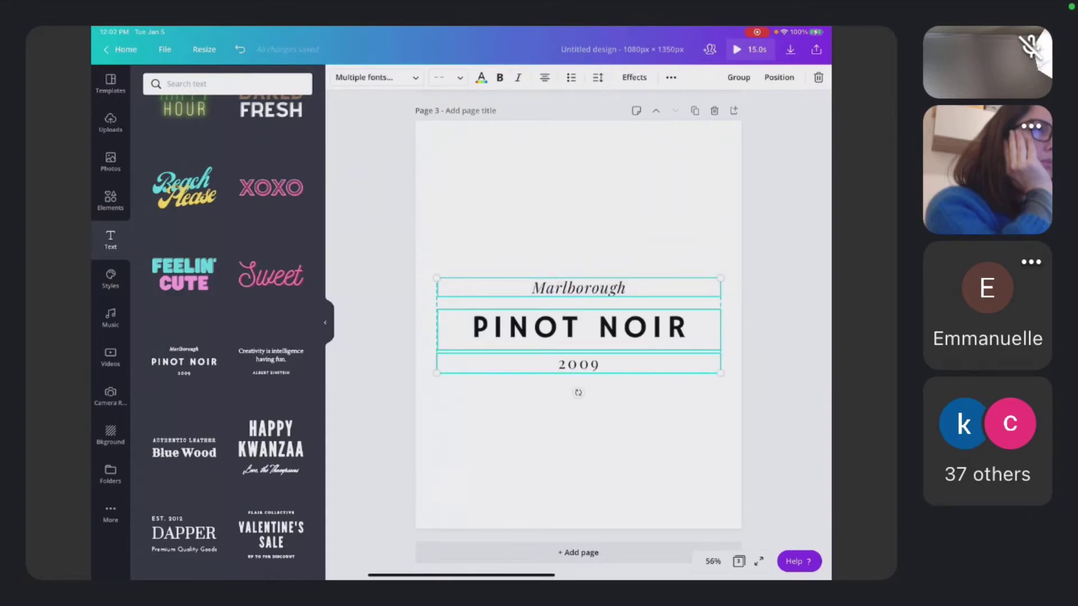
{"action": "left_click", "coordinate": [544, 77]}
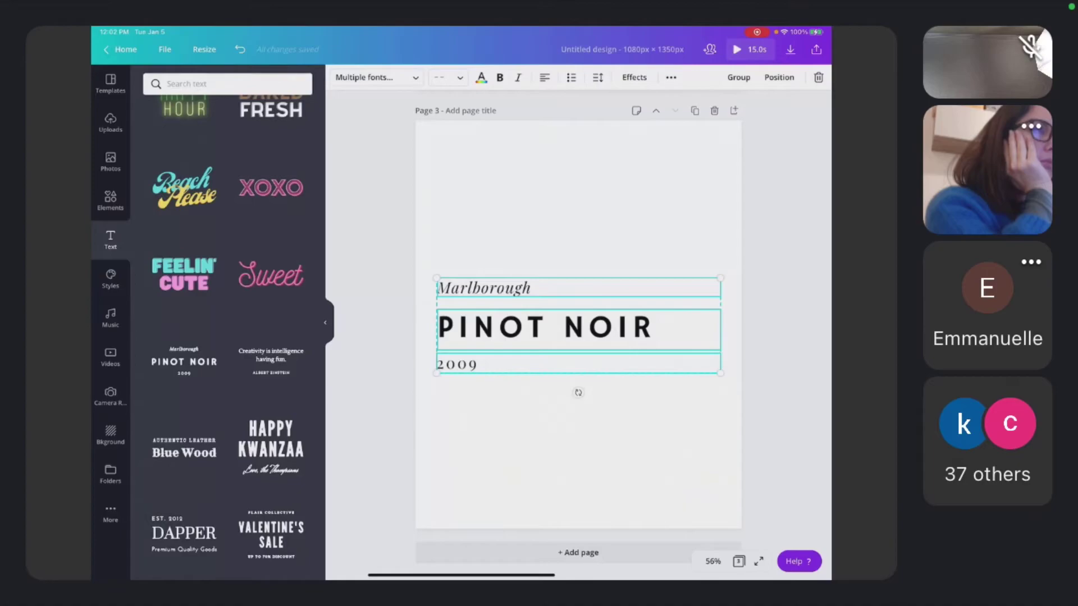
{"action": "left_click", "coordinate": [544, 77]}
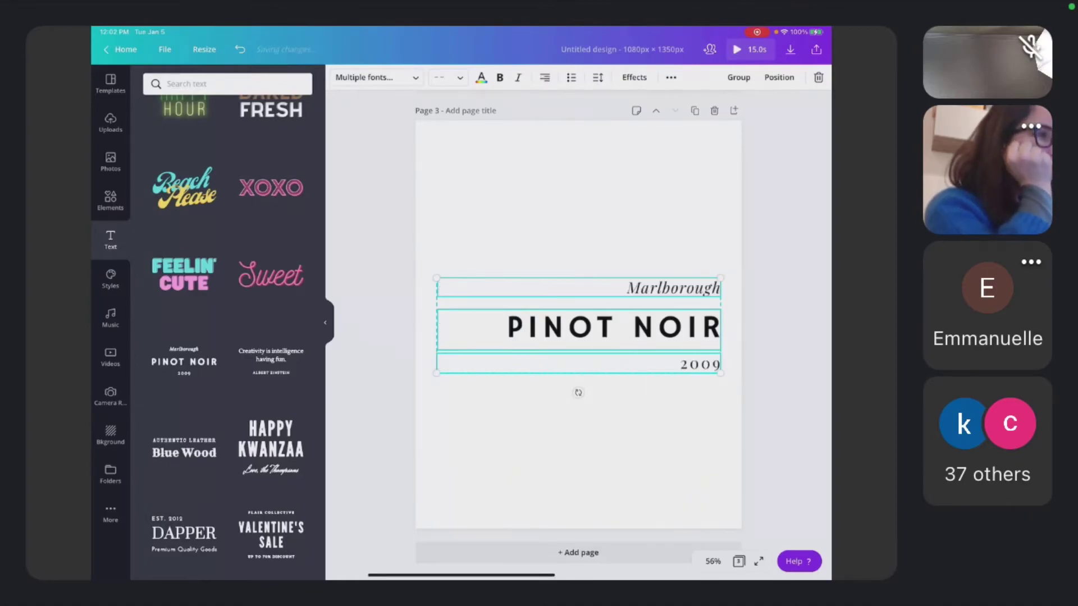
{"action": "left_click", "coordinate": [544, 77]}
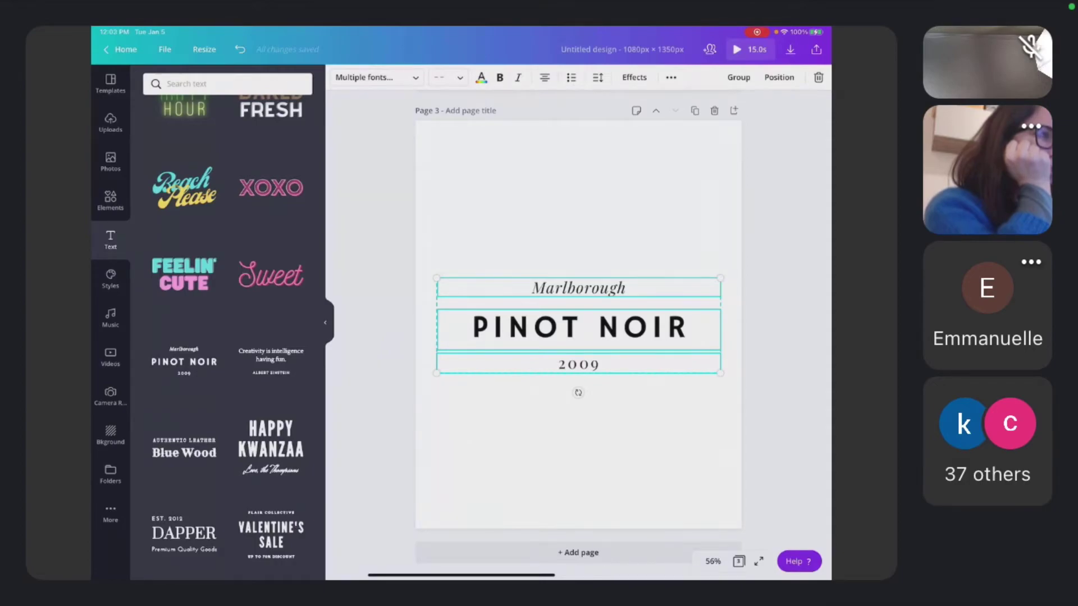
Look over the alignment and spacing options for the three lines and the text effects for "PINOT NOIR"
{"action": "left_click", "coordinate": [778, 77]}
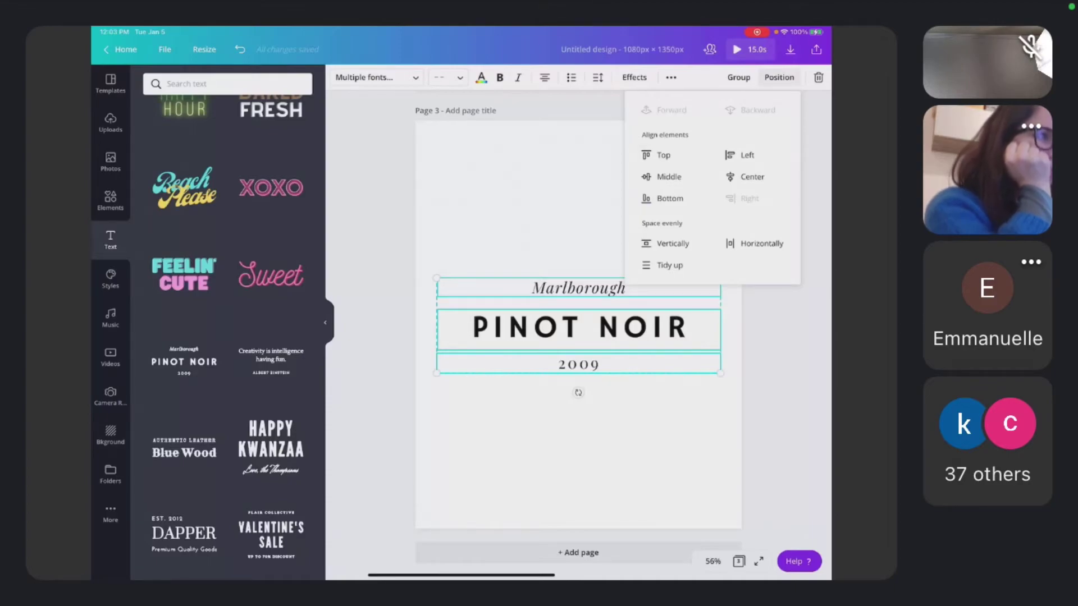
{"action": "left_click", "coordinate": [578, 449]}
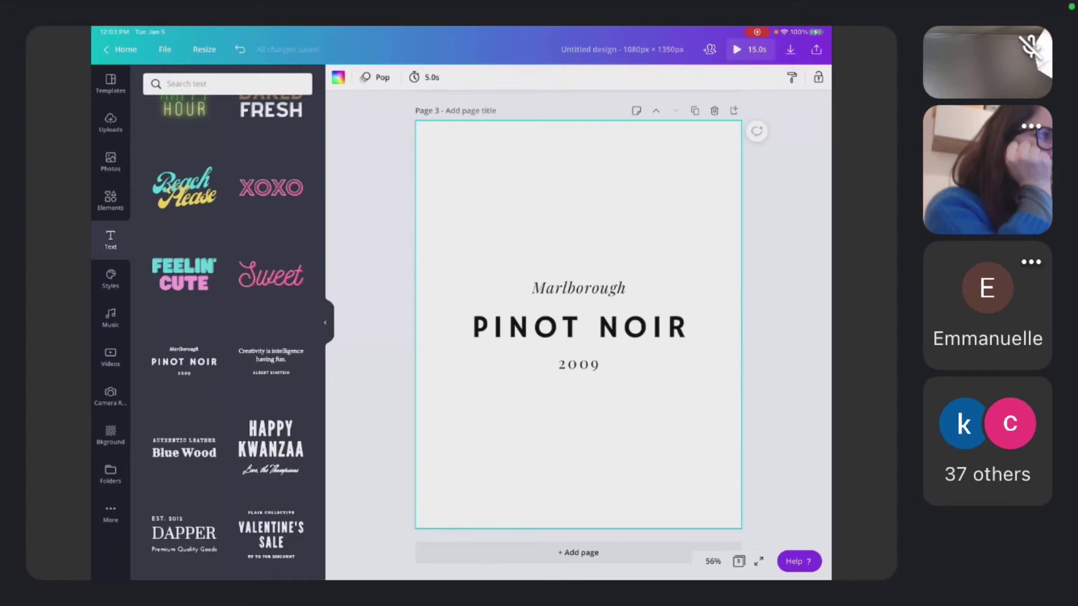
{"action": "left_click", "coordinate": [578, 332]}
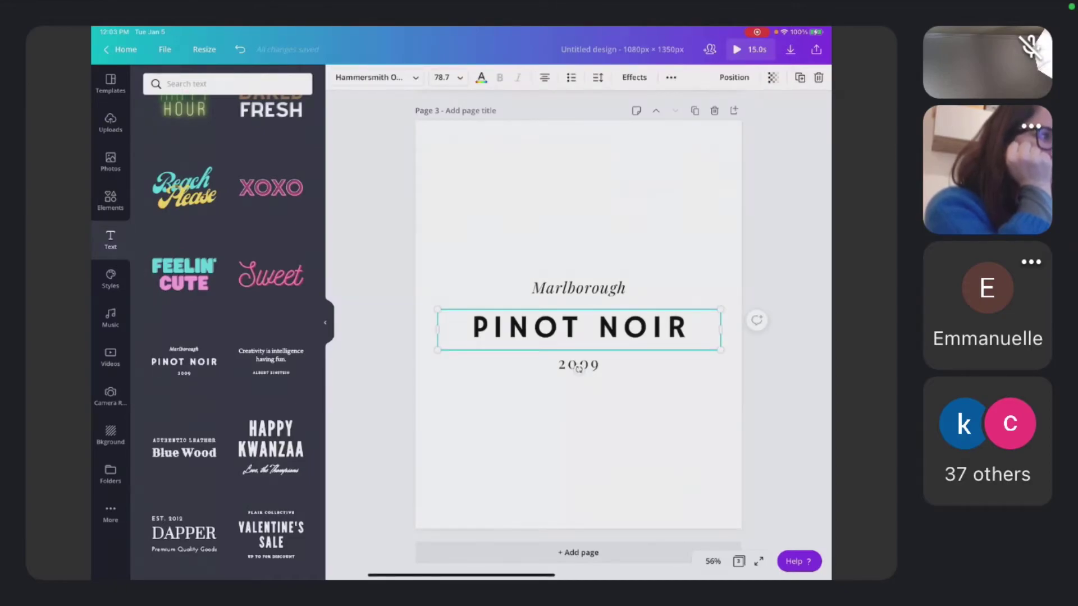
{"action": "left_click", "coordinate": [635, 77]}
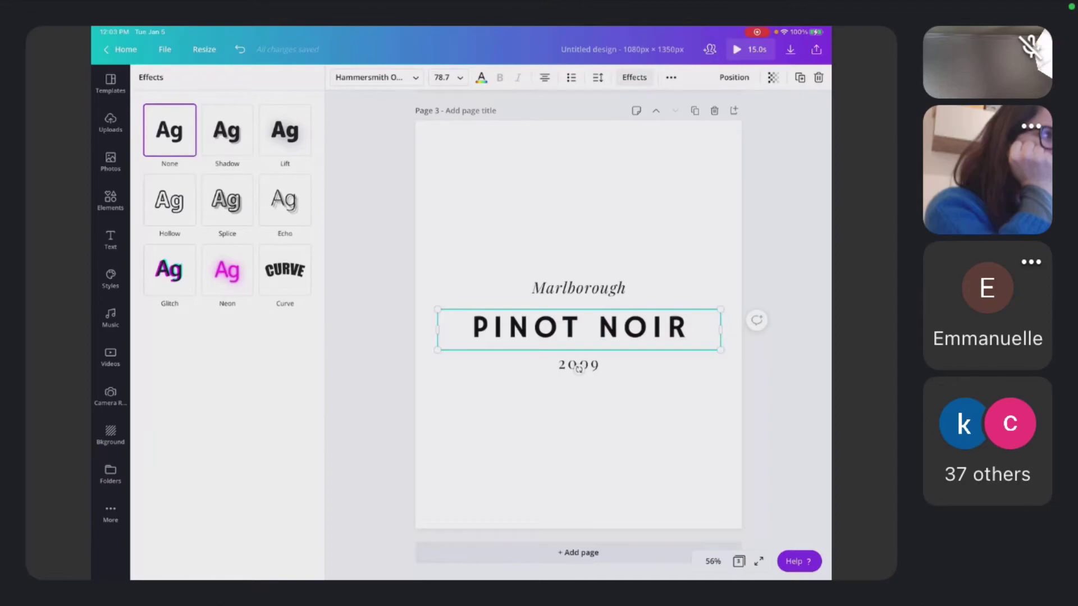
Set the background of page 3 to black from the document colors
{"action": "left_click", "coordinate": [579, 369]}
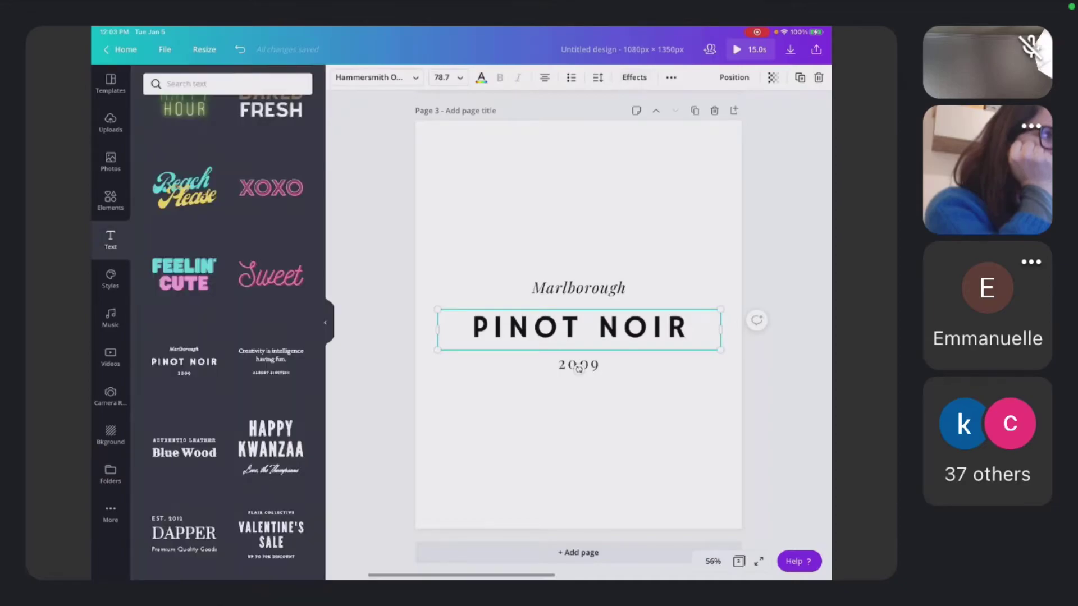
{"action": "left_click", "coordinate": [338, 77]}
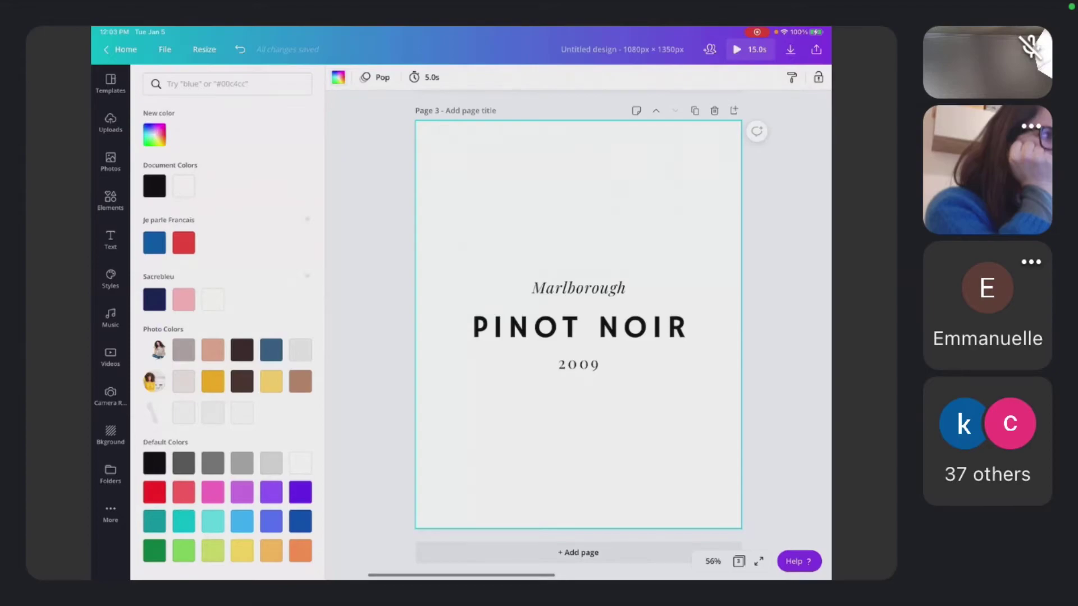
{"action": "left_click", "coordinate": [155, 186]}
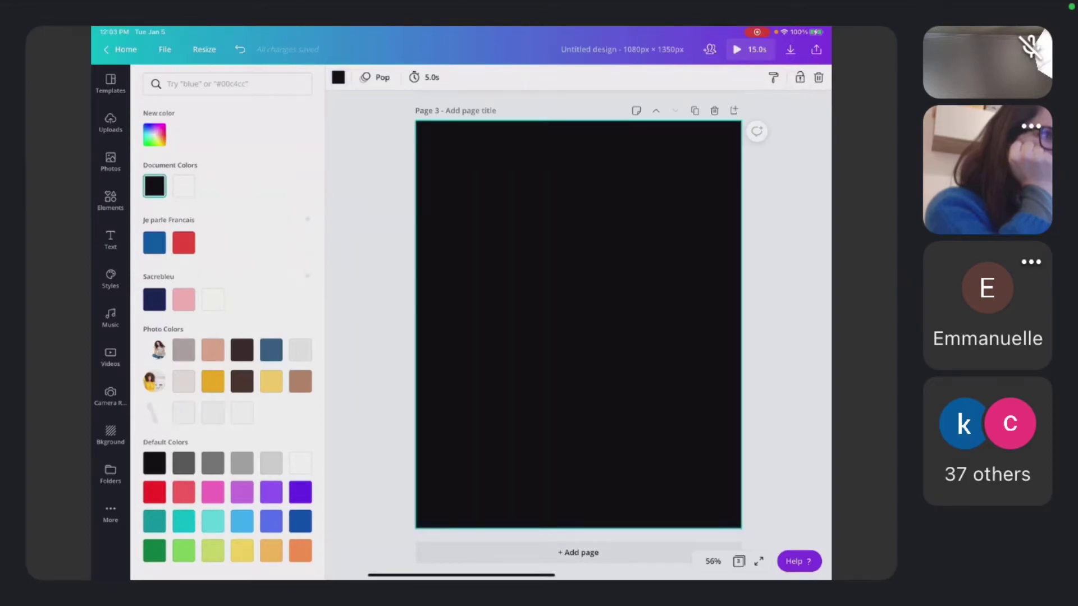
Apply the Neon text effect to the "PINOT NOIR" line with an intensity of 50
{"action": "left_click", "coordinate": [578, 330]}
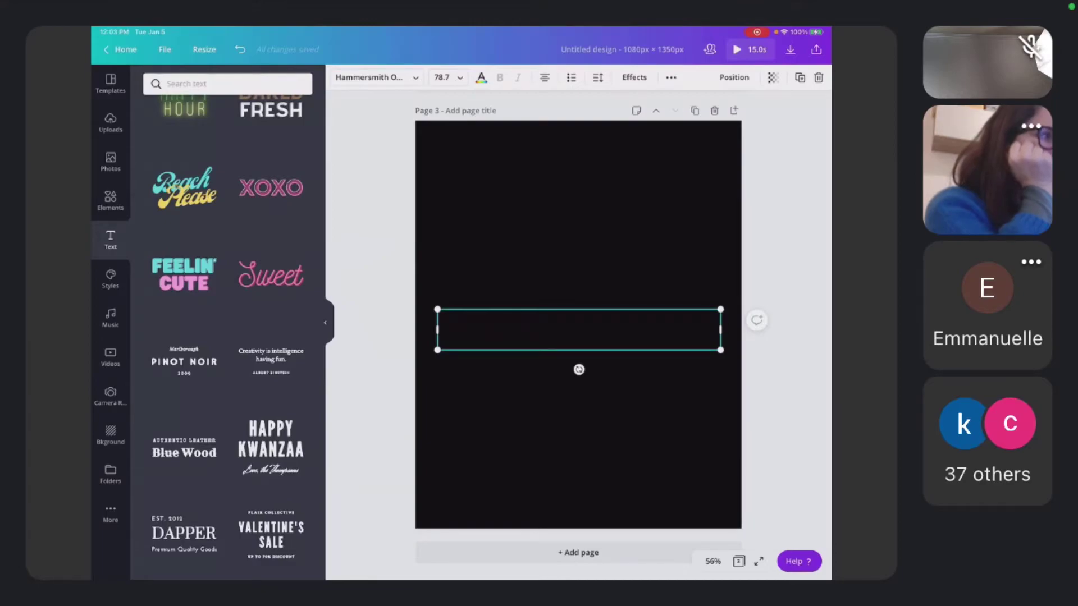
{"action": "left_click", "coordinate": [635, 76]}
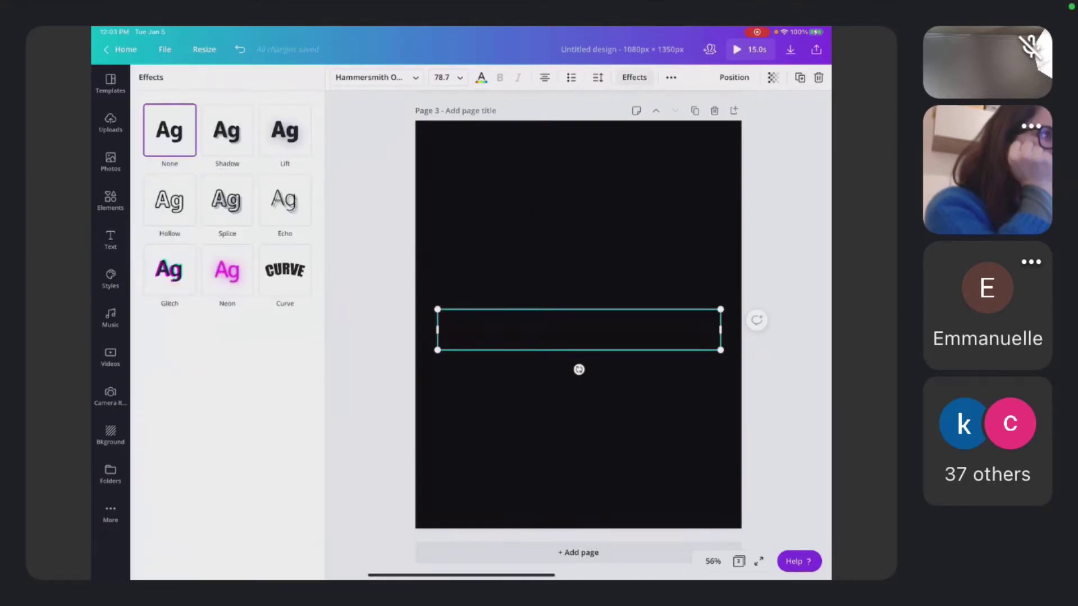
{"action": "left_click", "coordinate": [228, 270]}
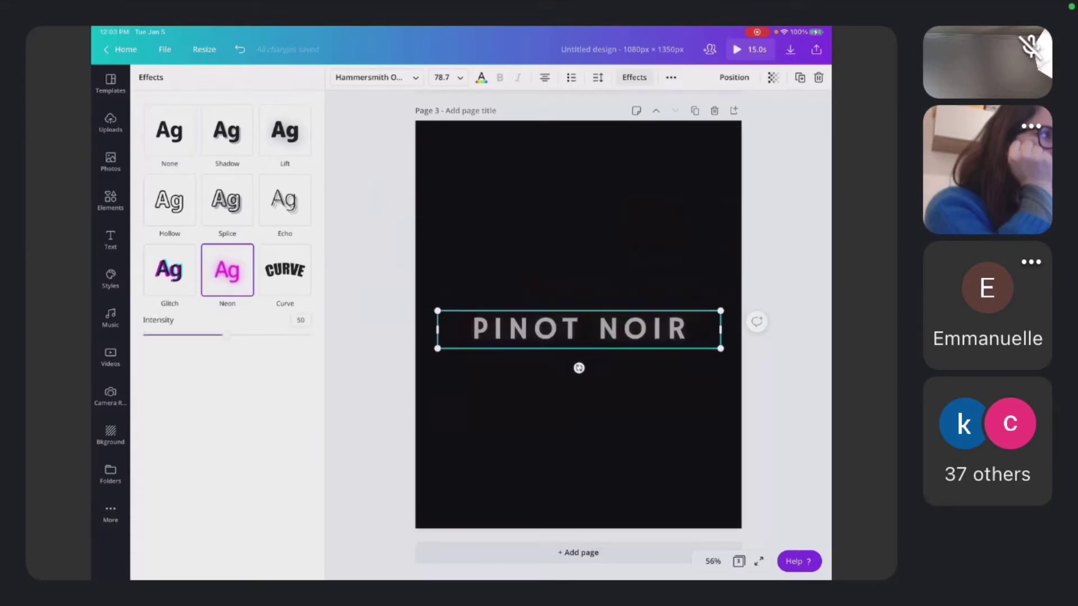
Color the "PINOT NOIR" line yellow from the default colors and set its Neon effect intensity to 46
{"action": "left_click_drag", "start_coordinate": [223, 335], "coordinate": [243, 334]}
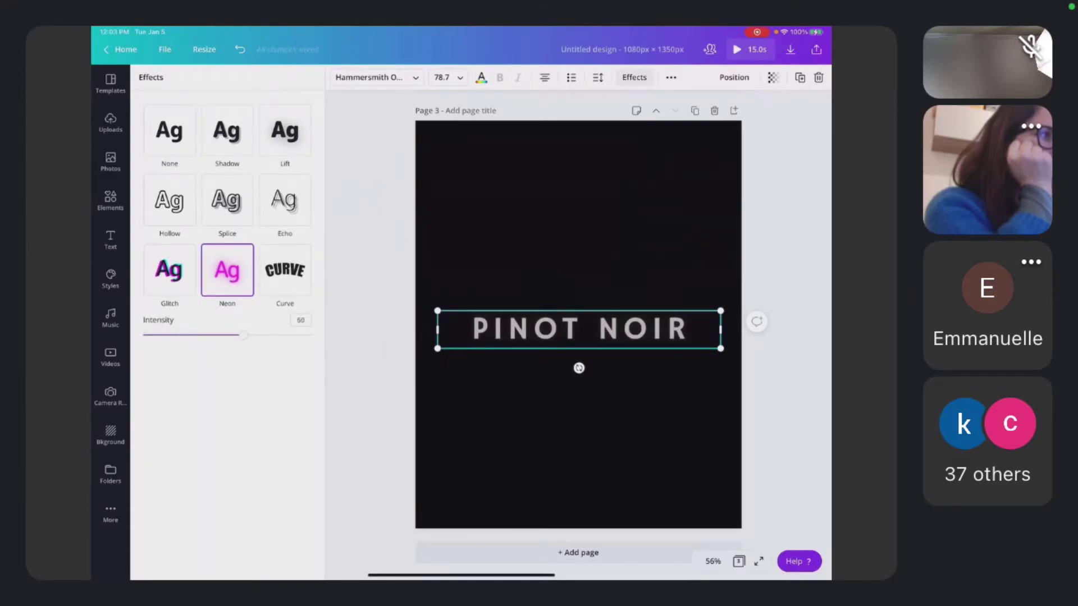
{"action": "left_click", "coordinate": [375, 78]}
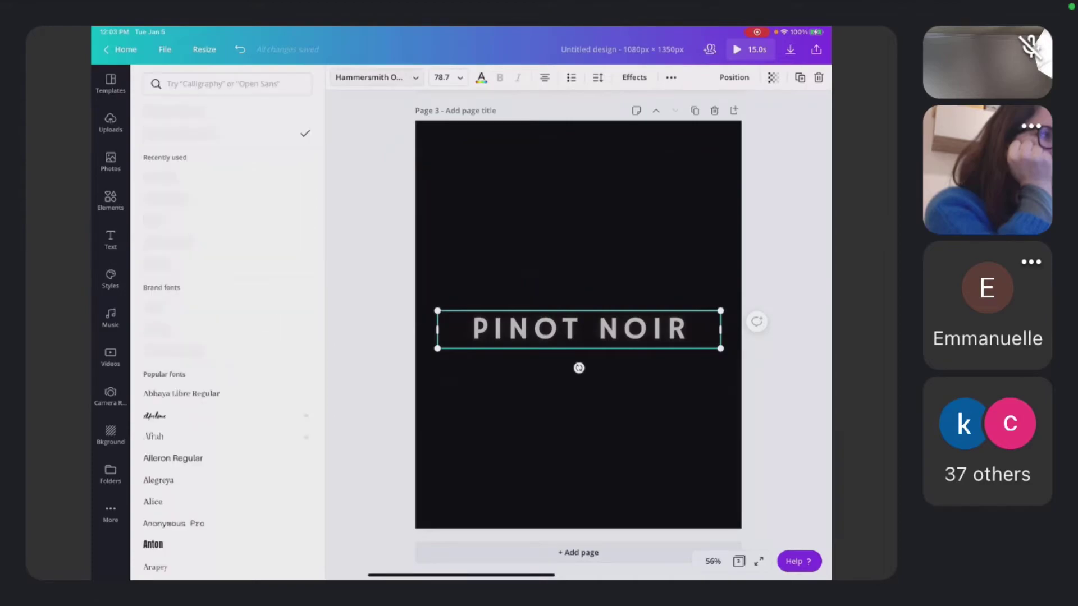
{"action": "left_click", "coordinate": [481, 77]}
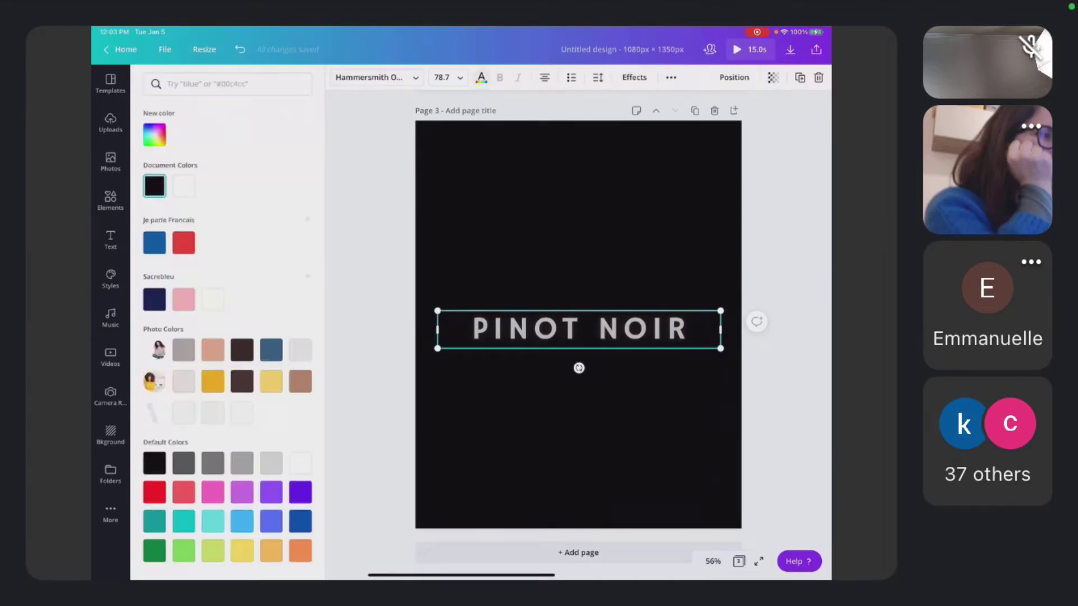
{"action": "left_click", "coordinate": [242, 550]}
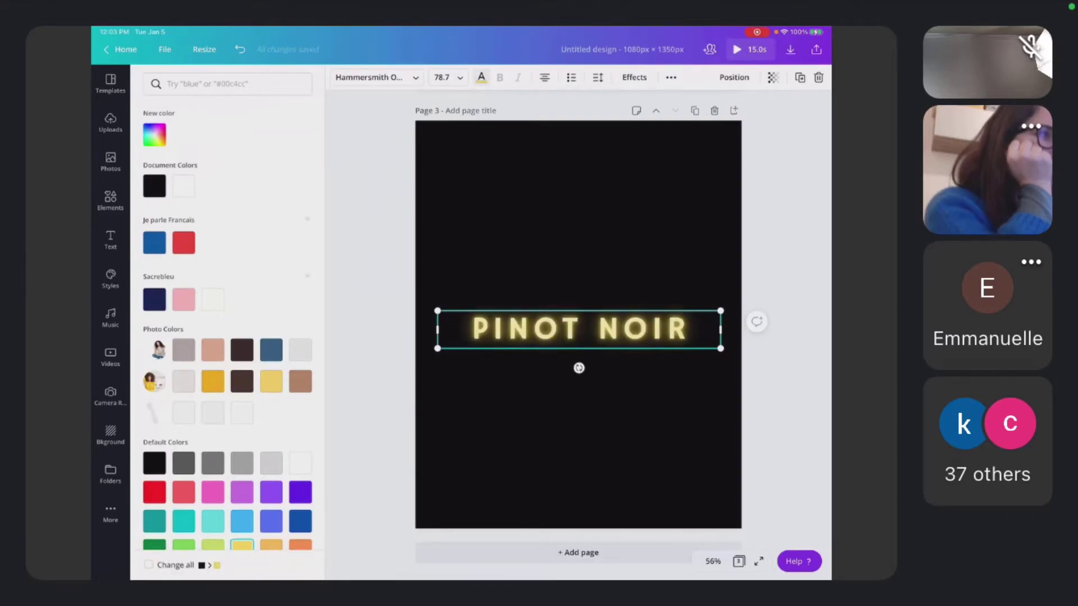
{"action": "left_click", "coordinate": [635, 77]}
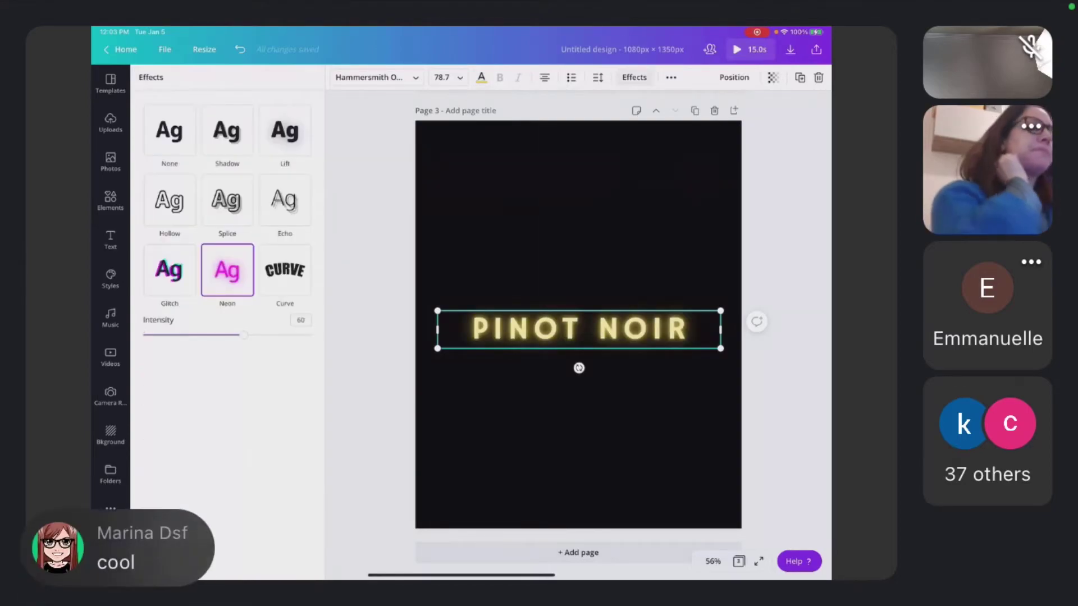
{"action": "left_click_drag", "start_coordinate": [199, 335], "coordinate": [219, 335]}
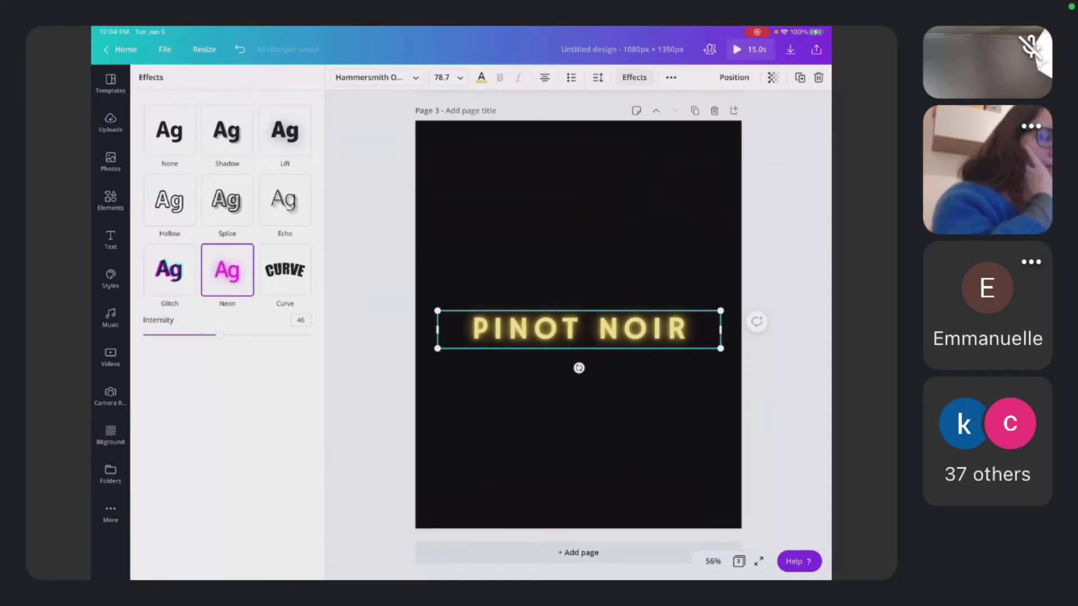
Try the Curve effect with a shallower arc on the "PINOT NOIR" line, and switch the line to the Glitch effect
{"action": "left_click", "coordinate": [285, 269]}
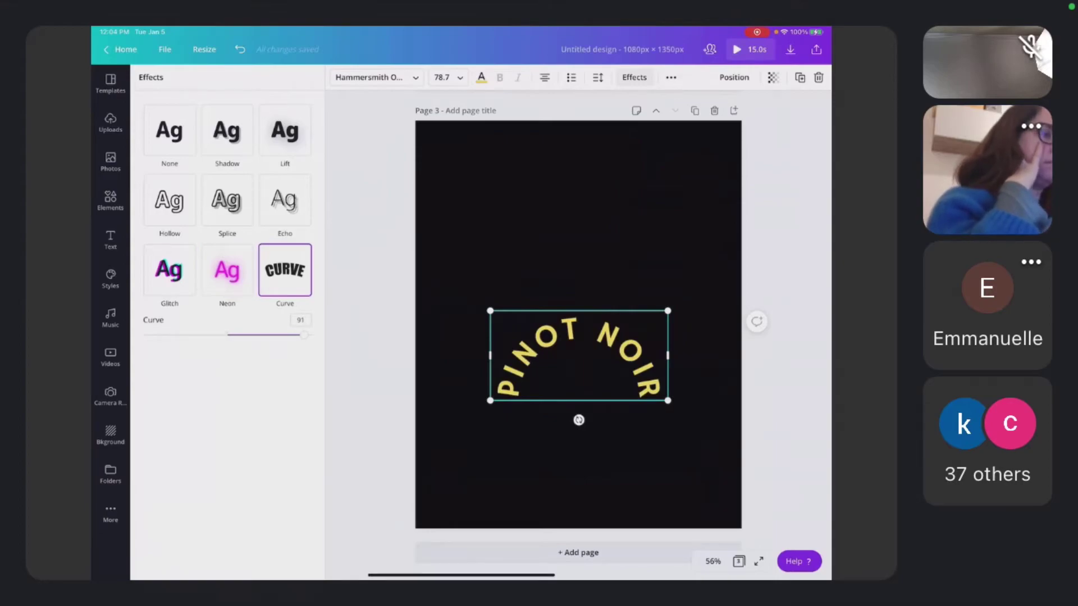
{"action": "left_click_drag", "start_coordinate": [304, 335], "coordinate": [260, 336]}
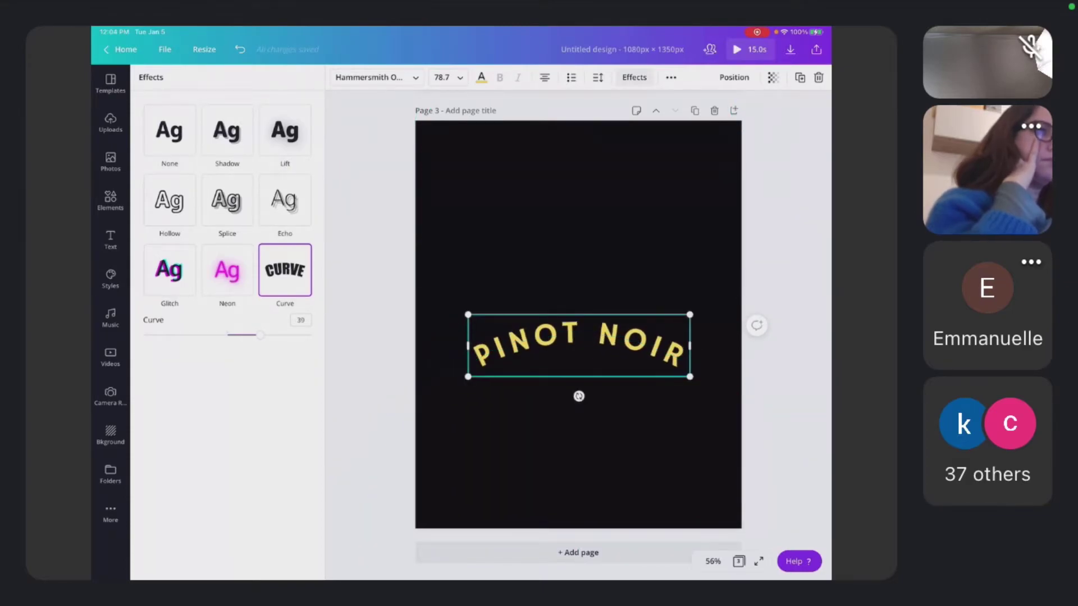
{"action": "left_click", "coordinate": [170, 270]}
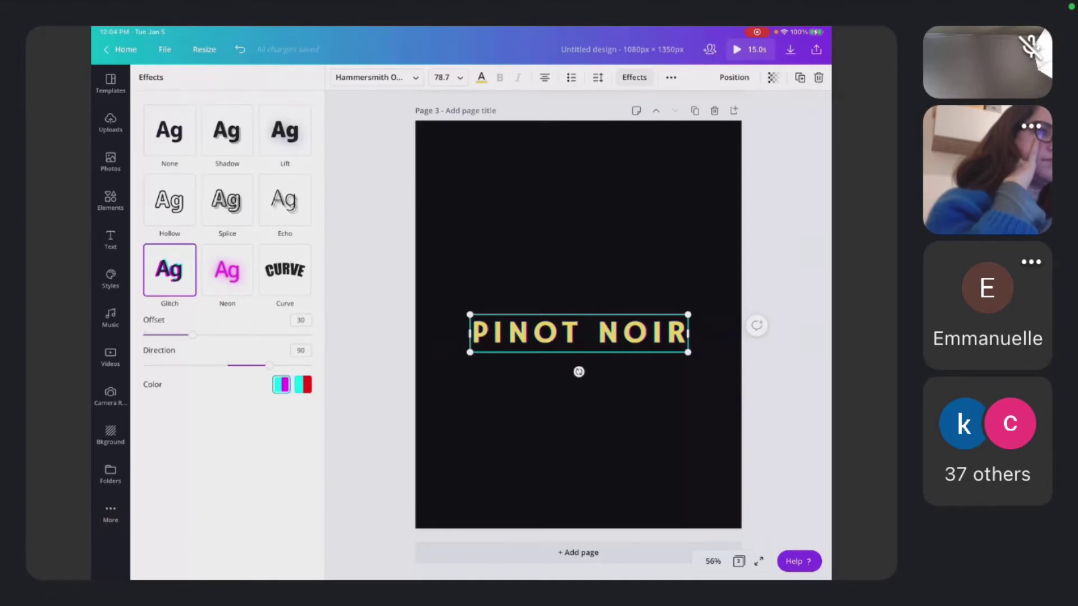
Browse the trending styles and apply the Moontime and Glacial Indifference font and color set with teal to page 3
{"action": "left_click", "coordinate": [111, 240]}
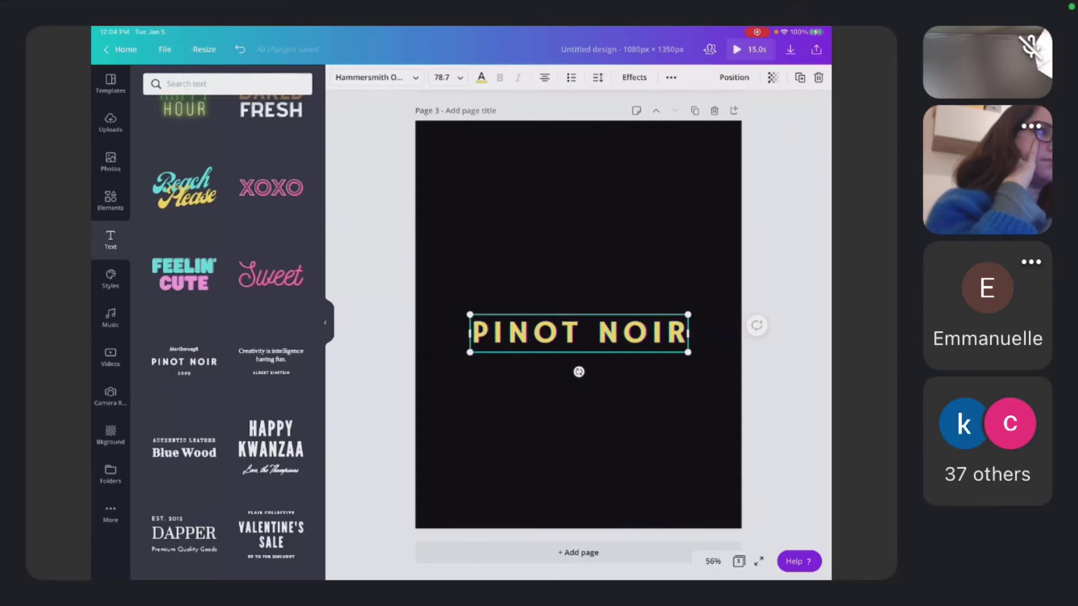
{"action": "left_click", "coordinate": [110, 279]}
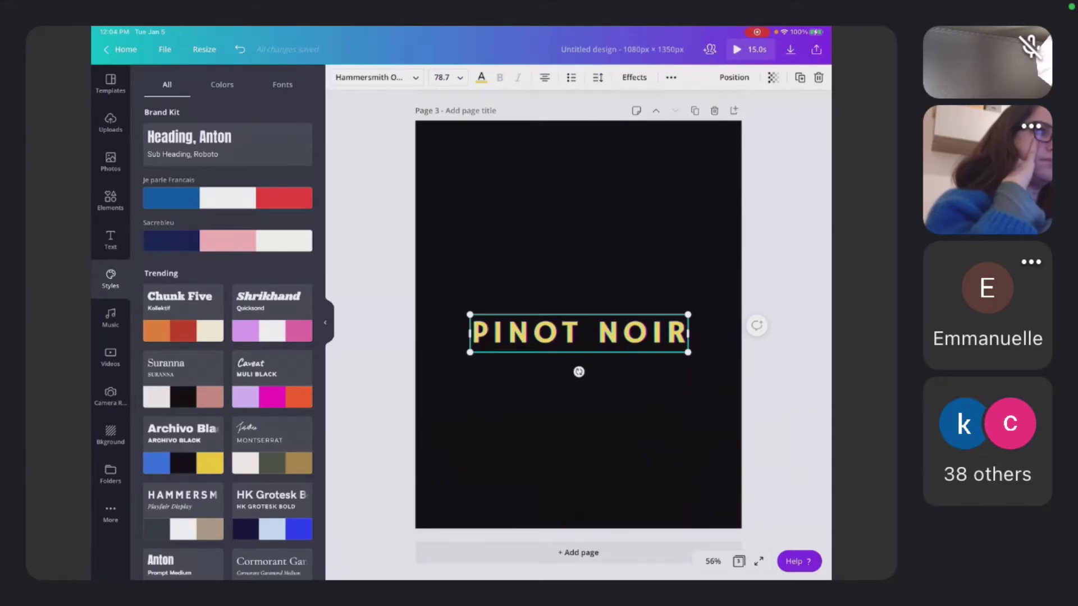
{"action": "scroll", "coordinate": [228, 337], "scroll_direction": "down", "scroll_amount": 10}
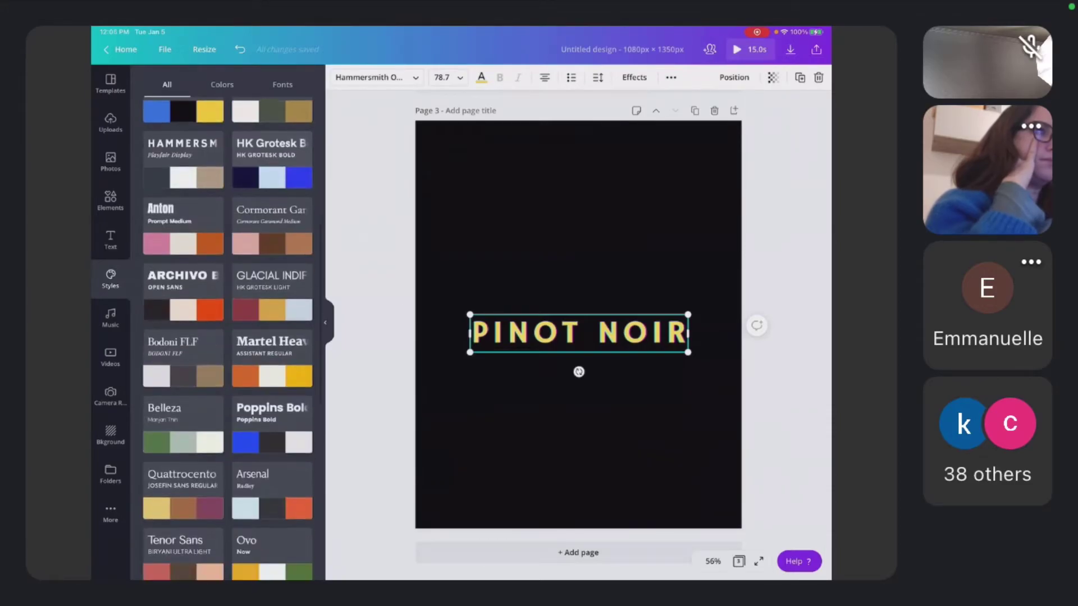
{"action": "scroll", "coordinate": [227, 337], "scroll_direction": "down", "scroll_amount": 5}
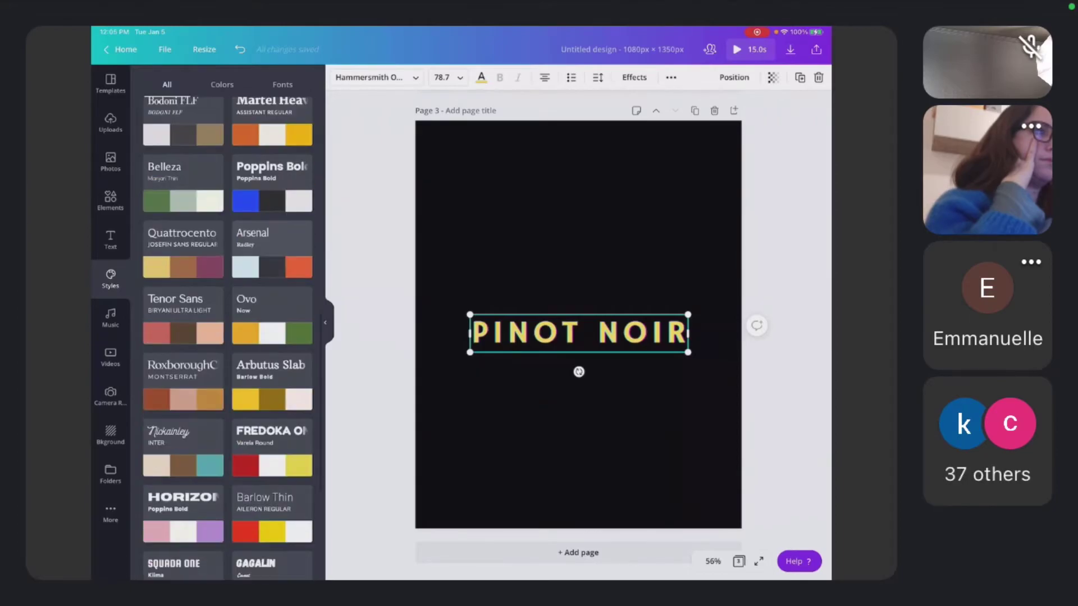
{"action": "scroll", "coordinate": [228, 337], "scroll_direction": "down", "scroll_amount": 3}
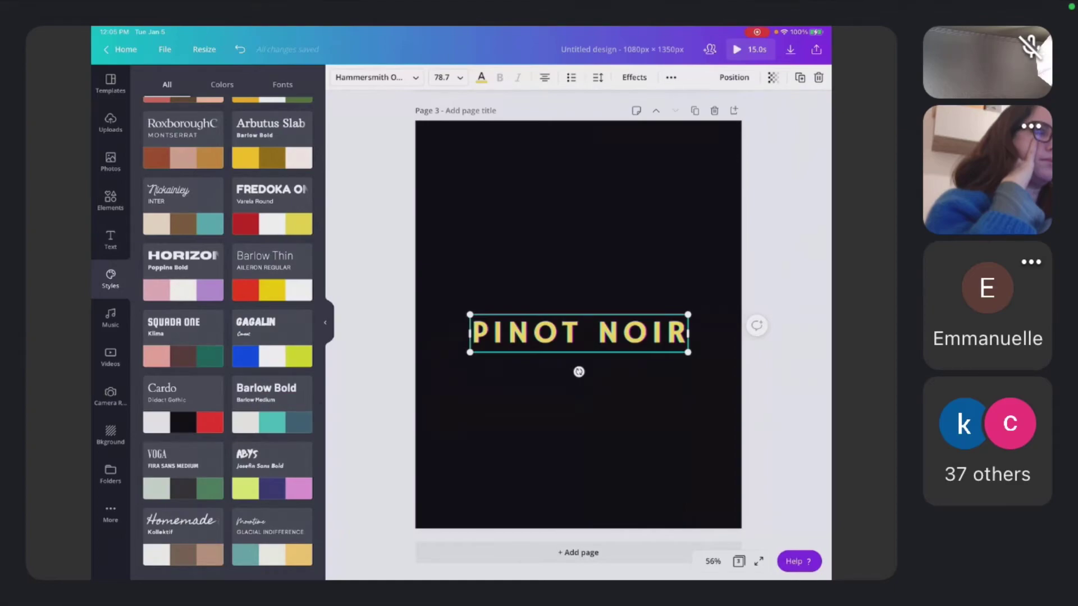
{"action": "left_click", "coordinate": [272, 525]}
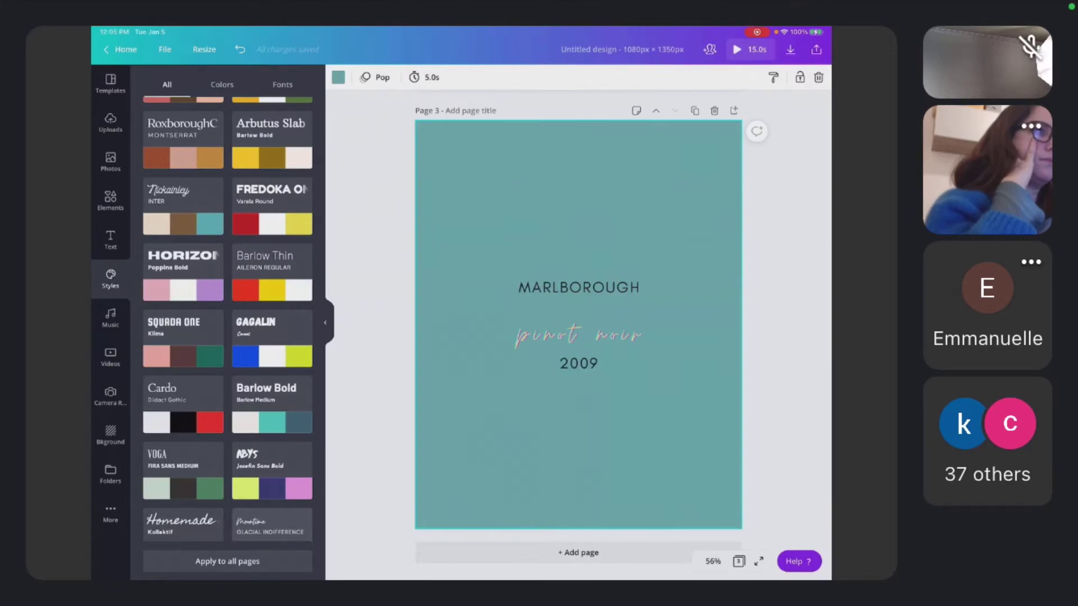
Enlarge the "pinot noir" script line on page 3 to font size 145
{"action": "left_click", "coordinate": [578, 336]}
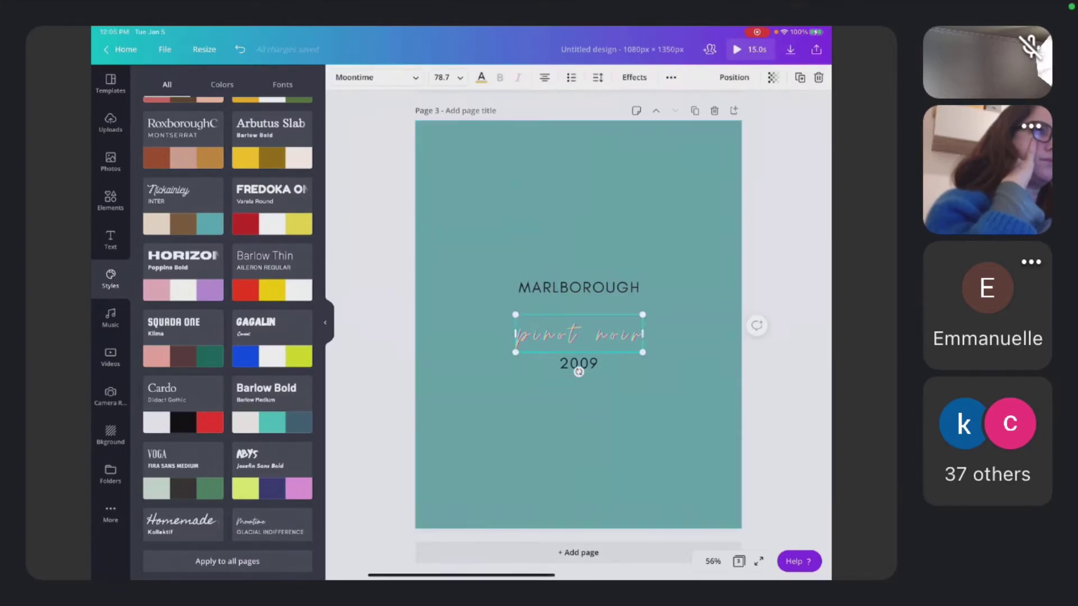
{"action": "left_click", "coordinate": [578, 335]}
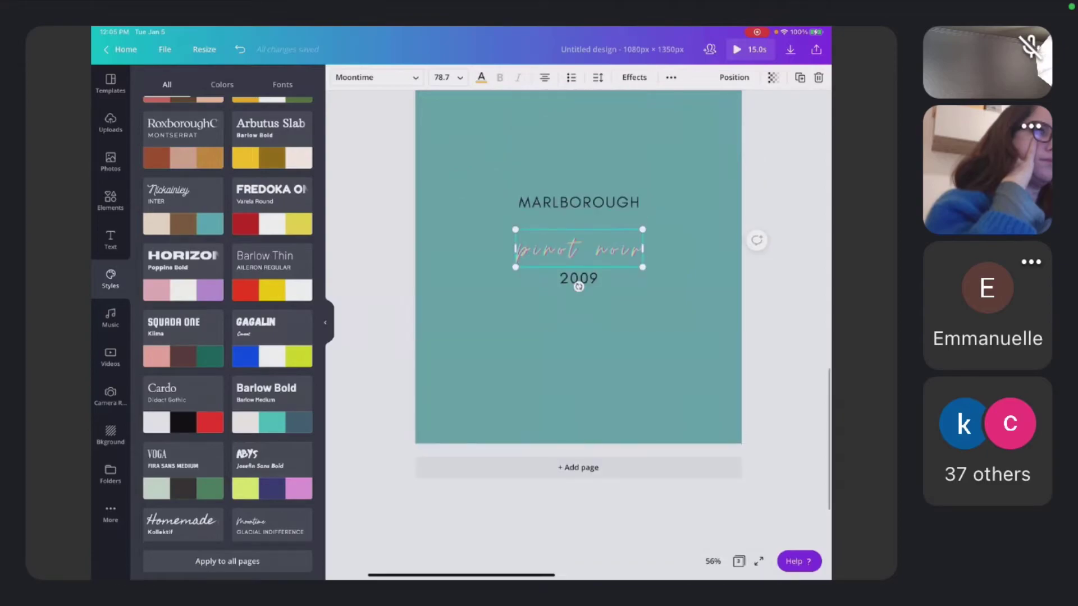
{"action": "left_click_drag", "start_coordinate": [642, 267], "coordinate": [697, 284]}
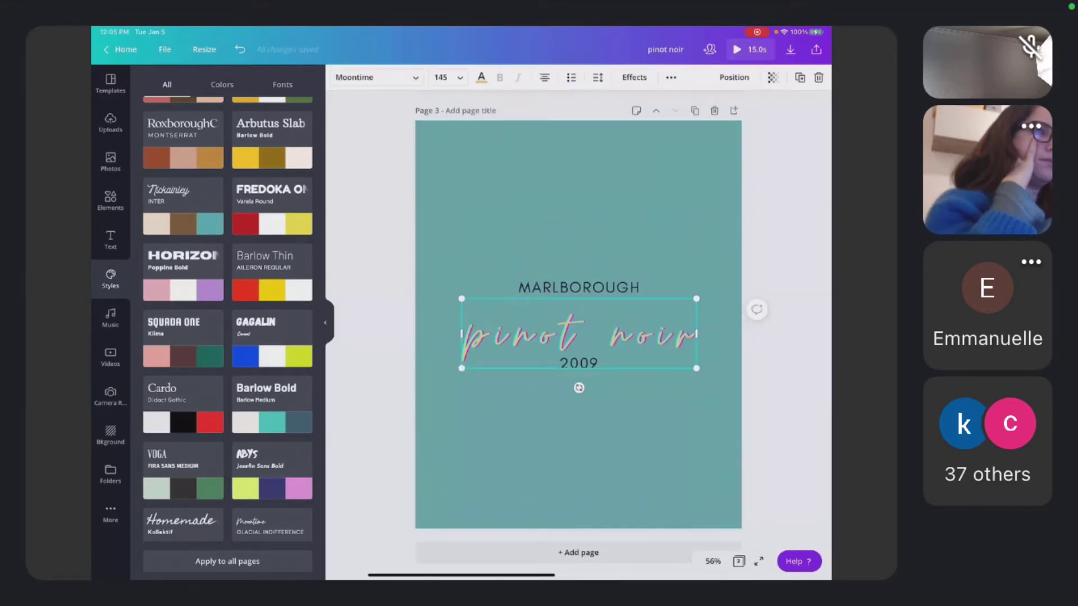
{"action": "left_click", "coordinate": [578, 449]}
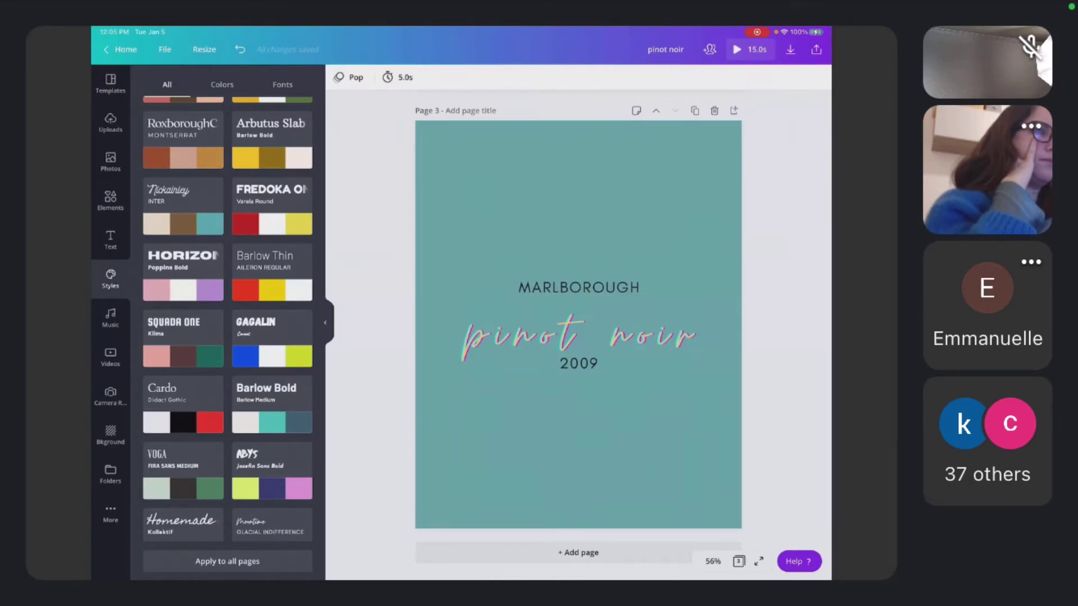
Look through the tracks and categories available in the music library
{"action": "left_click", "coordinate": [111, 318]}
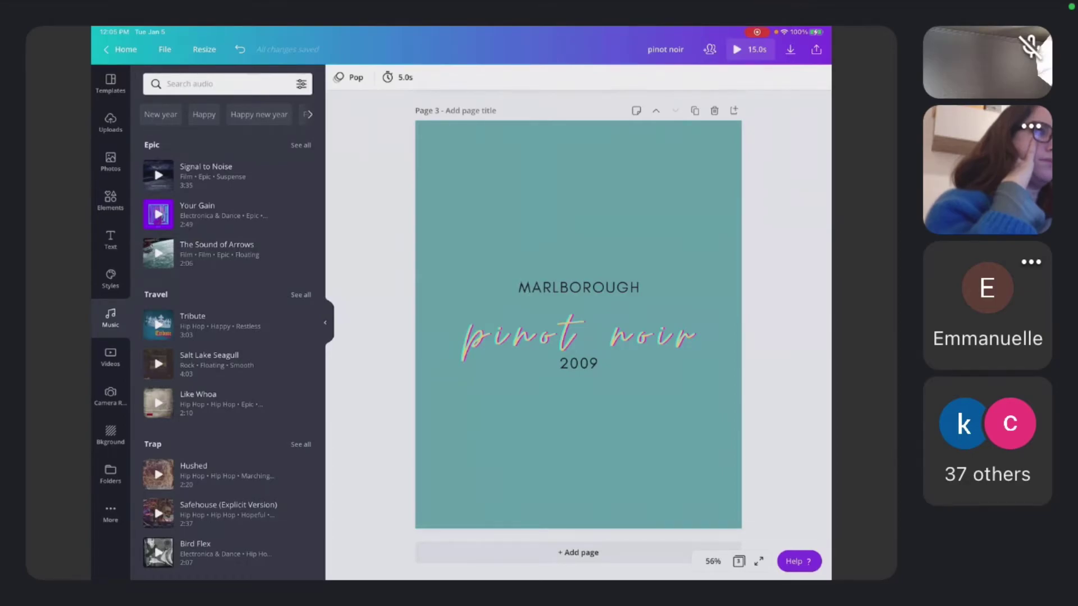
{"action": "scroll", "coordinate": [227, 337], "scroll_direction": "down", "scroll_amount": 10}
{"action": "scroll", "coordinate": [227, 337], "scroll_direction": "down", "scroll_amount": 10}
{"action": "scroll", "coordinate": [227, 337], "scroll_direction": "down", "scroll_amount": 5}
{"action": "scroll", "coordinate": [227, 337], "scroll_direction": "up", "scroll_amount": 10}
{"action": "scroll", "coordinate": [227, 337], "scroll_direction": "up", "scroll_amount": 15}
Add the 15-second aerial bridge video to page 3, shrink it and place it below the text
{"action": "left_click", "coordinate": [111, 358]}
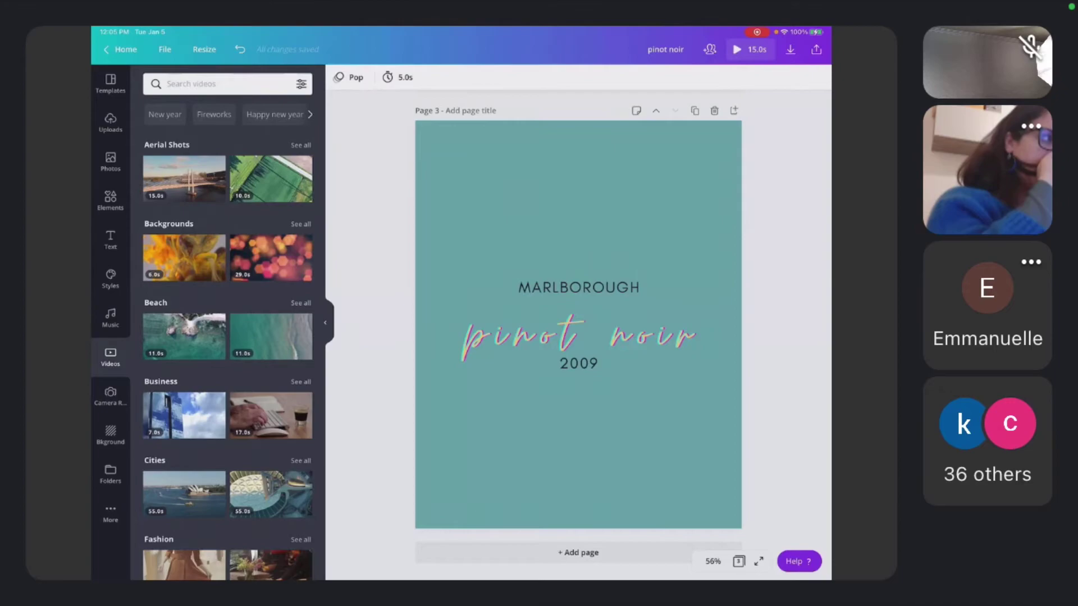
{"action": "left_click_drag", "start_coordinate": [213, 194], "coordinate": [490, 486]}
{"action": "left_click_drag", "start_coordinate": [710, 460], "coordinate": [599, 523]}
{"action": "left_click_drag", "start_coordinate": [523, 523], "coordinate": [523, 408]}
Set the bridge video's transparency to 0 and deselect it
{"action": "left_click", "coordinate": [754, 77]}
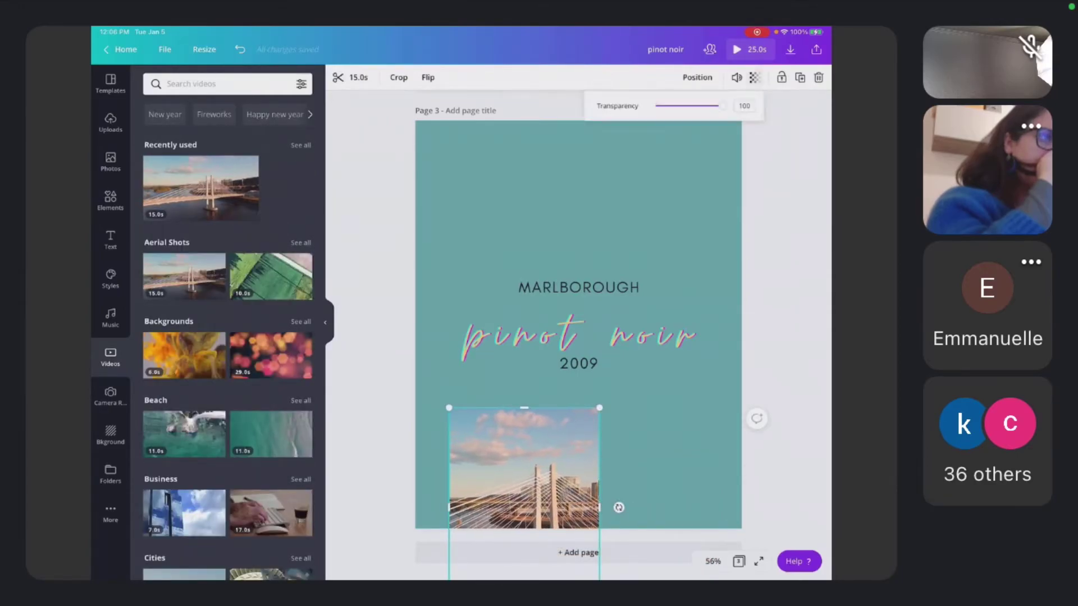
{"action": "left_click_drag", "start_coordinate": [720, 105], "coordinate": [655, 105]}
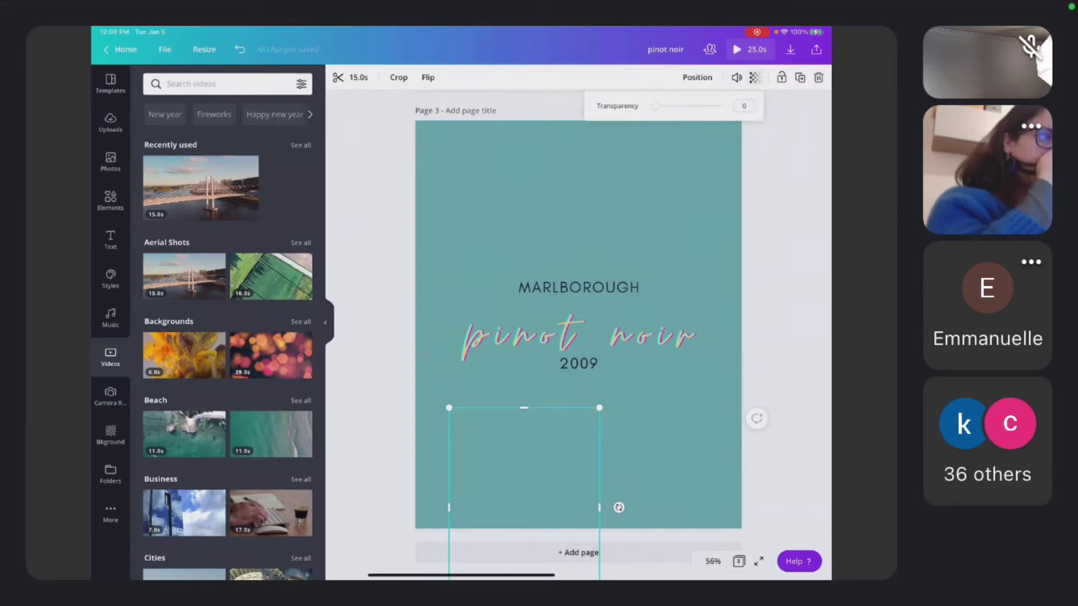
{"action": "left_click", "coordinate": [788, 270]}
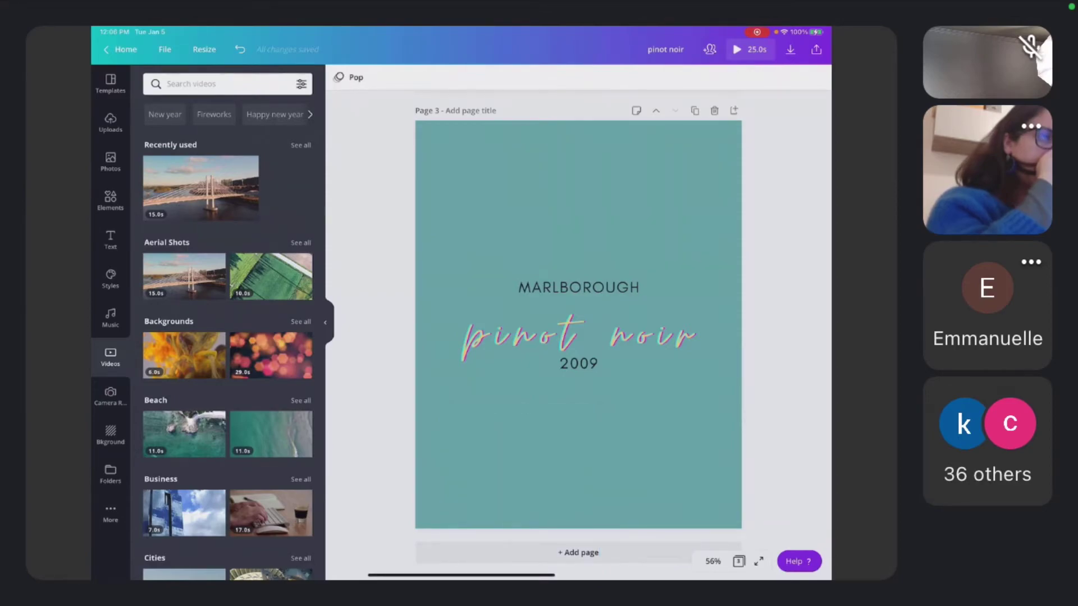
Try the brick and coral gradient backgrounds on page 3, settle on the multicolored abstract painting, and browse further backgrounds
{"action": "left_click", "coordinate": [578, 449]}
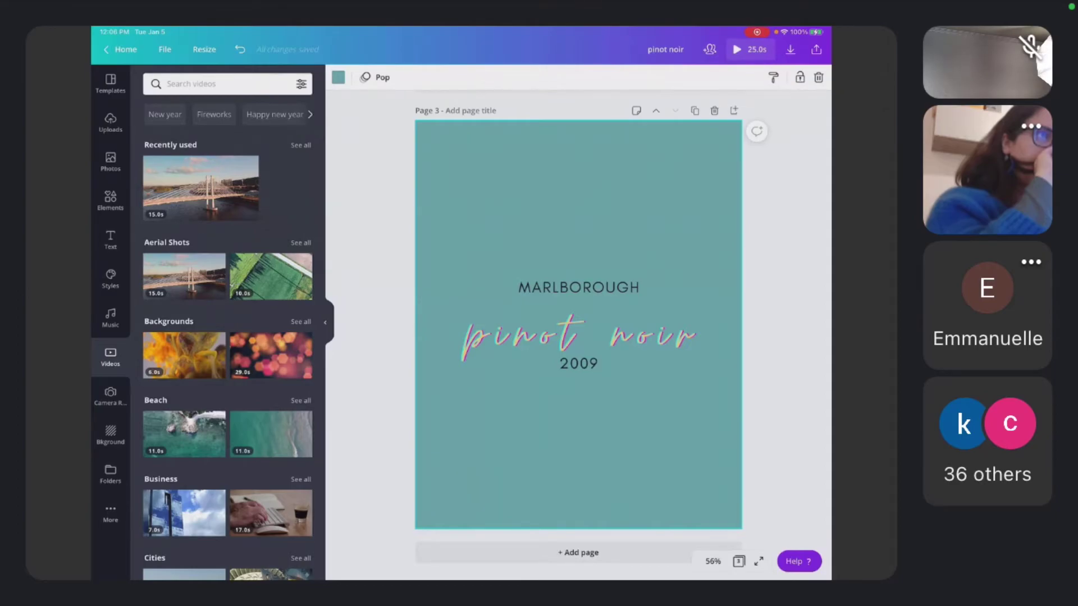
{"action": "left_click", "coordinate": [111, 395]}
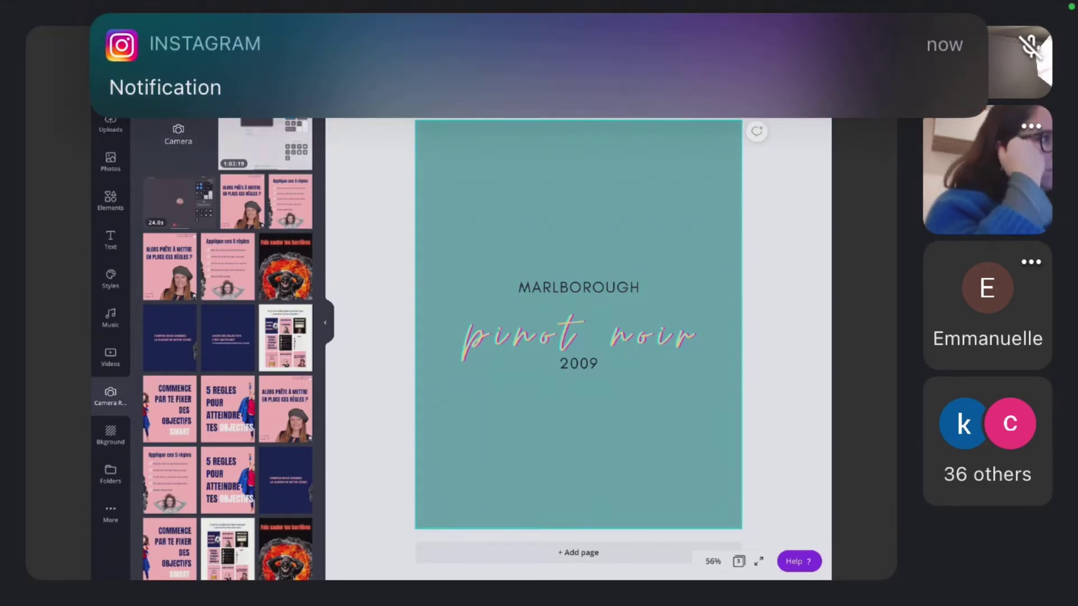
{"action": "left_click", "coordinate": [110, 435]}
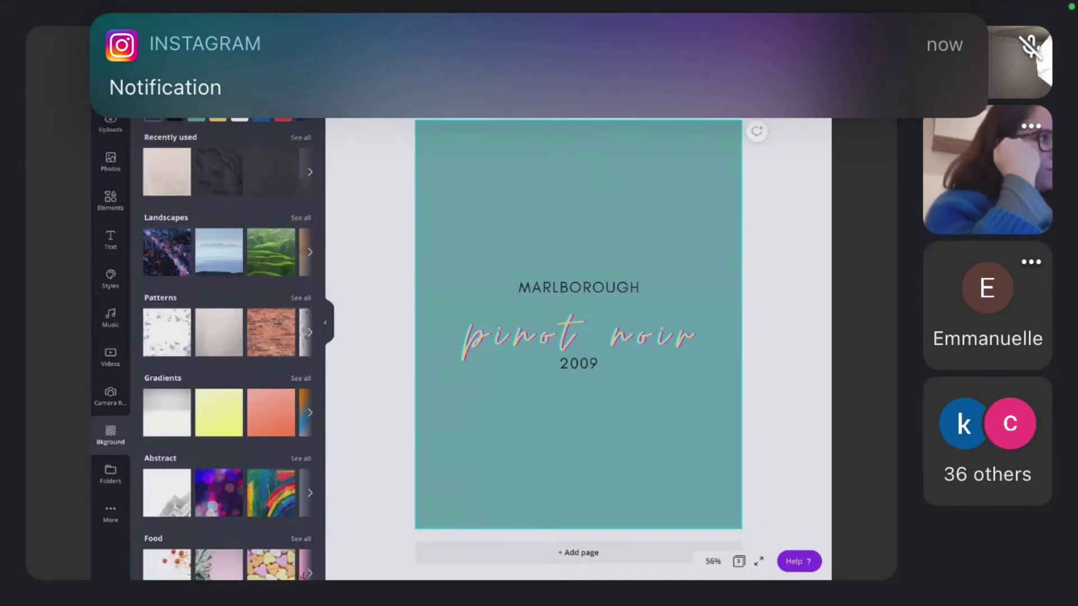
{"action": "left_click", "coordinate": [271, 332]}
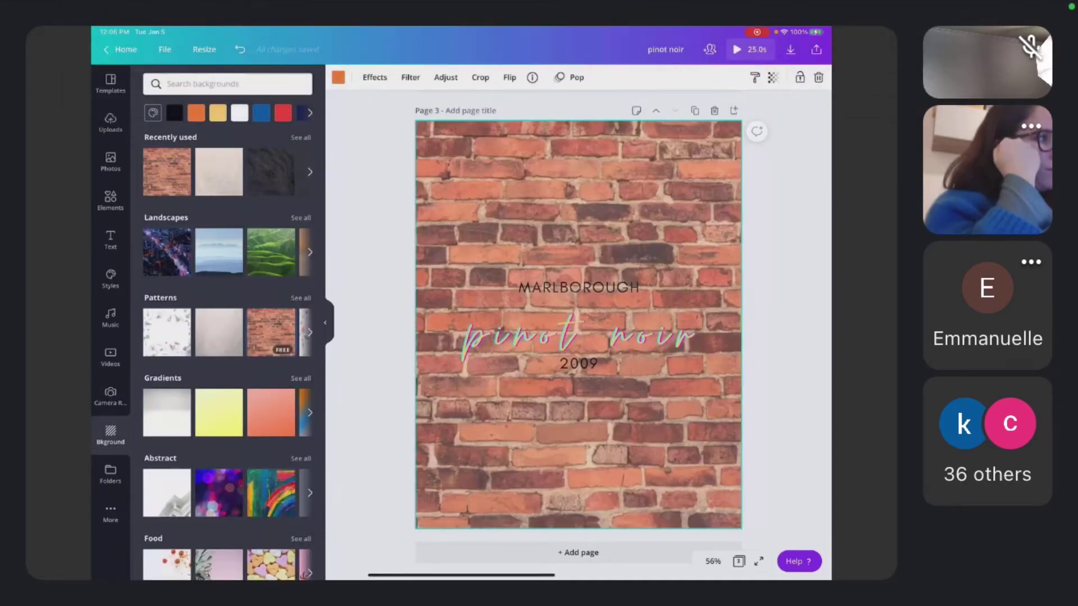
{"action": "left_click", "coordinate": [271, 413]}
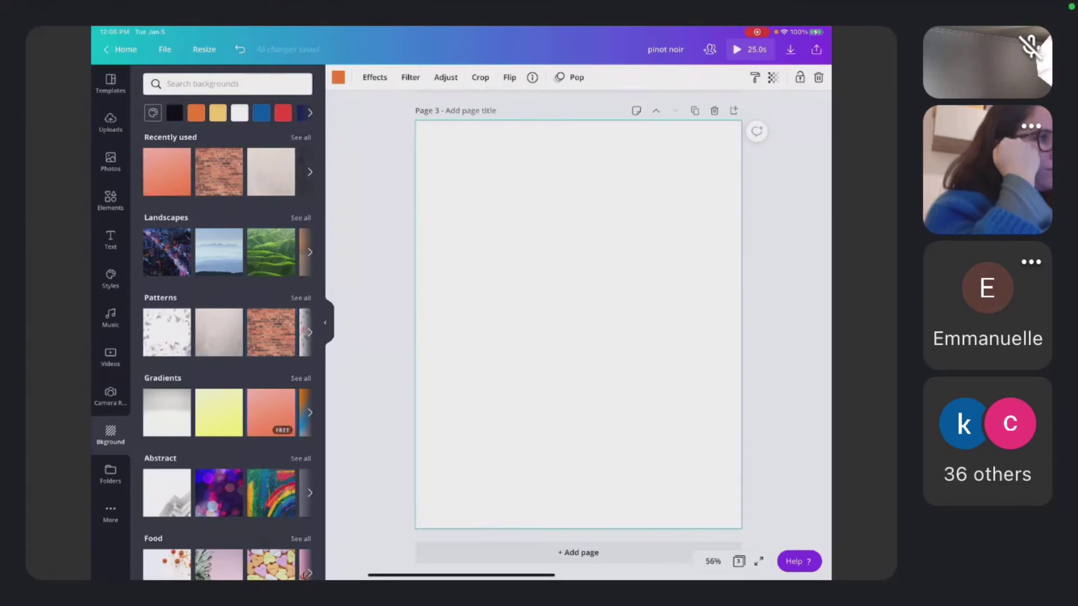
{"action": "left_click", "coordinate": [271, 493]}
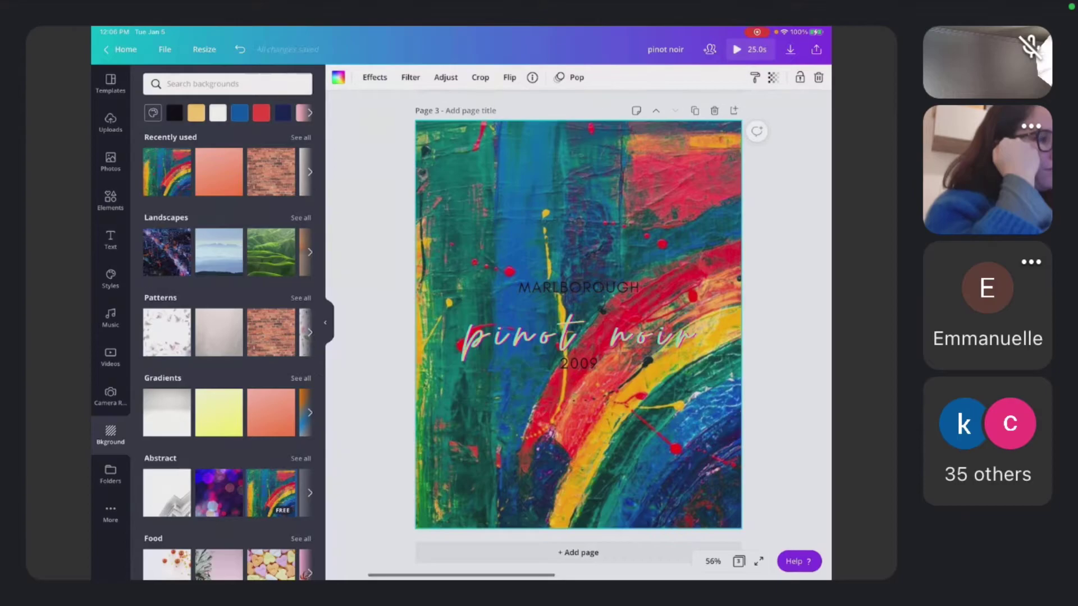
{"action": "scroll", "coordinate": [227, 353], "scroll_direction": "down", "scroll_amount": 15}
{"action": "scroll", "coordinate": [227, 348], "scroll_direction": "down", "scroll_amount": 2}
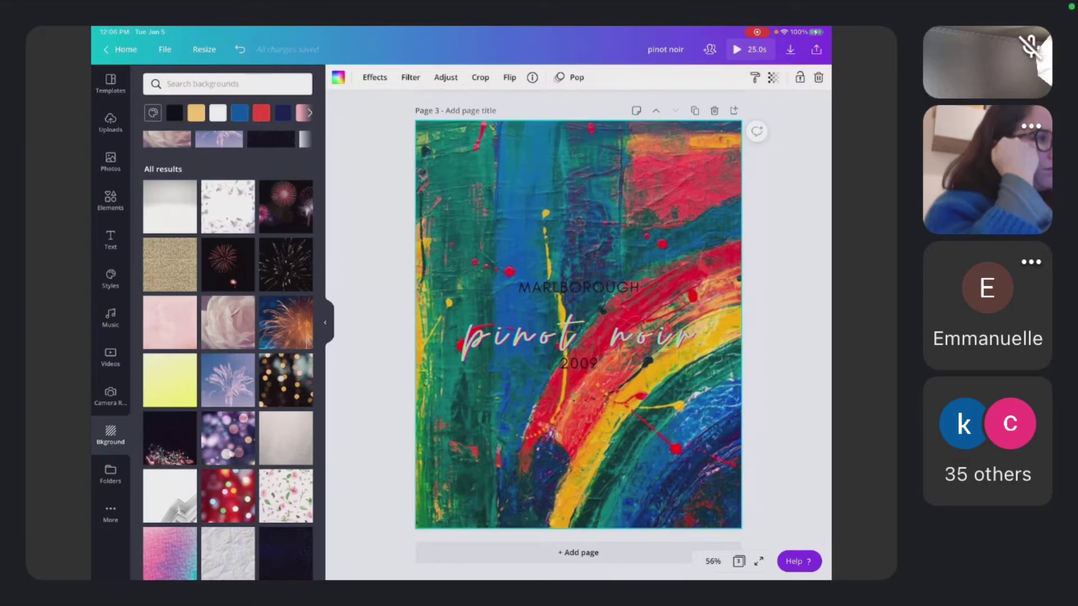
Insert the "Fais sauter tes barrières" page from the "Mardi 5 Janvier" design in the Carousels folder as page 4
{"action": "left_click", "coordinate": [111, 474]}
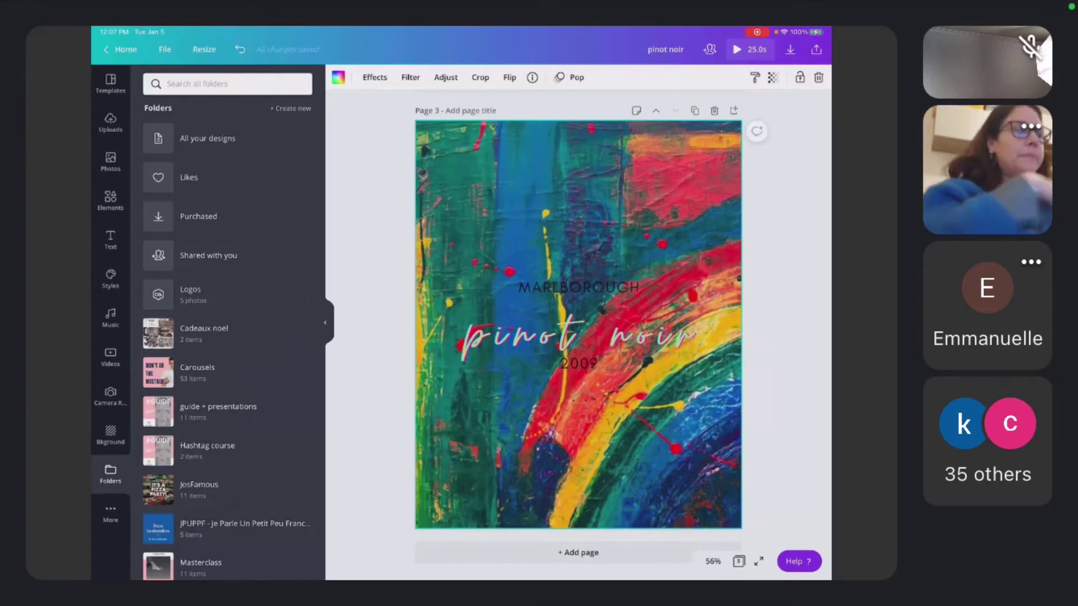
{"action": "left_click", "coordinate": [197, 373]}
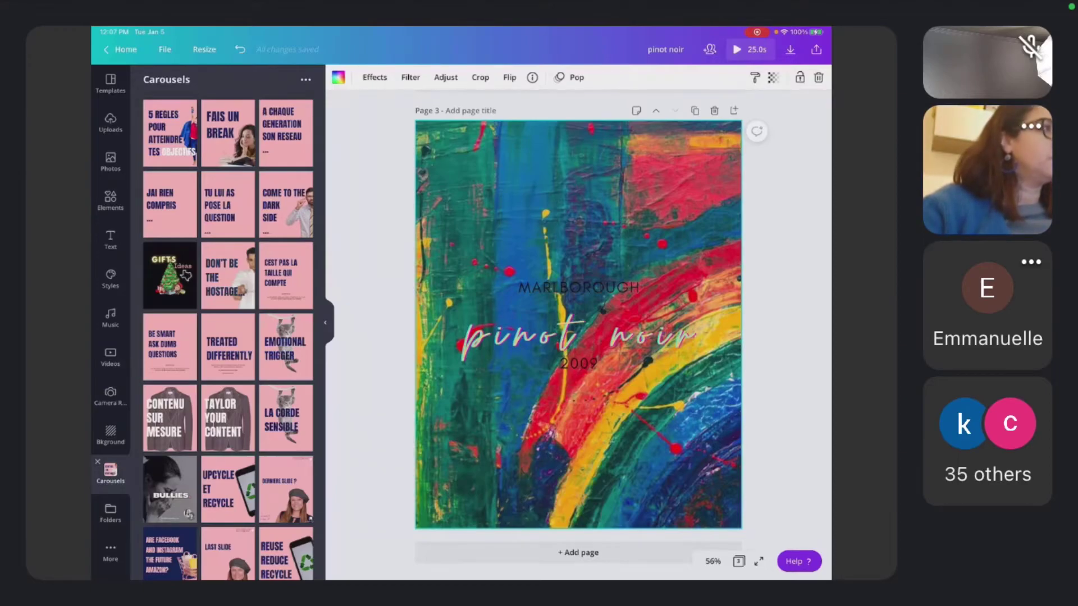
{"action": "left_click", "coordinate": [169, 134]}
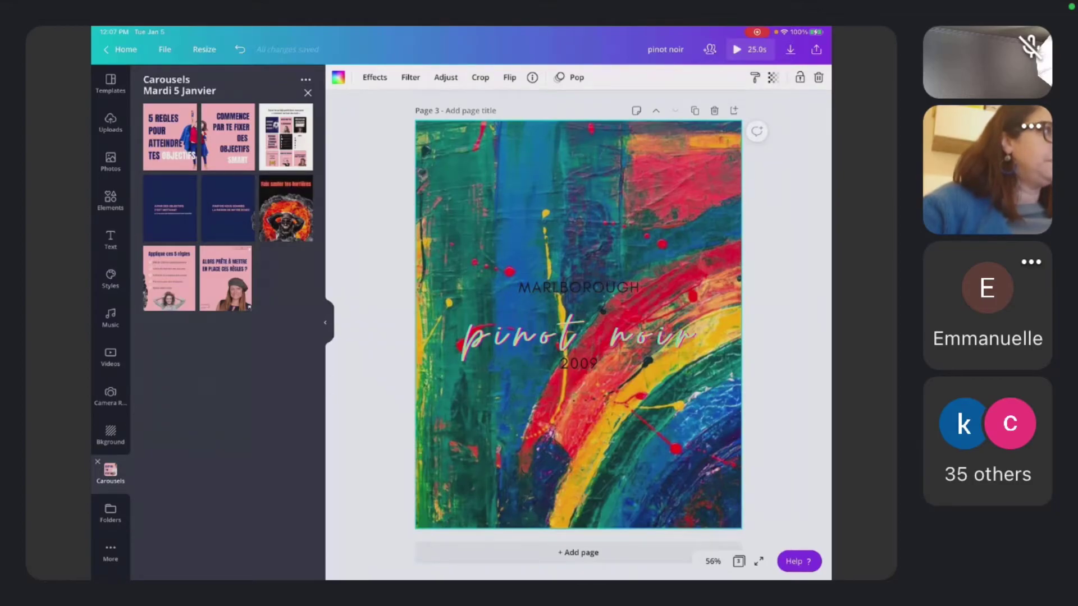
{"action": "left_click", "coordinate": [169, 208]}
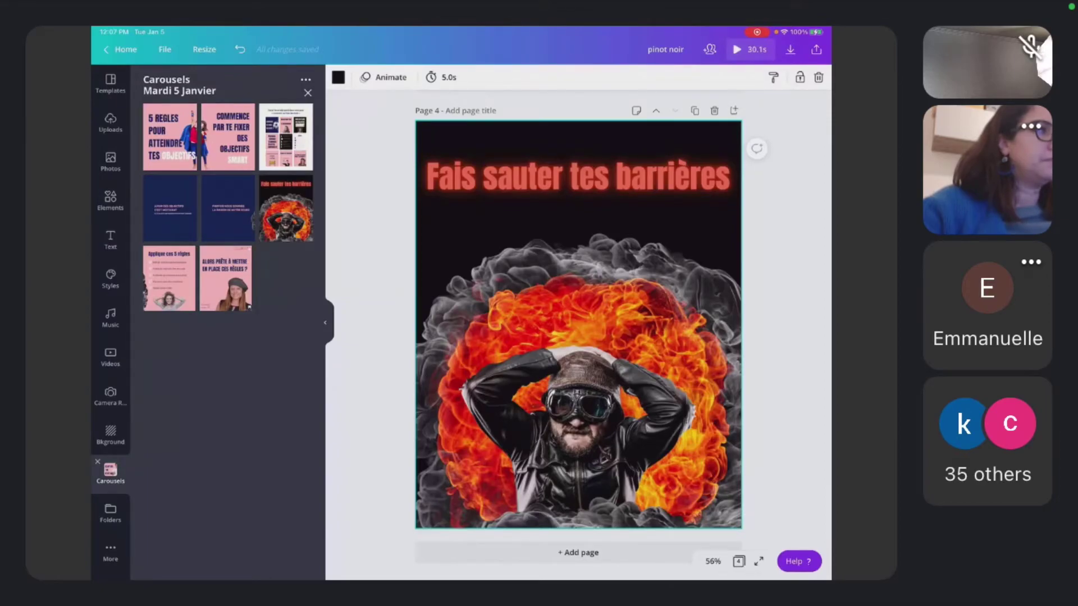
Open the Emoji app from Canva's additional apps and integrations
{"action": "left_click", "coordinate": [111, 513]}
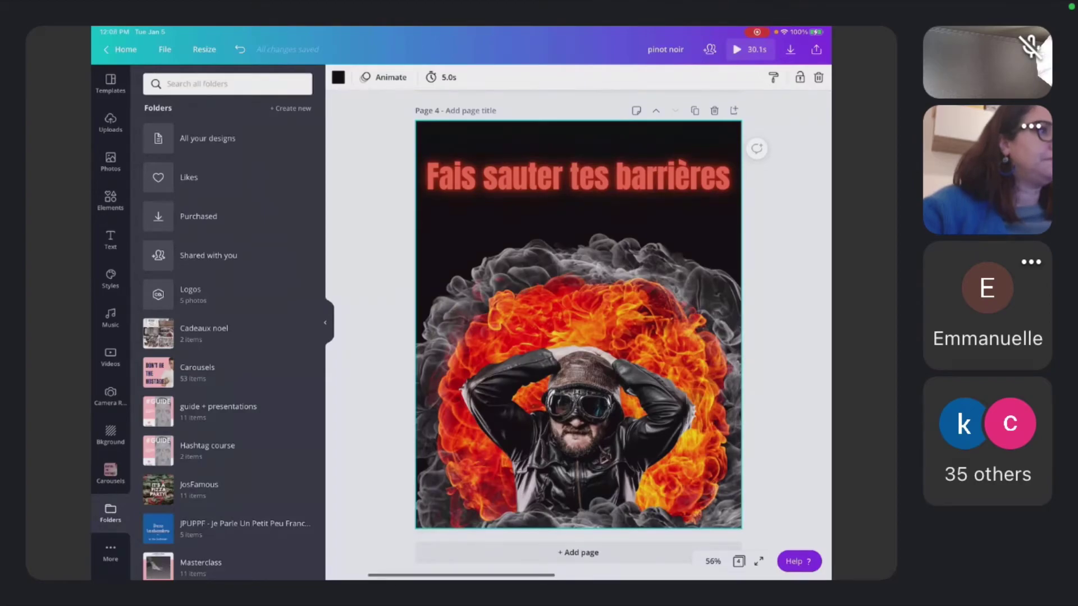
{"action": "left_click", "coordinate": [110, 553]}
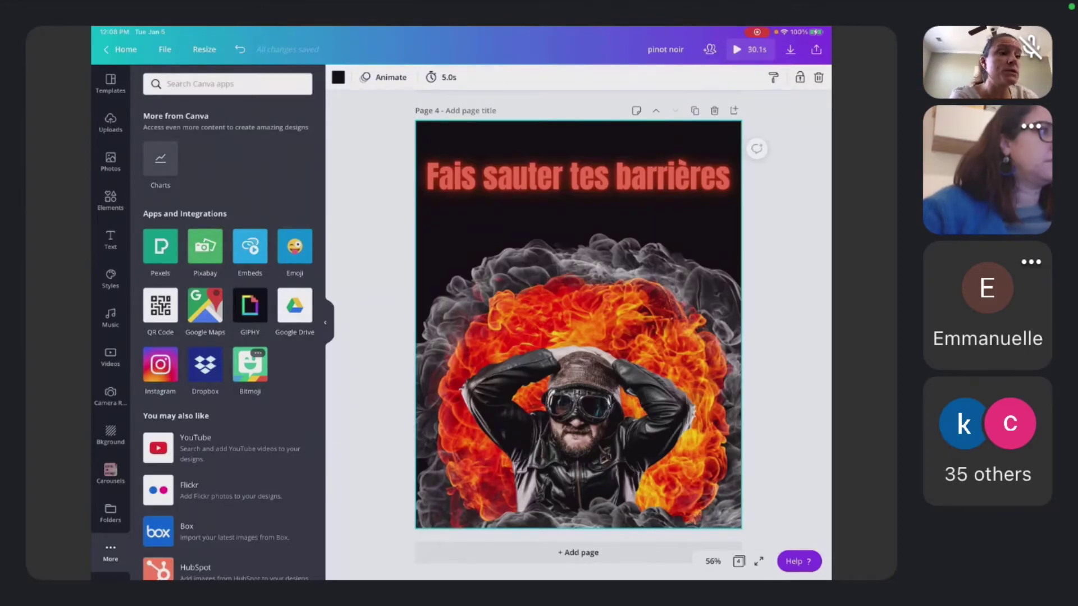
{"action": "left_click", "coordinate": [295, 246]}
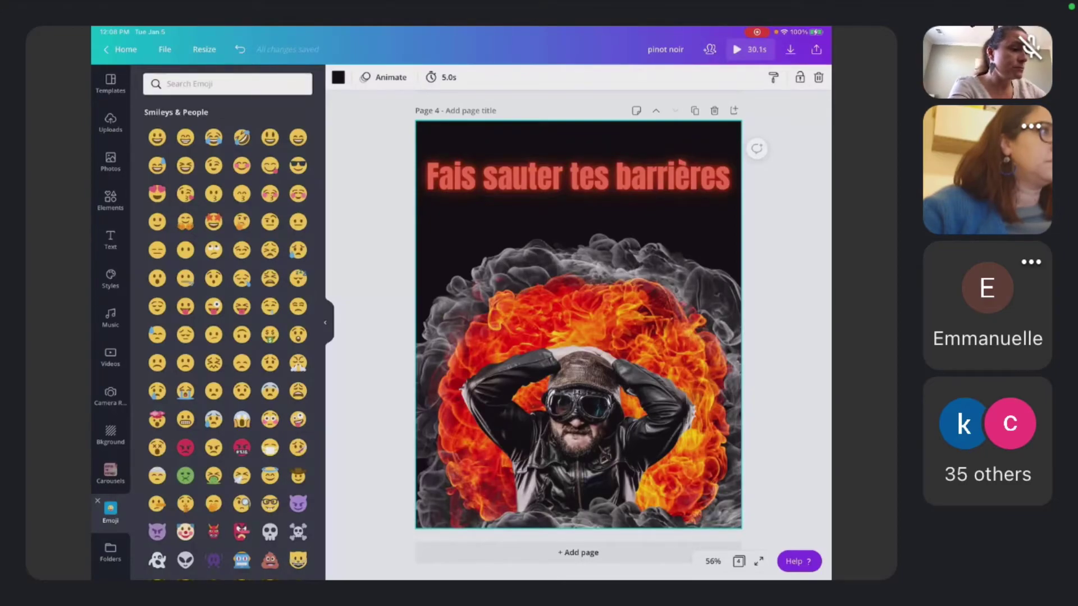
Add a fifth page and change its black background to white
{"action": "left_click", "coordinate": [578, 553]}
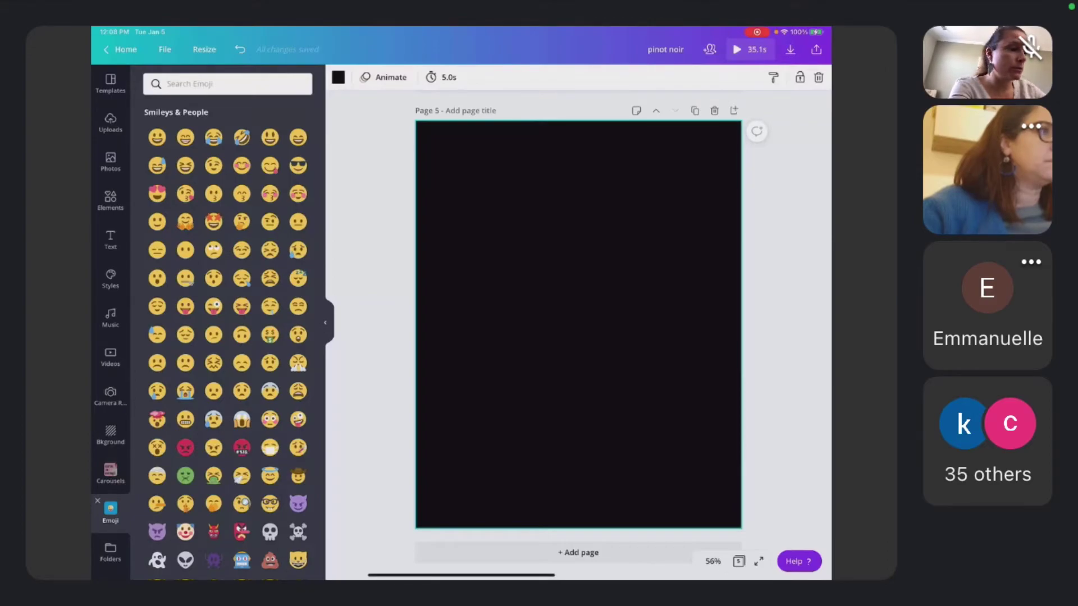
{"action": "left_click", "coordinate": [111, 240]}
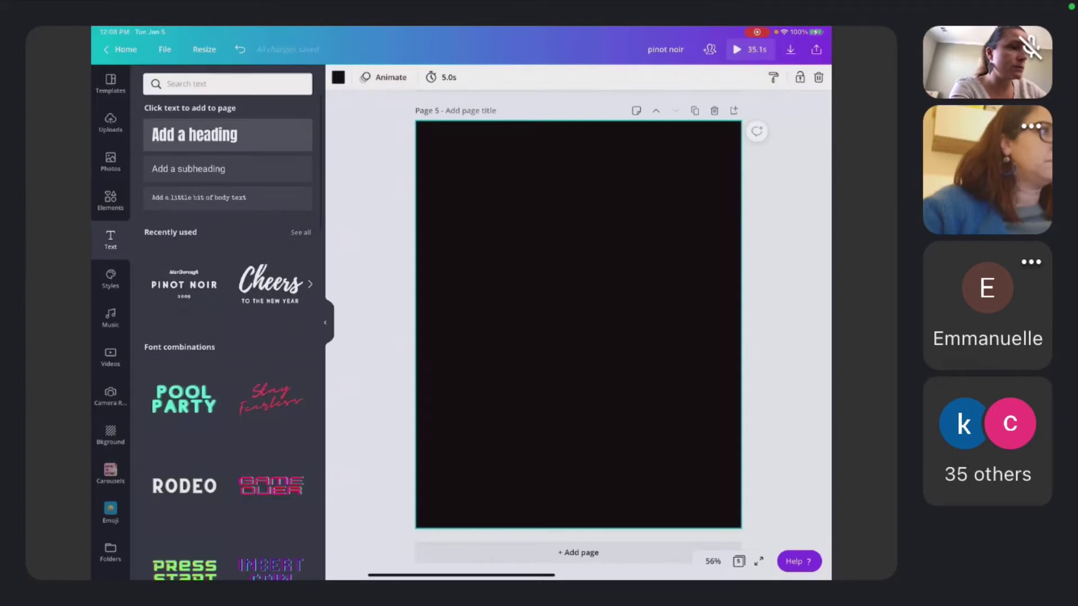
{"action": "left_click", "coordinate": [338, 77]}
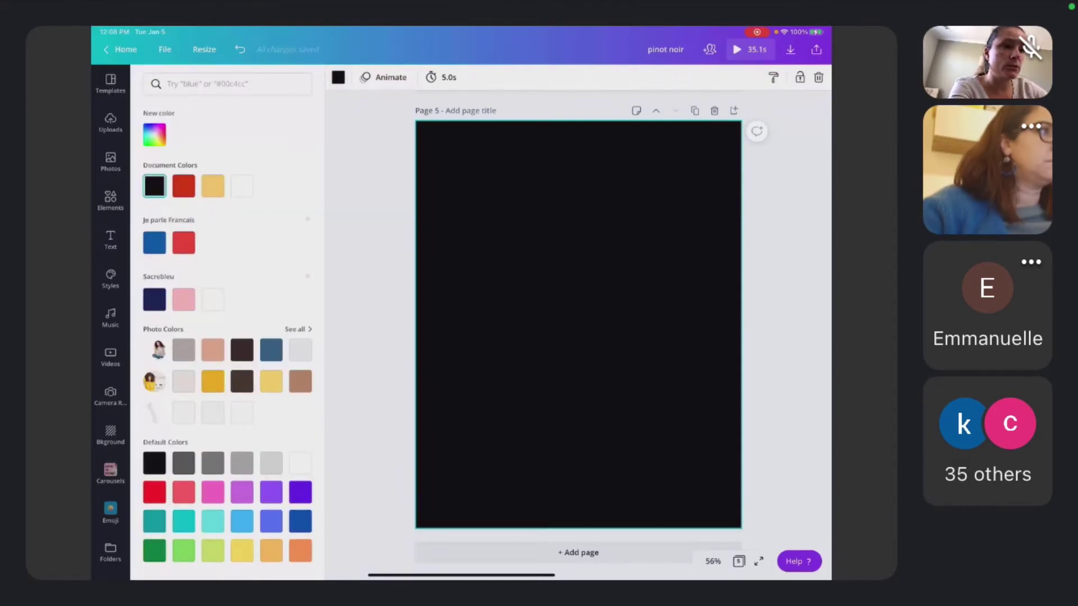
{"action": "left_click", "coordinate": [242, 186]}
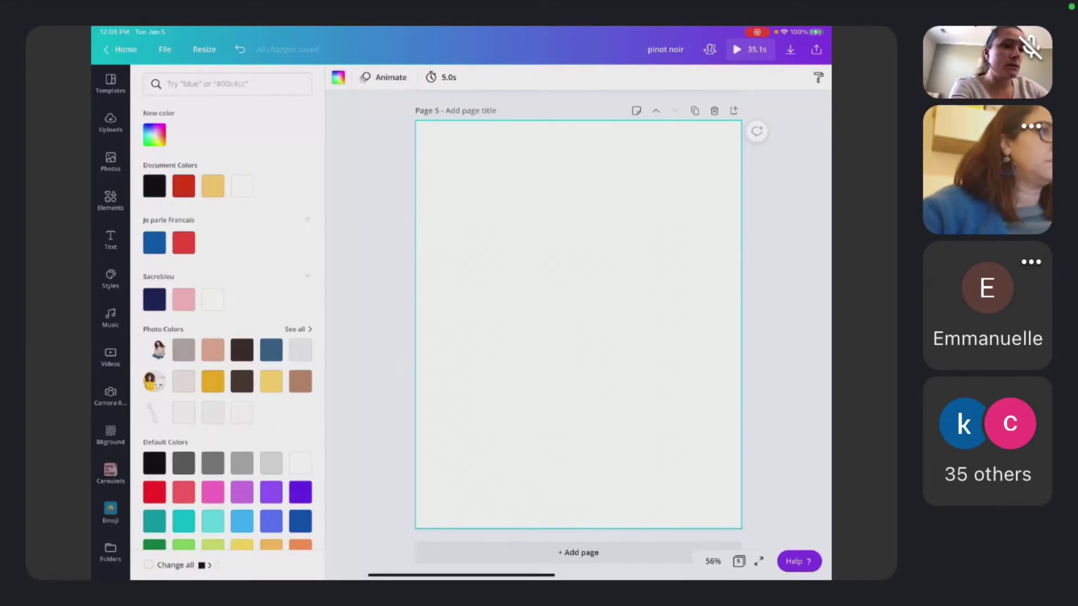
Add a heading to page 5 reading "Text" followed by the smiling emoji suggested for the word "smile"
{"action": "left_click", "coordinate": [110, 240]}
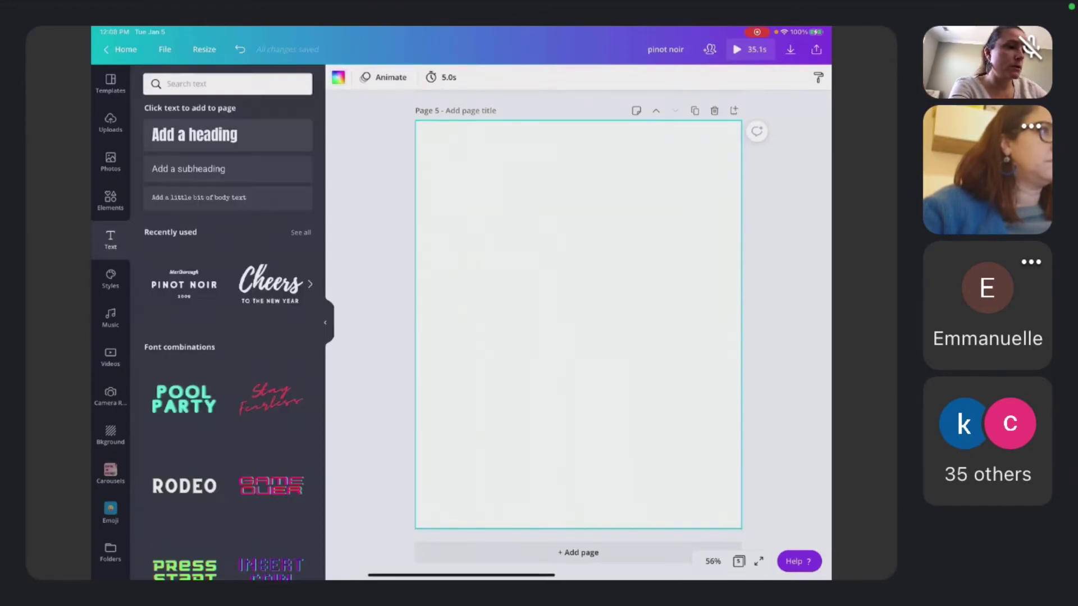
{"action": "left_click", "coordinate": [195, 135]}
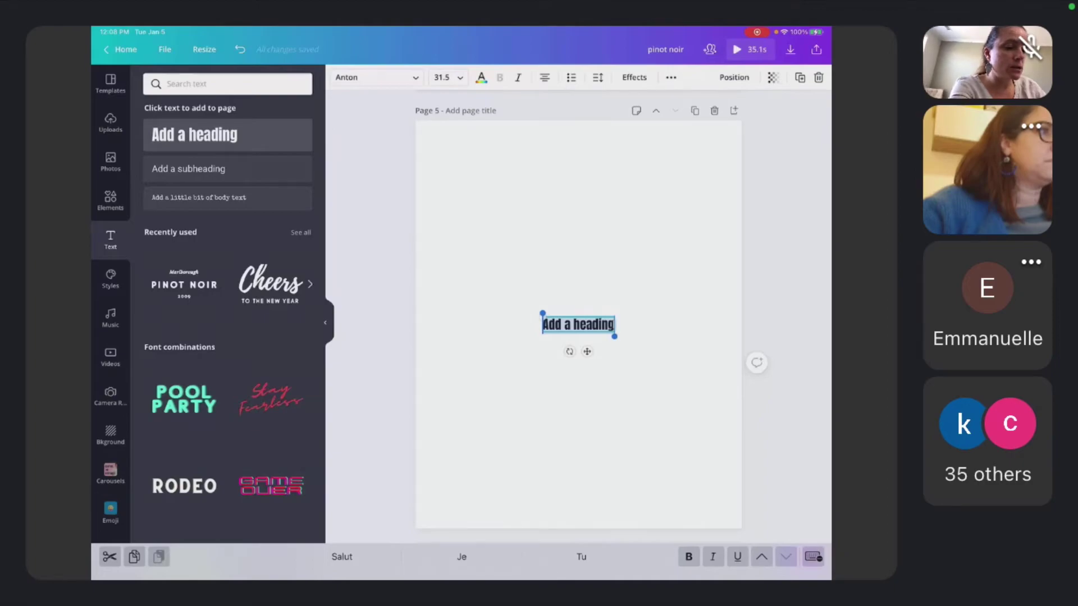
{"action": "type", "text": "Te"}
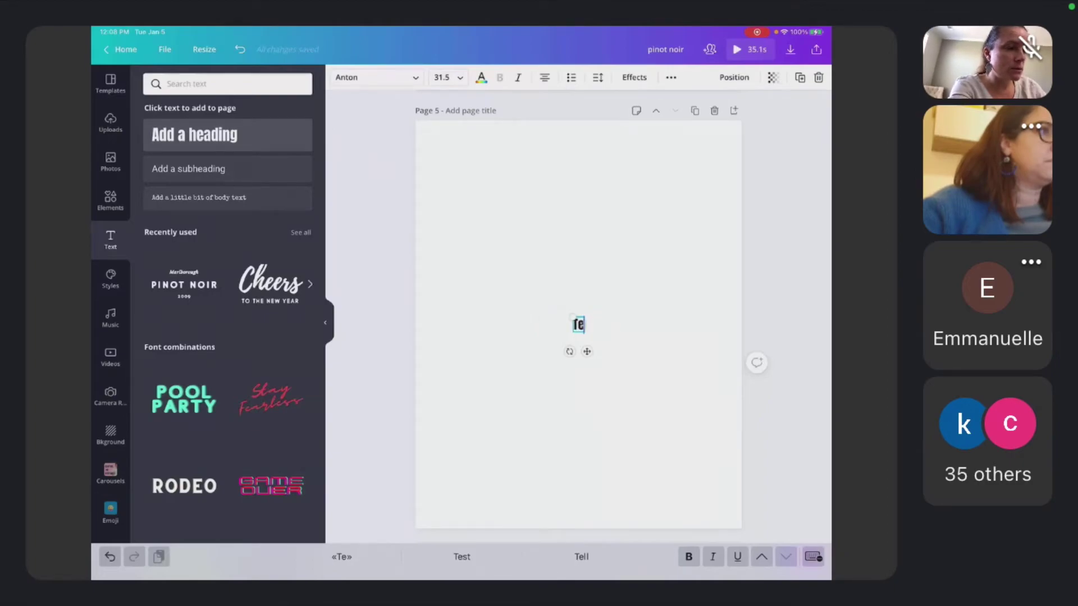
{"action": "type", "text": "xt"}
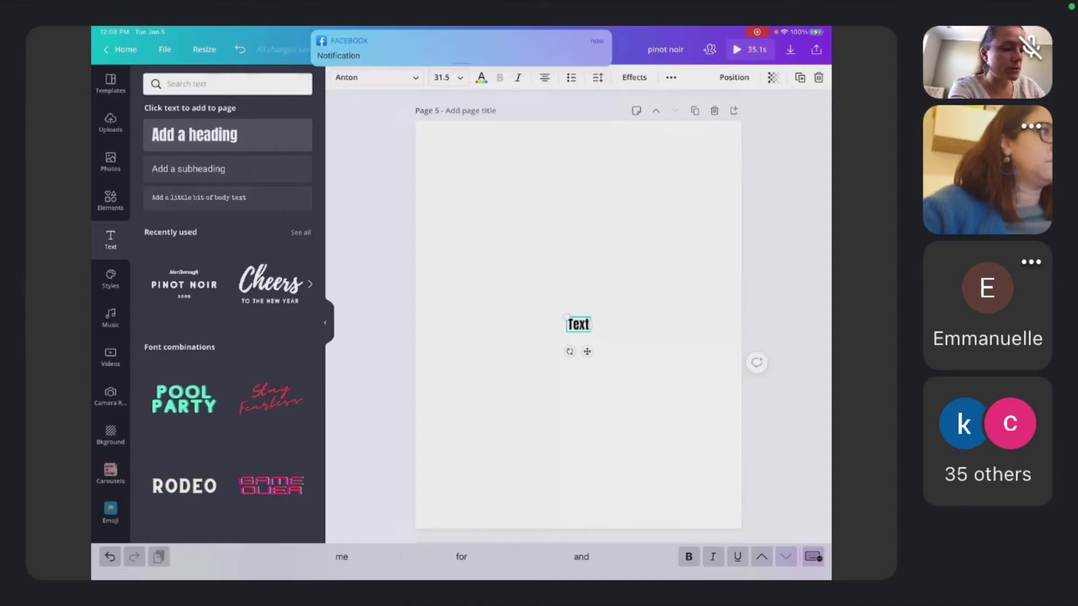
{"action": "type", "text": " smile"}
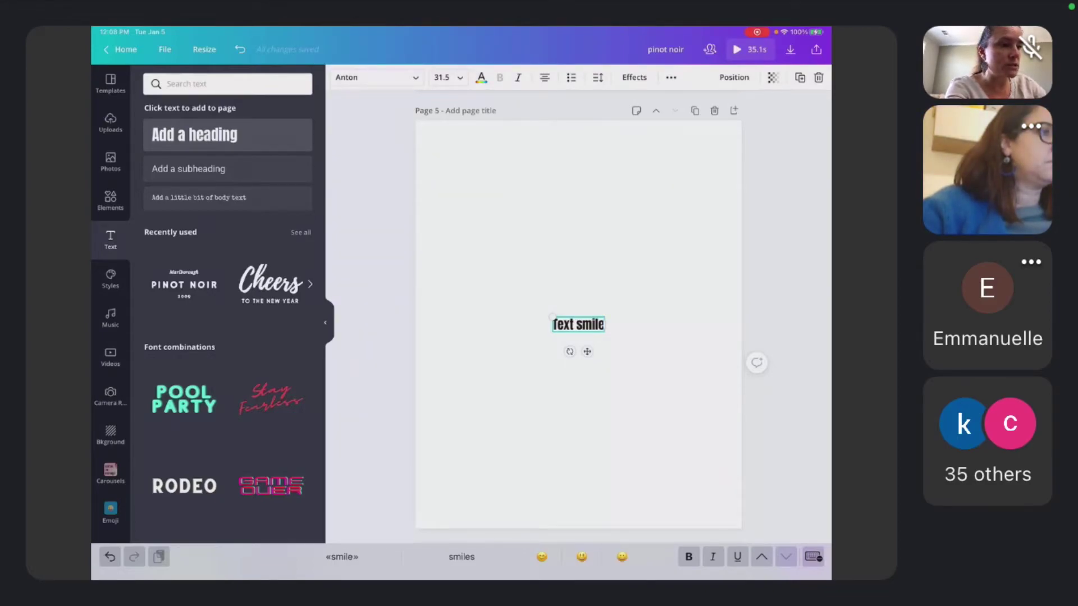
{"action": "left_click", "coordinate": [541, 556]}
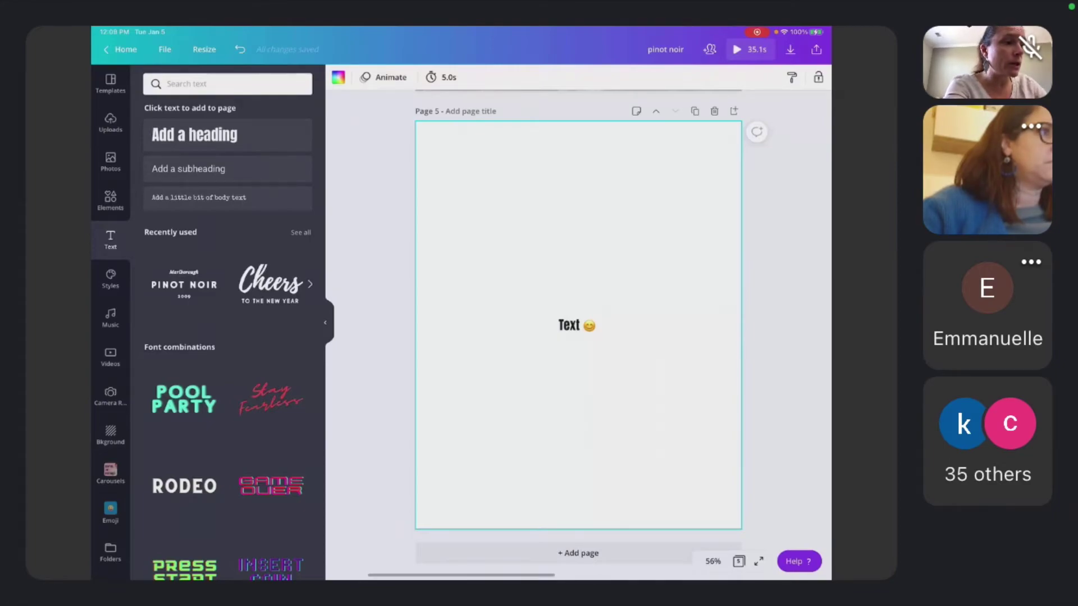
Enlarge the heading on page 5 to font size 47.6 and delete the emoji after the word "Text"
{"action": "left_click", "coordinate": [570, 325]}
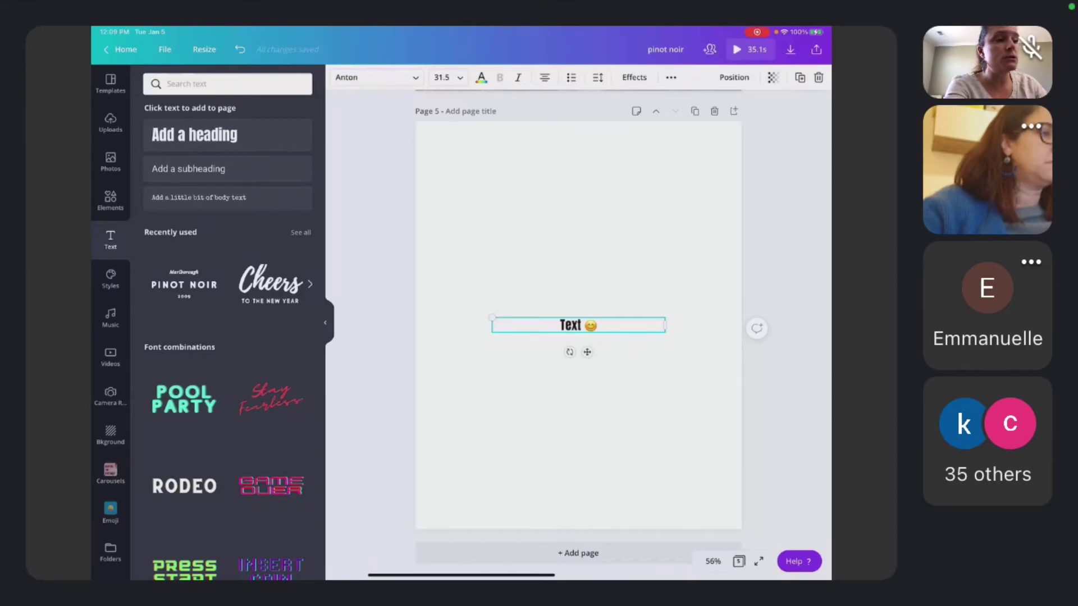
{"action": "left_click_drag", "start_coordinate": [665, 332], "coordinate": [710, 337]}
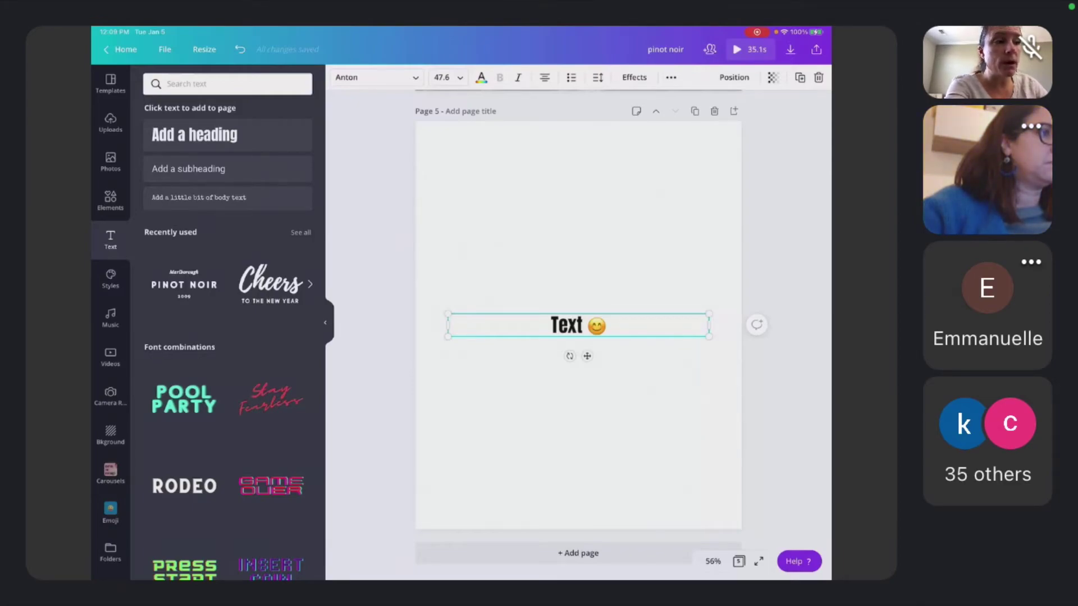
{"action": "left_click", "coordinate": [606, 324]}
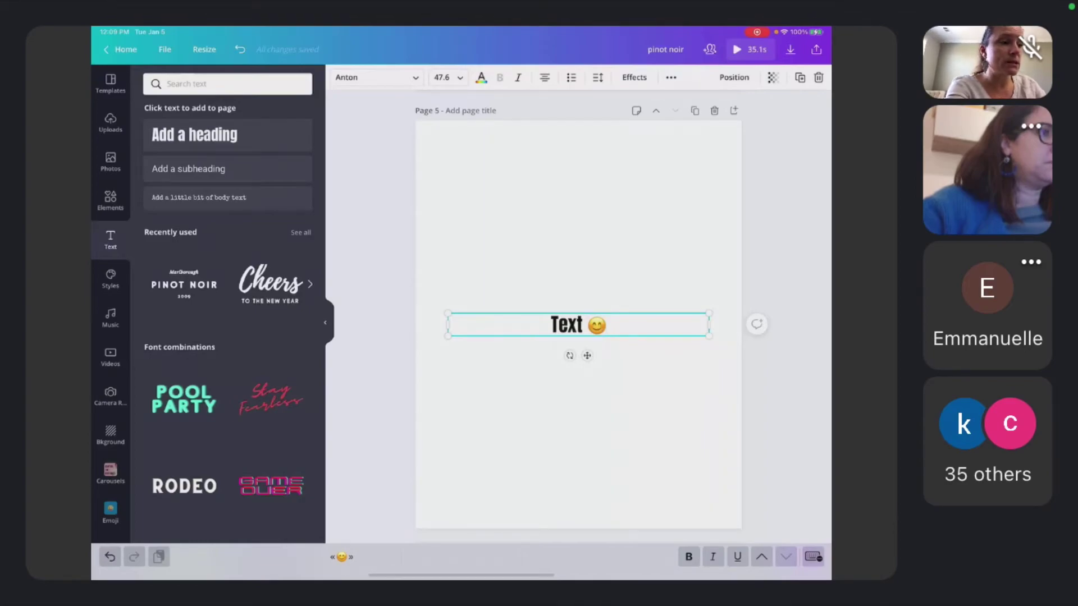
{"action": "key", "text": "BackSpace"}
{"action": "left_click", "coordinate": [578, 427]}
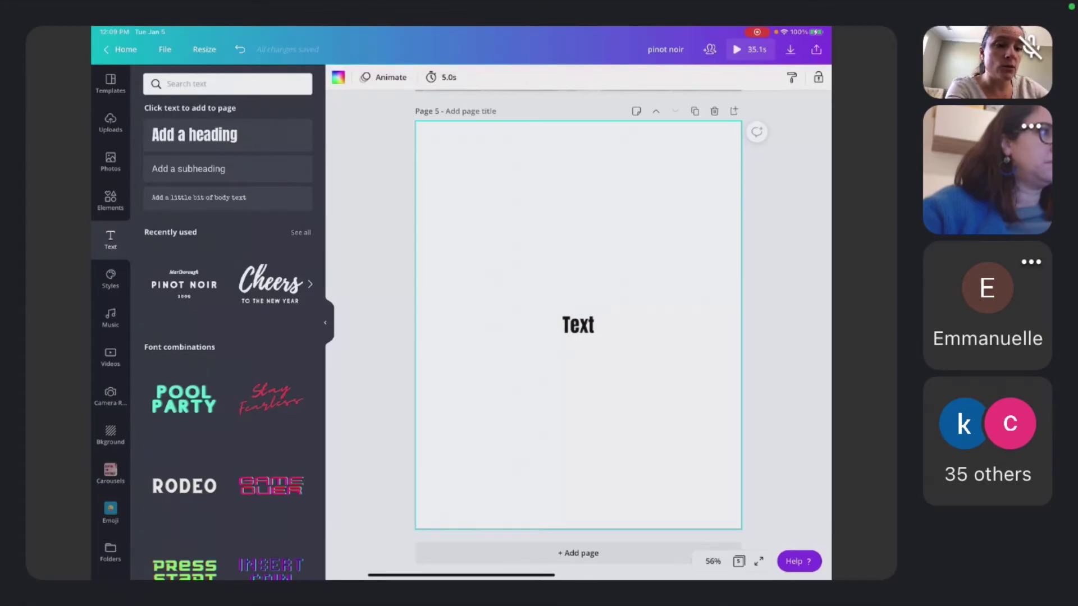
Add the eye-rolling emoji graphic to page 5, shrink it and place it just above and to the right of the heading
{"action": "left_click", "coordinate": [111, 512]}
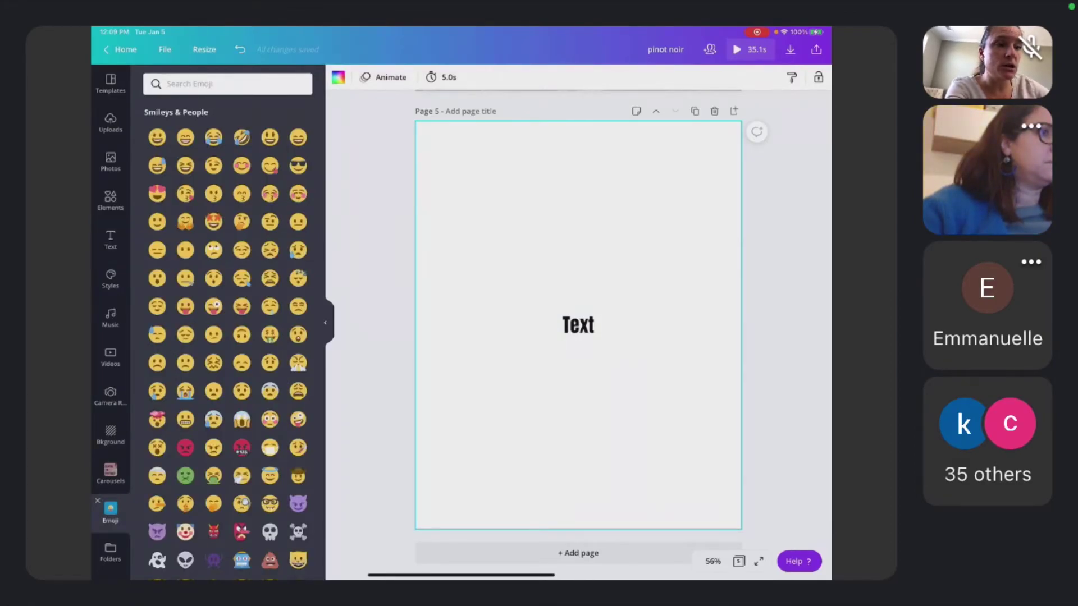
{"action": "left_click", "coordinate": [213, 250]}
{"action": "left_click_drag", "start_coordinate": [578, 337], "coordinate": [643, 267]}
{"action": "left_click_drag", "start_coordinate": [710, 193], "coordinate": [649, 304]}
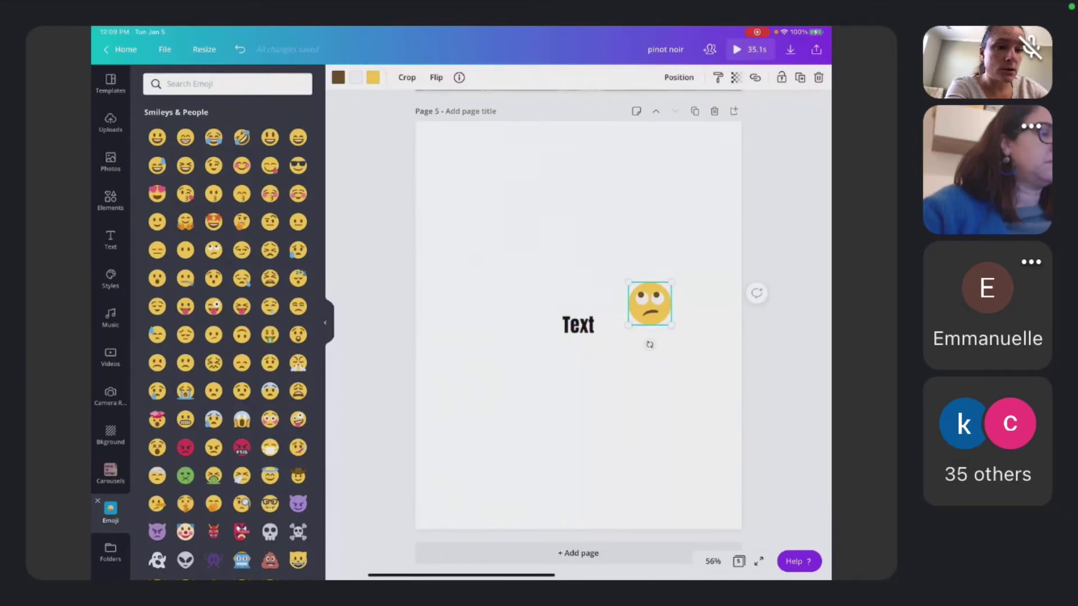
Close the Emoji app and add the sad Bitmoji with the tissue and pink suitcase below the heading
{"action": "left_click", "coordinate": [97, 501]}
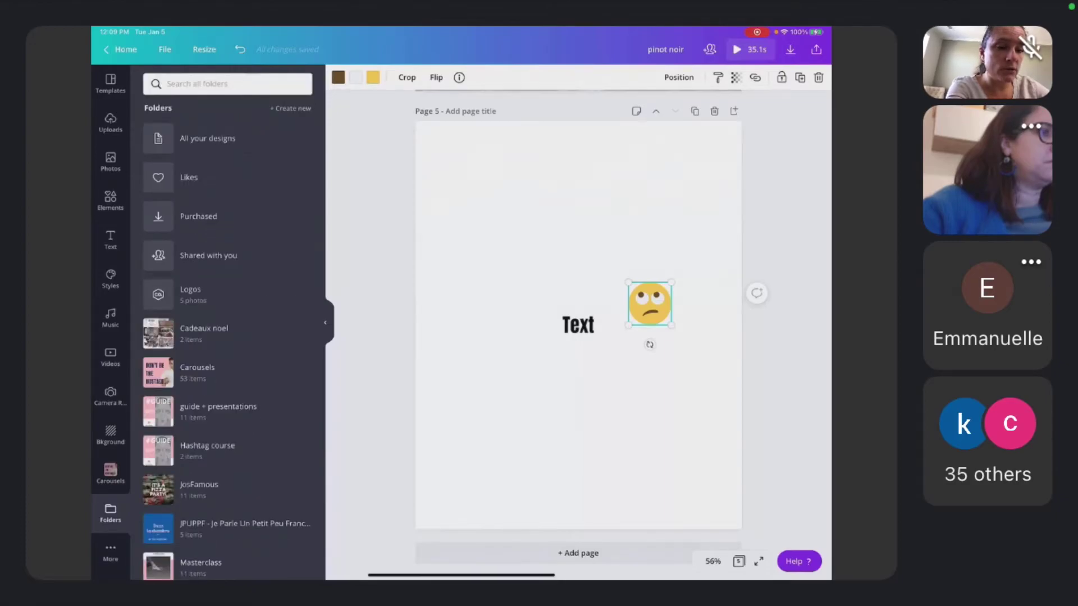
{"action": "left_click", "coordinate": [111, 552]}
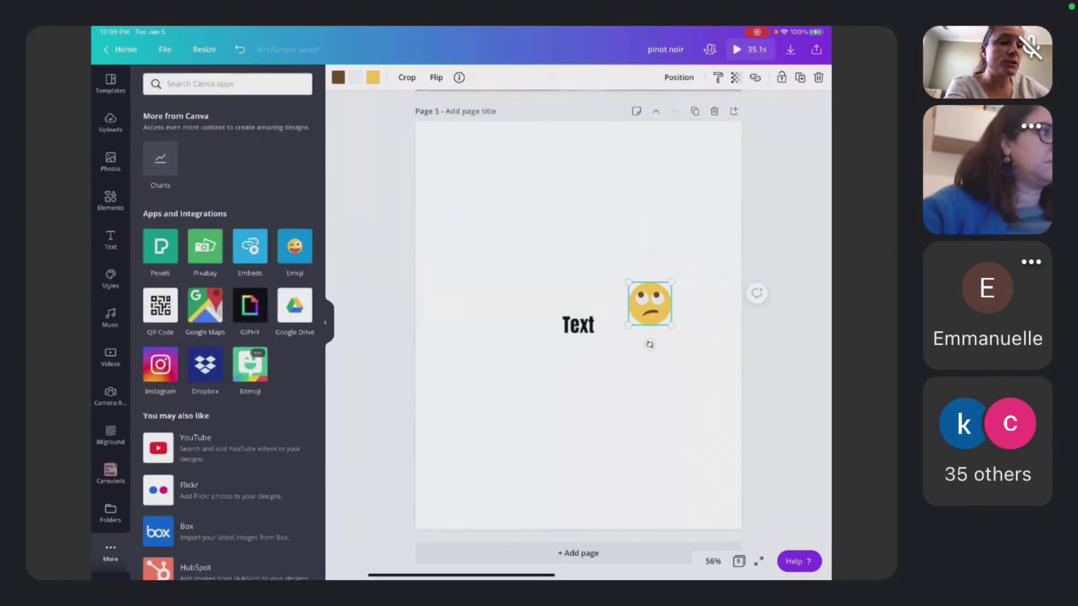
{"action": "left_click", "coordinate": [250, 365]}
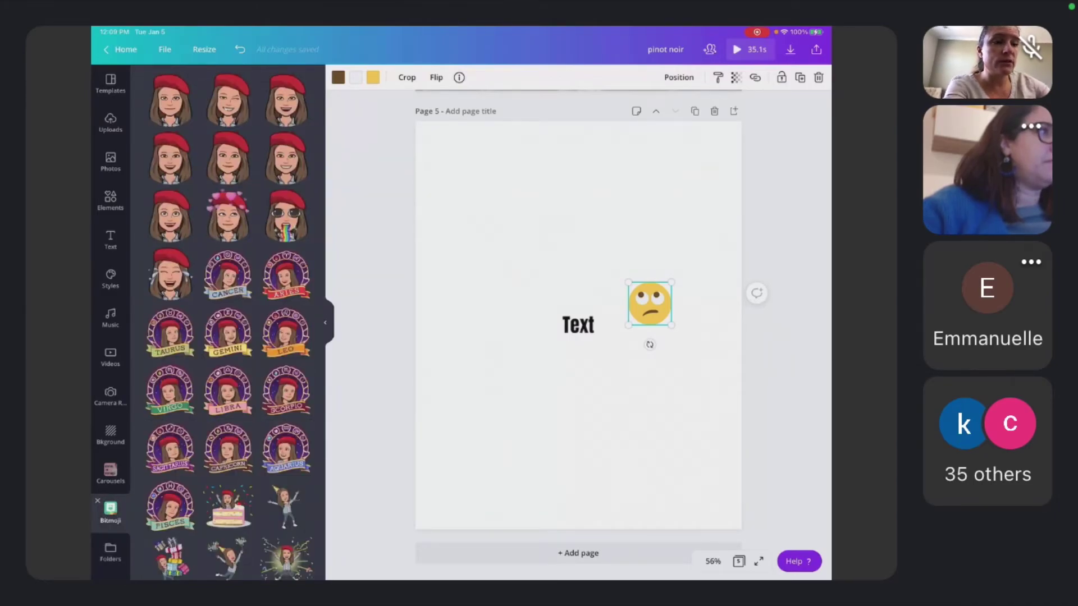
{"action": "scroll", "coordinate": [227, 322], "scroll_direction": "down", "scroll_amount": 15}
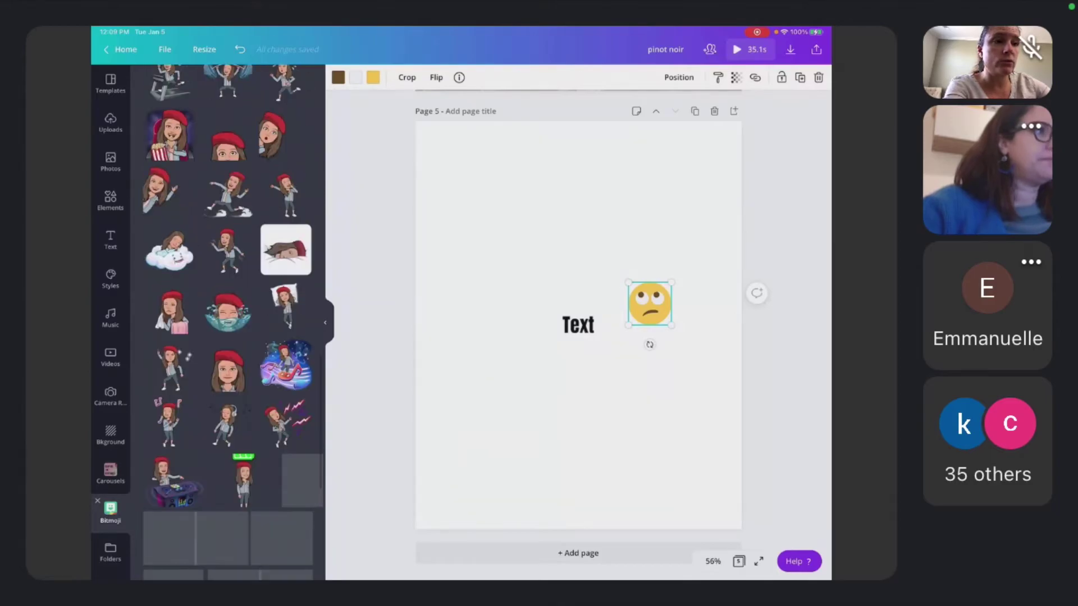
{"action": "scroll", "coordinate": [227, 323], "scroll_direction": "down", "scroll_amount": 3}
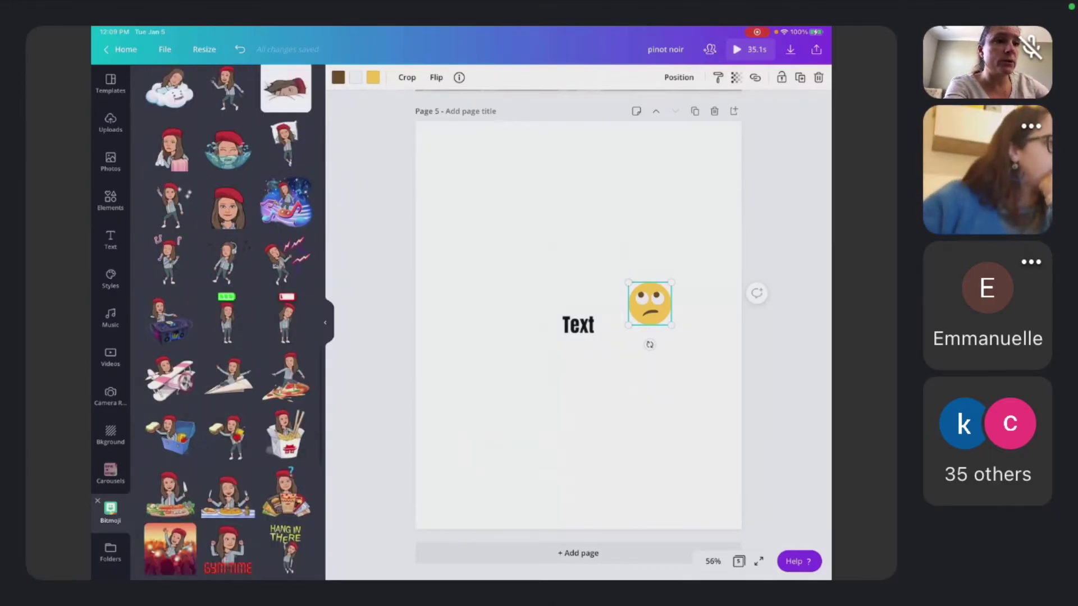
{"action": "left_click", "coordinate": [171, 149]}
{"action": "left_click_drag", "start_coordinate": [577, 325], "coordinate": [515, 424]}
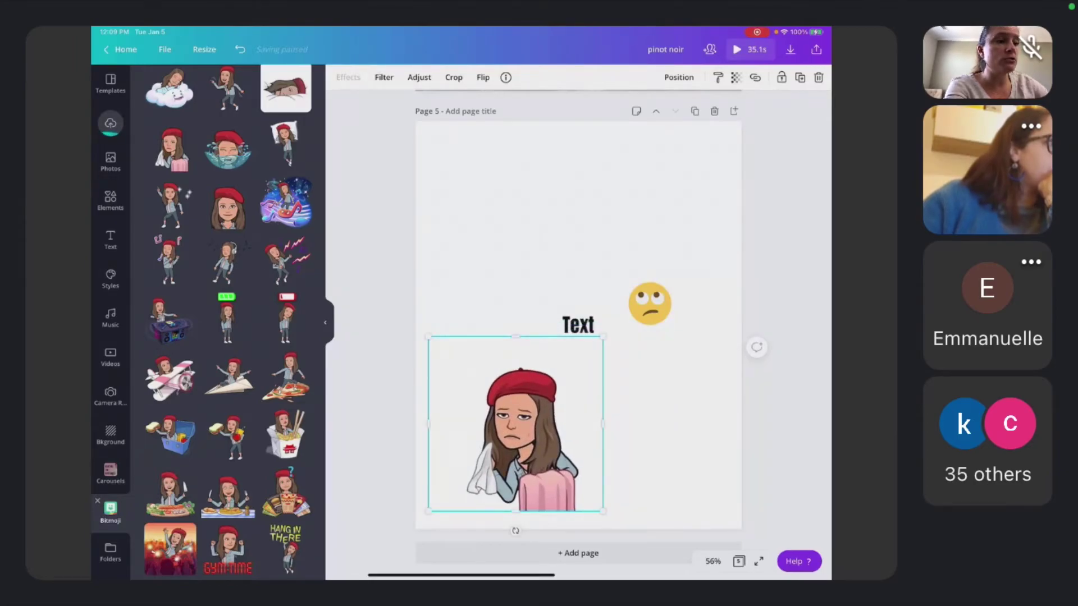
{"action": "left_click", "coordinate": [578, 225]}
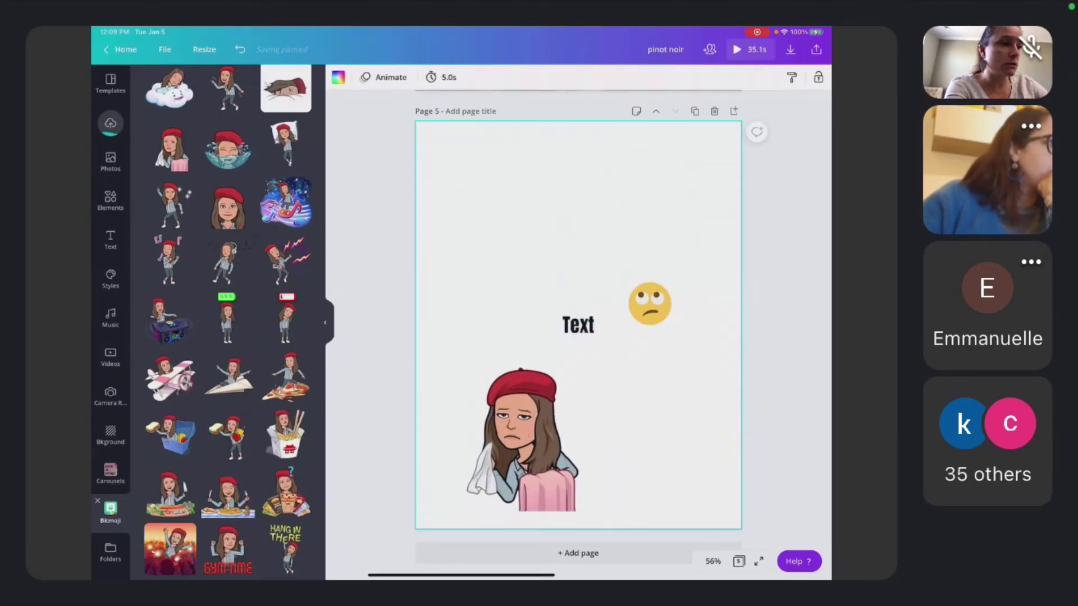
Add the Bitmoji surfing on a pizza slice above the heading on page 5
{"action": "left_click", "coordinate": [286, 376]}
{"action": "left_click_drag", "start_coordinate": [578, 324], "coordinate": [559, 197]}
{"action": "left_click", "coordinate": [579, 324]}
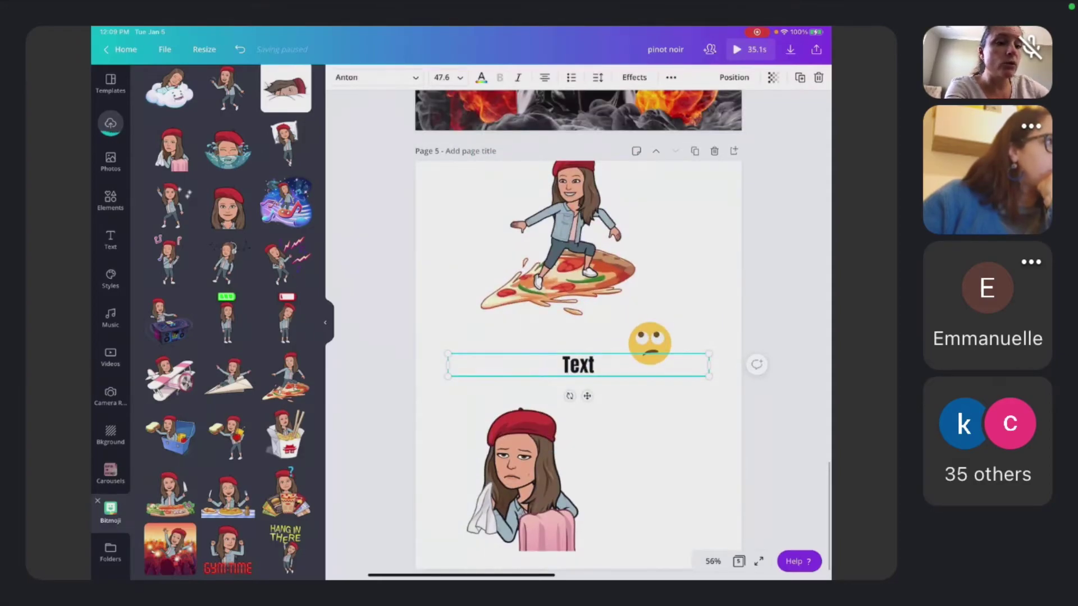
Look through the additional apps, view the QR Code generator, close it and return to the folder list
{"action": "left_click", "coordinate": [110, 553]}
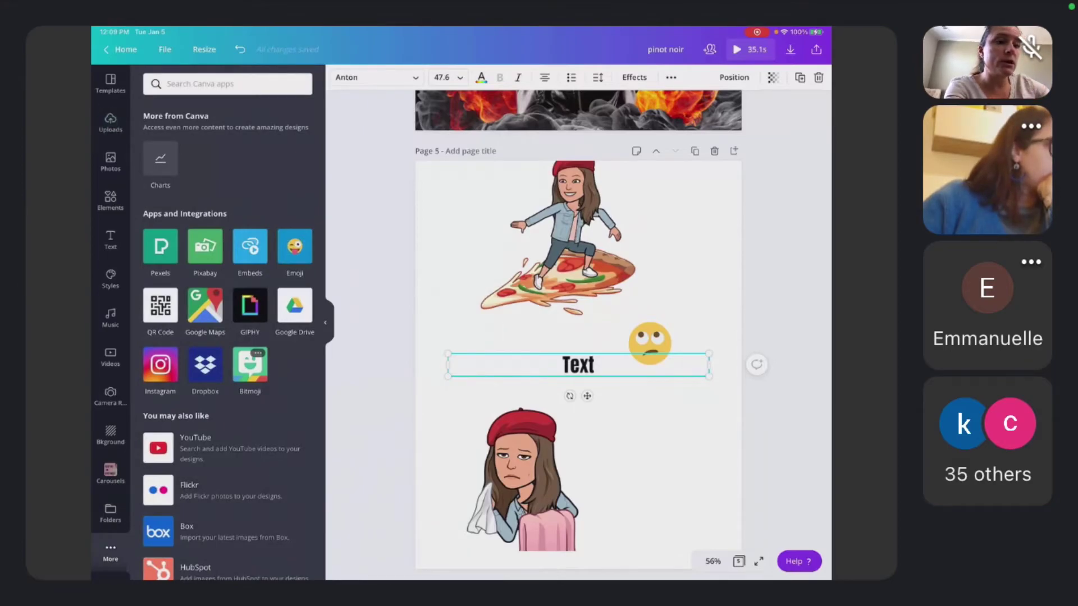
{"action": "scroll", "coordinate": [228, 505], "scroll_direction": "down", "scroll_amount": 2}
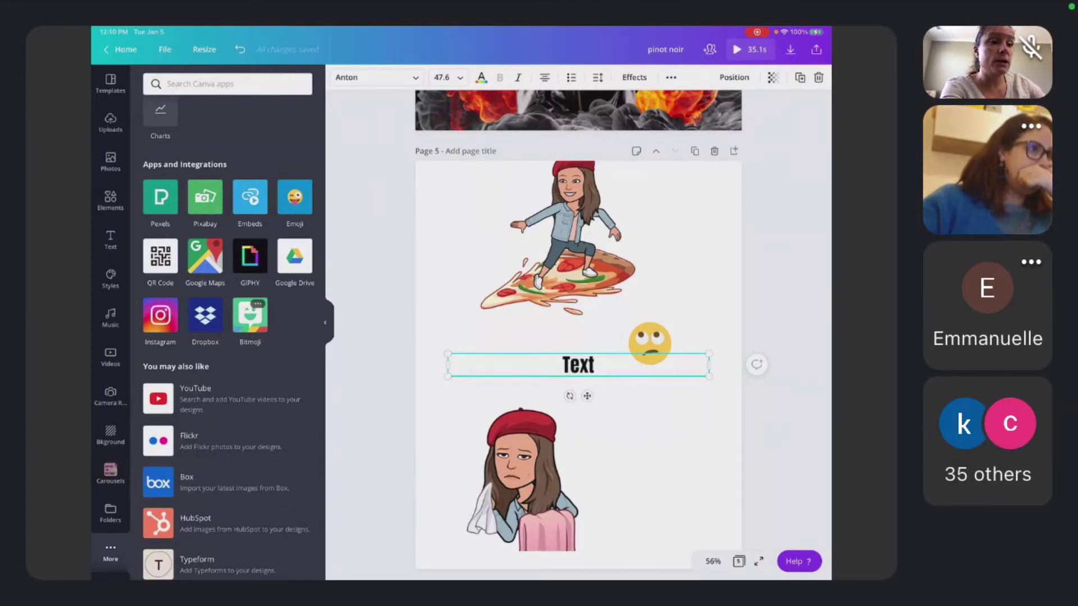
{"action": "left_click", "coordinate": [160, 256]}
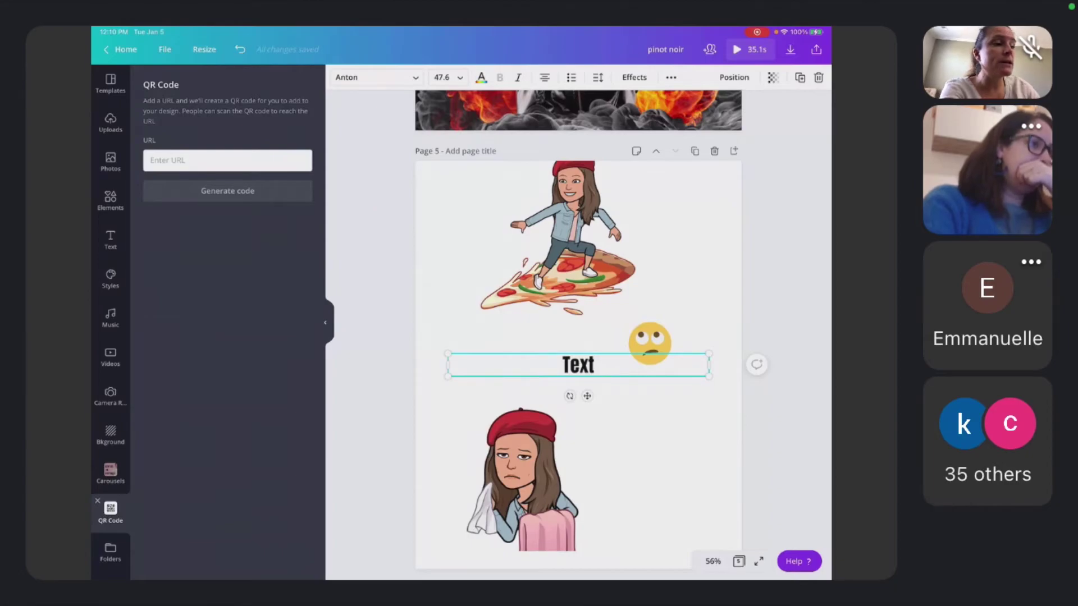
{"action": "left_click", "coordinate": [111, 553]}
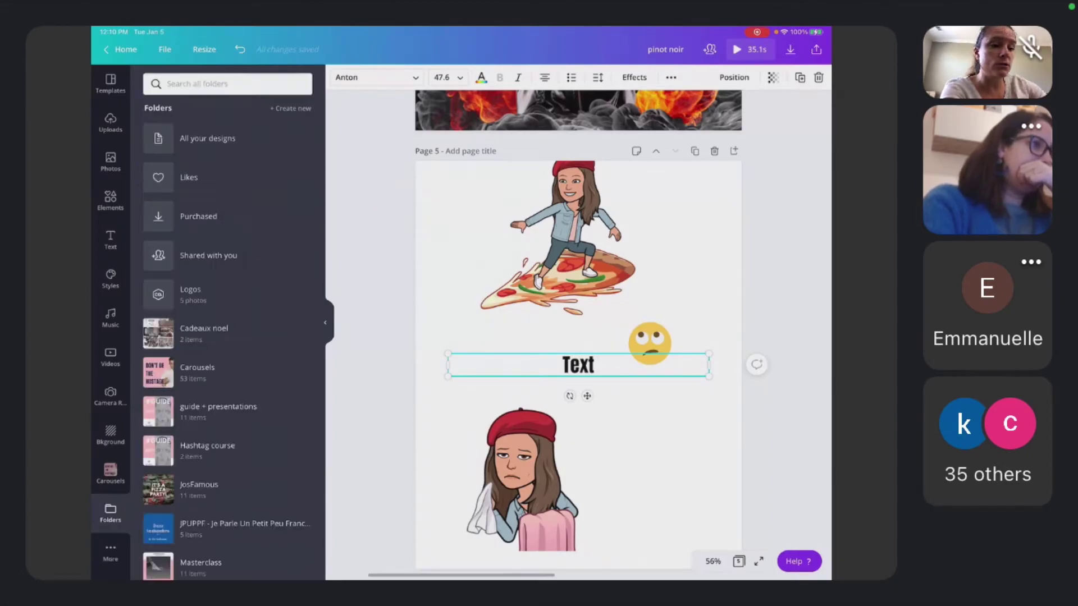
{"action": "scroll", "coordinate": [227, 337], "scroll_direction": "down", "scroll_amount": 2}
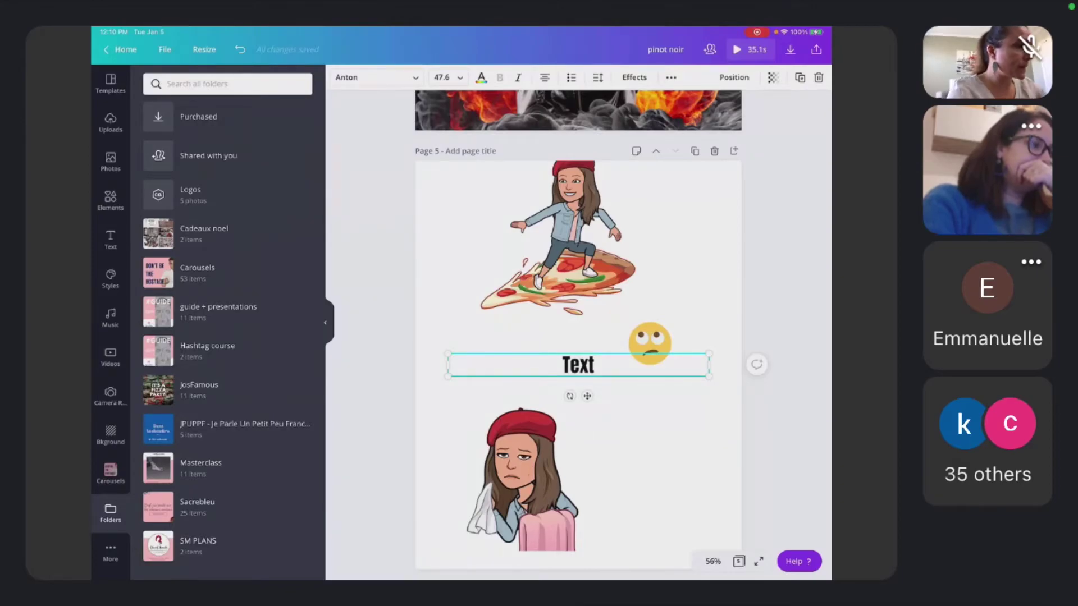
Deselect the heading and add a blank page after page 5
{"action": "key", "text": "Escape"}
{"action": "scroll", "coordinate": [578, 328], "scroll_direction": "down", "scroll_amount": 3}
{"action": "scroll", "coordinate": [579, 329], "scroll_direction": "up", "scroll_amount": 4}
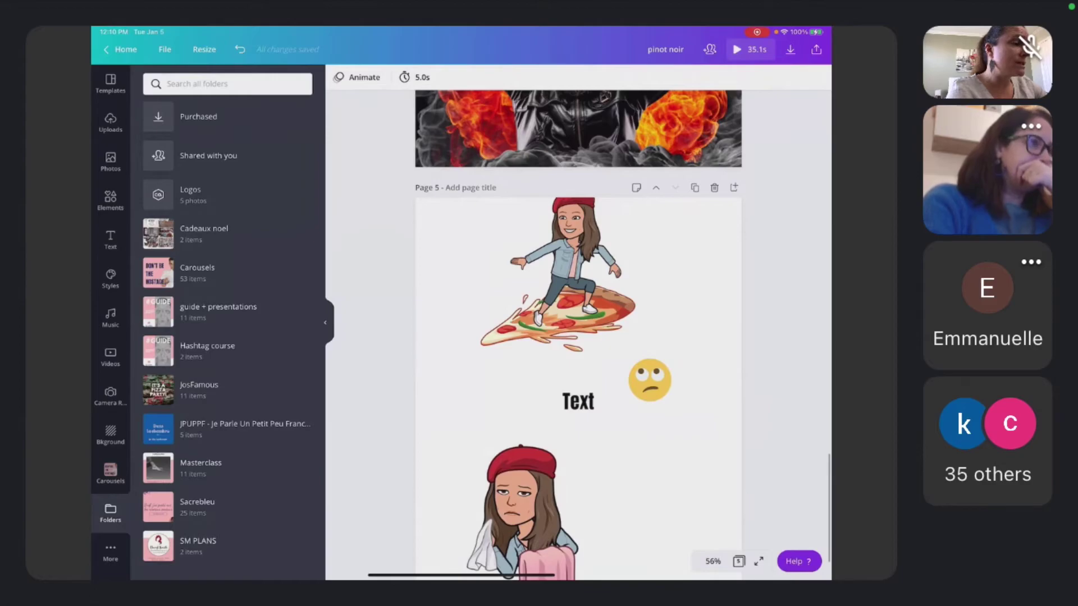
{"action": "scroll", "coordinate": [579, 329], "scroll_direction": "down", "scroll_amount": 3}
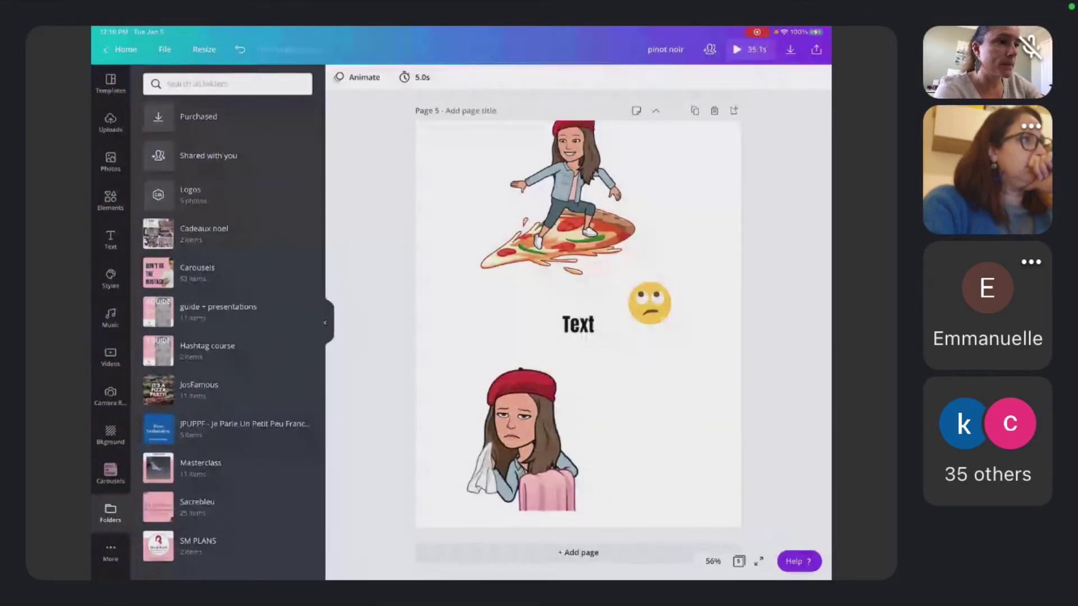
{"action": "left_click", "coordinate": [204, 49]}
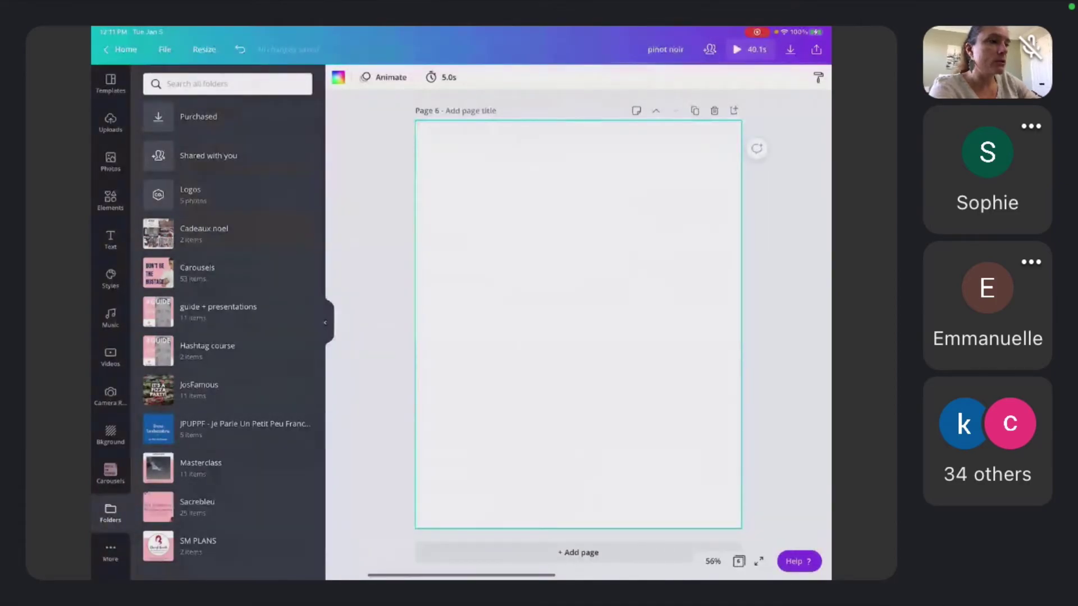
View the Mardi 5 Janvier design in the Carousels folder, and search the photos for "Kid + cutout:true"
{"action": "left_click", "coordinate": [198, 268]}
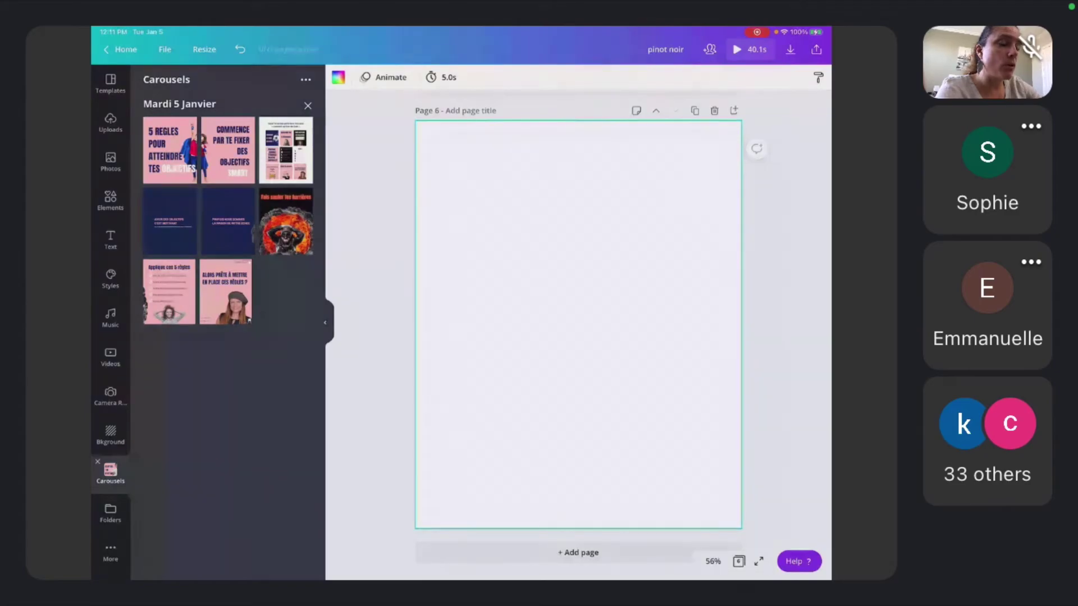
{"action": "left_click", "coordinate": [111, 161]}
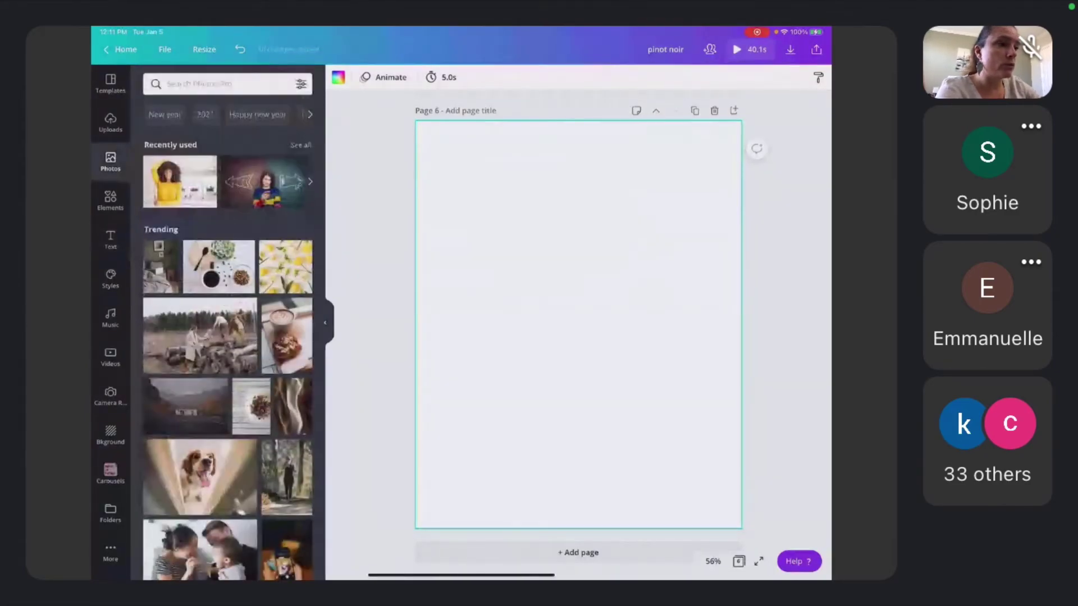
{"action": "left_click", "coordinate": [224, 84]}
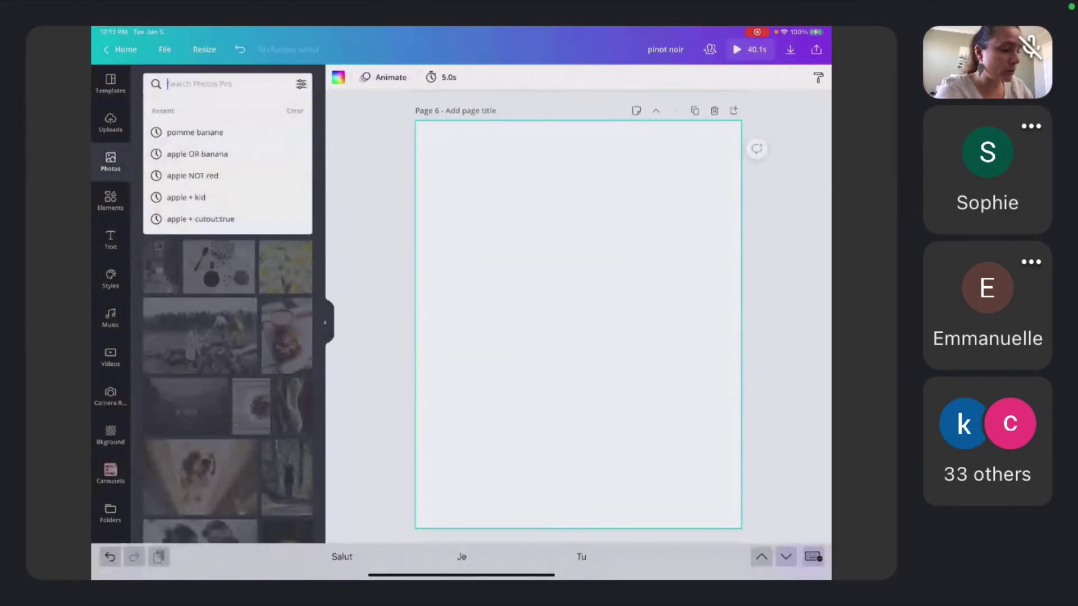
{"action": "type", "text": "Kid"}
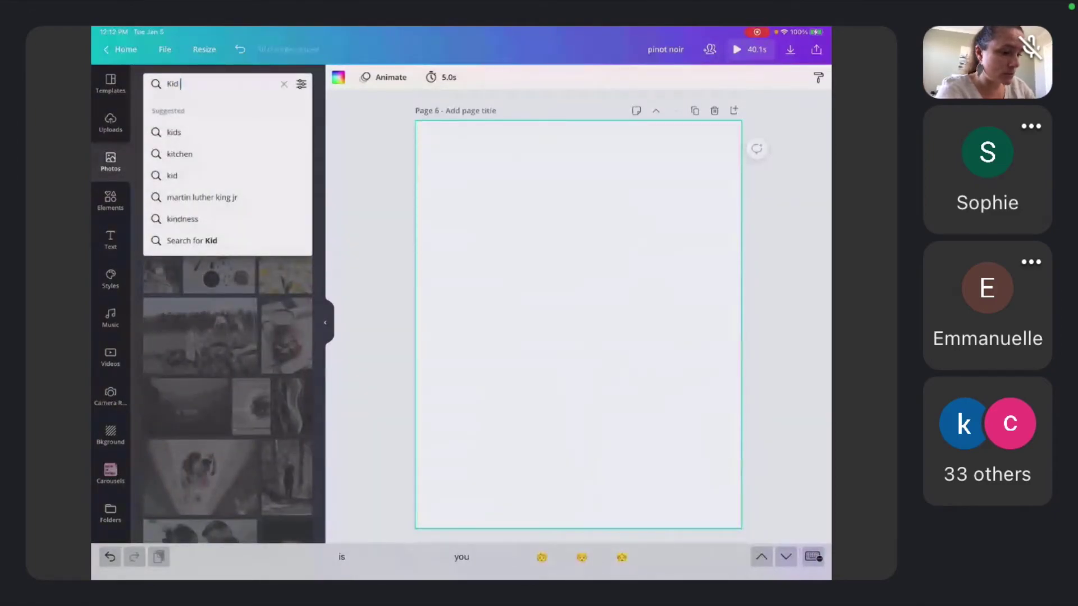
{"action": "type", "text": " +"}
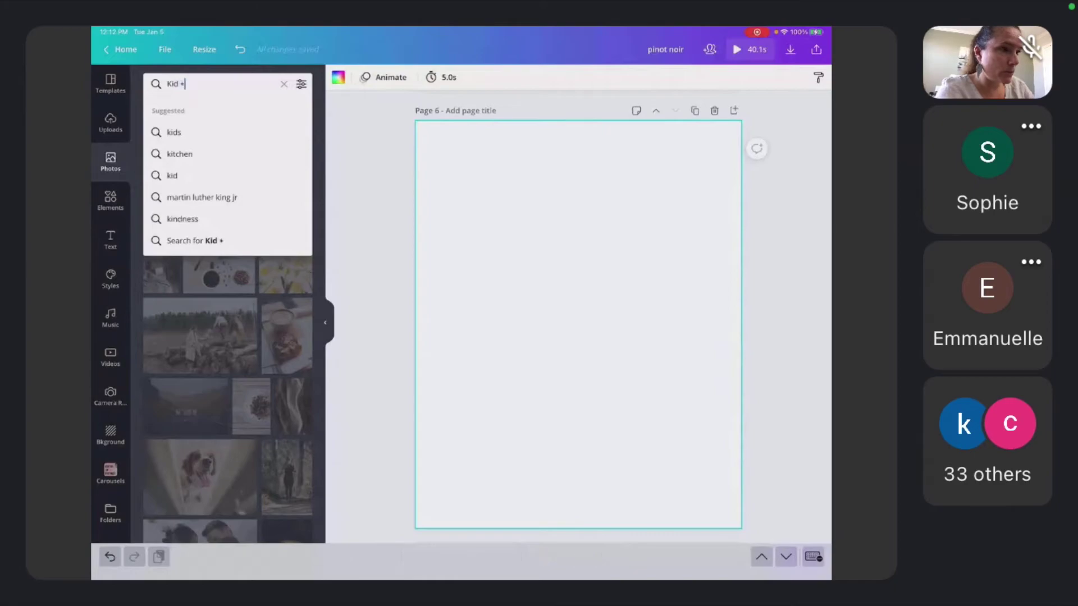
{"action": "type", "text": "c"}
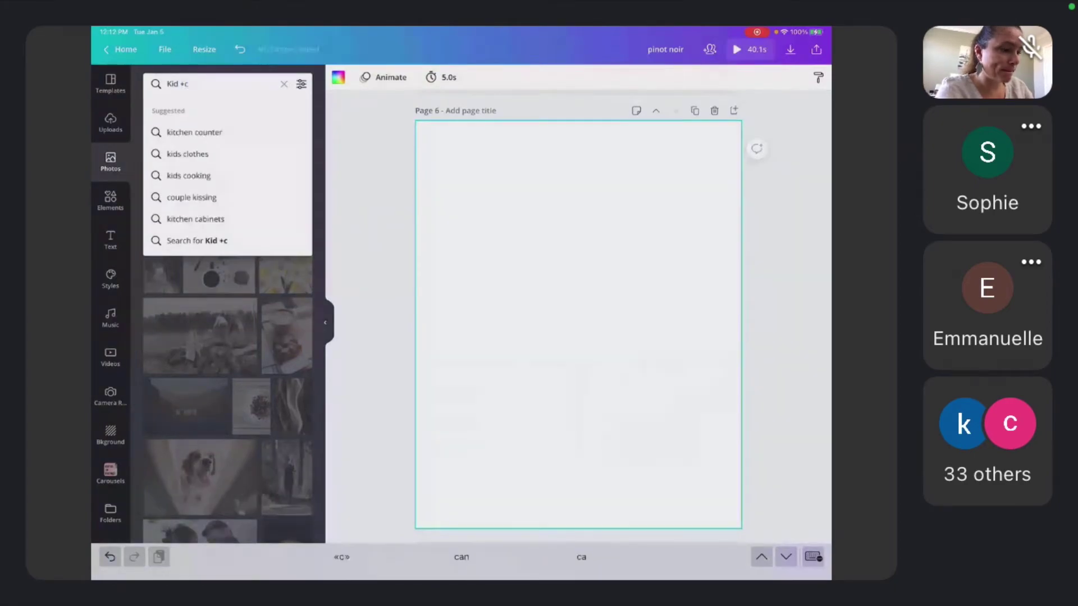
{"action": "key", "text": "BackSpace"}
{"action": "type", "text": "c"}
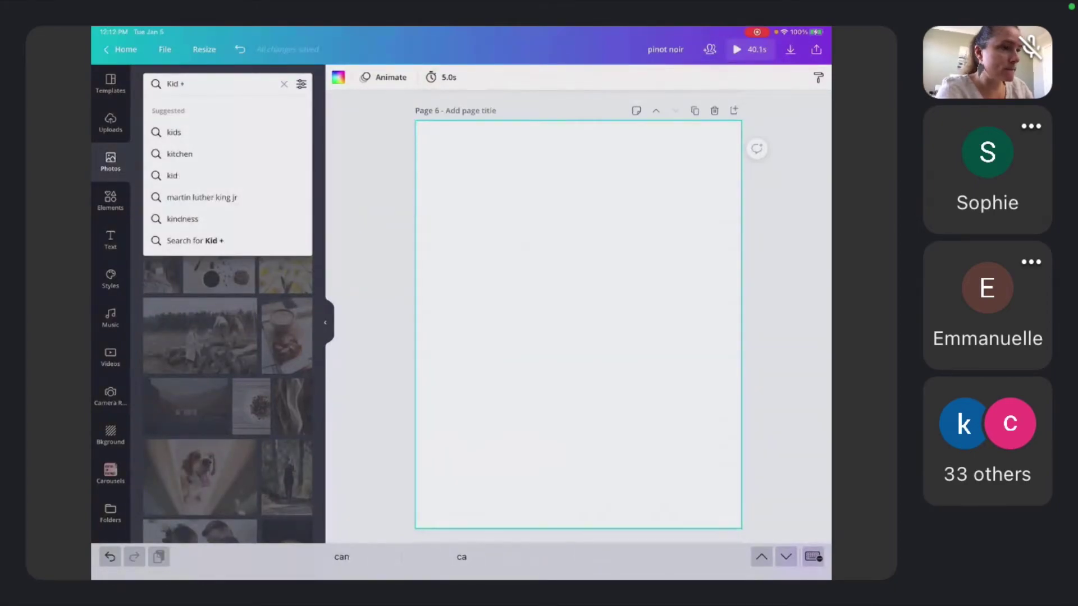
{"action": "type", "text": "ut"}
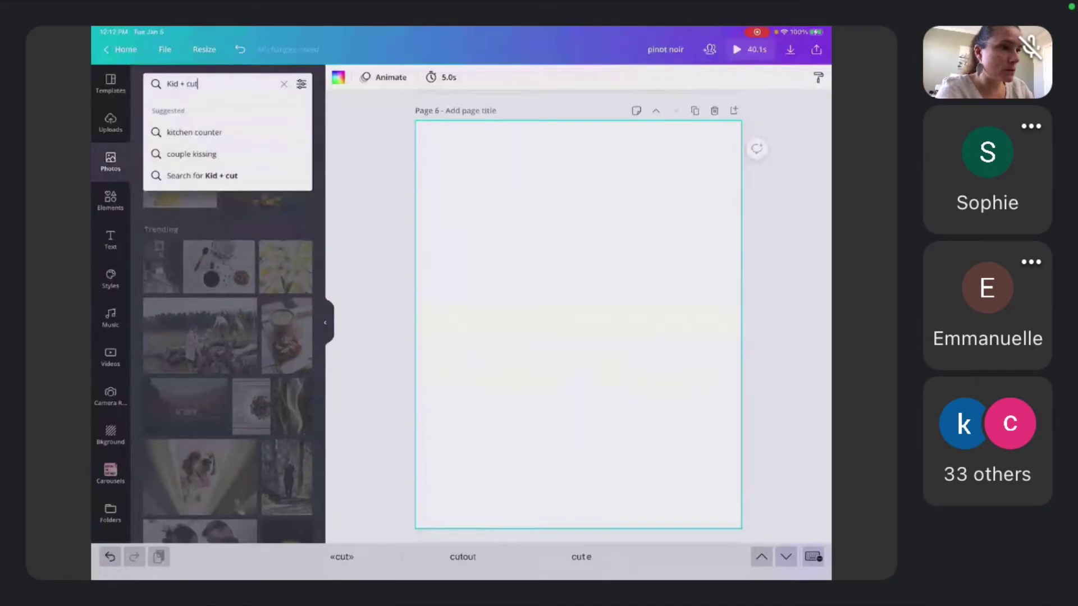
{"action": "type", "text": "out"}
{"action": "type", "text": ":"}
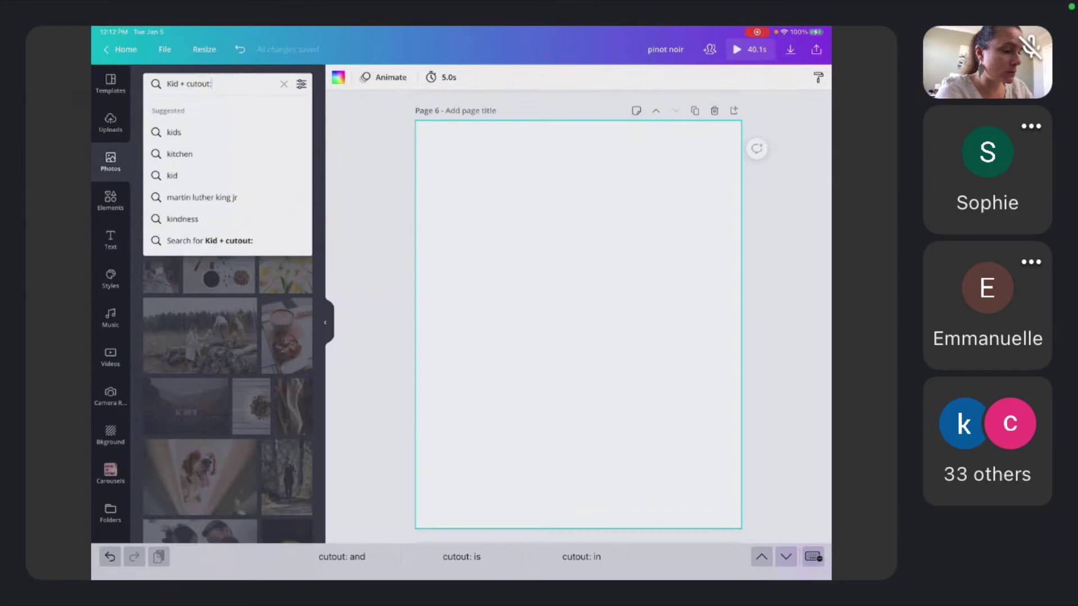
{"action": "type", "text": "true"}
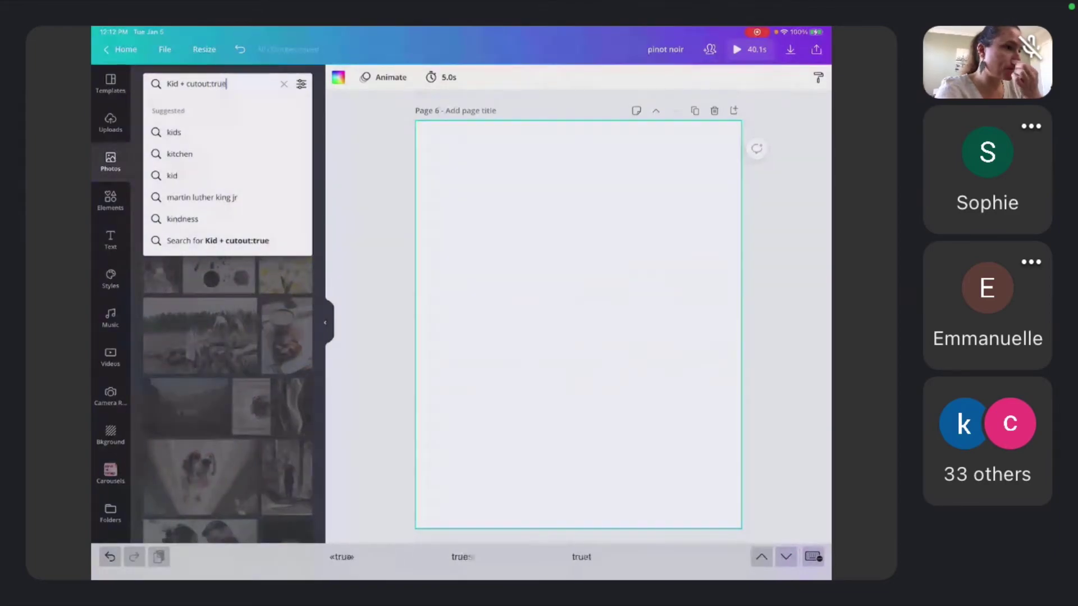
{"action": "key", "text": "Return"}
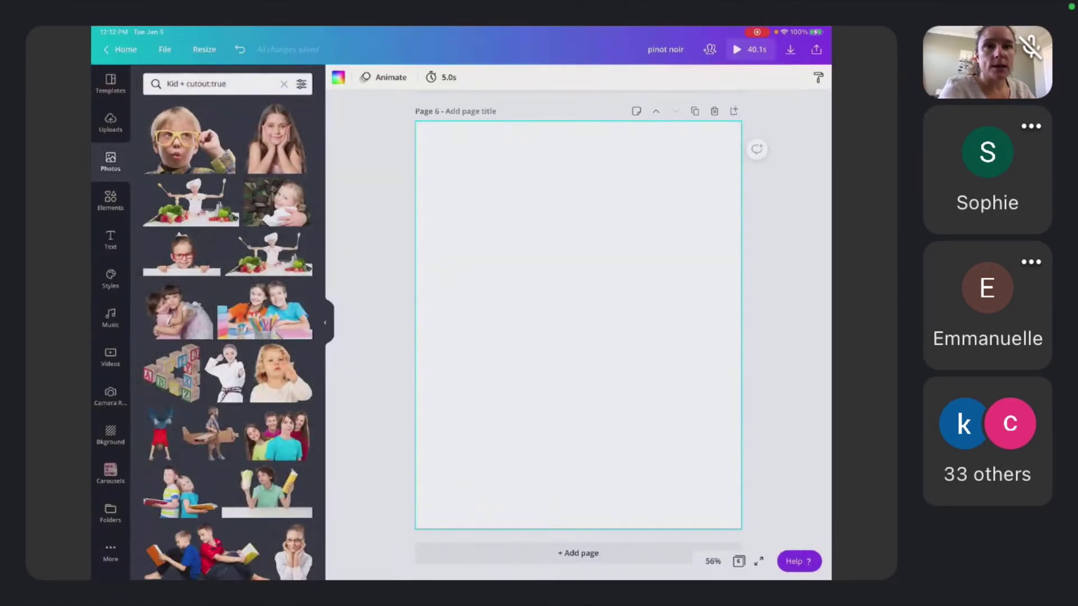
Add the cutout boy with yellow glasses to page 6, enlarged and running off its lower right edge, on a pink background
{"action": "left_click", "coordinate": [189, 140]}
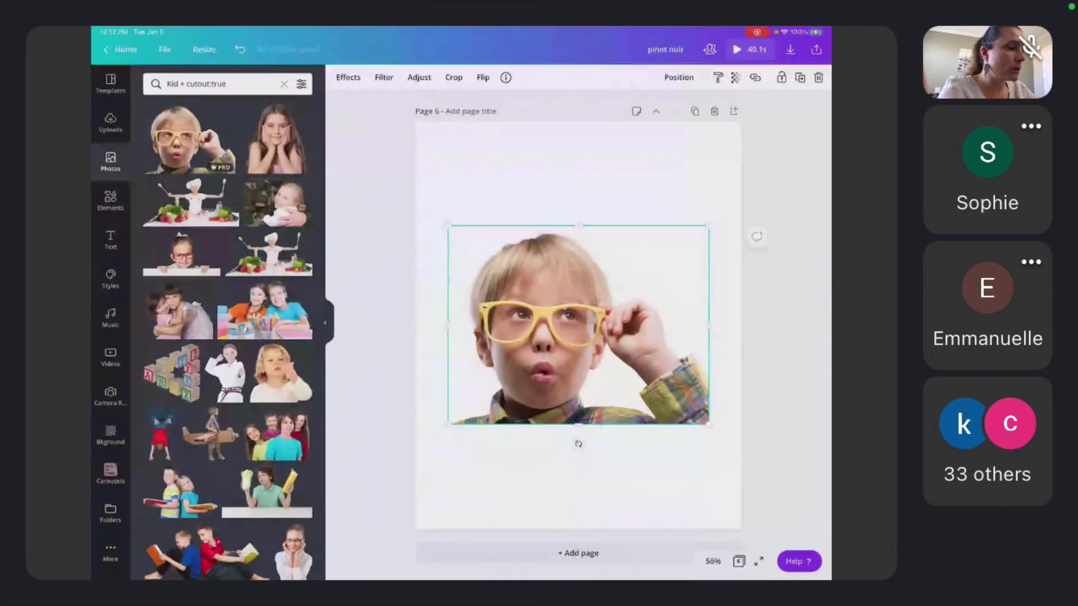
{"action": "left_click_drag", "start_coordinate": [709, 226], "coordinate": [830, 207]}
{"action": "left_click_drag", "start_coordinate": [609, 348], "coordinate": [711, 389]}
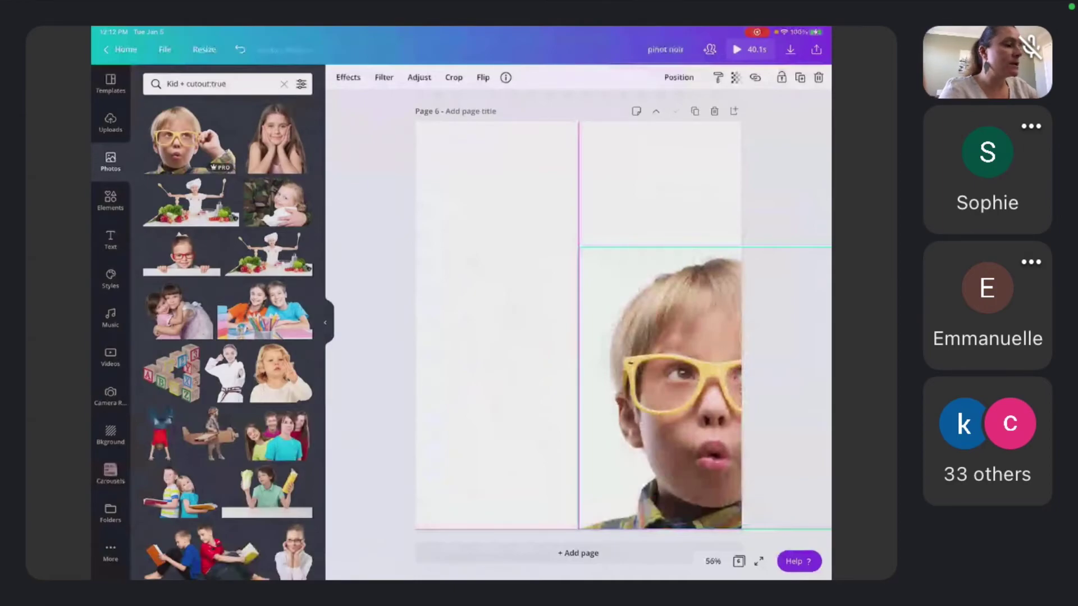
{"action": "left_click", "coordinate": [506, 281]}
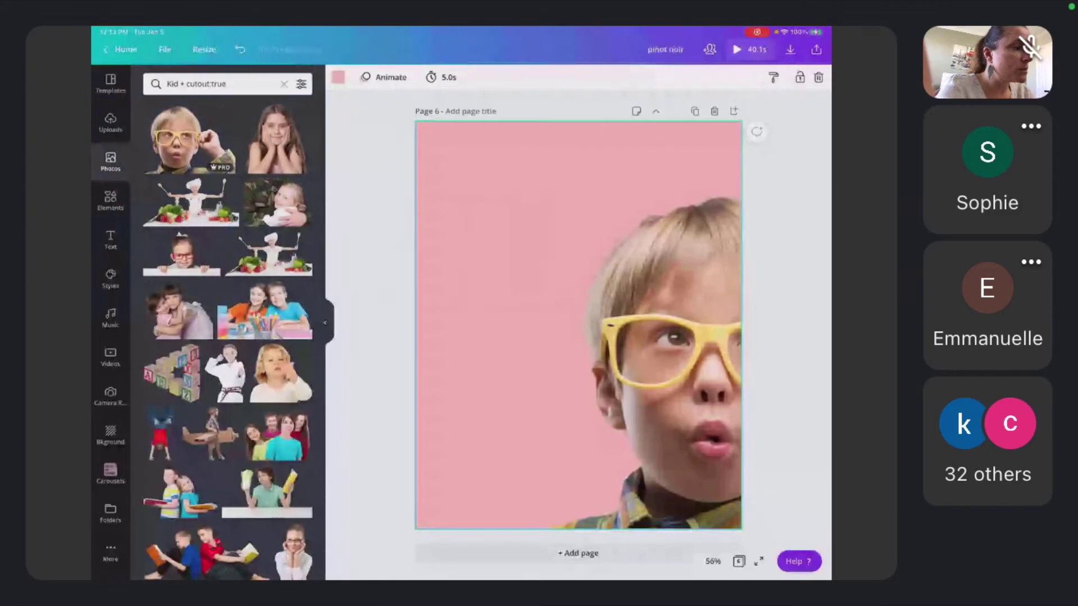
Remove the newly added empty pink page and duplicate page 6 with the boy's photo instead
{"action": "left_click", "coordinate": [577, 553]}
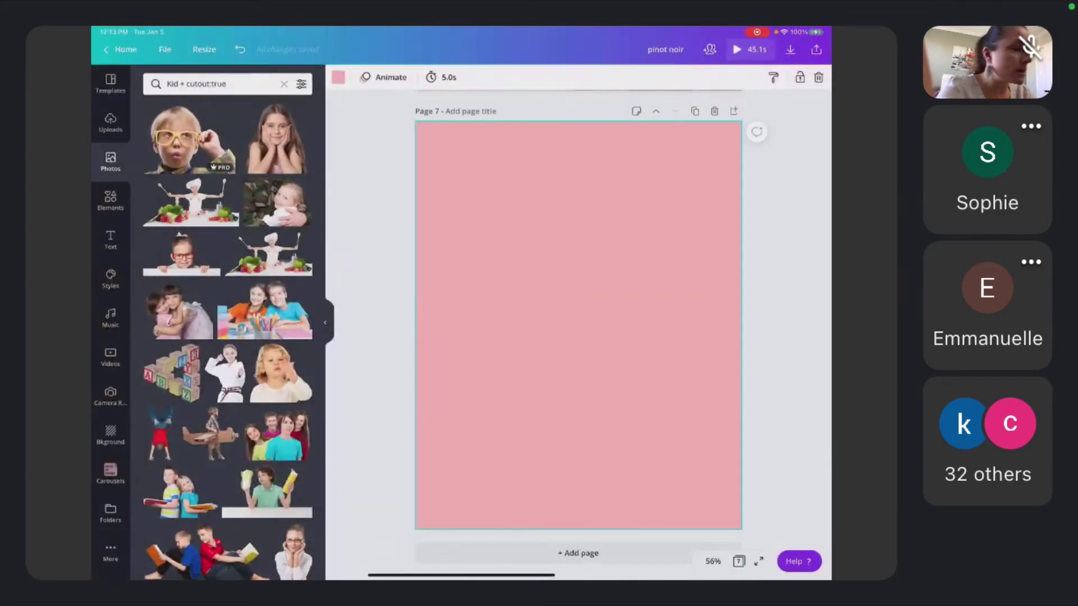
{"action": "key", "text": "Delete"}
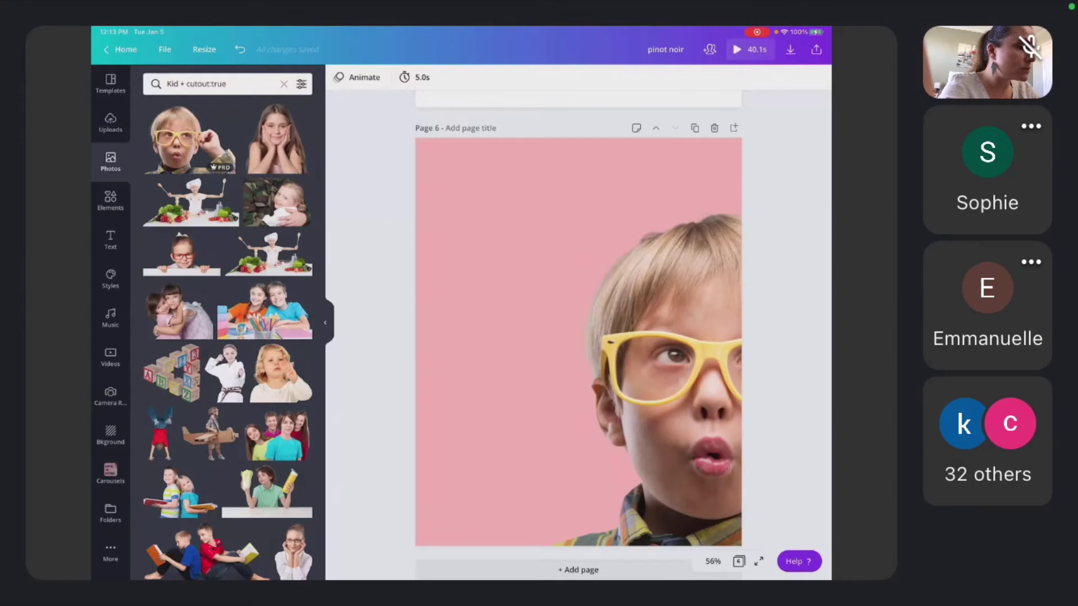
{"action": "key", "text": "ctrl+d"}
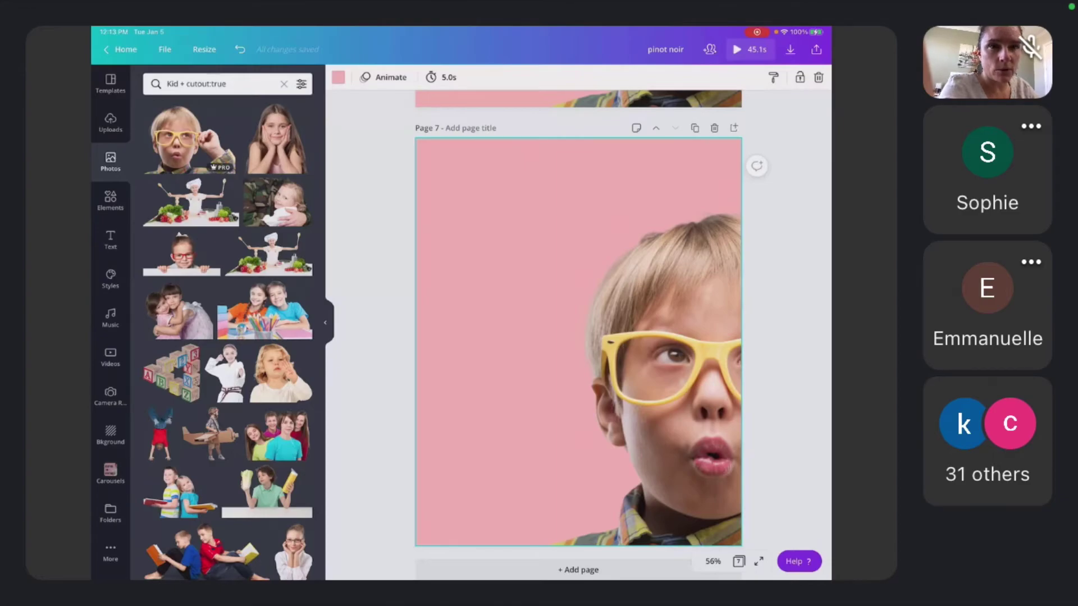
Align the boy's photo on page 7 to the page's left edge so it continues the picture from page 6
{"action": "left_click", "coordinate": [645, 371]}
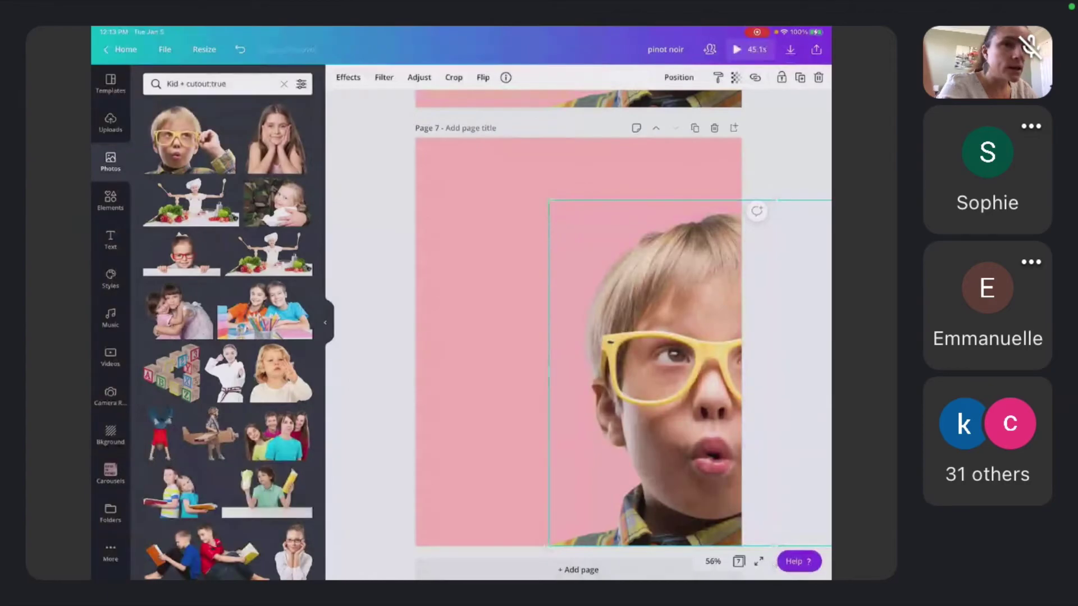
{"action": "left_click_drag", "start_coordinate": [561, 371], "coordinate": [742, 371]}
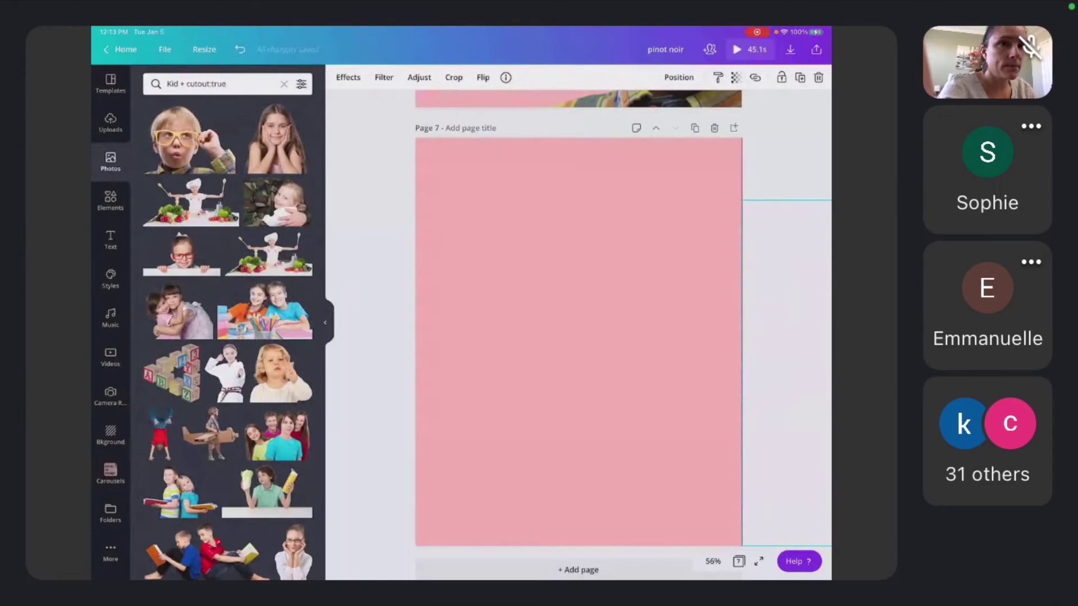
{"action": "left_click_drag", "start_coordinate": [743, 371], "coordinate": [742, 371]}
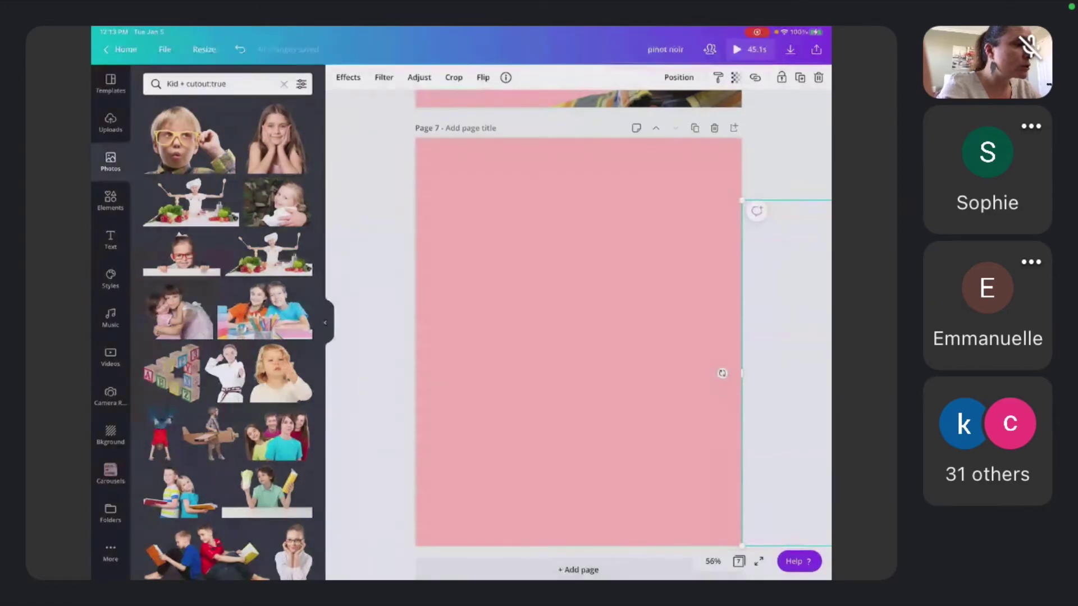
{"action": "left_click", "coordinate": [679, 77]}
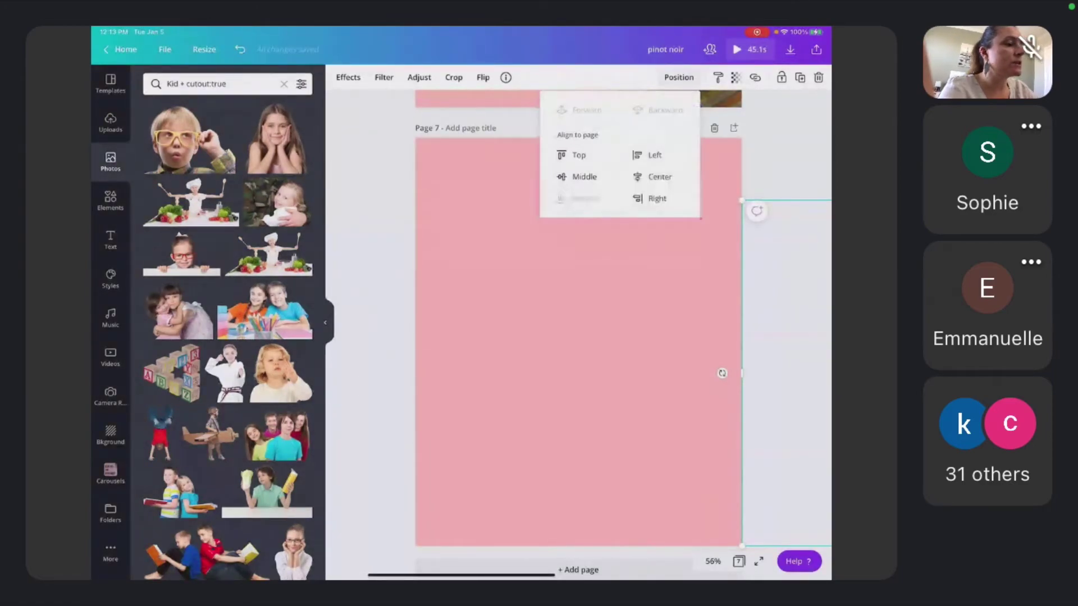
{"action": "left_click", "coordinate": [651, 155]}
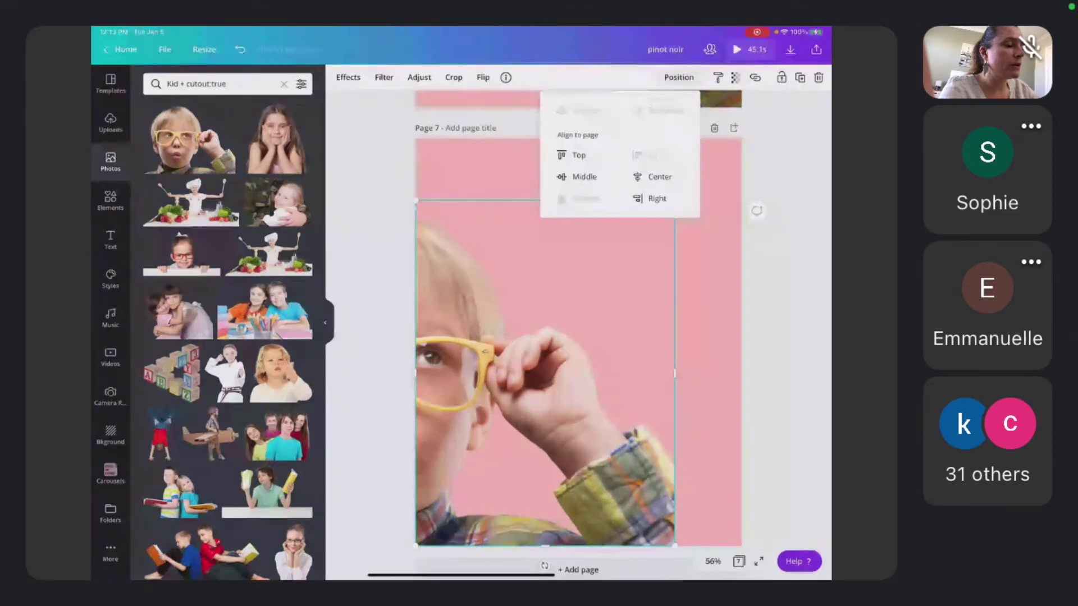
{"action": "key", "text": "Escape"}
{"action": "scroll", "coordinate": [578, 336], "scroll_direction": "up", "scroll_amount": 5}
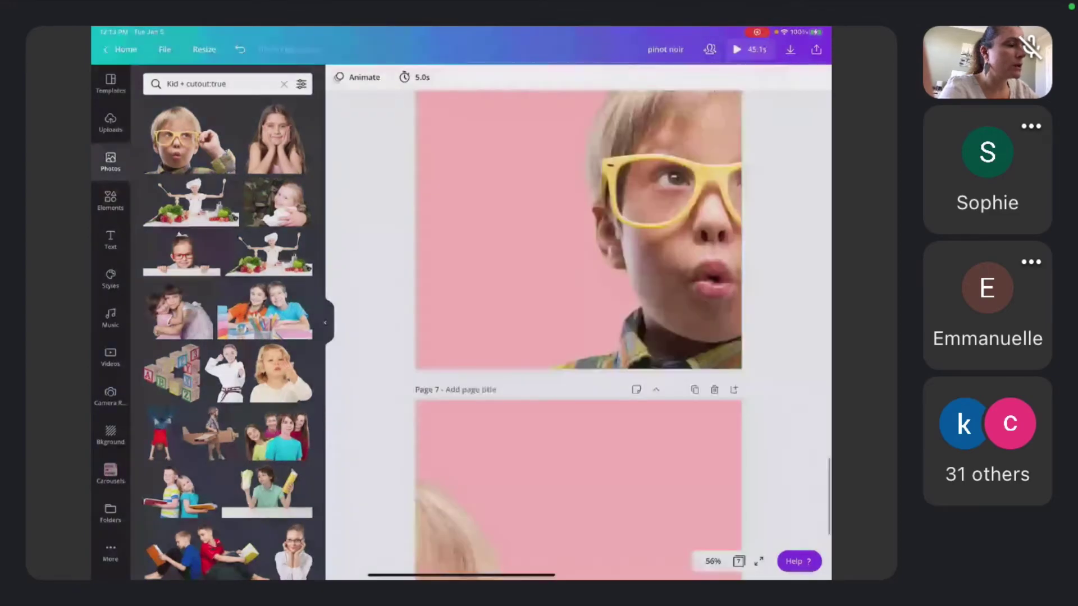
{"action": "scroll", "coordinate": [579, 335], "scroll_direction": "down", "scroll_amount": 2}
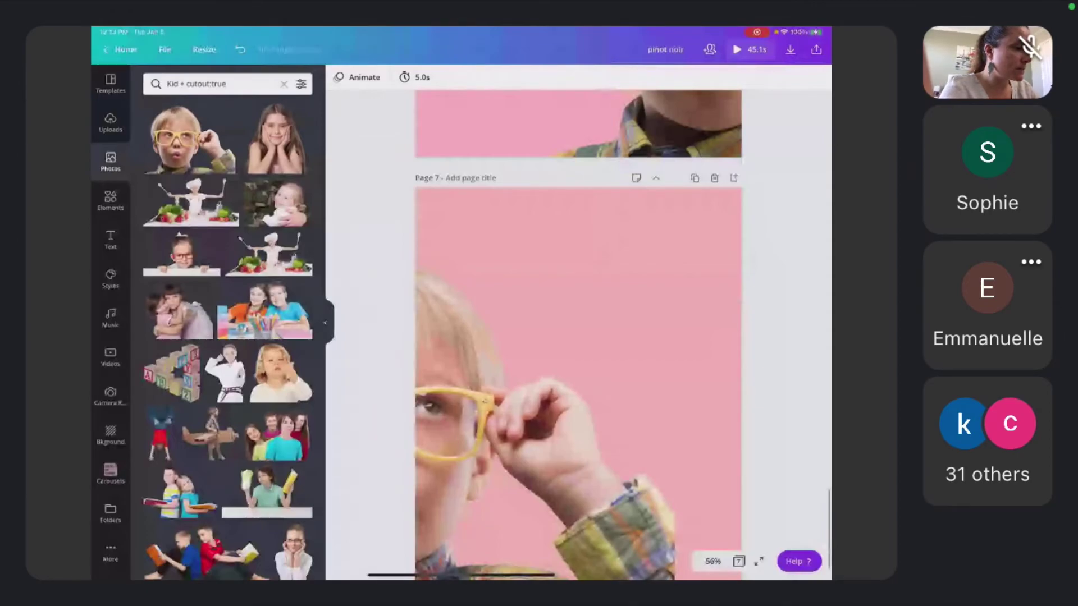
{"action": "scroll", "coordinate": [578, 335], "scroll_direction": "down", "scroll_amount": 1}
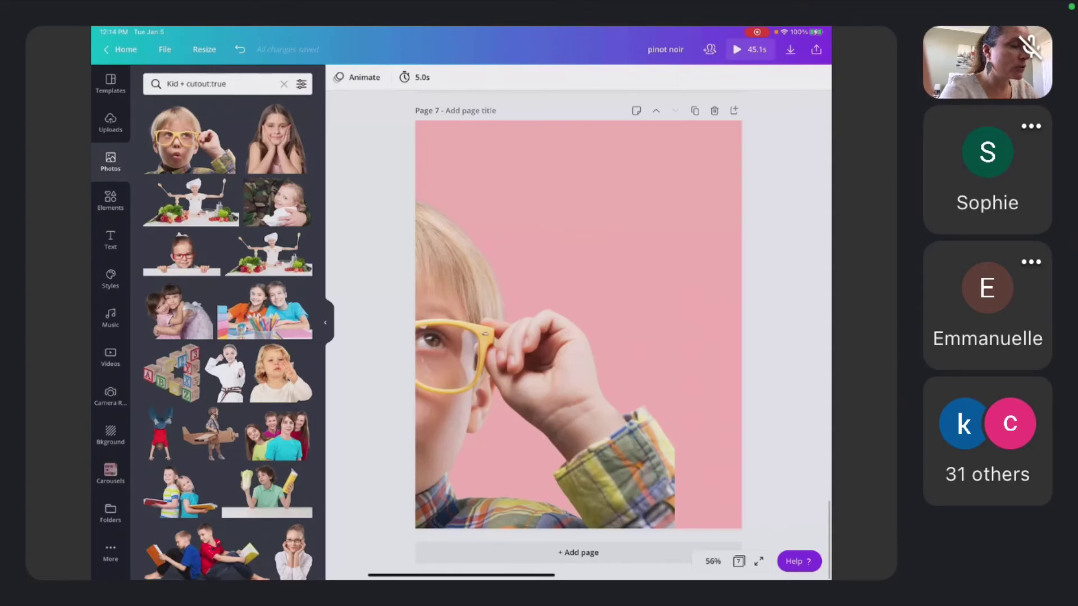
{"action": "left_click", "coordinate": [538, 365]}
{"action": "left_click_drag", "start_coordinate": [675, 356], "coordinate": [719, 356]}
{"action": "left_click", "coordinate": [240, 50]}
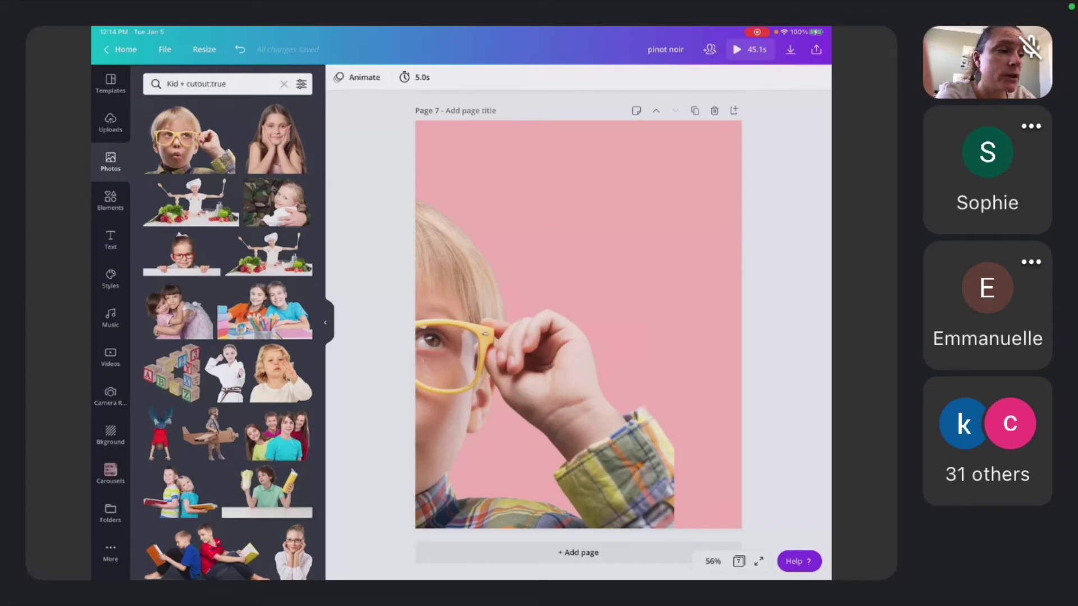
View the design's publishing and sharing options, close them and switch to the Canva home page in the web browser
{"action": "left_click", "coordinate": [816, 49]}
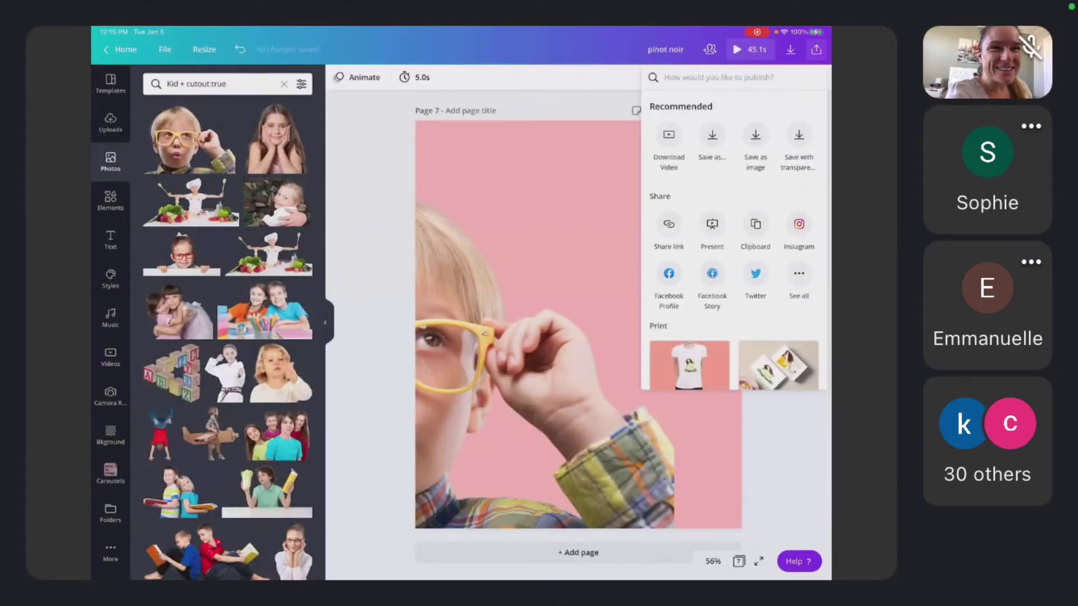
{"action": "key", "text": "Escape"}
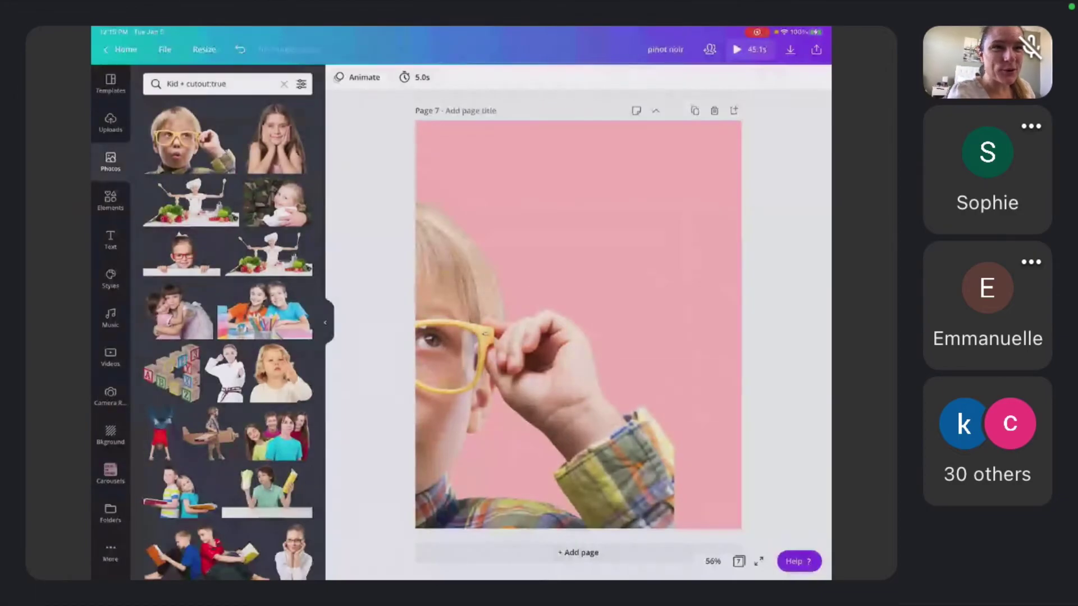
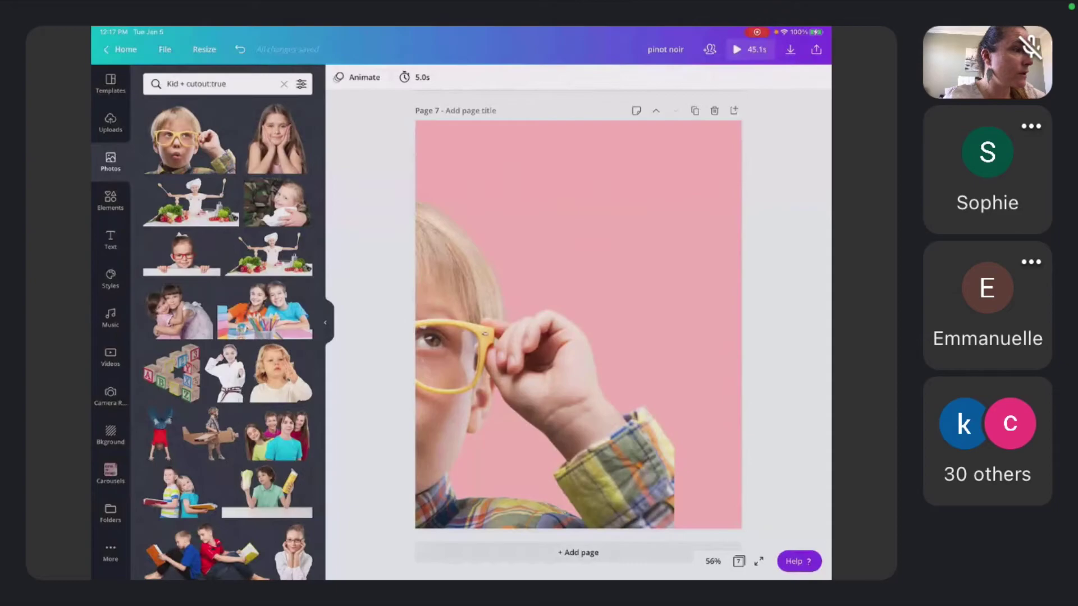
{"action": "key", "text": "super+h"}
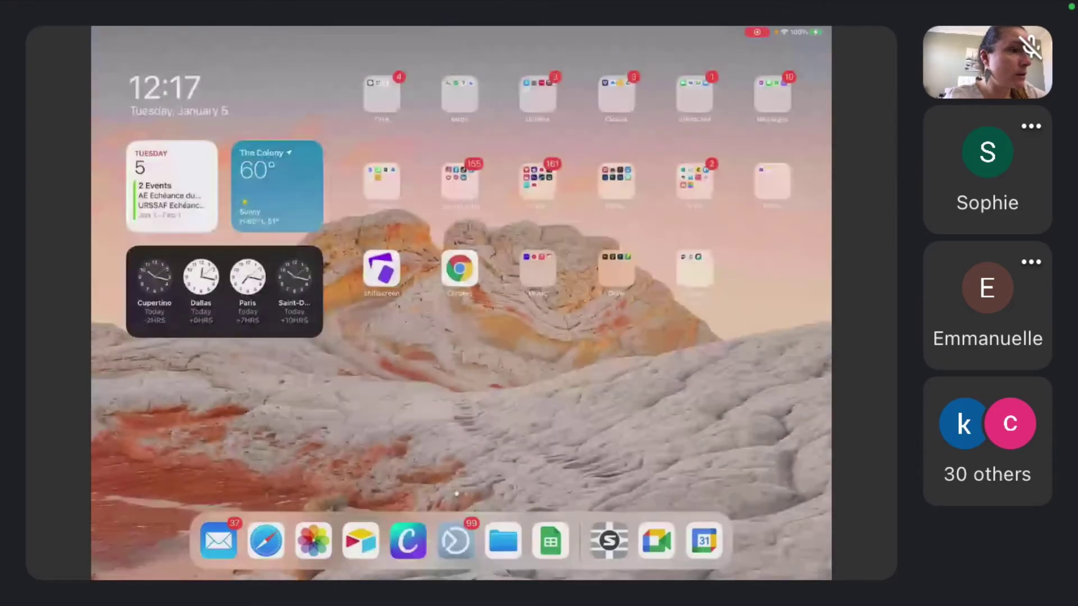
{"action": "key", "text": "super+Tab"}
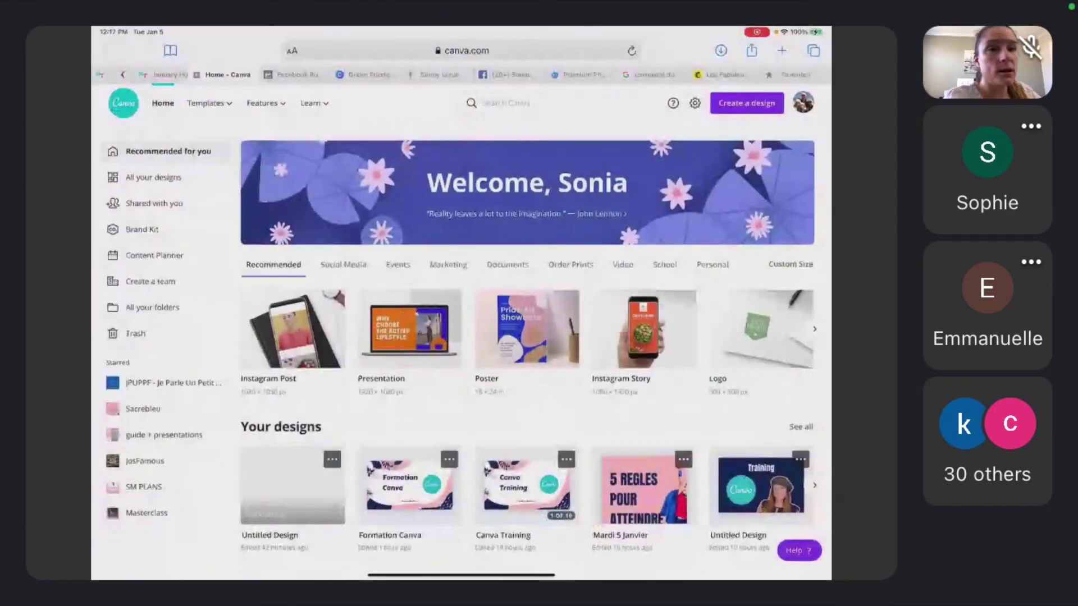
View the Green Frosted Window bio link design, search the design types for "Site" and "Mini site", and close the search
{"action": "left_click", "coordinate": [368, 74]}
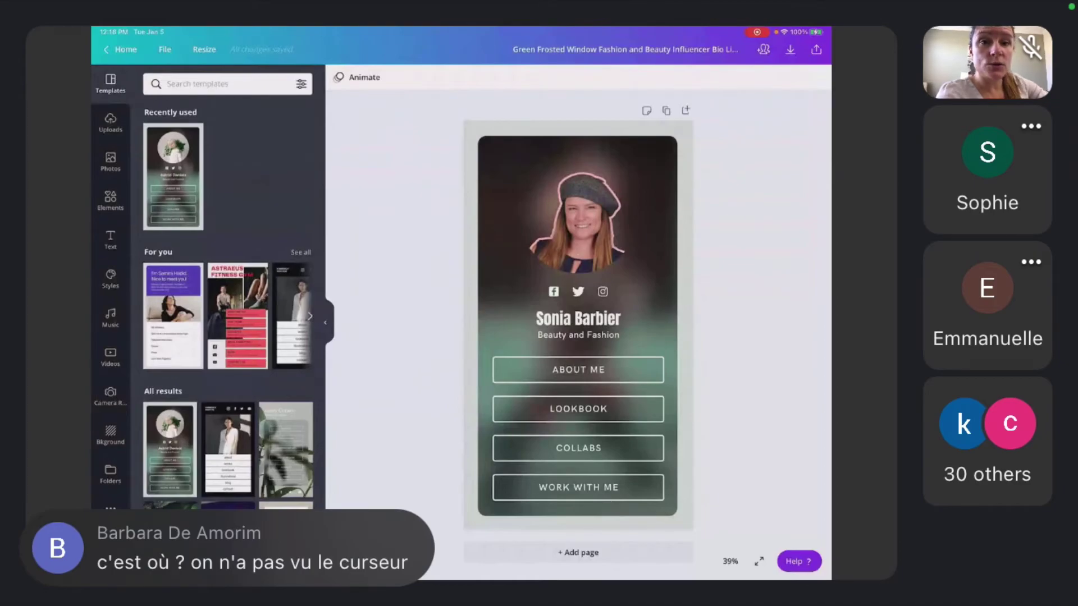
{"action": "scroll", "coordinate": [228, 337], "scroll_direction": "down", "scroll_amount": 10}
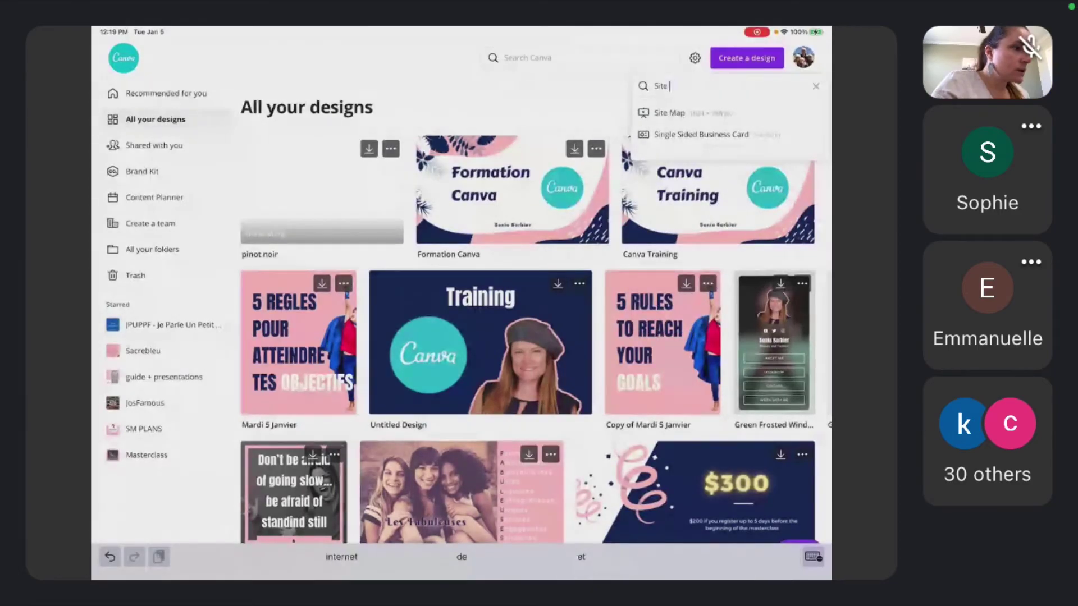
{"action": "type", "text": "inter"}
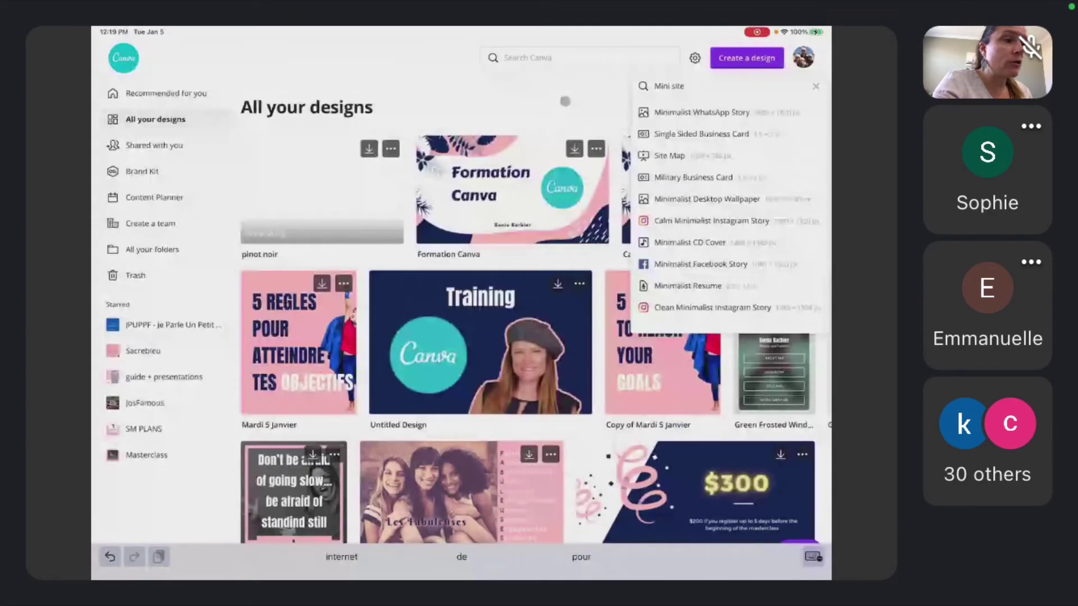
{"action": "left_click", "coordinate": [566, 101]}
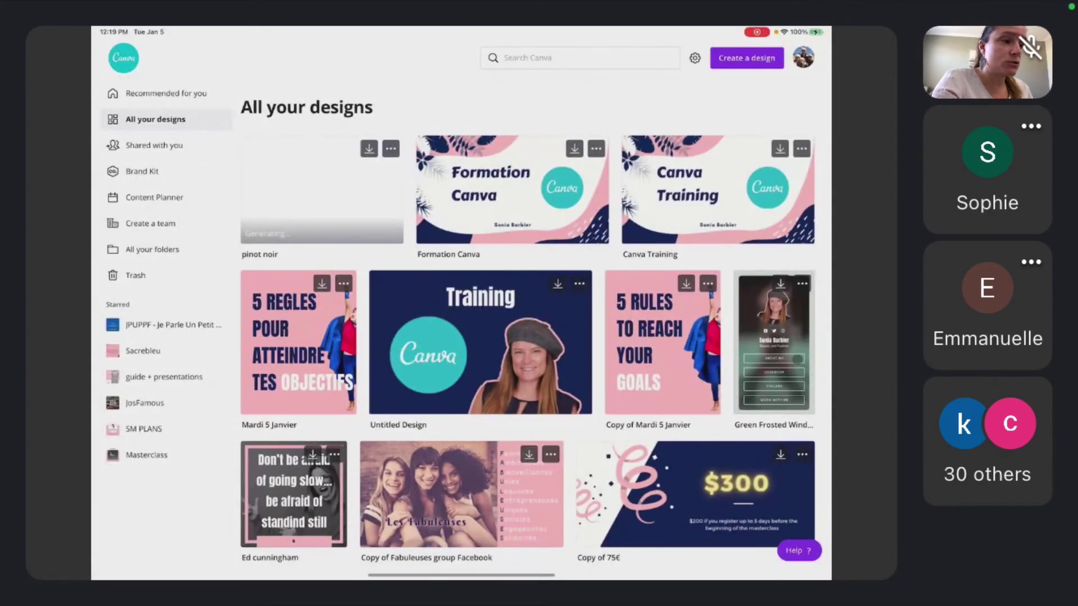
Open the Green Frosted Window bio link design and replace the "ABOUT ME" text with "Bonjour"
{"action": "left_click", "coordinate": [747, 290]}
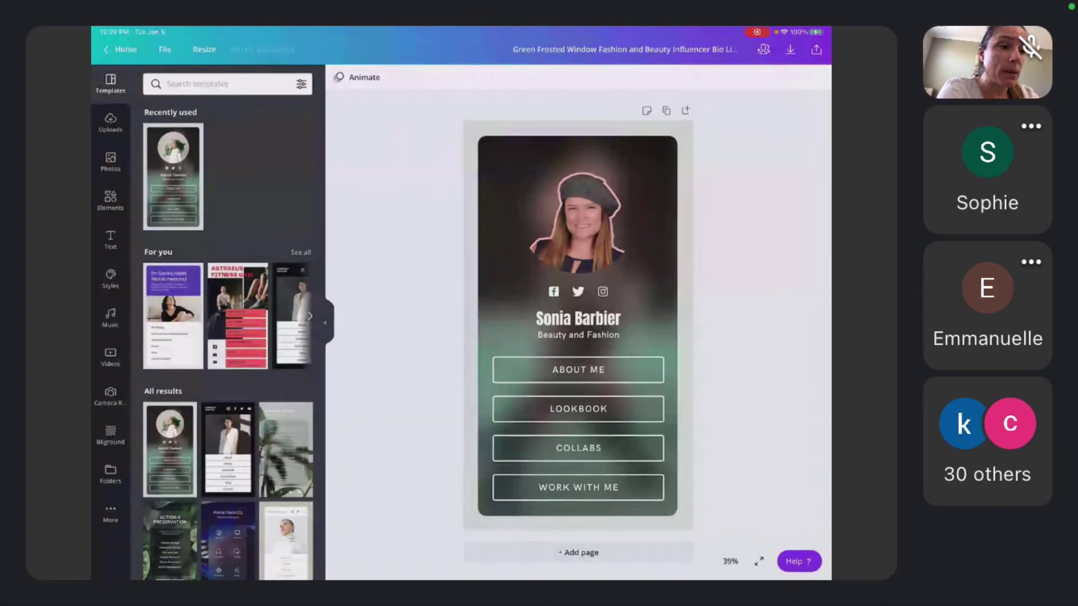
{"action": "left_click", "coordinate": [204, 50]}
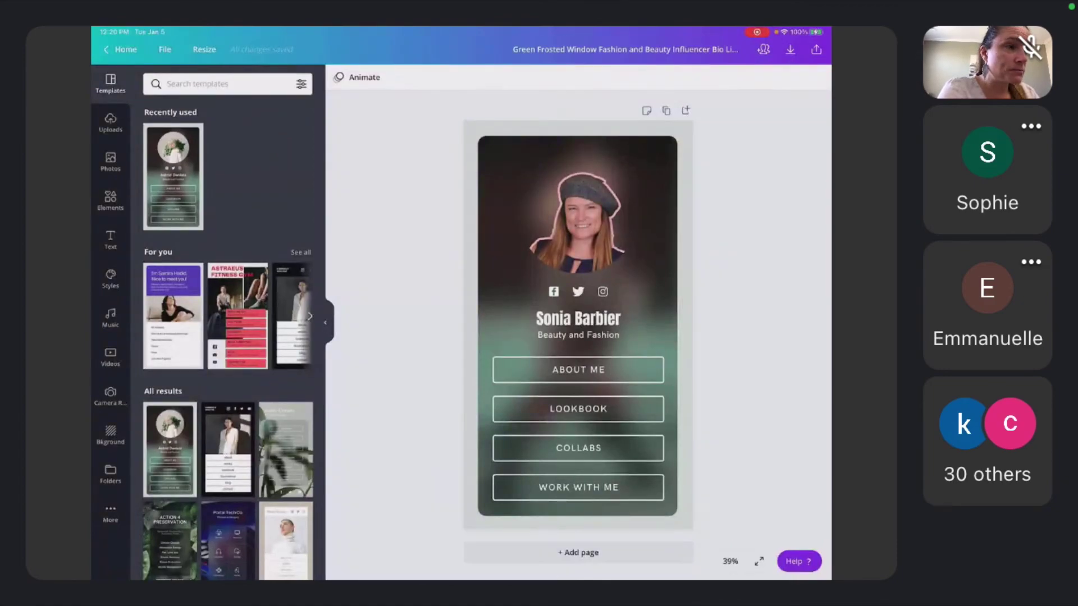
{"action": "left_click", "coordinate": [578, 369]}
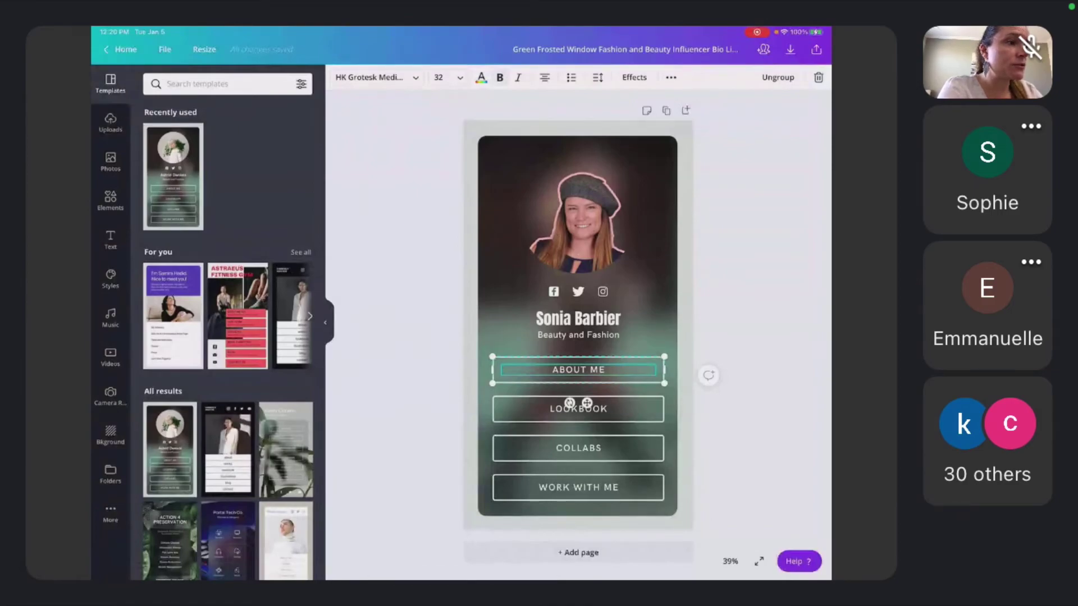
{"action": "left_click", "coordinate": [579, 370]}
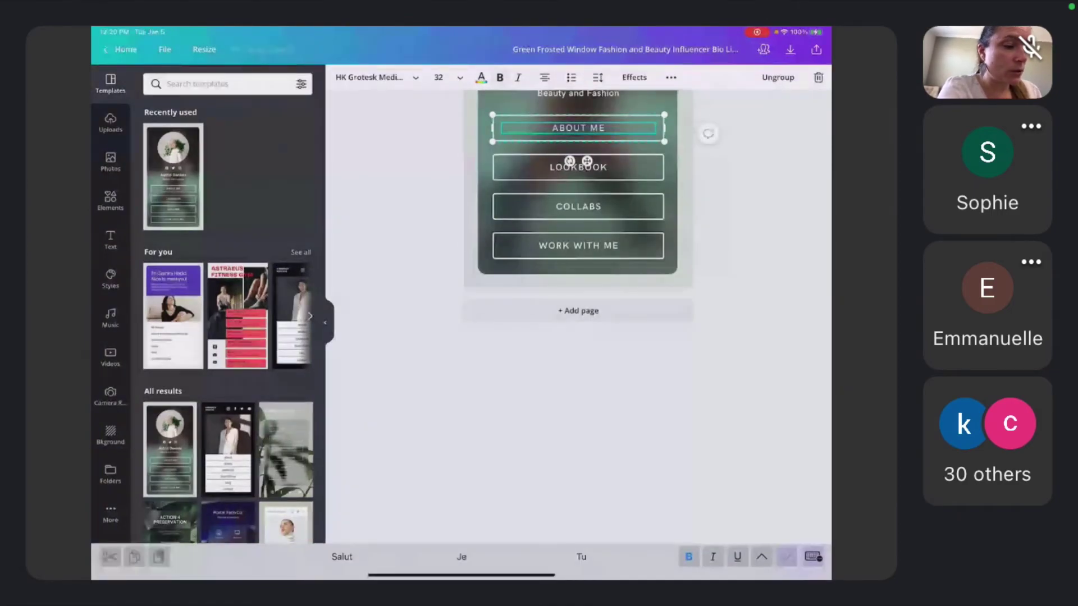
{"action": "type", "text": "Bonjjo"}
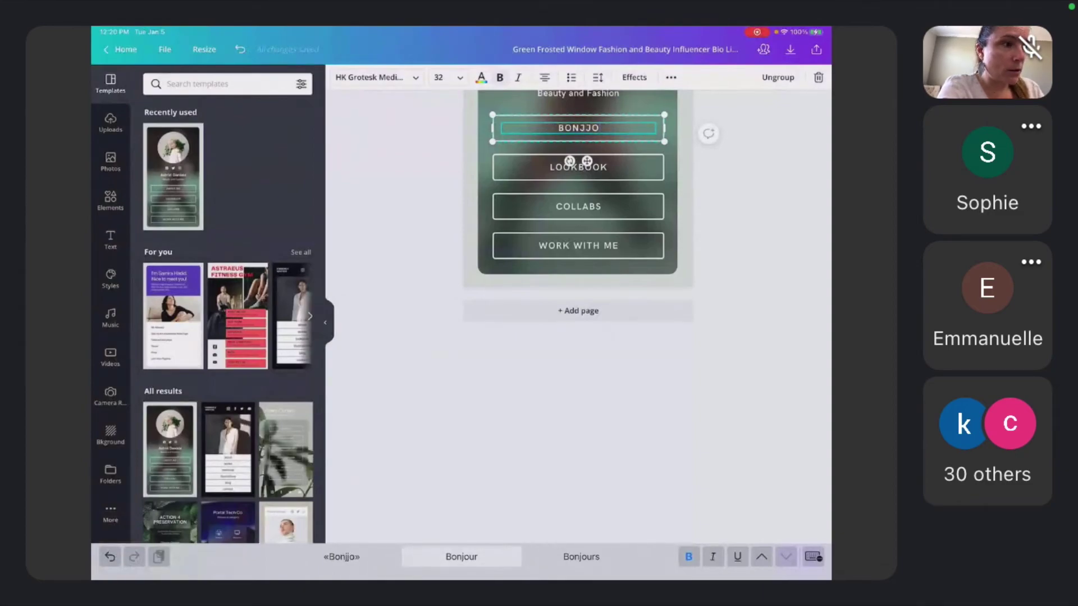
{"action": "key", "text": "BackSpace"}
{"action": "key", "text": "BackSpace"}
{"action": "type", "text": "our"}
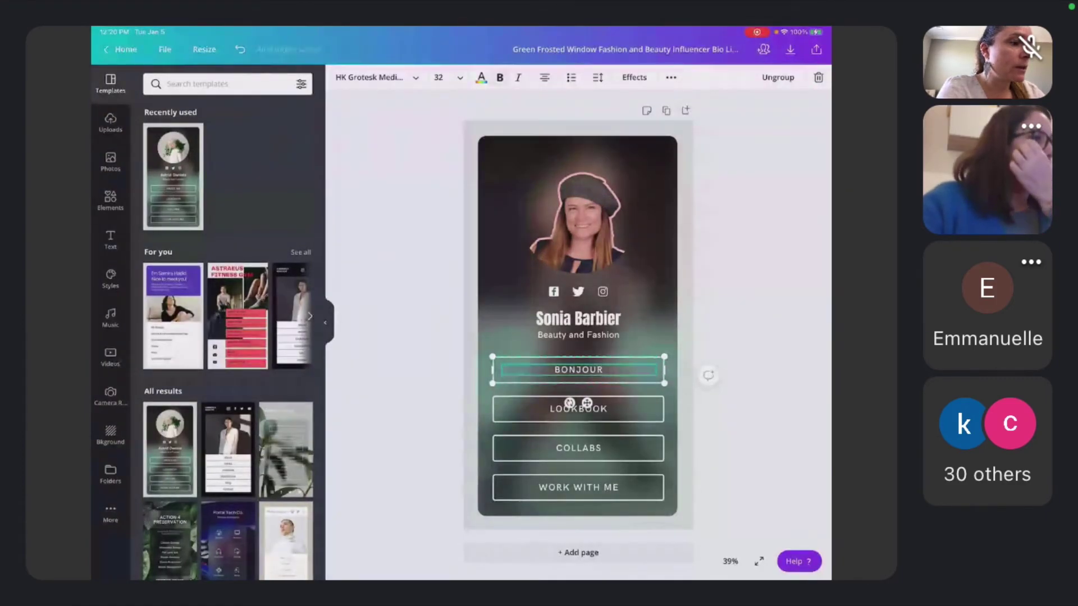
{"action": "key", "text": "Escape"}
View the link entry for the BONJOUR text and leave it without entering an address
{"action": "double_click", "coordinate": [578, 369]}
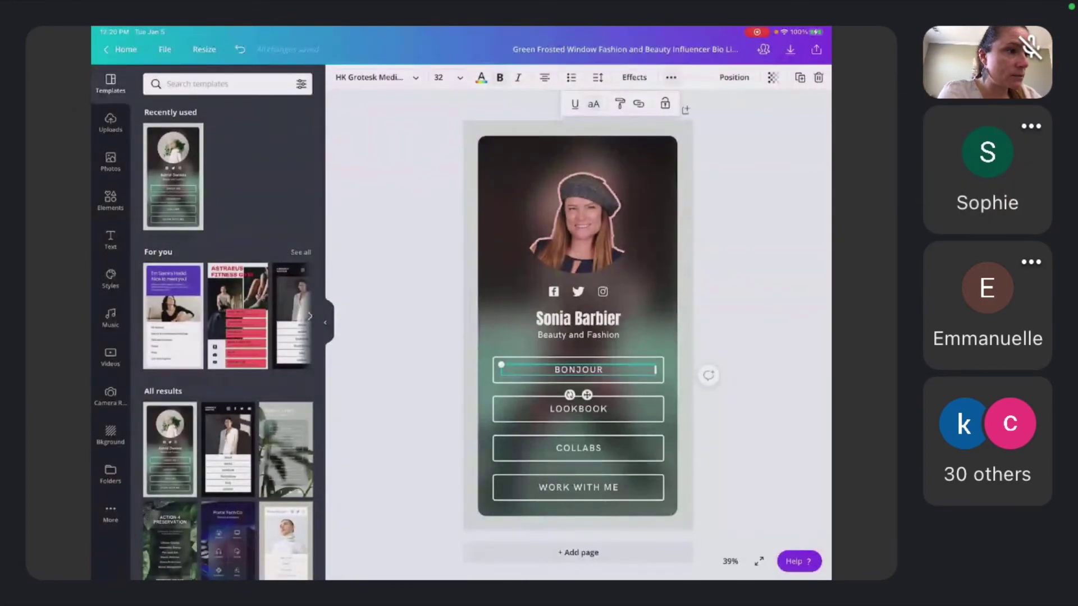
{"action": "left_click", "coordinate": [638, 103]}
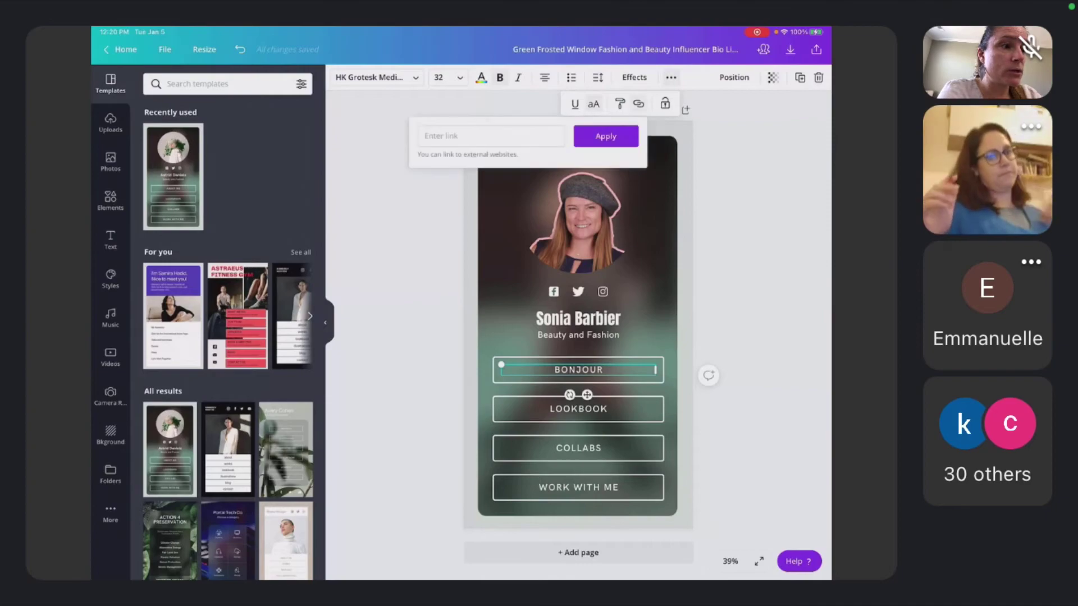
{"action": "left_click", "coordinate": [490, 136]}
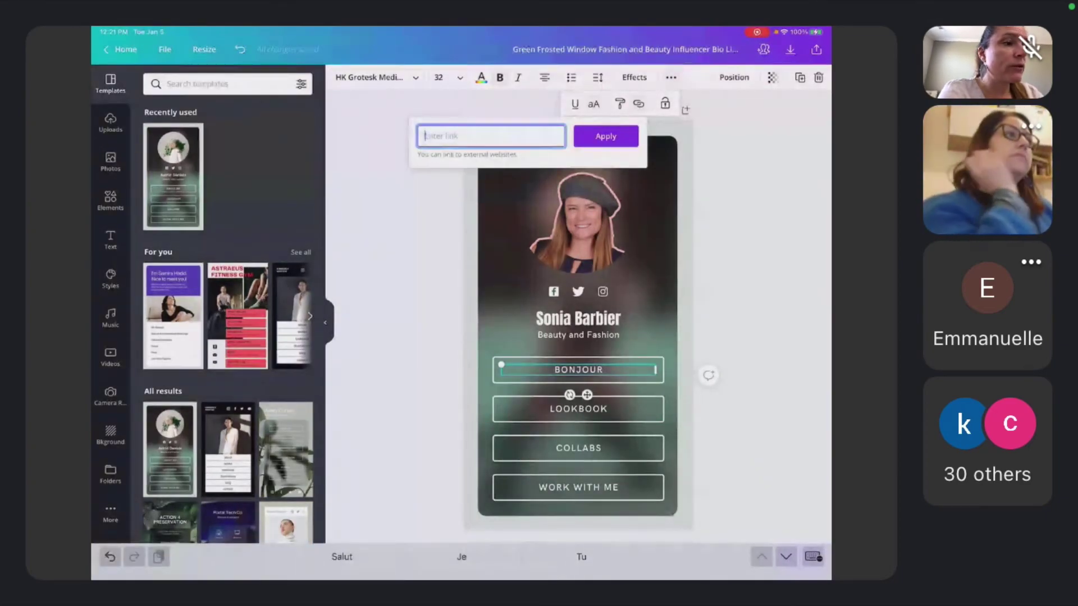
{"action": "left_click", "coordinate": [393, 337]}
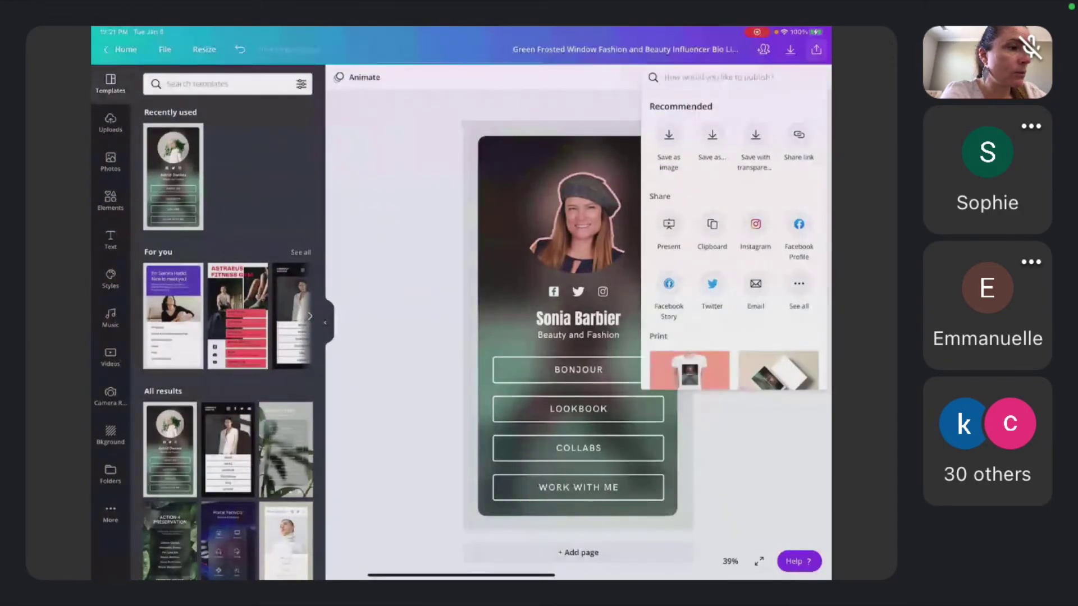
Publish the bio link design as a website in the Standard web style and open the site
{"action": "left_click", "coordinate": [799, 283]}
{"action": "scroll", "coordinate": [733, 241], "scroll_direction": "down", "scroll_amount": 3}
{"action": "scroll", "coordinate": [734, 241], "scroll_direction": "down", "scroll_amount": 3}
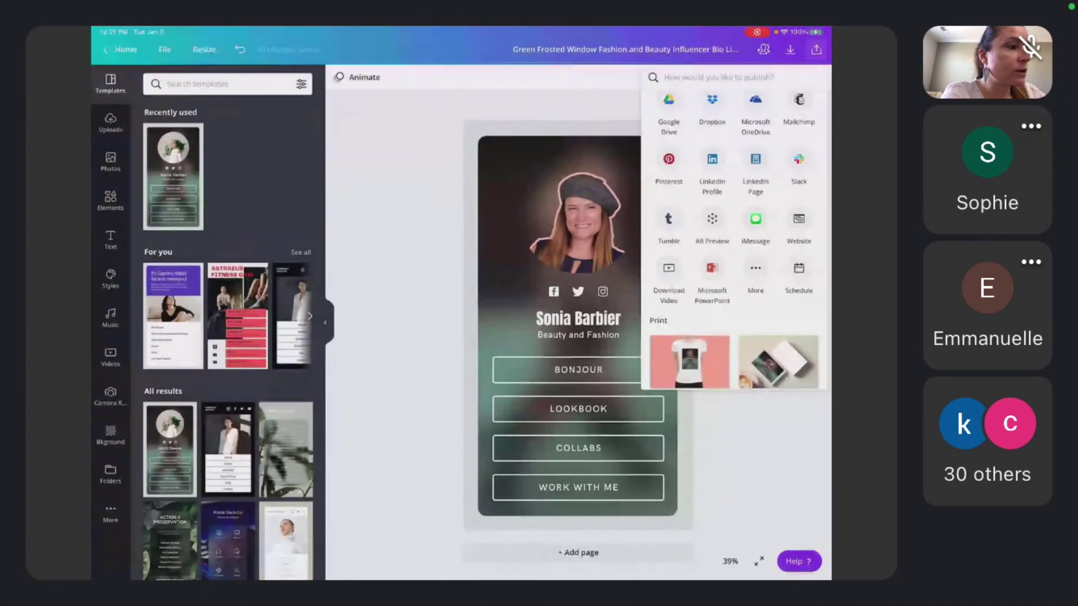
{"action": "left_click", "coordinate": [798, 219]}
{"action": "left_click", "coordinate": [734, 272]}
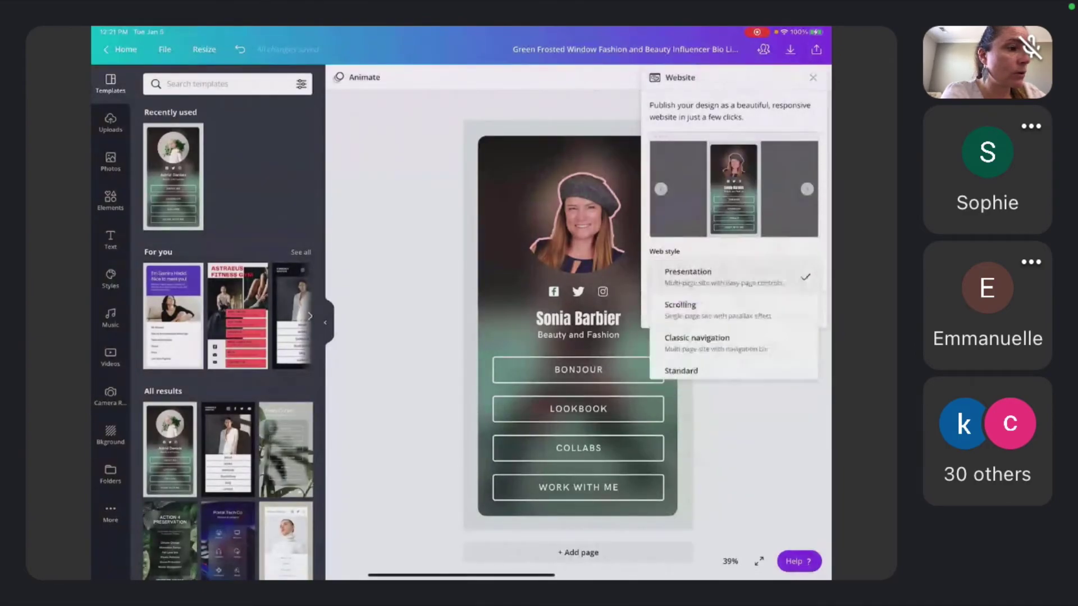
{"action": "left_click", "coordinate": [697, 338]}
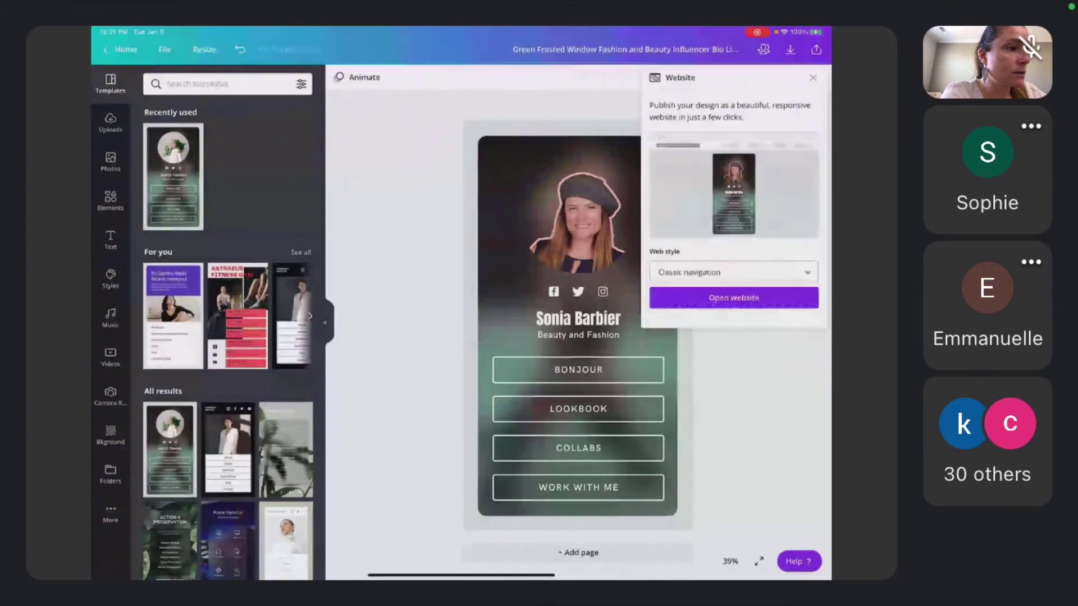
{"action": "left_click", "coordinate": [734, 272]}
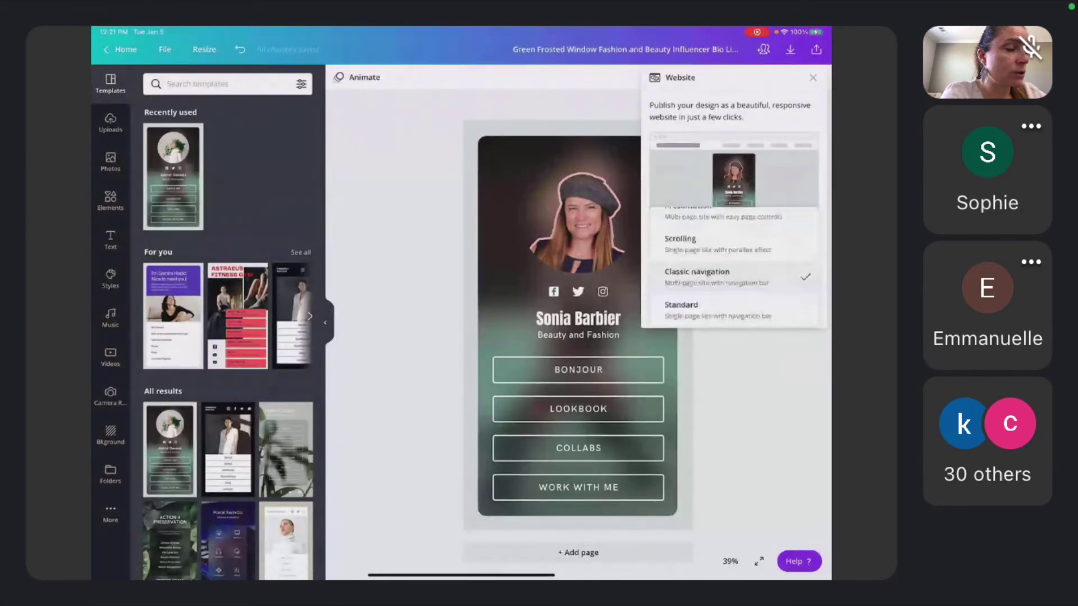
{"action": "left_click", "coordinate": [682, 306]}
{"action": "left_click", "coordinate": [734, 297]}
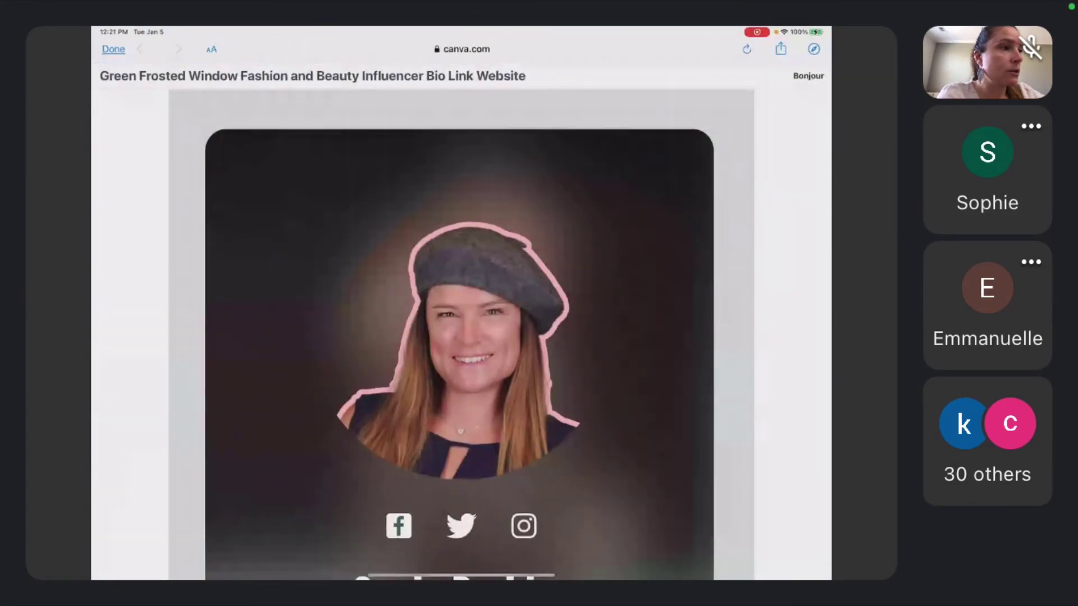
Look through the opened bio link website, view its sharing options and return to the design
{"action": "scroll", "coordinate": [460, 334], "scroll_direction": "down", "scroll_amount": 4}
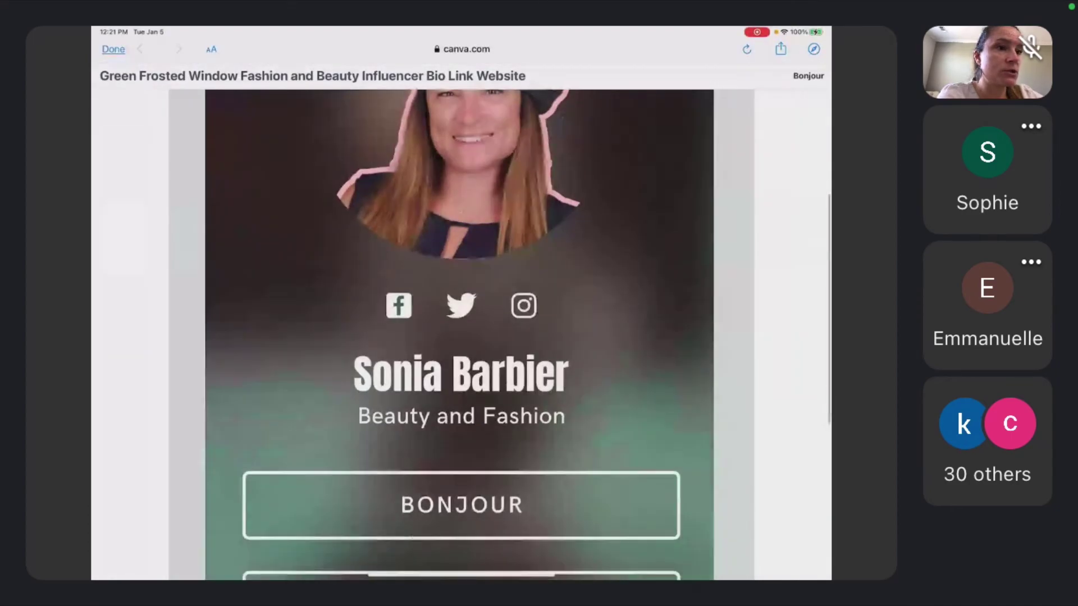
{"action": "scroll", "coordinate": [461, 334], "scroll_direction": "down", "scroll_amount": 5}
{"action": "scroll", "coordinate": [461, 334], "scroll_direction": "up", "scroll_amount": 4}
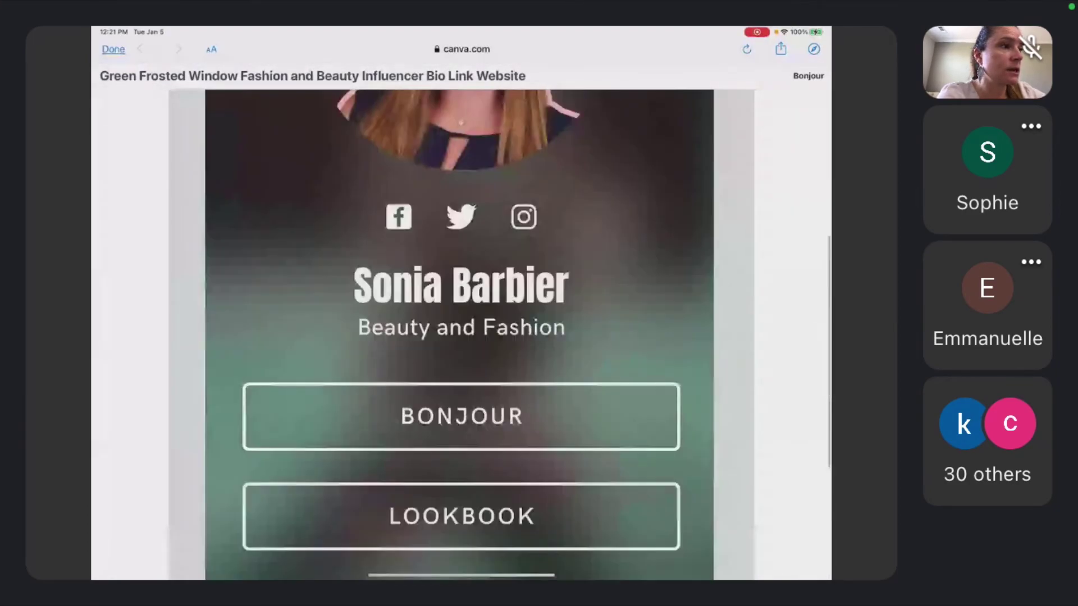
{"action": "scroll", "coordinate": [460, 334], "scroll_direction": "up", "scroll_amount": 5}
{"action": "left_click", "coordinate": [781, 49]}
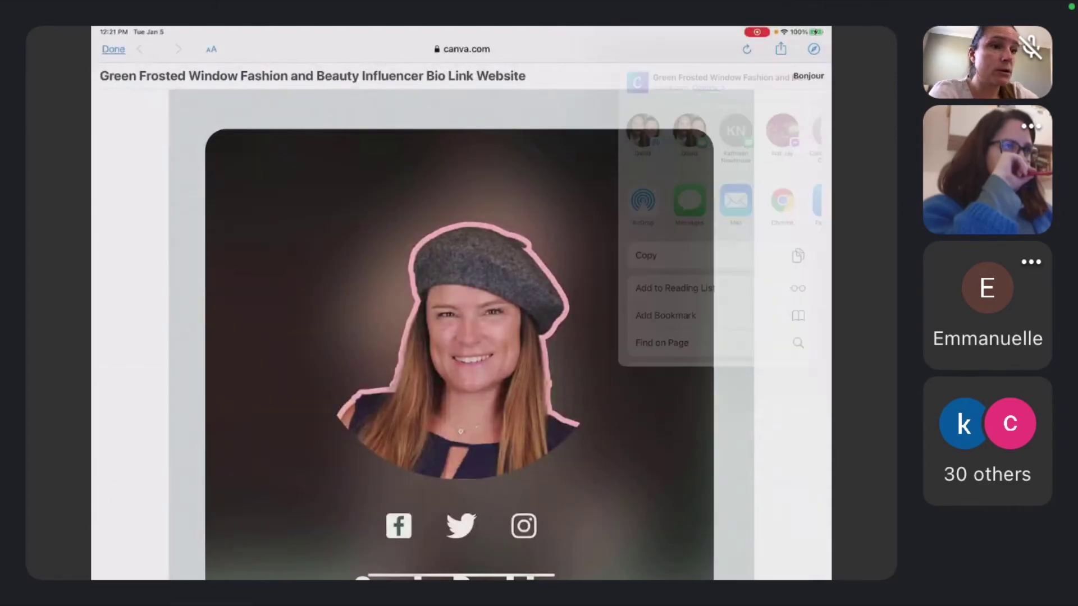
{"action": "left_click", "coordinate": [113, 49]}
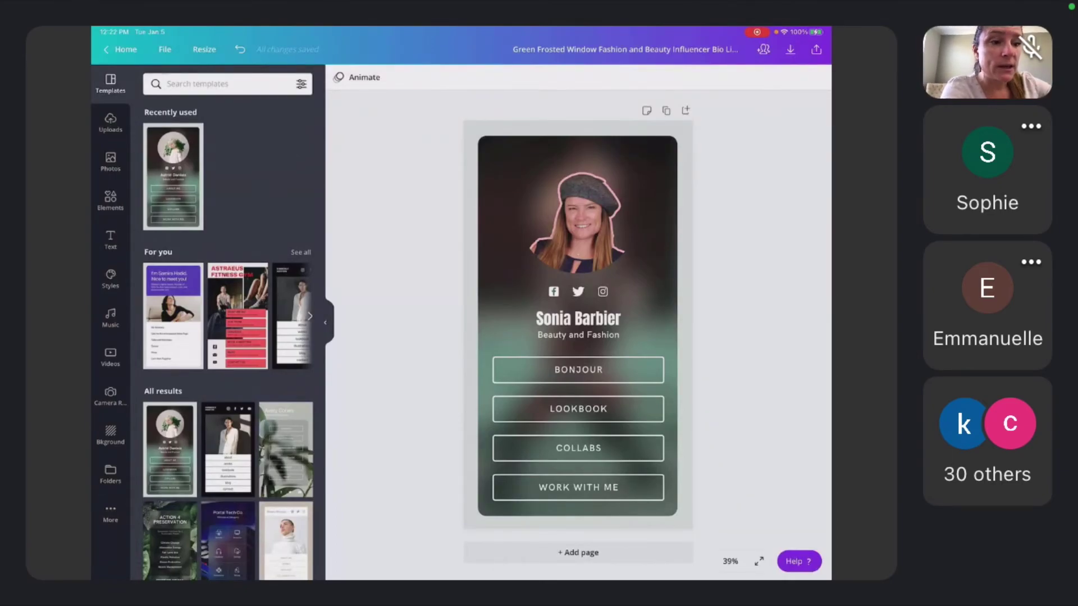
Browse the bio link templates and add a second page with the Astraeus Fitness Gym template
{"action": "scroll", "coordinate": [228, 337], "scroll_direction": "down", "scroll_amount": 5}
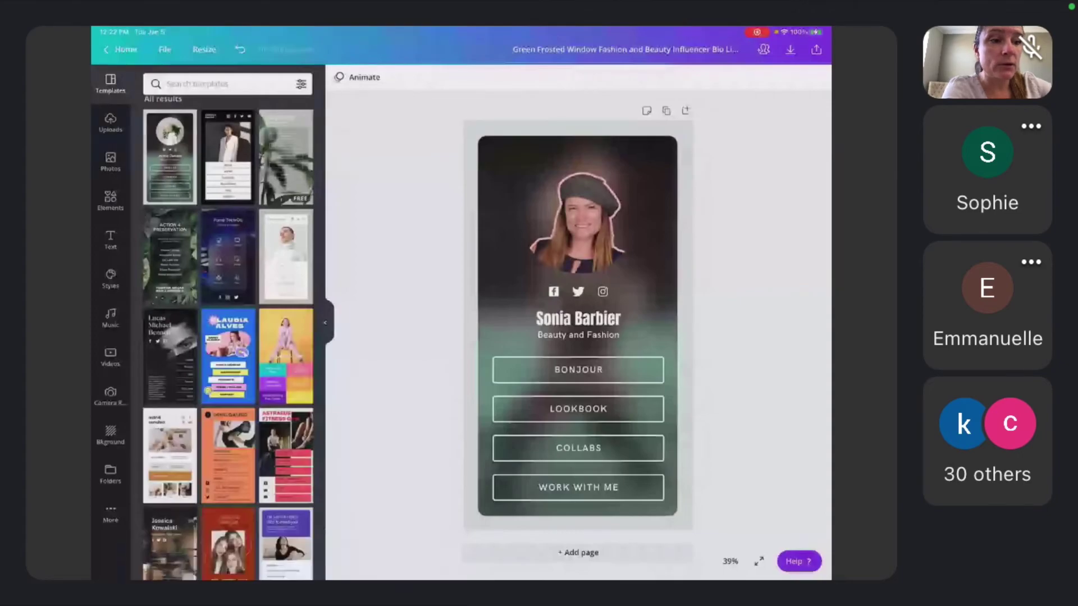
{"action": "scroll", "coordinate": [228, 337], "scroll_direction": "down", "scroll_amount": 5}
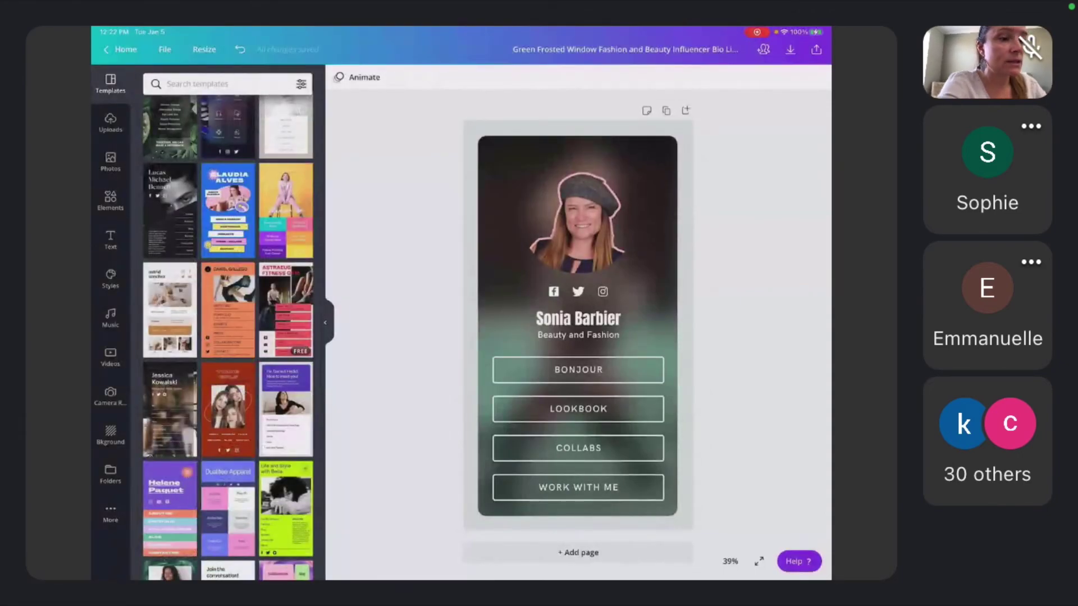
{"action": "left_click", "coordinate": [579, 553]}
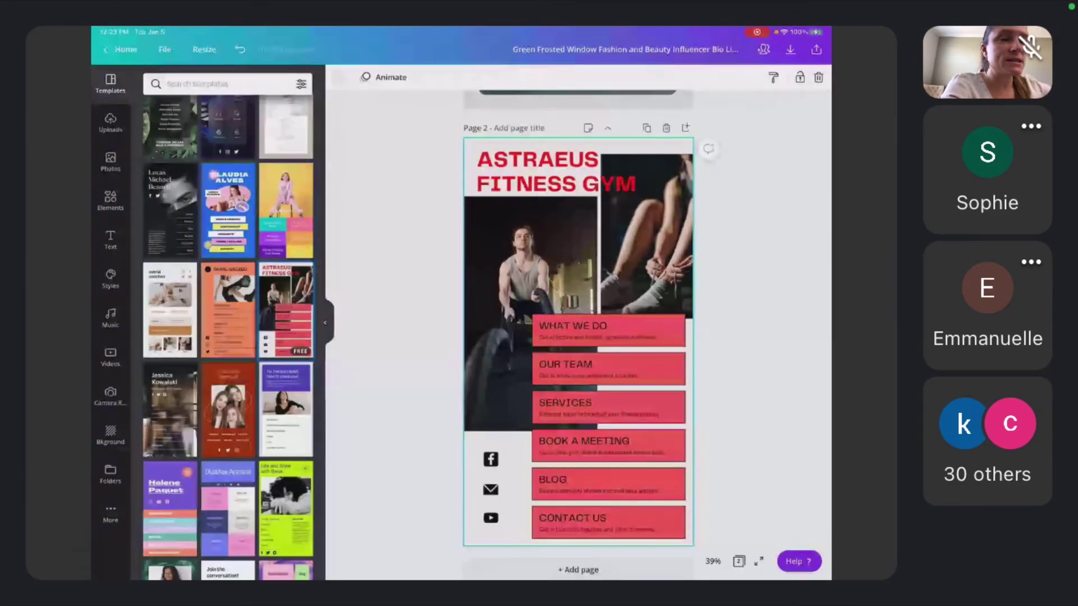
{"action": "scroll", "coordinate": [579, 326], "scroll_direction": "down", "scroll_amount": 2}
{"action": "scroll", "coordinate": [578, 325], "scroll_direction": "up", "scroll_amount": 5}
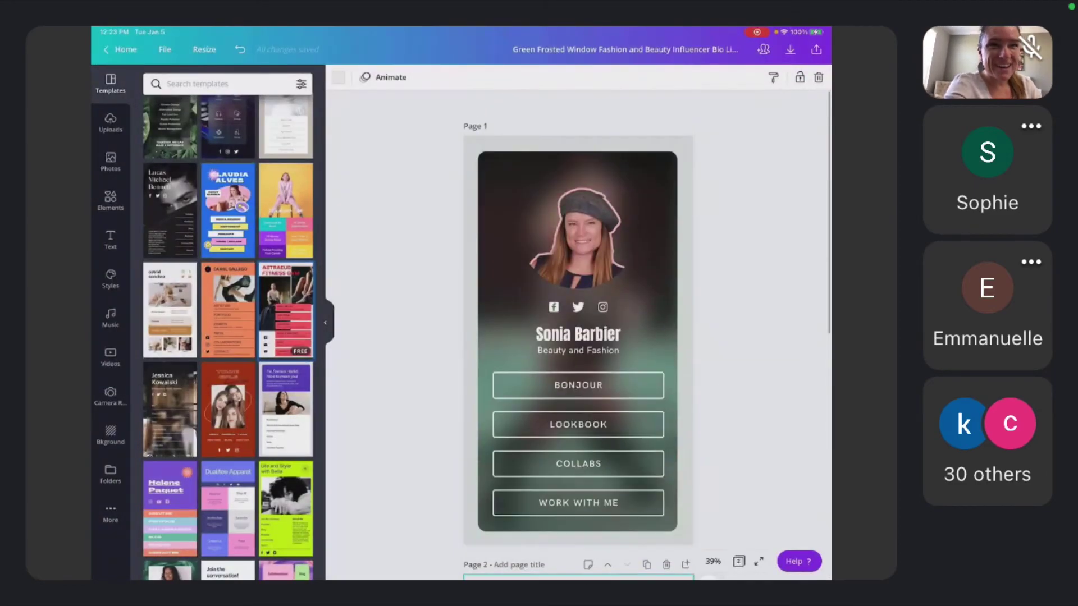
{"action": "scroll", "coordinate": [578, 326], "scroll_direction": "down", "scroll_amount": 1}
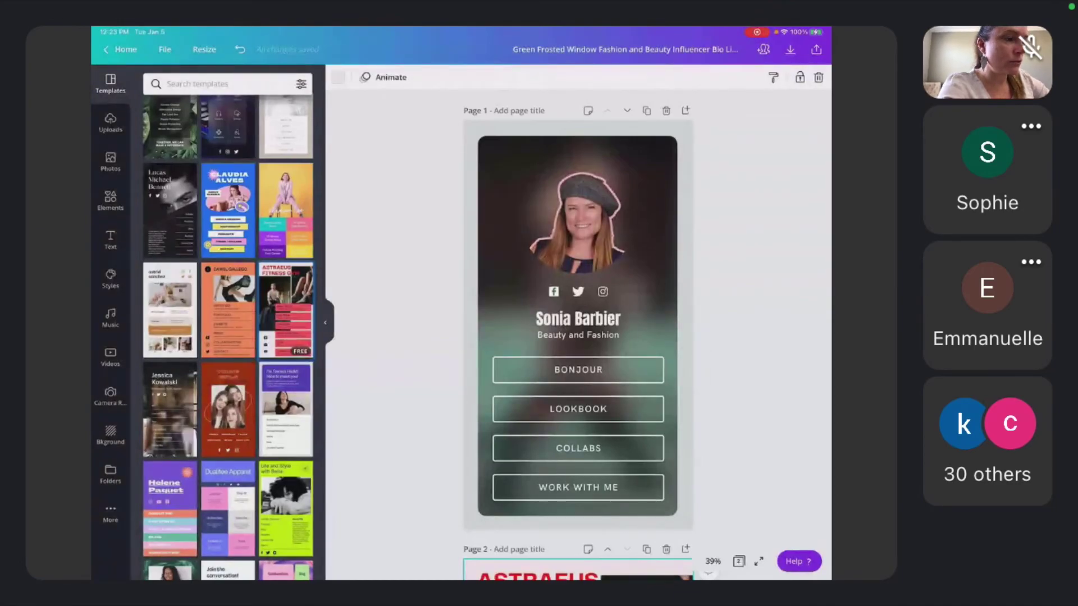
Open the Formation Canva presentation and review its slides through the Q&A page
{"action": "left_click", "coordinate": [120, 49]}
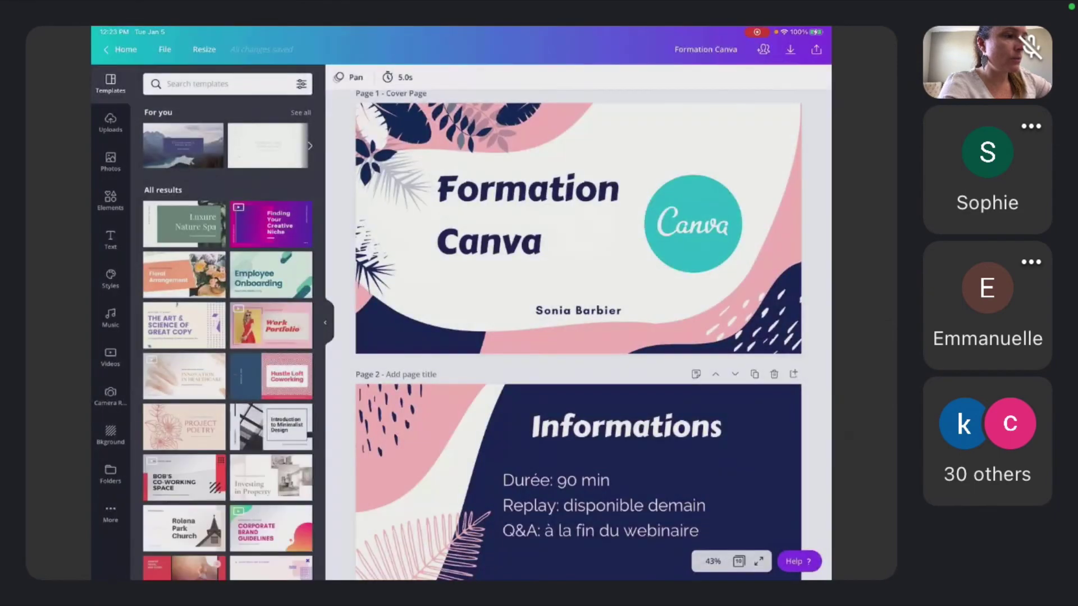
{"action": "left_click", "coordinate": [641, 506]}
{"action": "scroll", "coordinate": [578, 335], "scroll_direction": "down", "scroll_amount": 4}
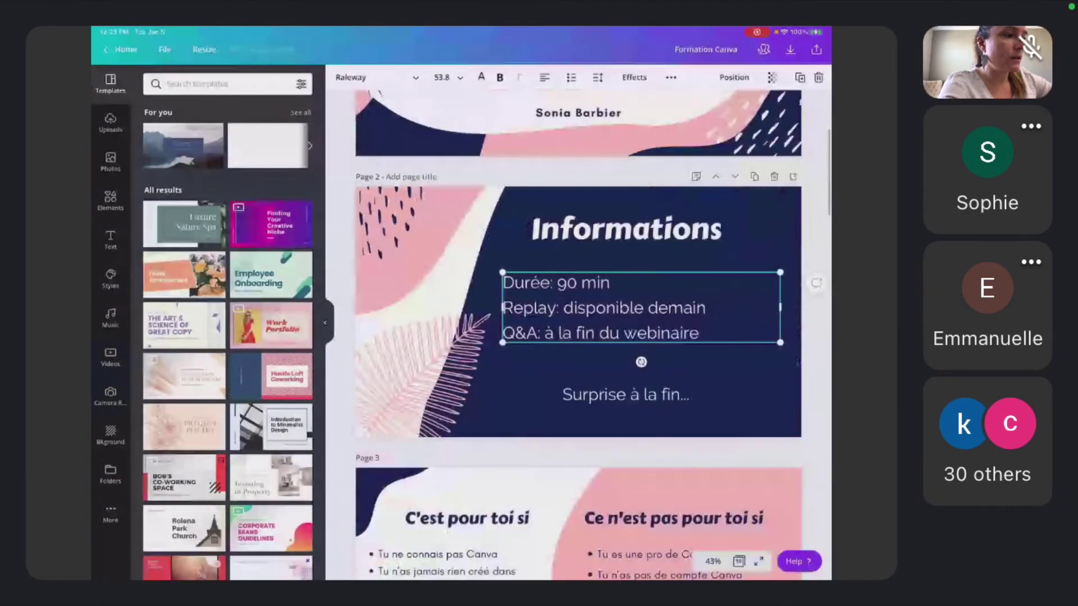
{"action": "scroll", "coordinate": [622, 335], "scroll_direction": "down", "scroll_amount": 15}
{"action": "scroll", "coordinate": [621, 336], "scroll_direction": "down", "scroll_amount": 15}
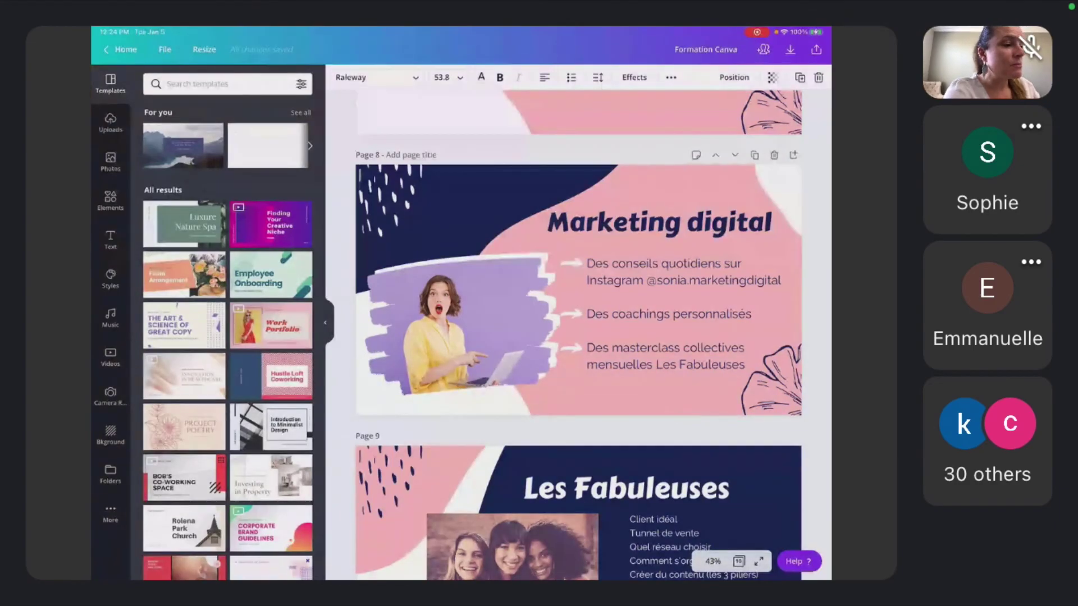
{"action": "scroll", "coordinate": [579, 335], "scroll_direction": "down", "scroll_amount": 5}
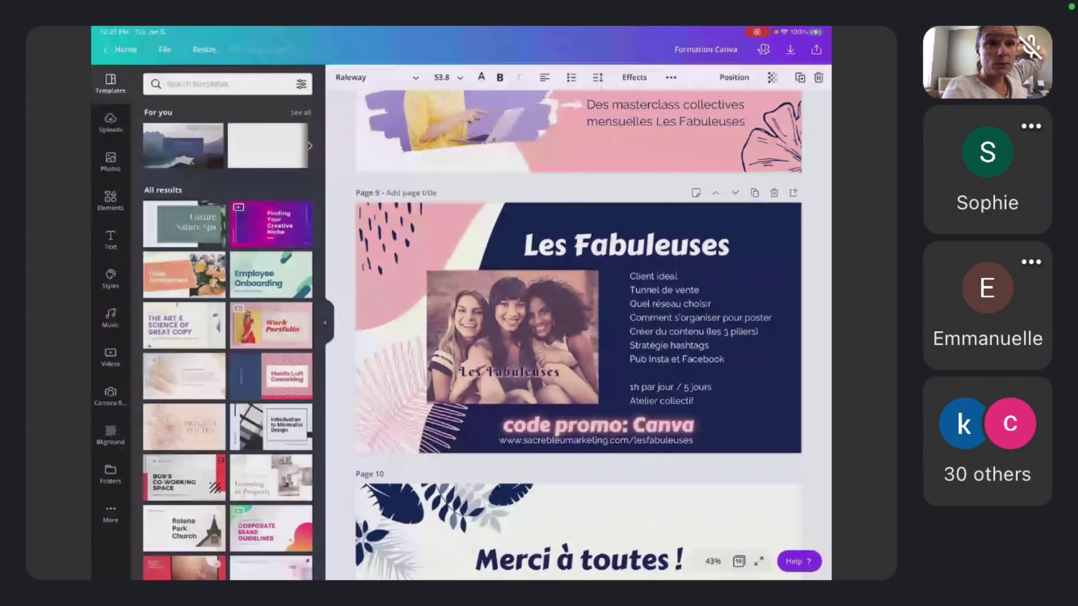
{"action": "scroll", "coordinate": [578, 337], "scroll_direction": "down", "scroll_amount": 2}
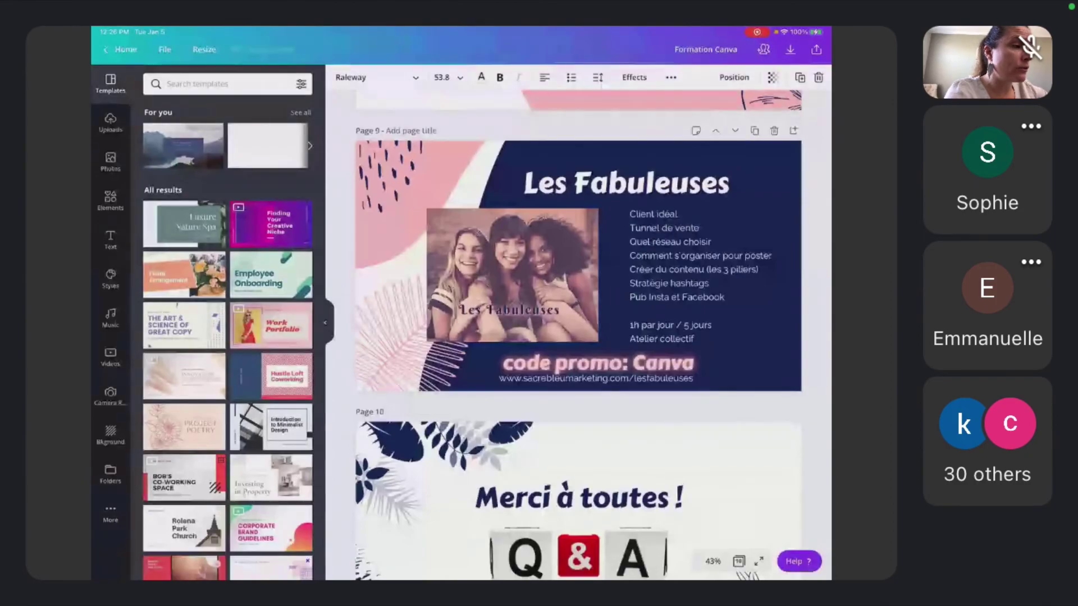
{"action": "scroll", "coordinate": [578, 331], "scroll_direction": "down", "scroll_amount": 3}
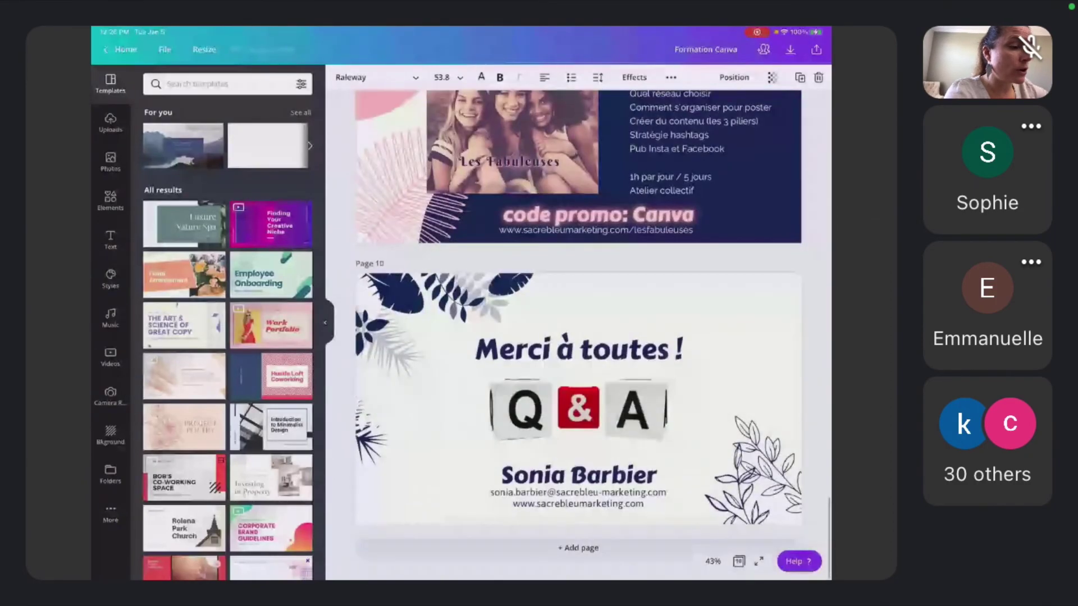
{"action": "scroll", "coordinate": [579, 332], "scroll_direction": "up", "scroll_amount": 2}
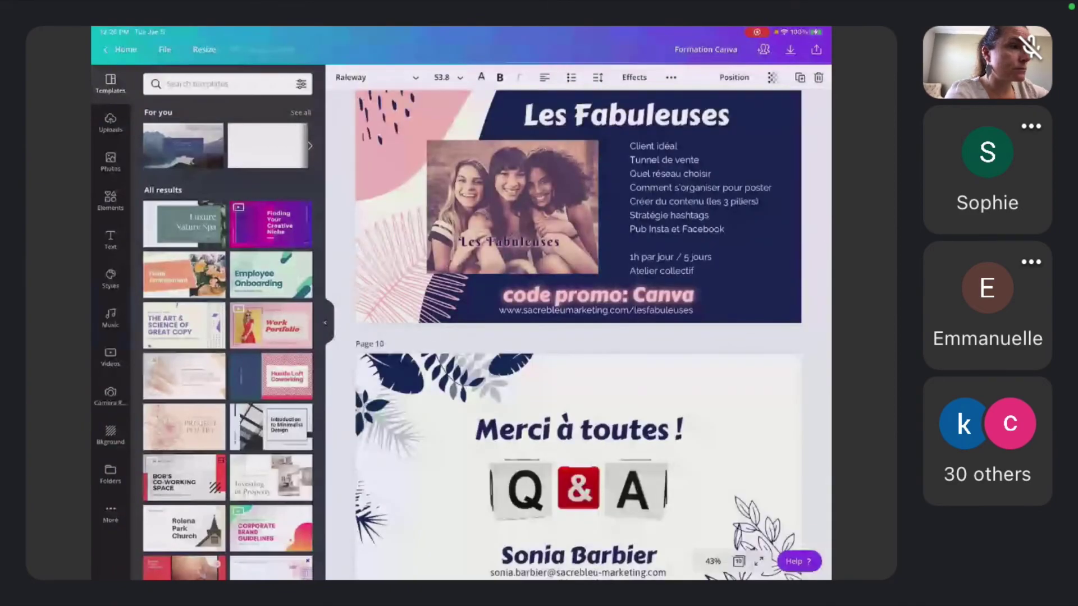
Switch to Safari and open the Les Fabuleuses page on sacrebleumarketing.com
{"action": "left_click_drag", "start_coordinate": [461, 578], "coordinate": [462, 522]}
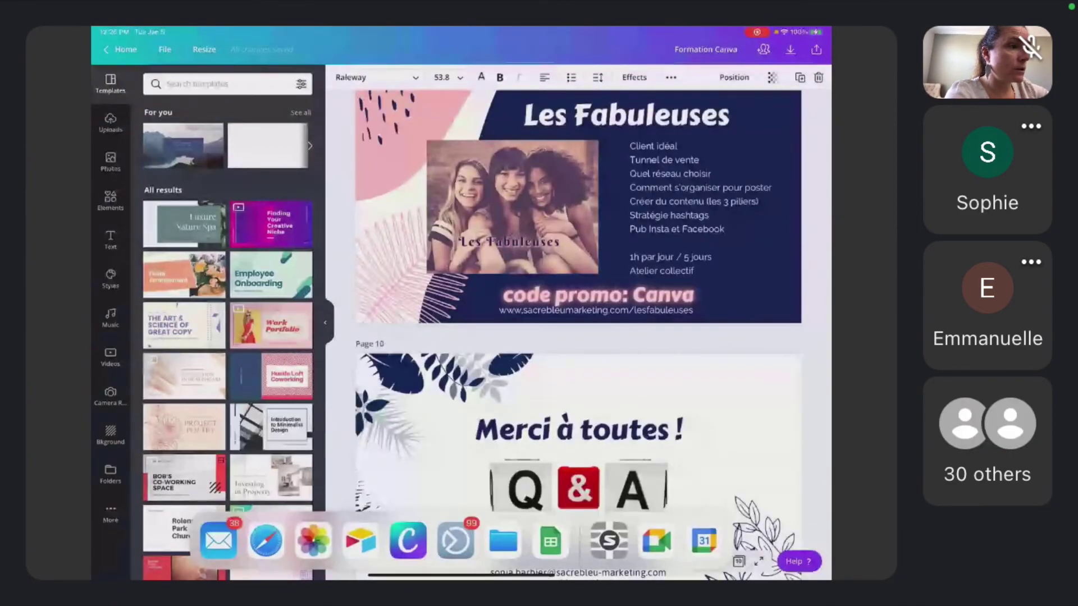
{"action": "left_click", "coordinate": [272, 542]}
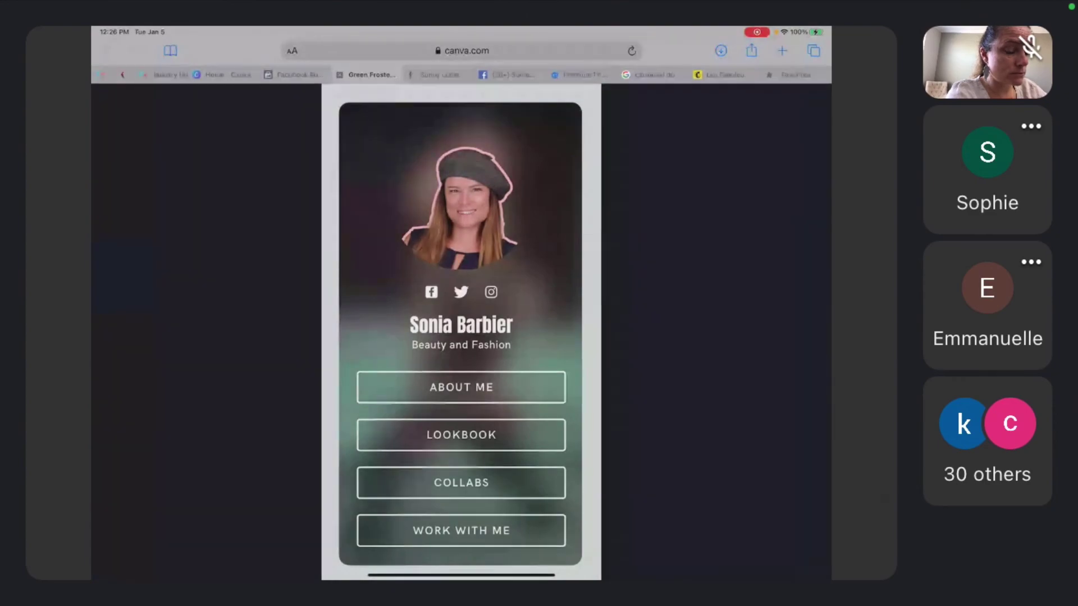
{"action": "left_click", "coordinate": [466, 50]}
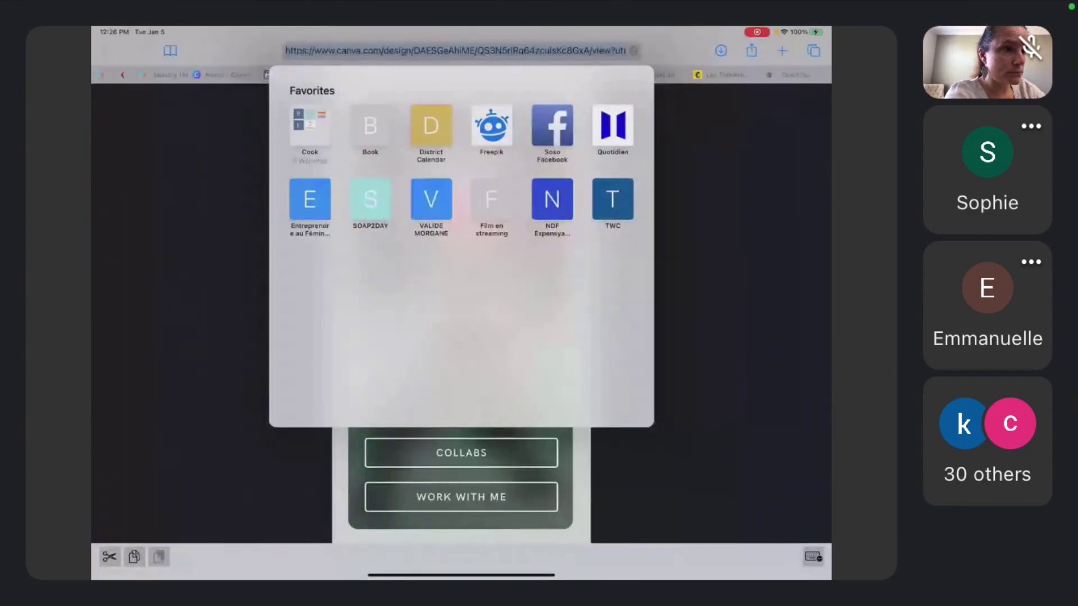
{"action": "type", "text": "www"}
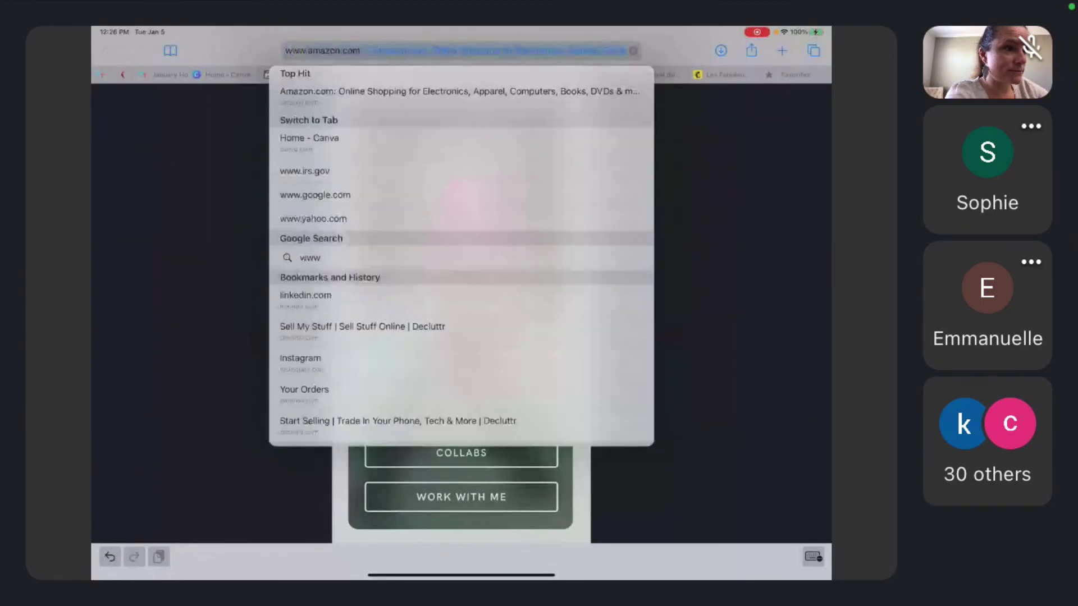
{"action": "type", "text": ".sa"}
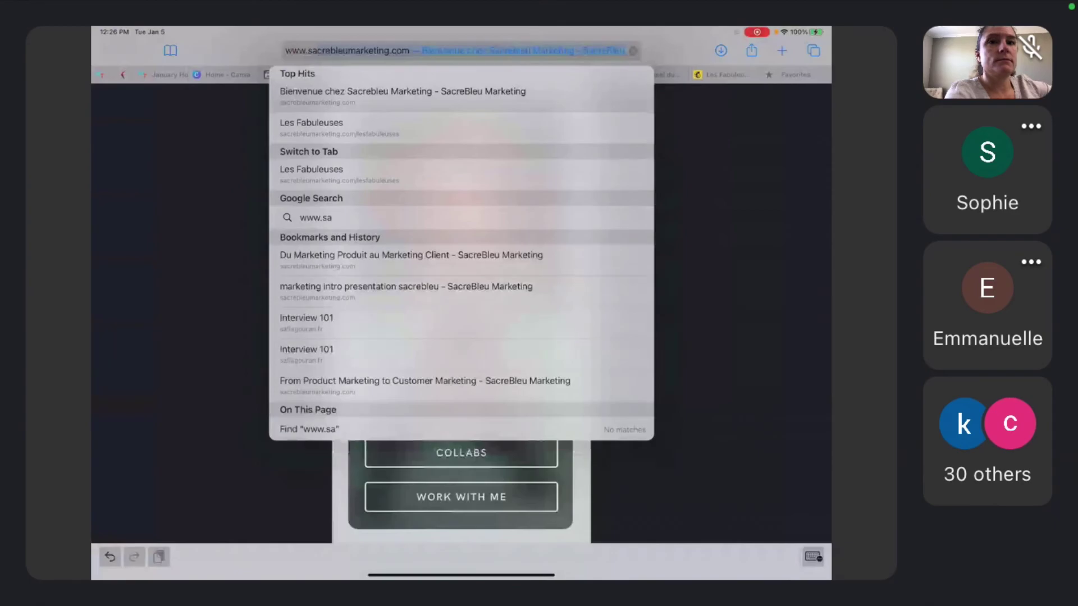
{"action": "key", "text": "Return"}
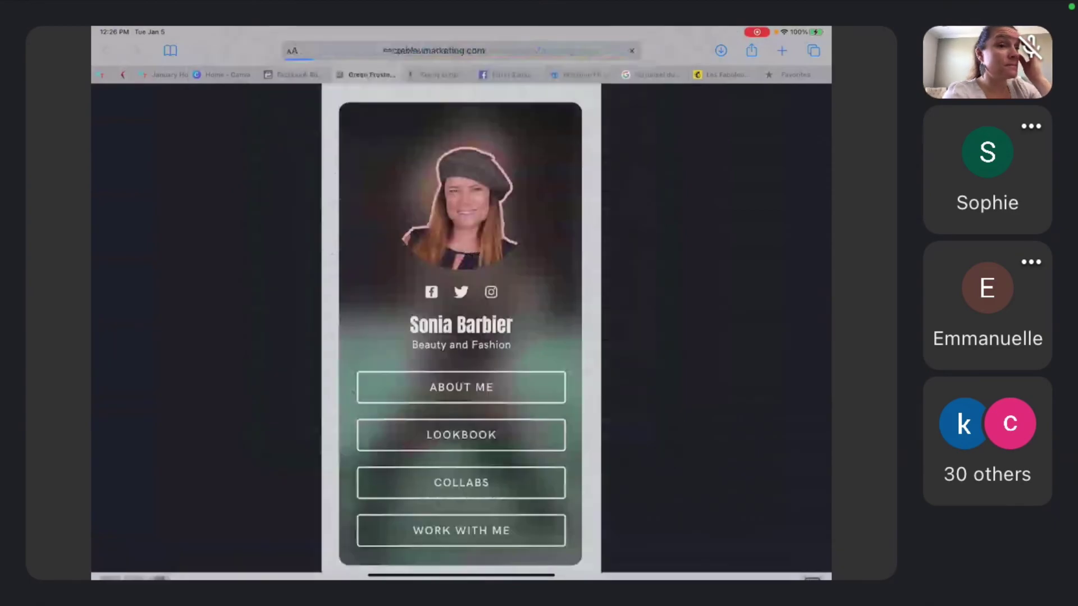
Look through the Les Fabuleuses masterclass page, from the introduction and 2021 dates through the programme to the testimonials
{"action": "scroll", "coordinate": [462, 306], "scroll_direction": "down", "scroll_amount": 1}
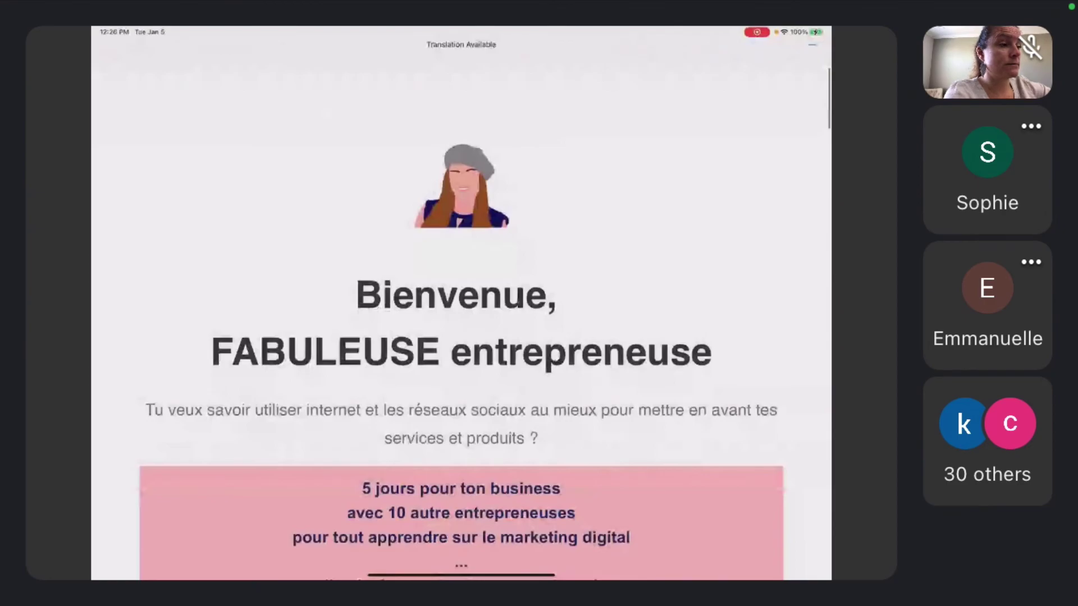
{"action": "scroll", "coordinate": [461, 304], "scroll_direction": "down", "scroll_amount": 10}
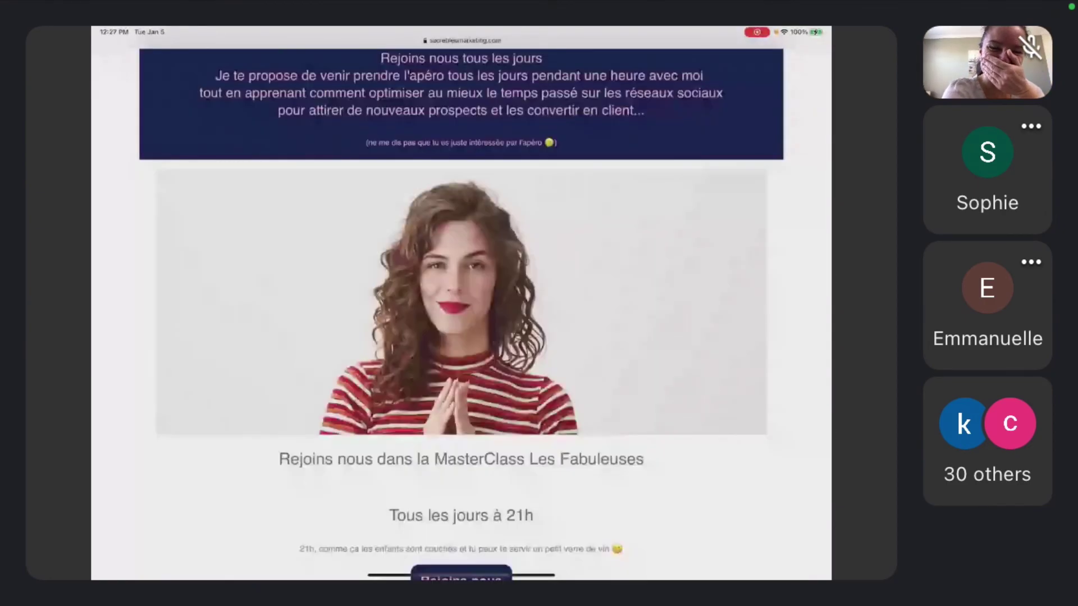
{"action": "scroll", "coordinate": [462, 303], "scroll_direction": "down", "scroll_amount": 6}
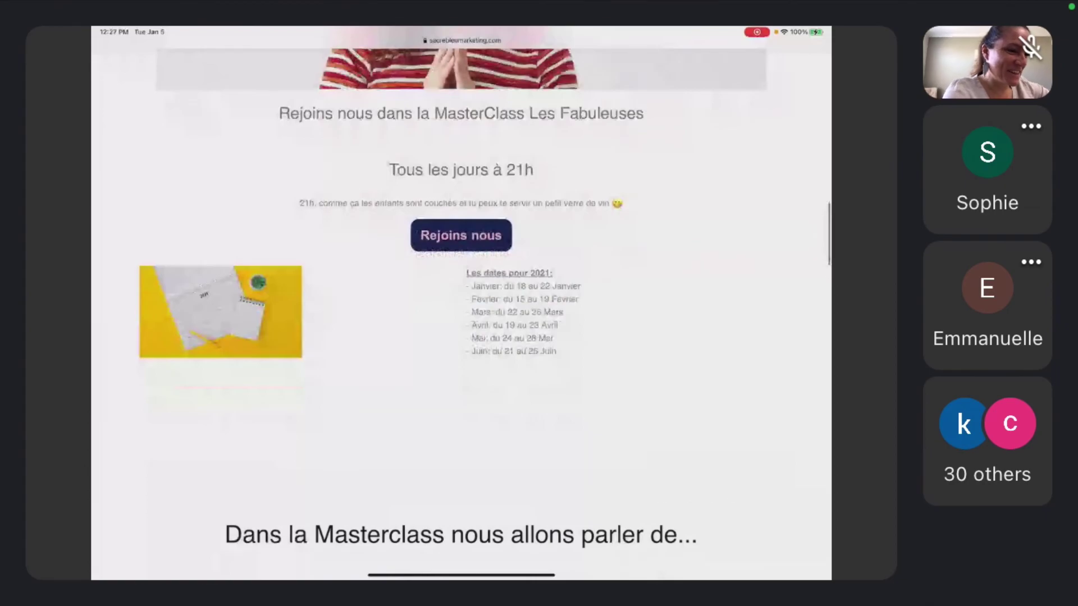
{"action": "scroll", "coordinate": [461, 304], "scroll_direction": "down", "scroll_amount": 3}
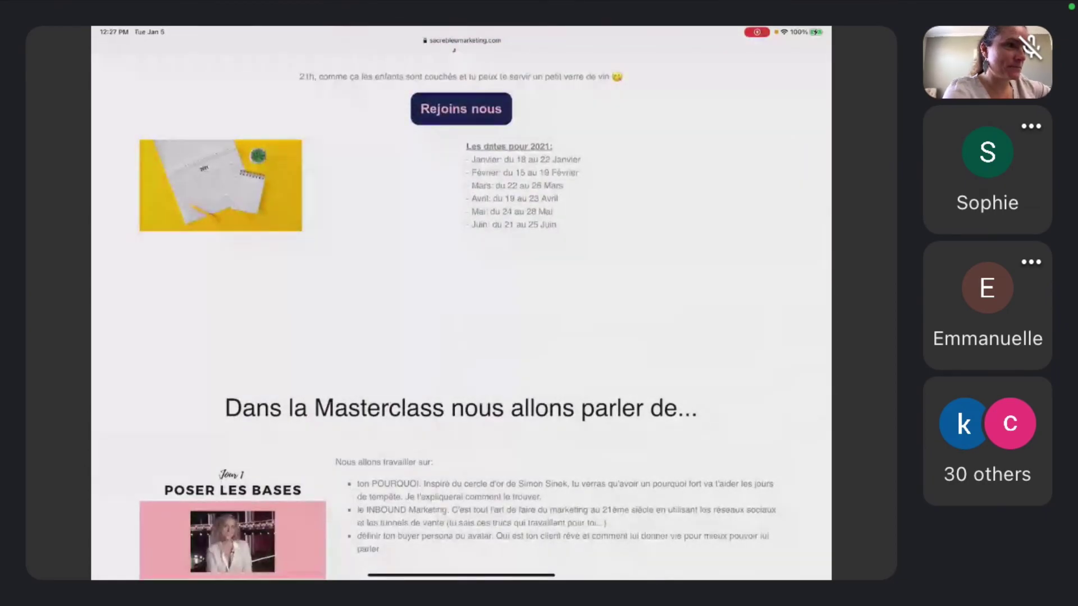
{"action": "scroll", "coordinate": [461, 303], "scroll_direction": "down", "scroll_amount": 5}
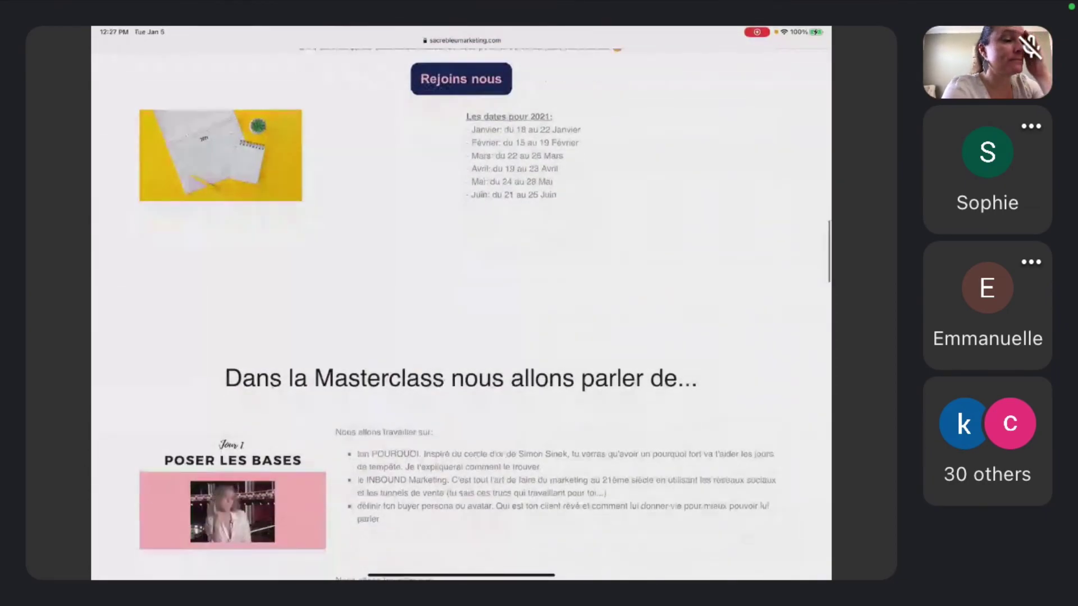
{"action": "scroll", "coordinate": [461, 303], "scroll_direction": "down", "scroll_amount": 15}
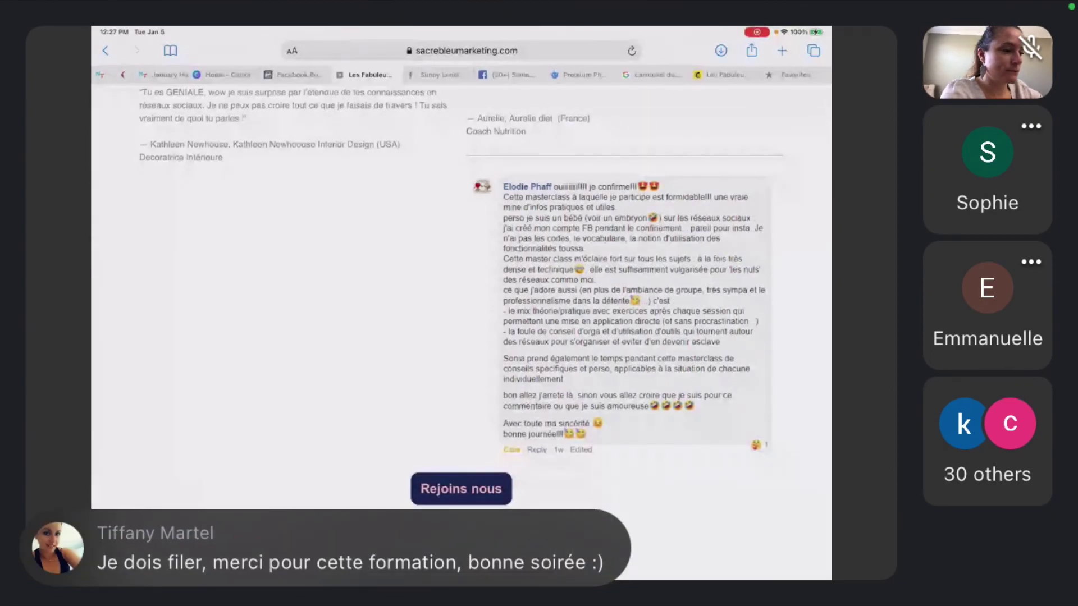
Switch back to Canva and choose the pinot noir design for Wednesday, January 6 in the Content Planner
{"action": "left_click_drag", "start_coordinate": [461, 579], "coordinate": [462, 539]}
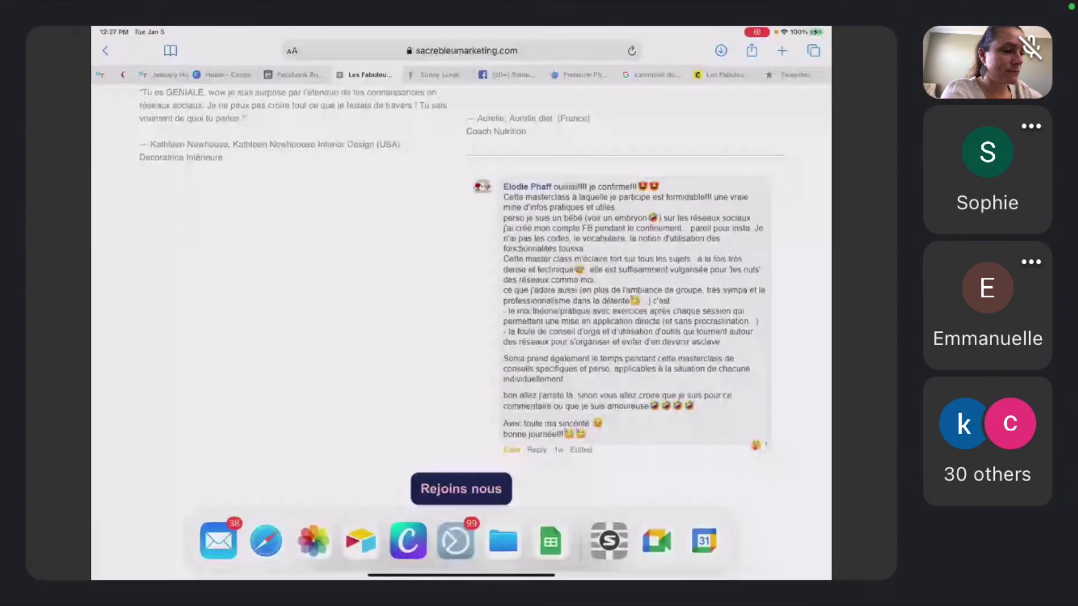
{"action": "left_click", "coordinate": [408, 540]}
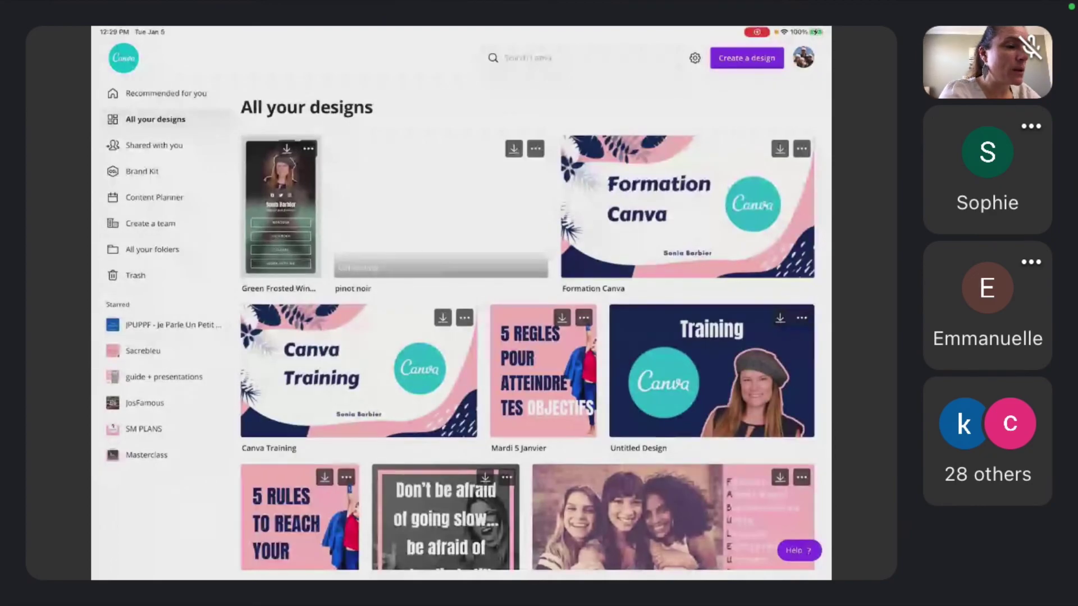
{"action": "left_click", "coordinate": [157, 197]}
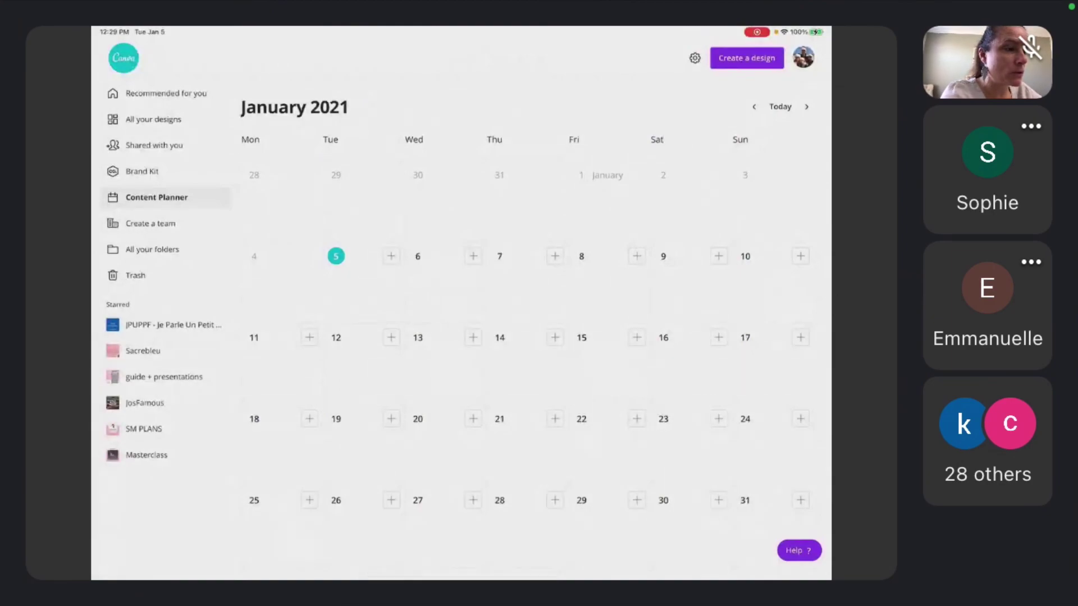
{"action": "left_click", "coordinate": [473, 256]}
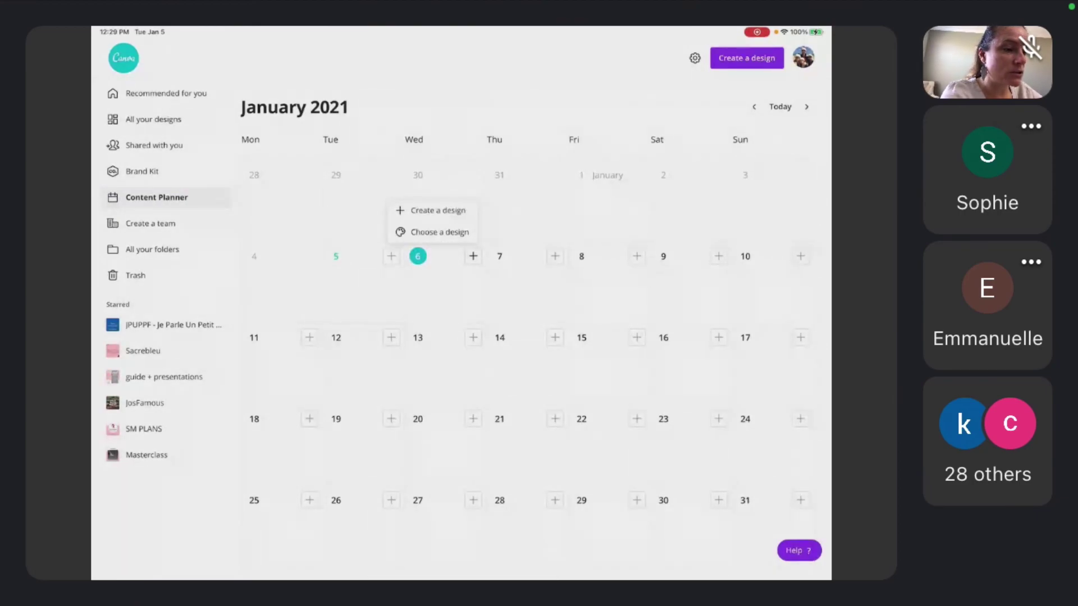
{"action": "left_click", "coordinate": [439, 231]}
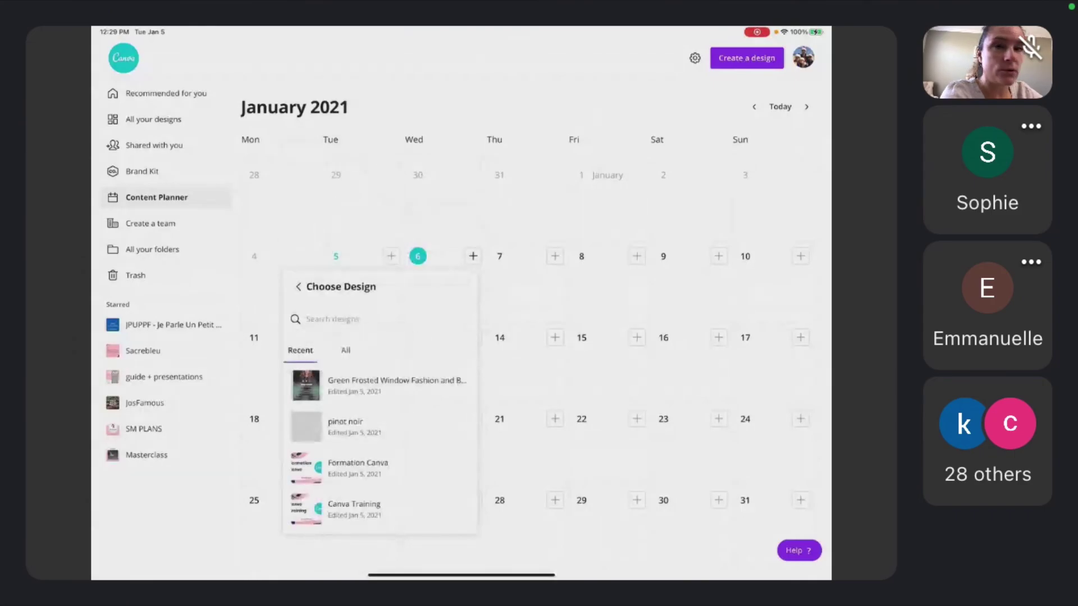
{"action": "left_click", "coordinate": [365, 427]}
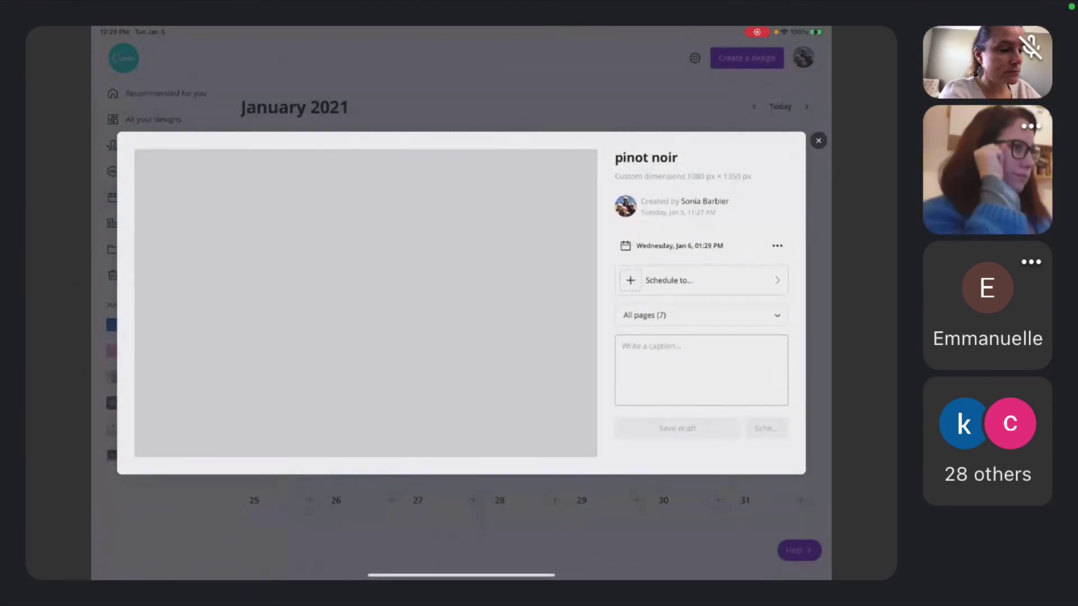
Enter the caption "Test" for the planned pinot noir post and view the social networks it can be scheduled to
{"action": "left_click", "coordinate": [673, 360]}
{"action": "type", "text": "Test"}
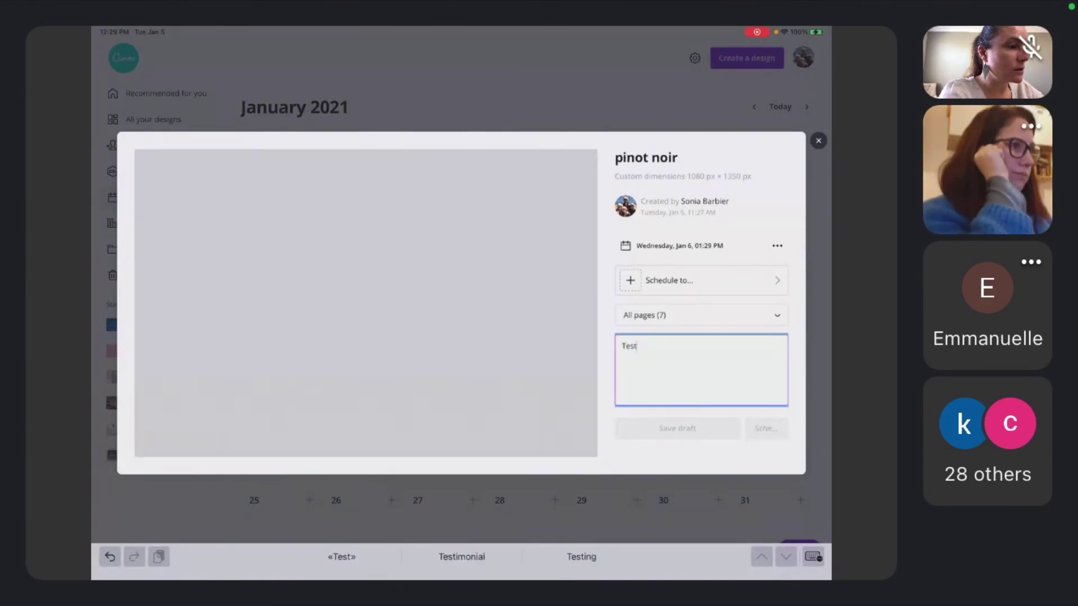
{"action": "left_click", "coordinate": [668, 280]}
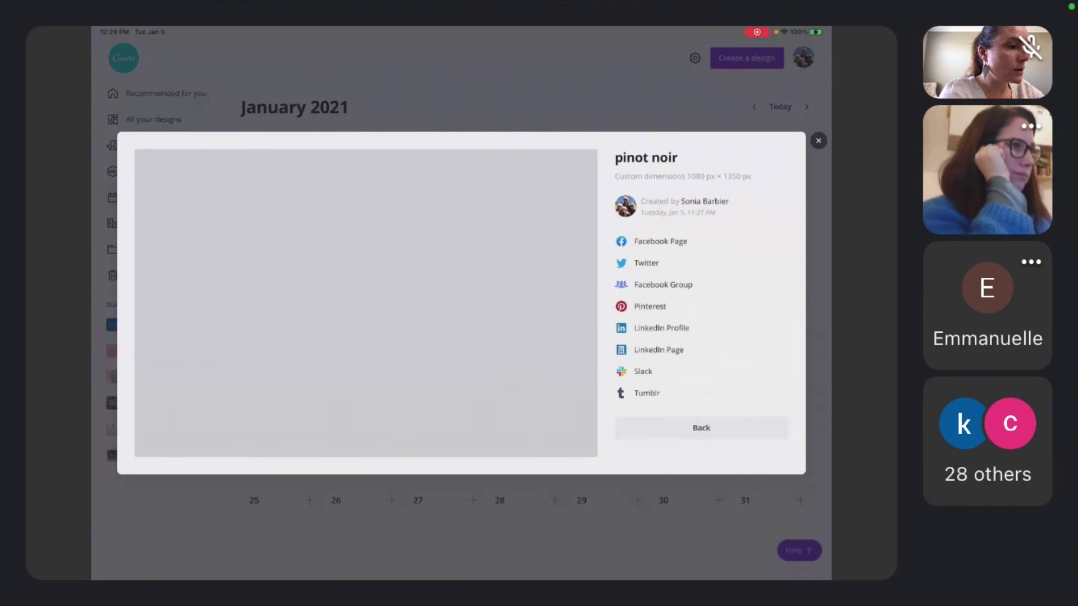
Look through the Formation Canva presentation from the cover page to the Les Fabuleuses offer on page 9
{"action": "scroll", "coordinate": [702, 297], "scroll_direction": "down", "scroll_amount": 1}
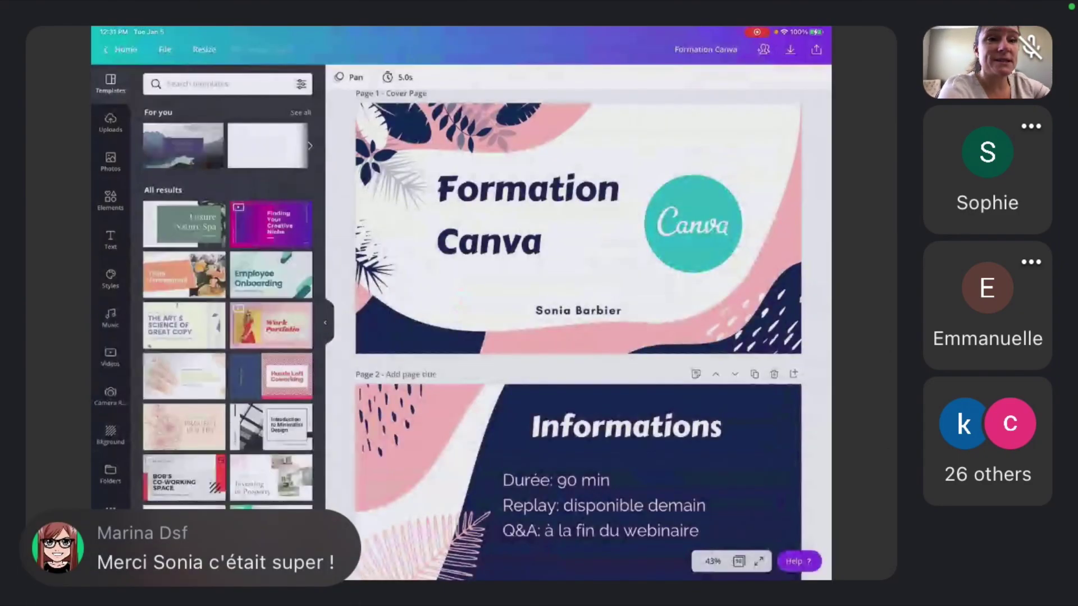
{"action": "scroll", "coordinate": [578, 331], "scroll_direction": "down", "scroll_amount": 15}
{"action": "scroll", "coordinate": [578, 331], "scroll_direction": "down", "scroll_amount": 20}
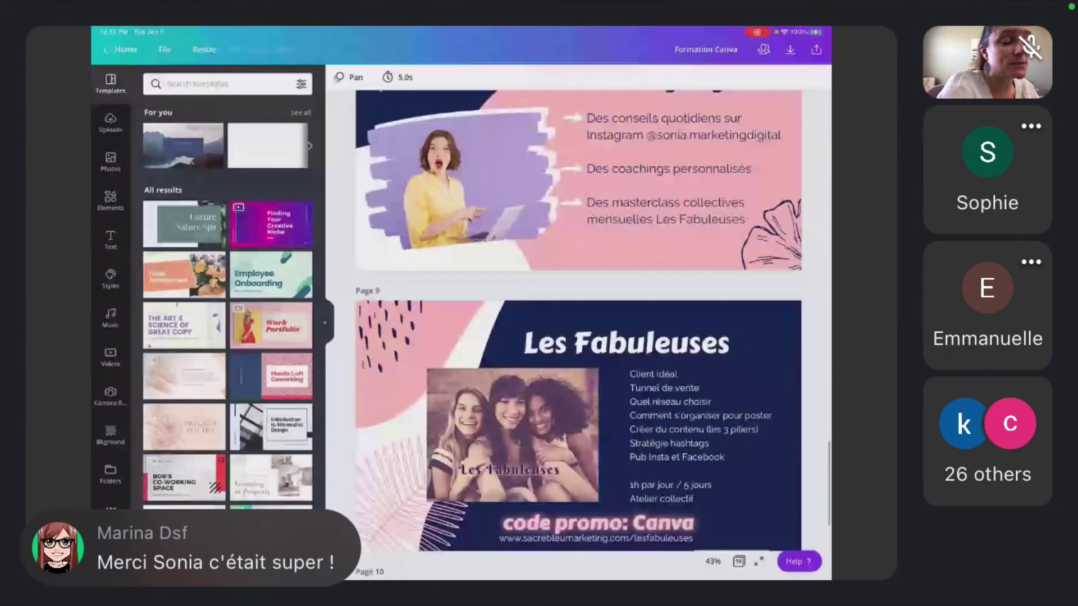